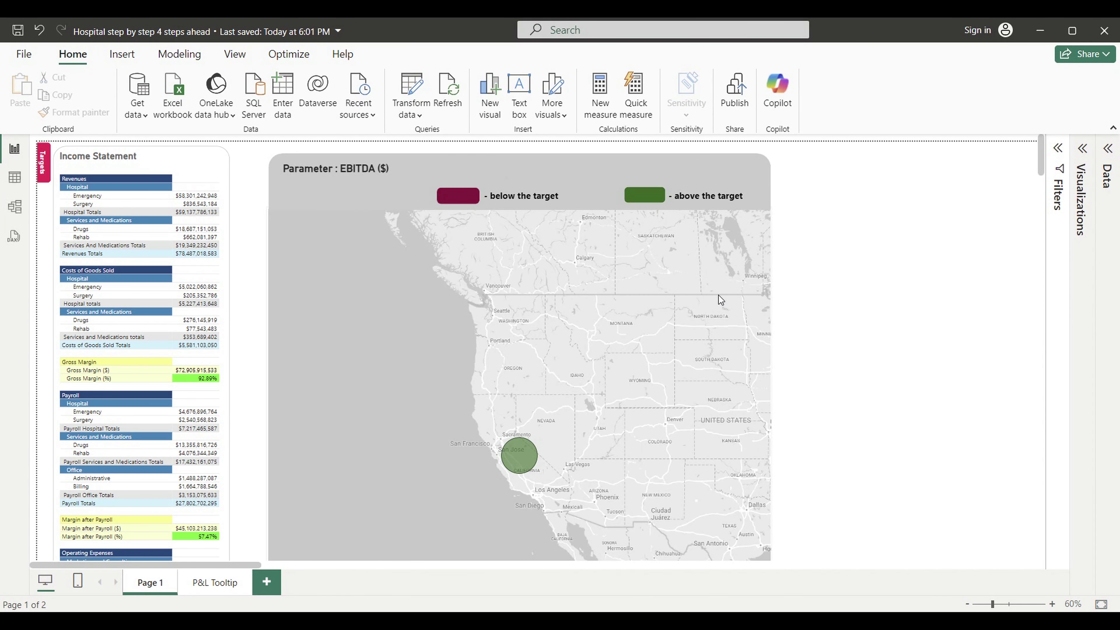
Show the Targets panel and expand the map down to individual California hospital bubbles
ctrl+click(46, 159)
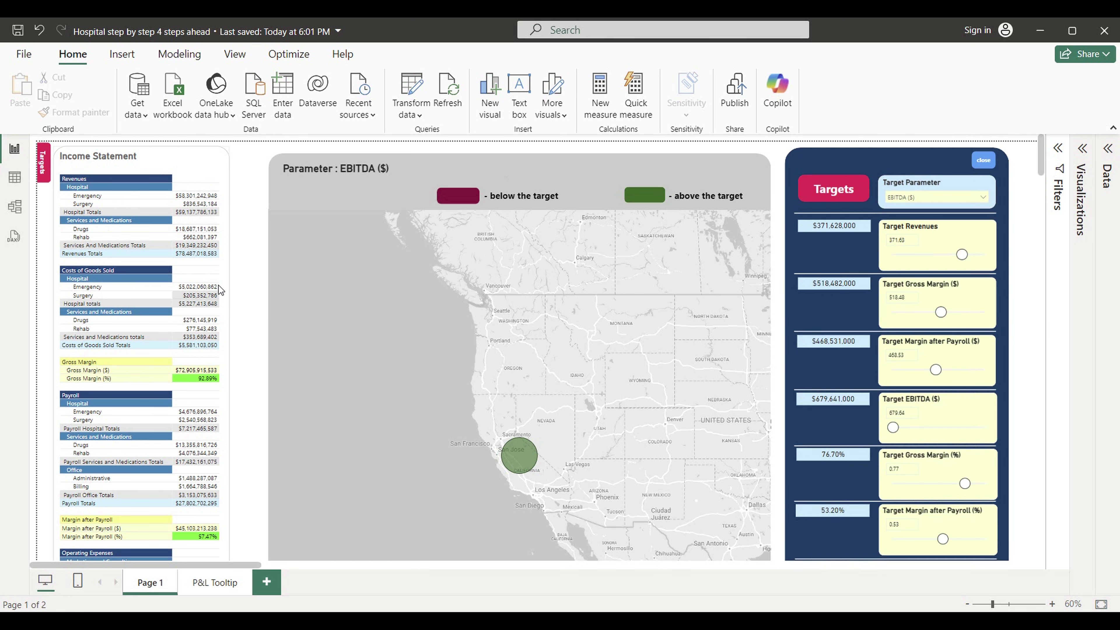
click(686, 239)
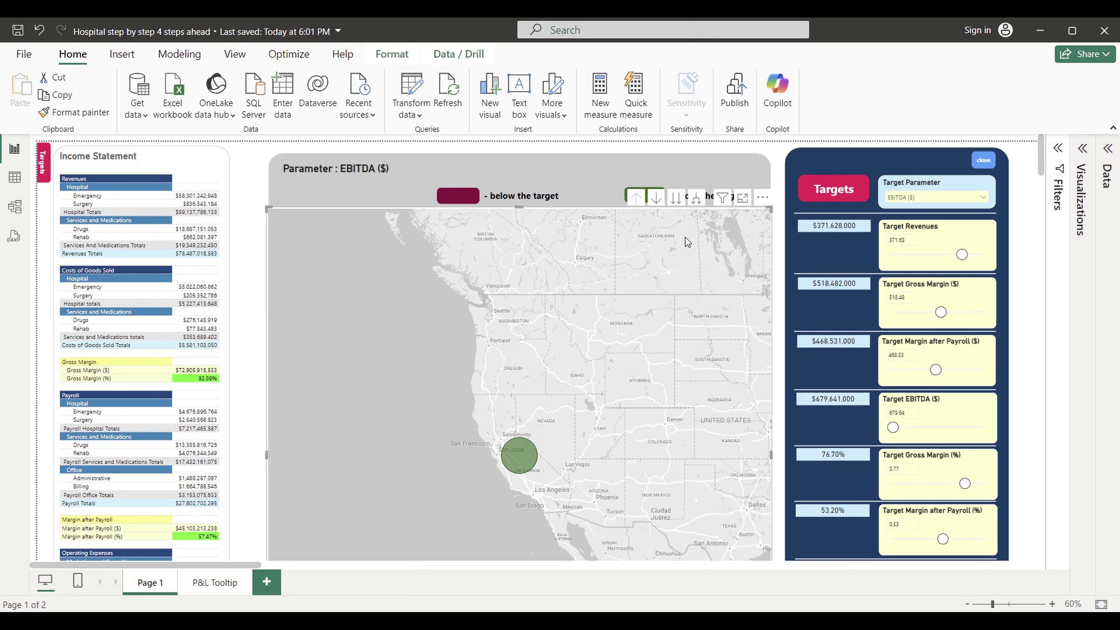
click(697, 198)
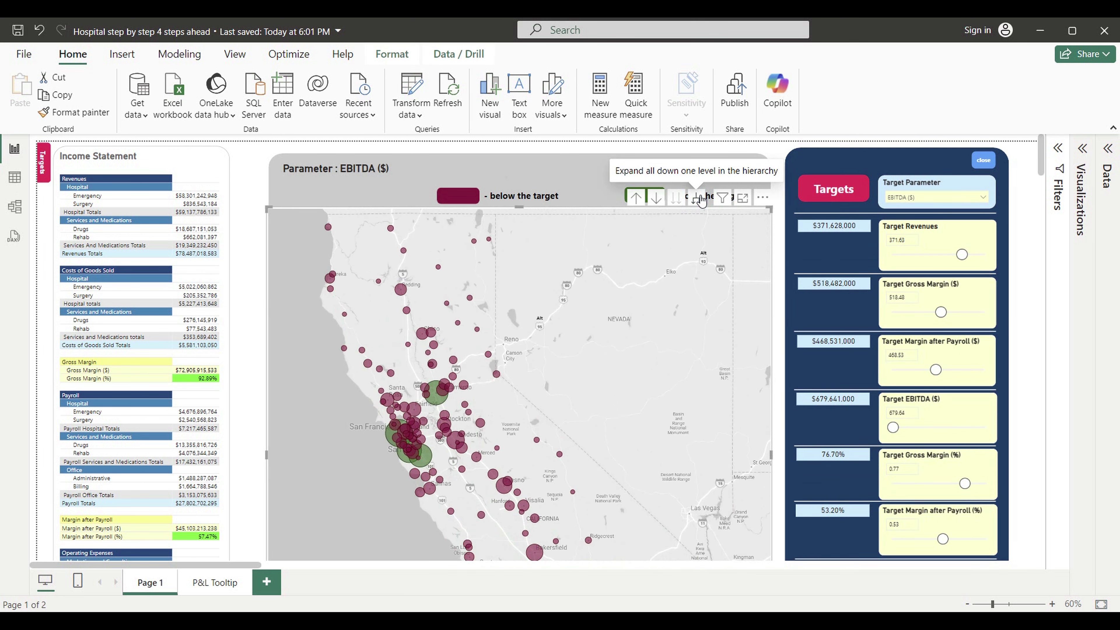
click(701, 199)
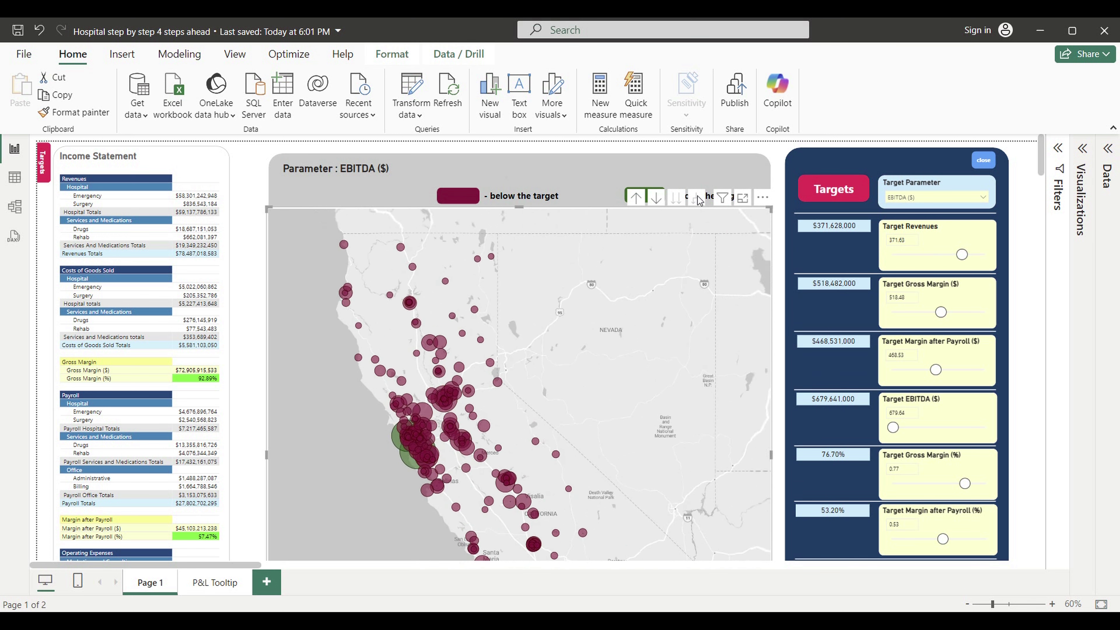
click(1035, 345)
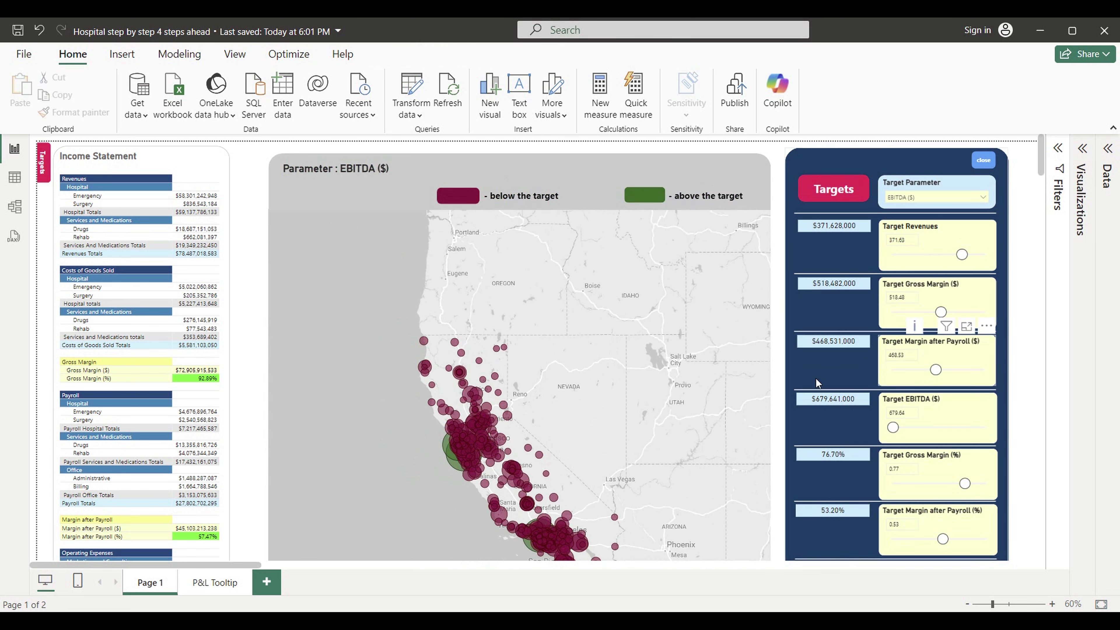
Zoom the map in on the Los Angeles bubbles and preview a hospital's P&L tooltip
scroll(565, 435, up, 5)
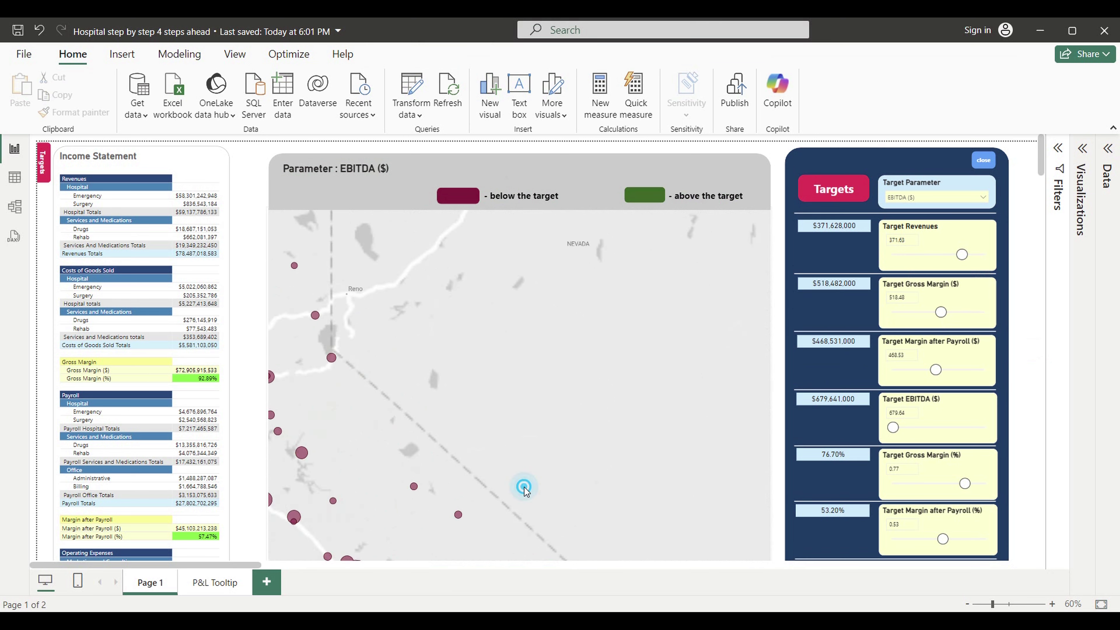
drag(527, 468, 543, 403)
scroll(543, 405, up, 2)
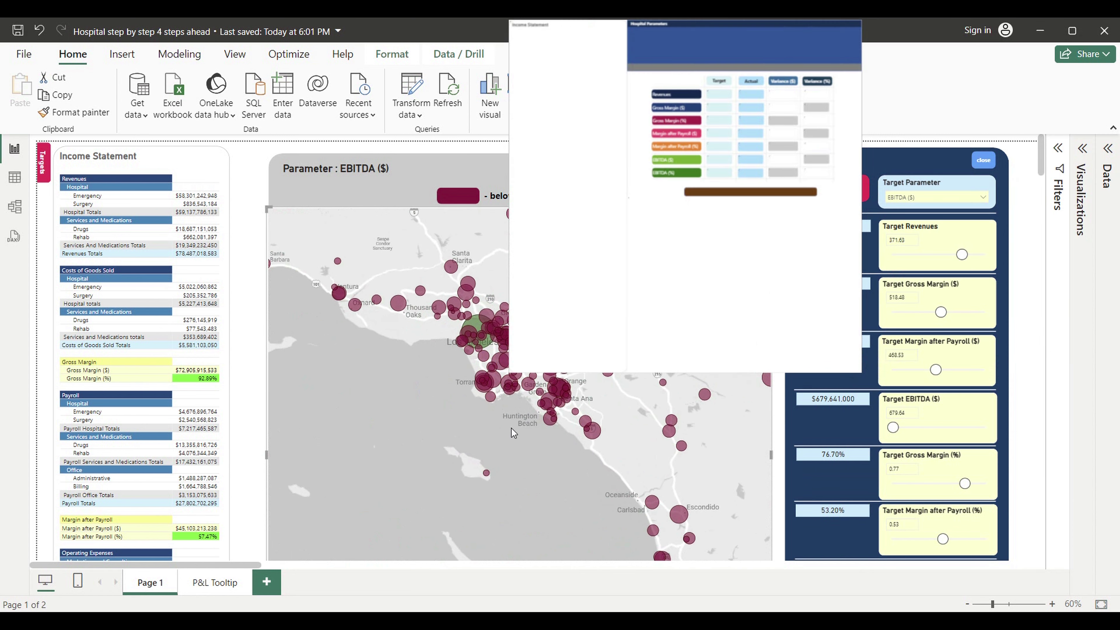
drag(511, 428, 565, 515)
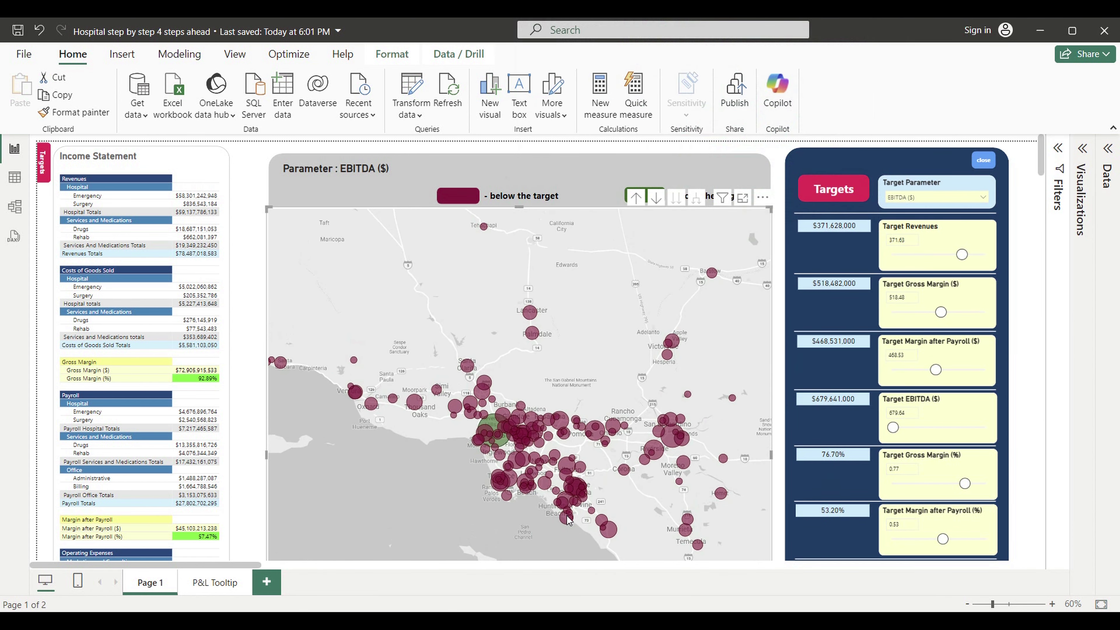
mouse_move(568, 519)
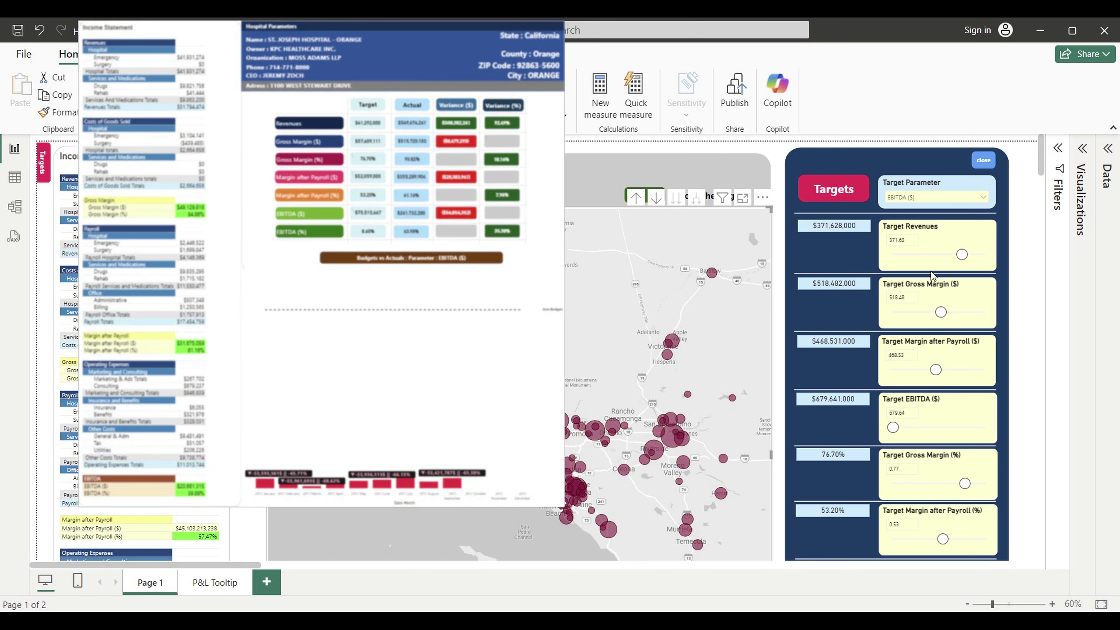
Pan over central Los Angeles, preview several hospitals' tooltips, and open the Target Parameter list
click(1030, 284)
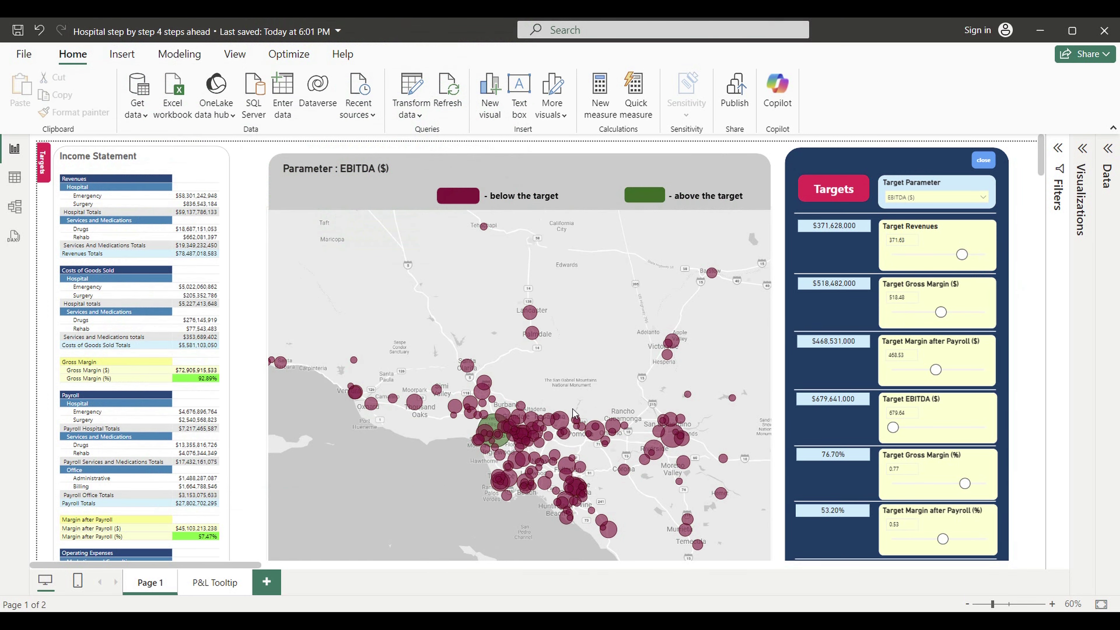
scroll(536, 441, up, 3)
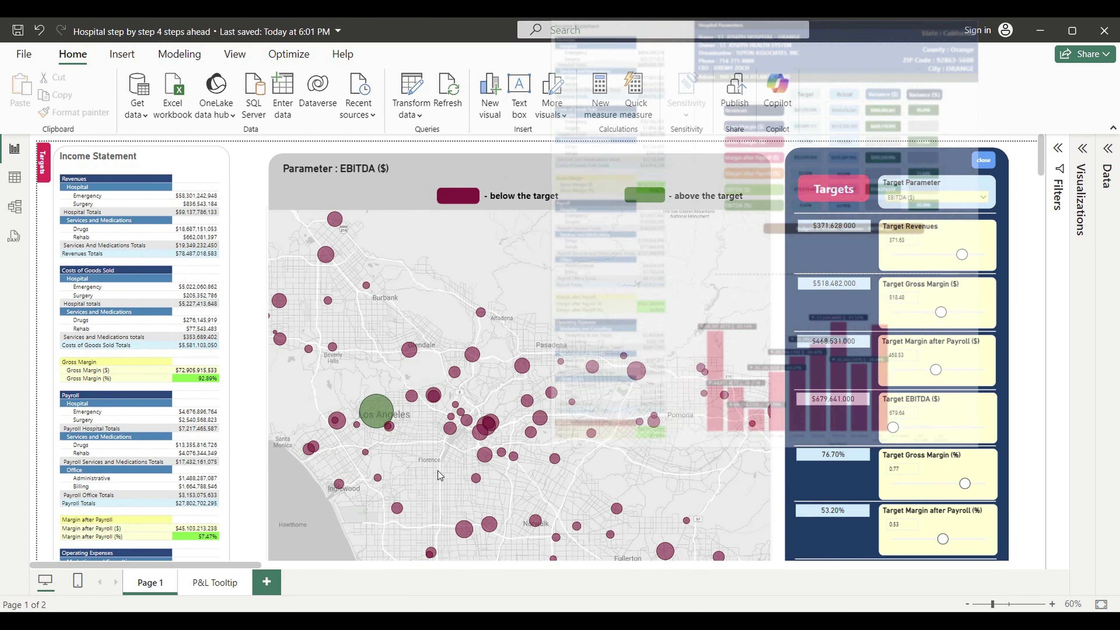
drag(419, 464, 476, 556)
click(527, 531)
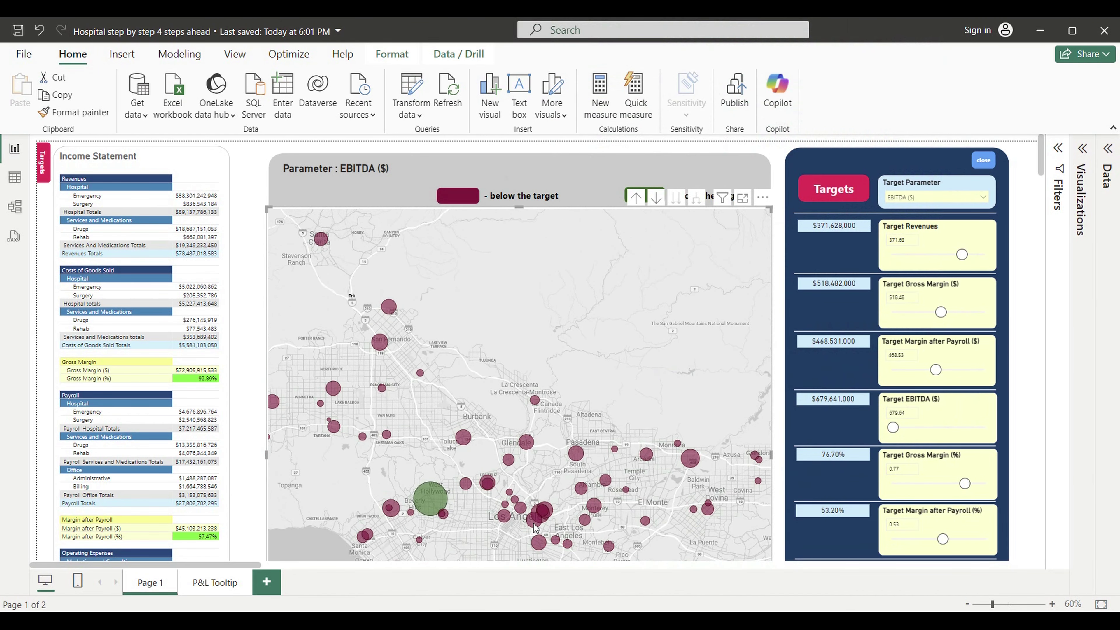
mouse_move(534, 526)
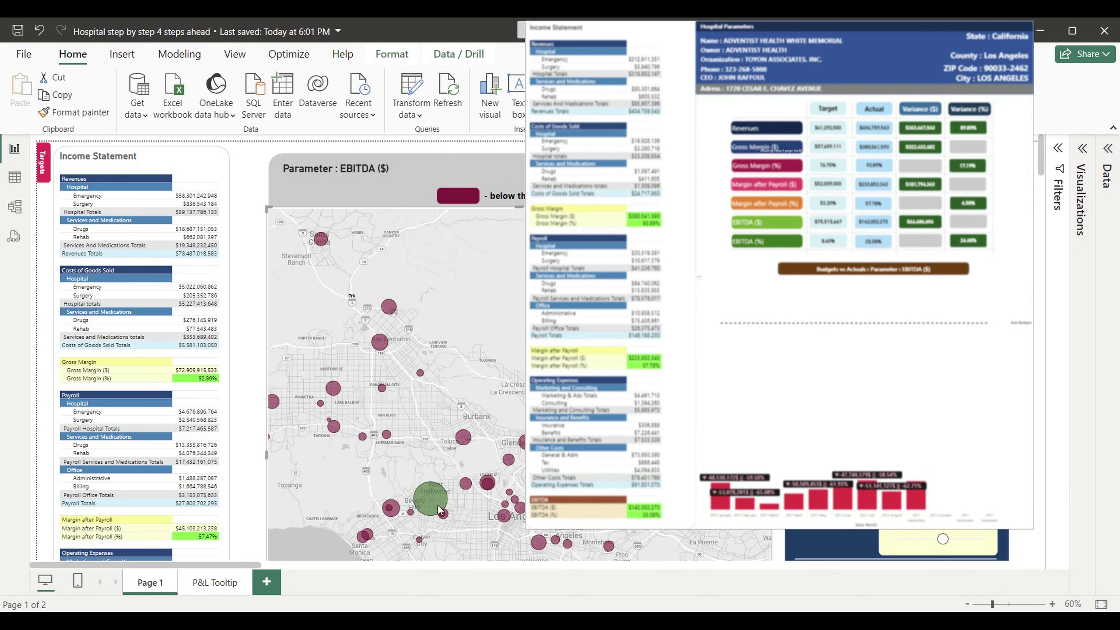
mouse_move(440, 512)
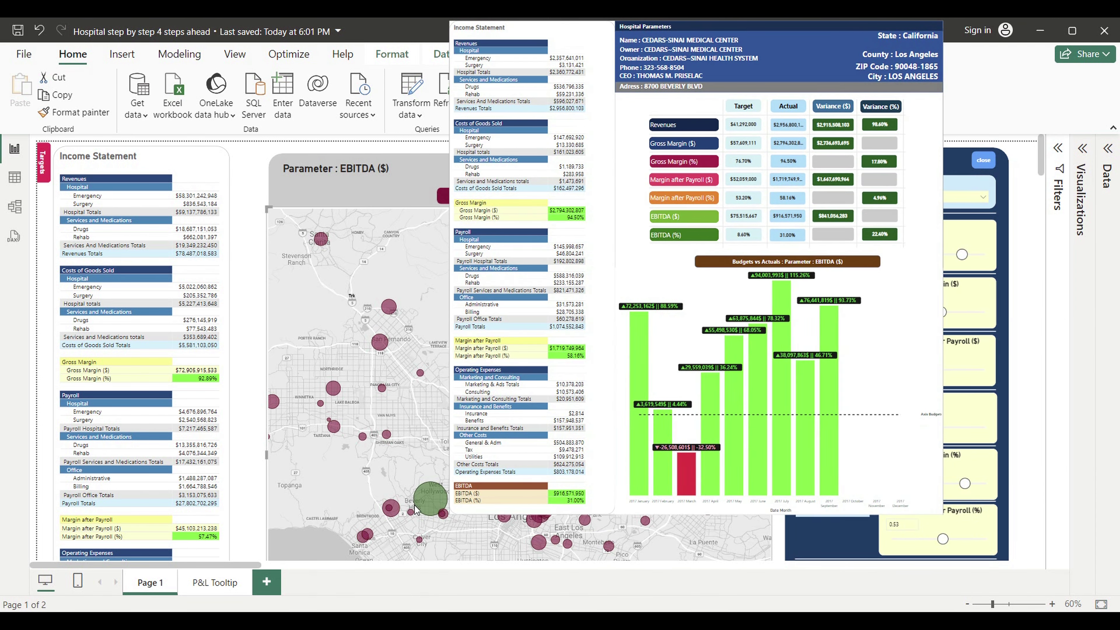
mouse_move(398, 513)
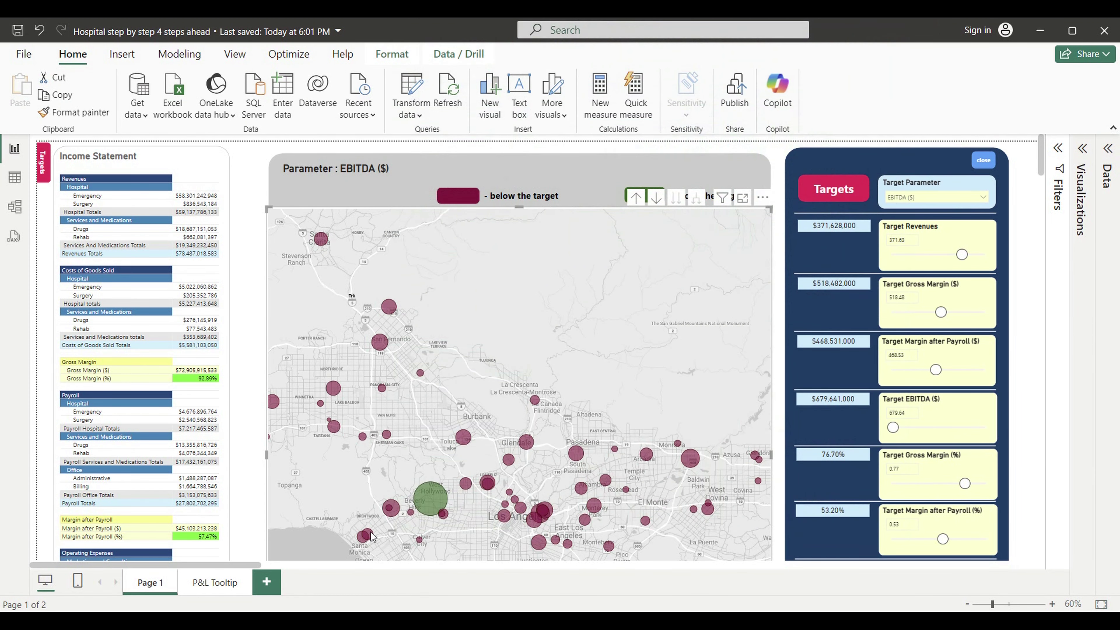
mouse_move(370, 535)
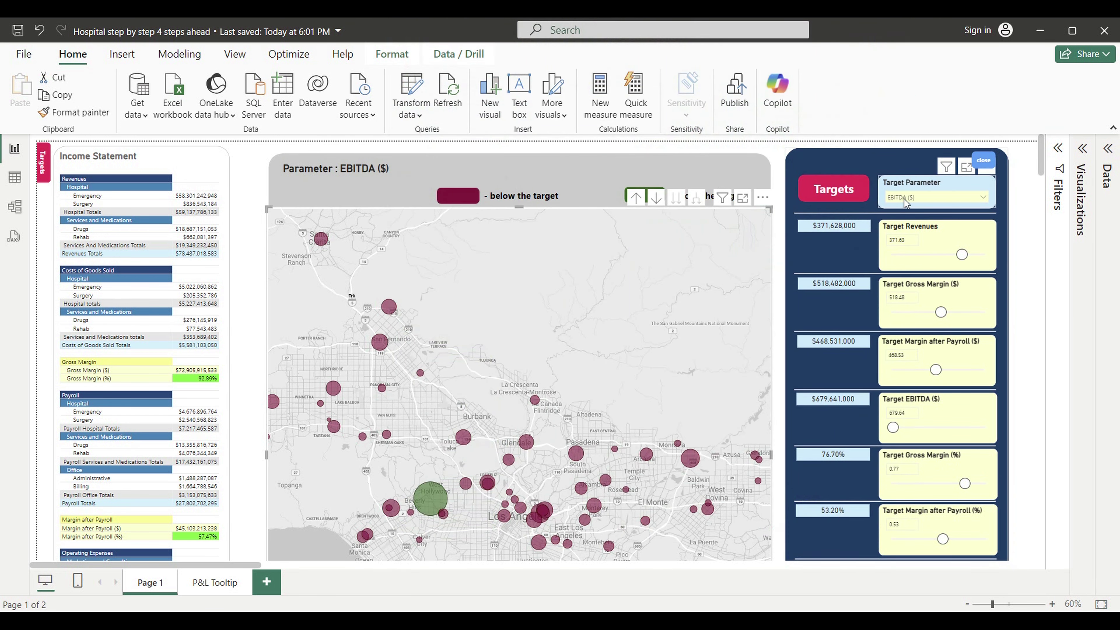
click(902, 200)
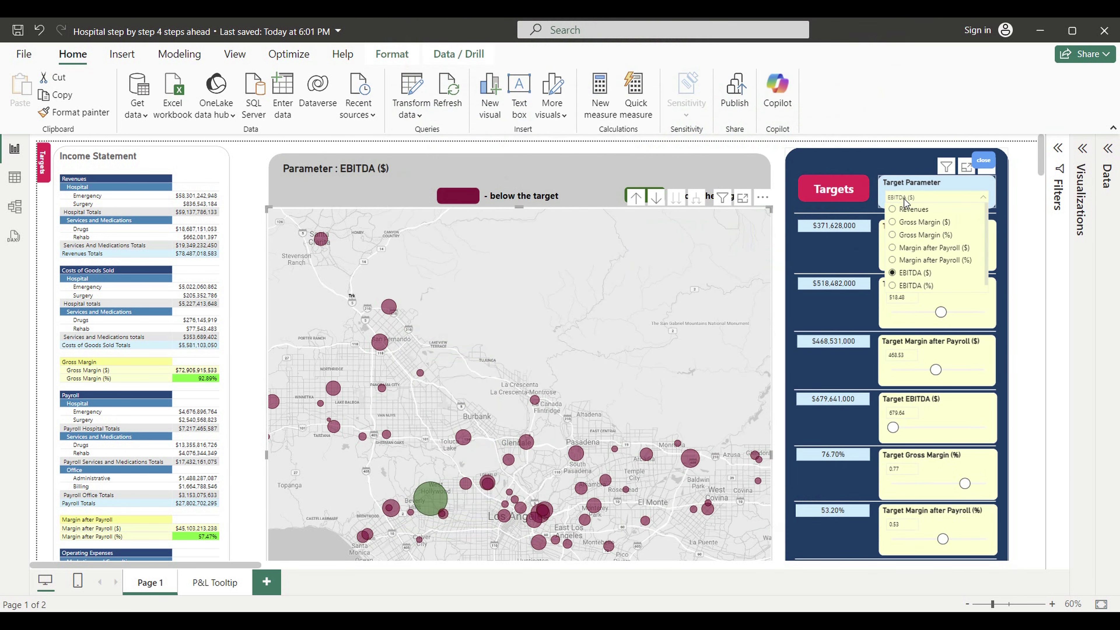
Switch the target parameter to Revenues and re-centre the map on southern Los Angeles
click(903, 210)
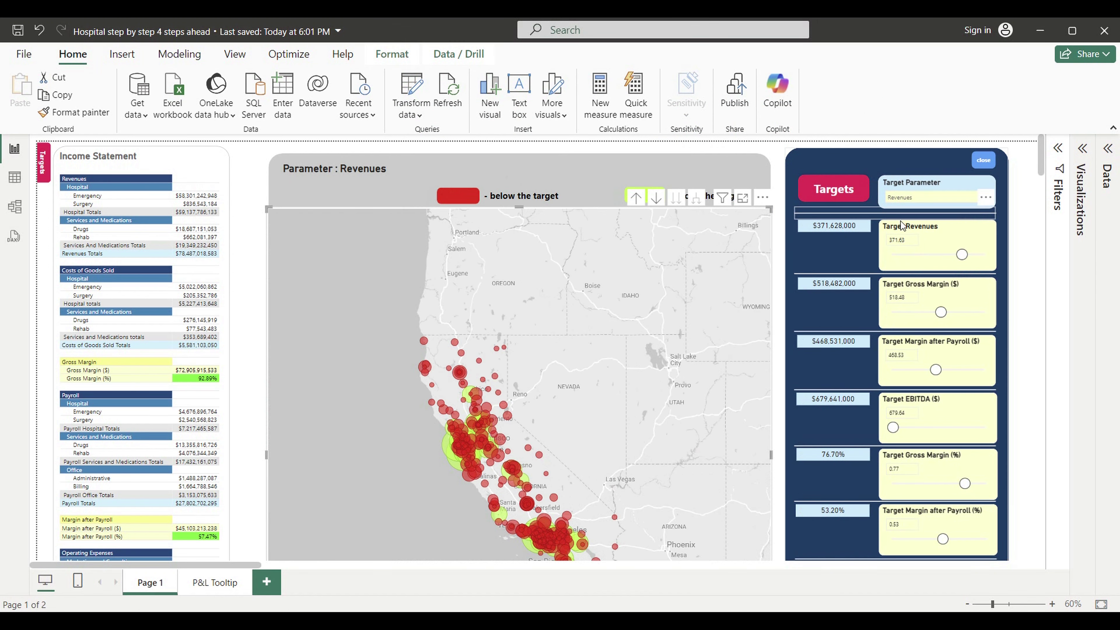
scroll(577, 472, up, 3)
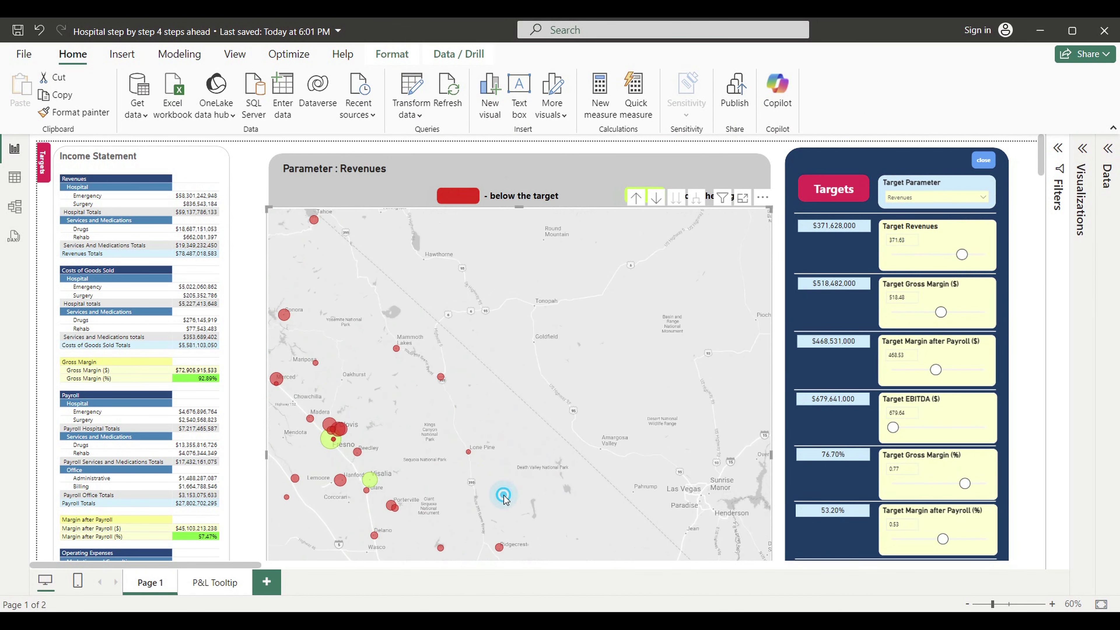
drag(500, 495, 532, 252)
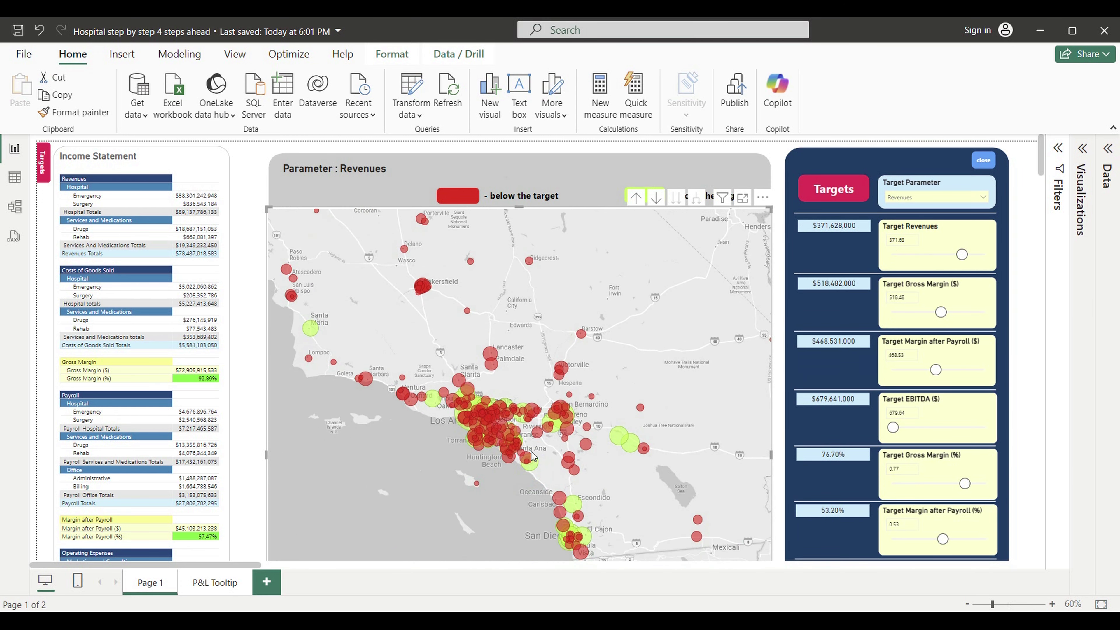
scroll(504, 428, up, 2)
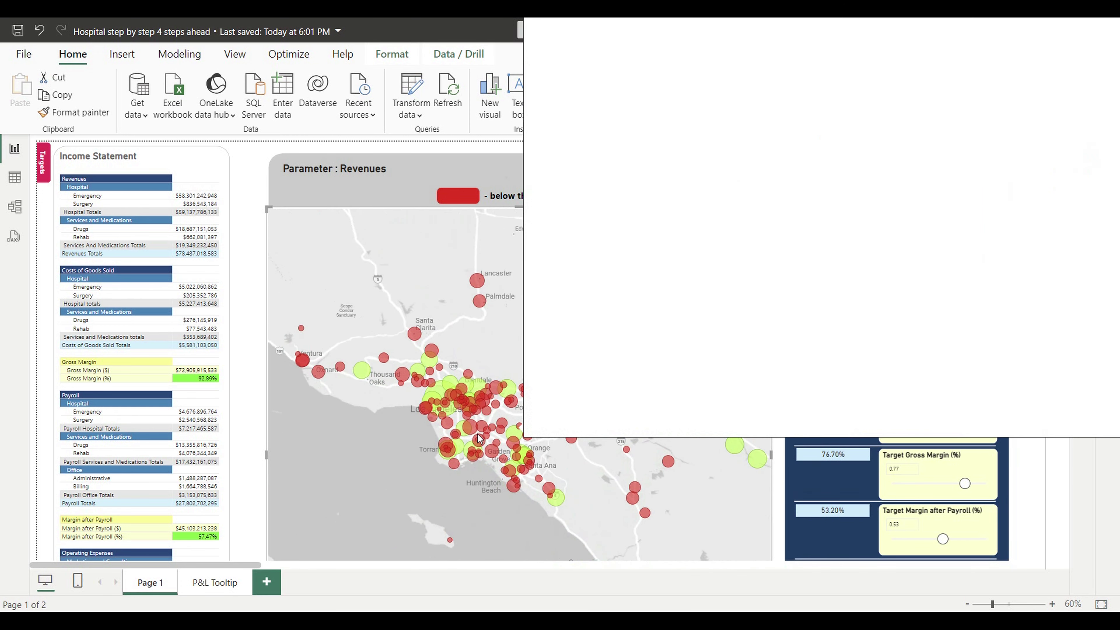
scroll(478, 434, up, 3)
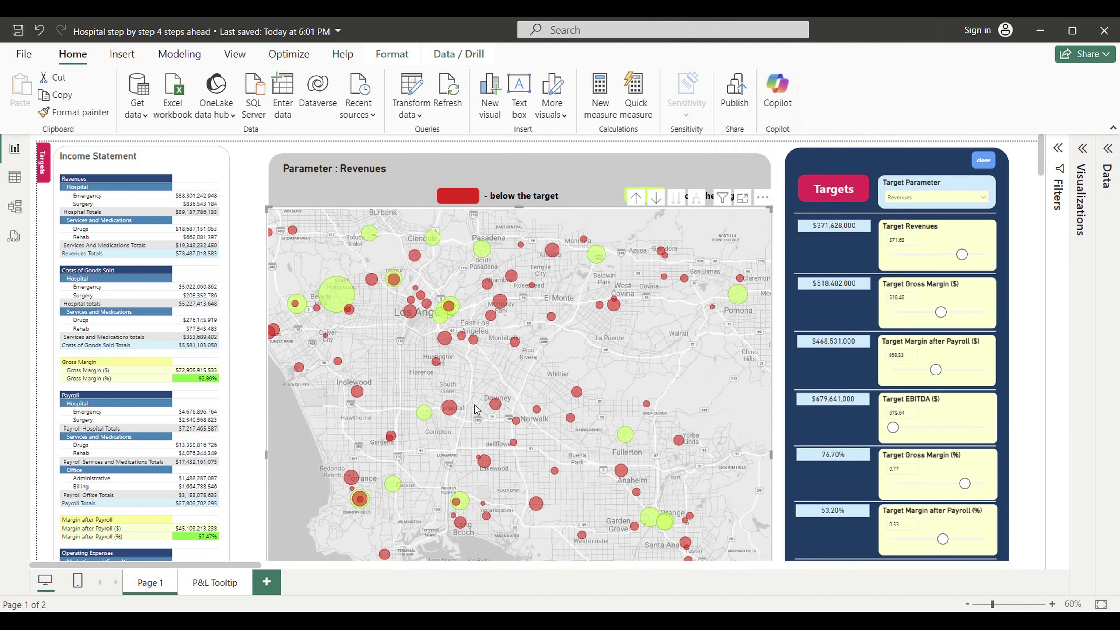
drag(458, 338, 508, 364)
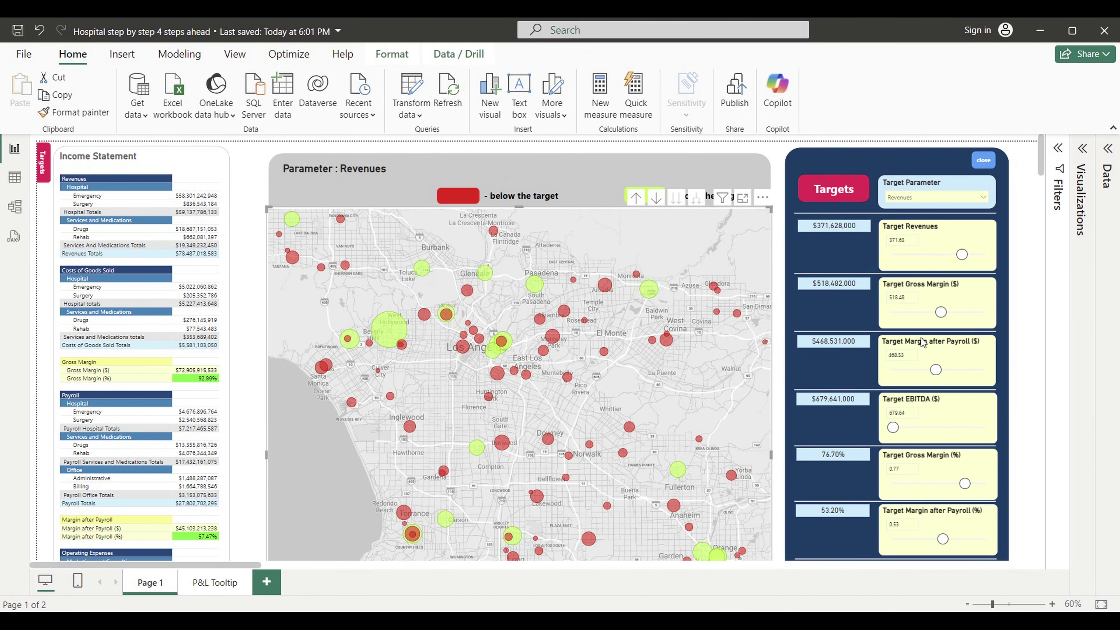
click(1029, 338)
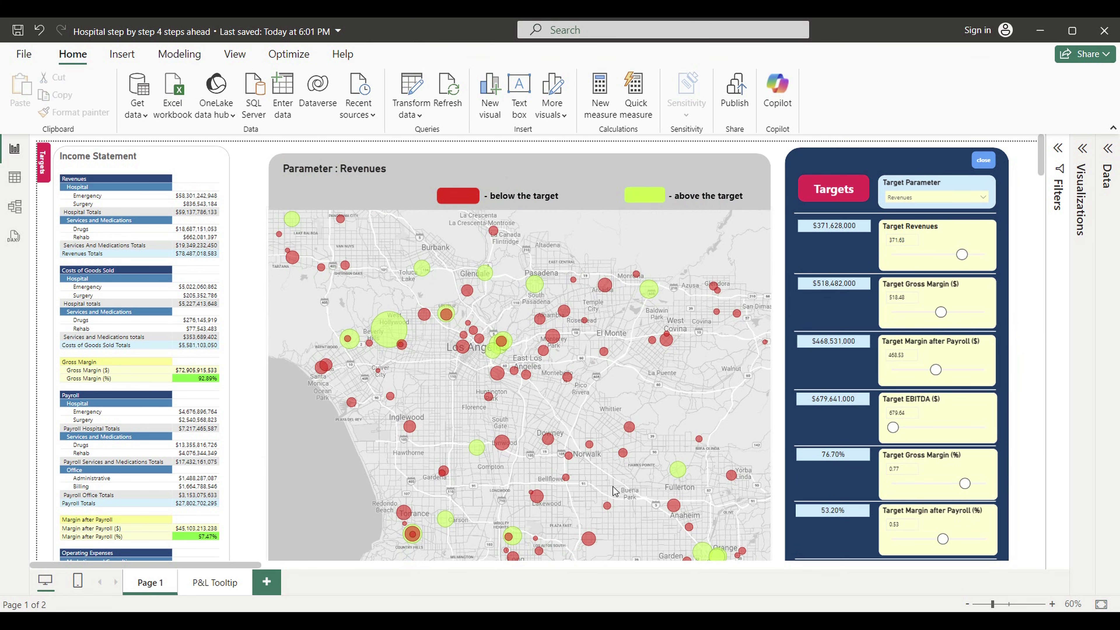
mouse_move(591, 541)
Pan around Los Angeles, Glendale and Burbank, previewing hospital tooltips against the Revenues target
mouse_move(704, 555)
drag(439, 325, 454, 372)
scroll(454, 373, up, 1)
scroll(454, 373, up, 2)
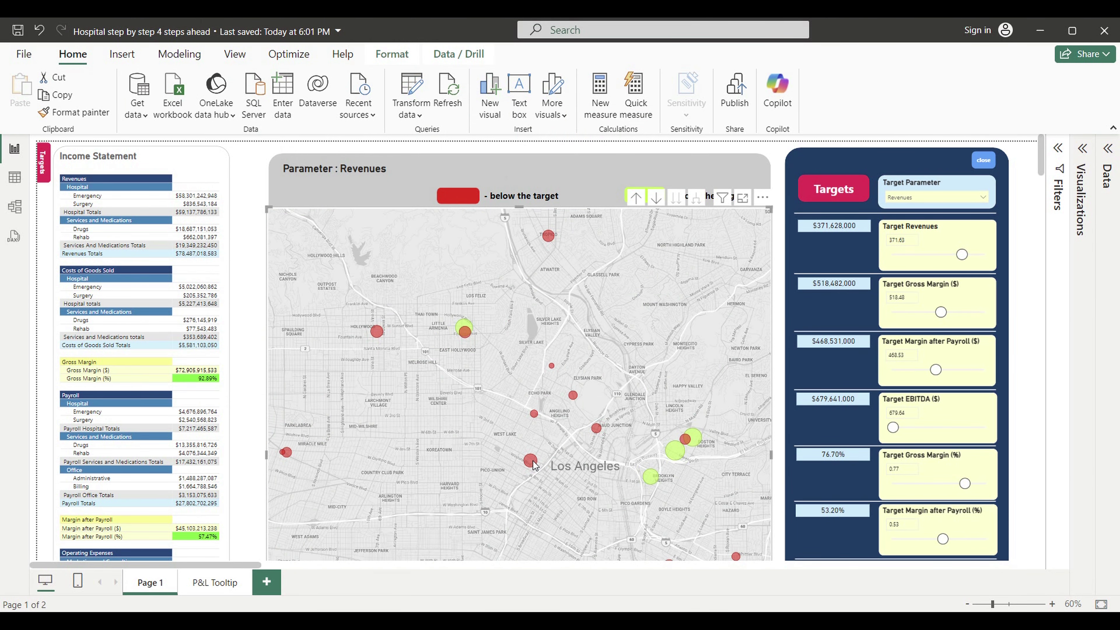
mouse_move(533, 463)
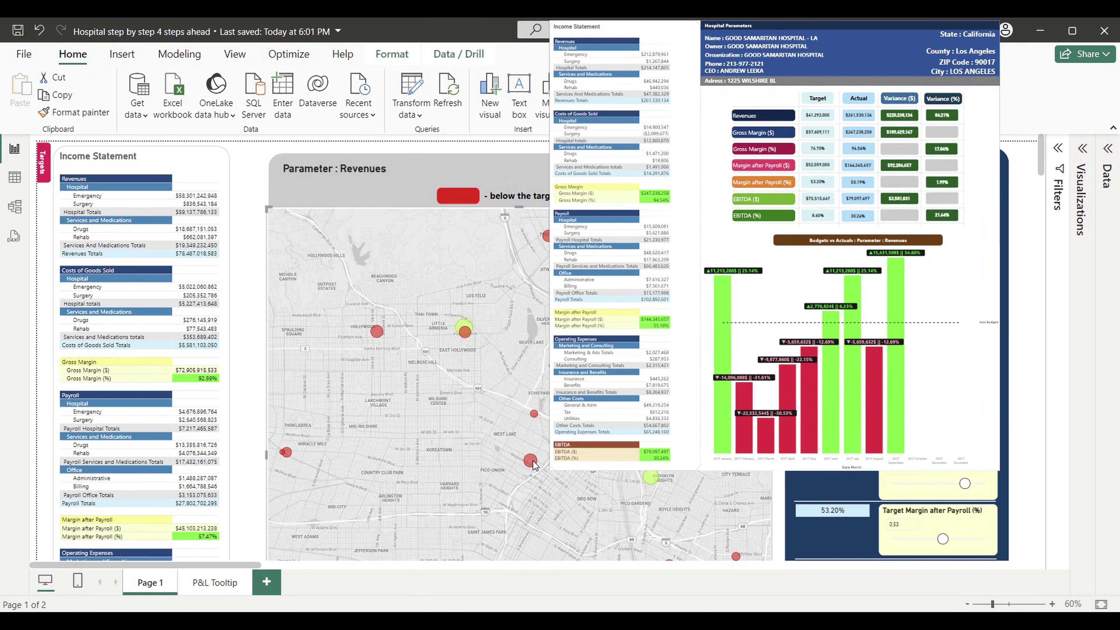
drag(538, 491, 536, 543)
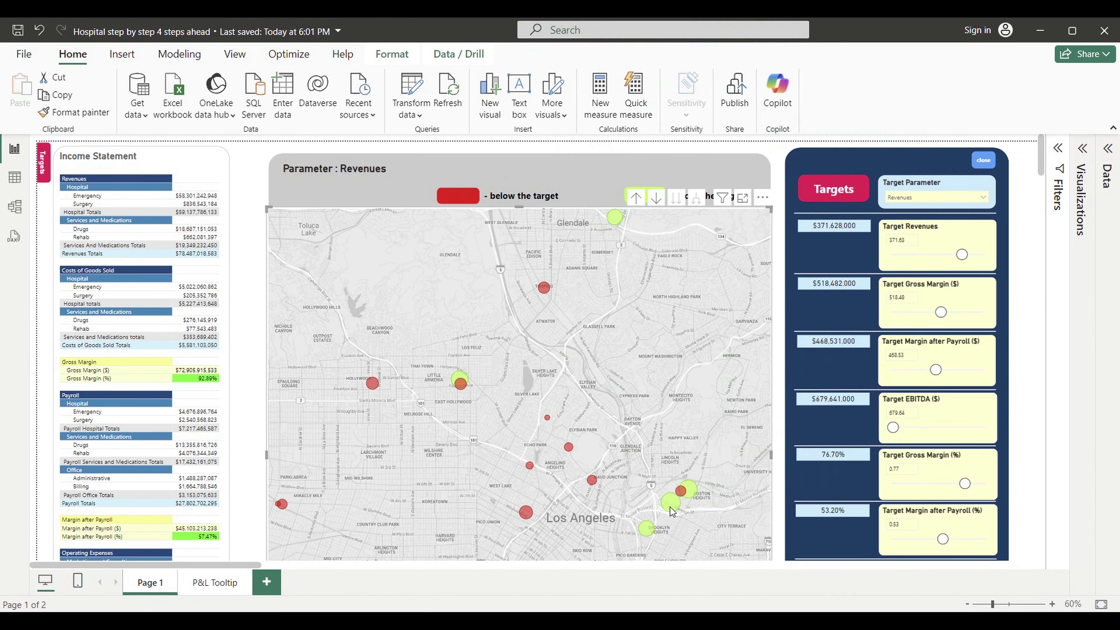
mouse_move(670, 506)
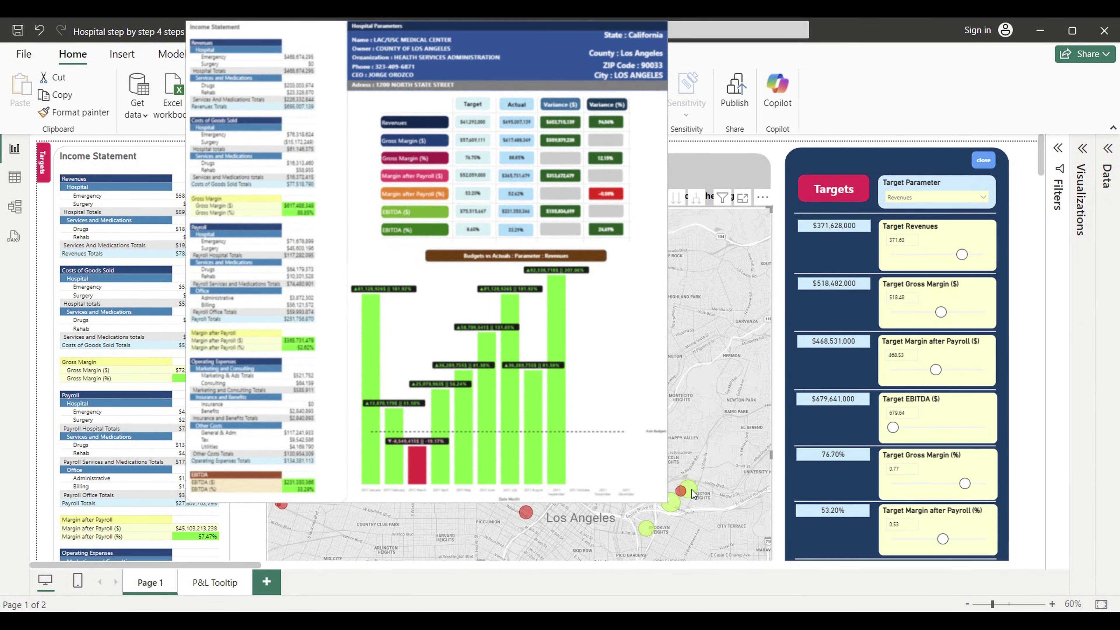
mouse_move(692, 492)
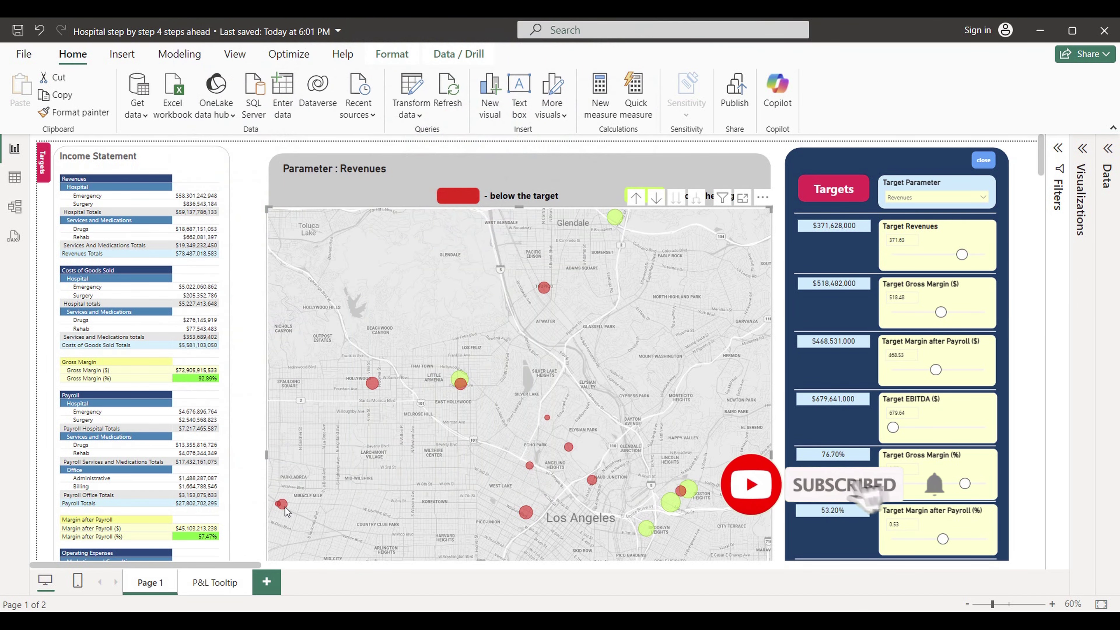
mouse_move(285, 506)
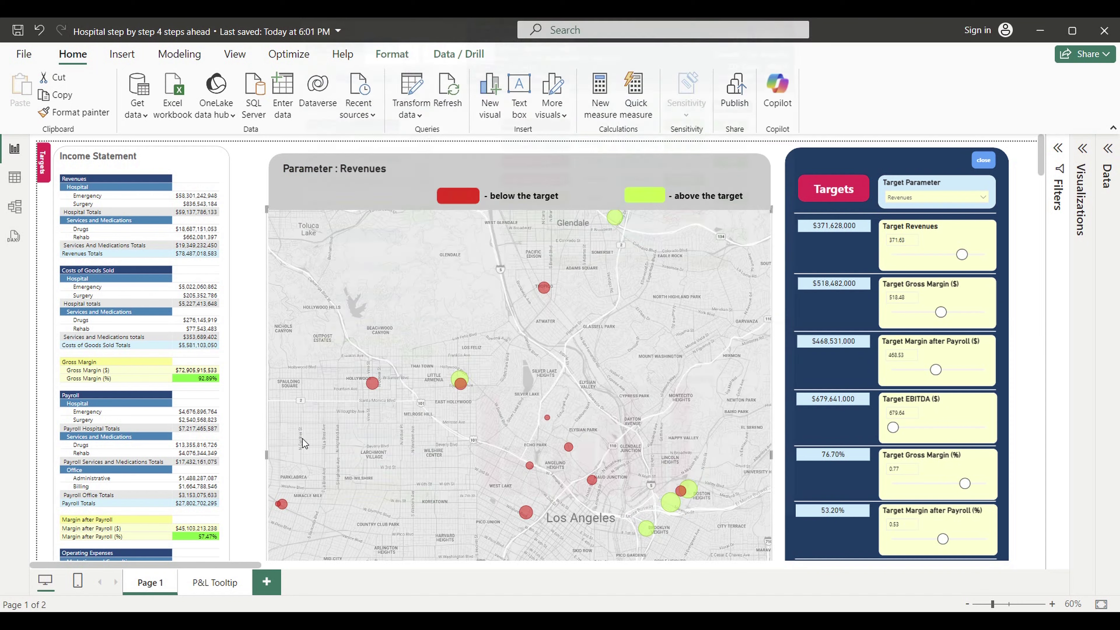
drag(429, 337, 486, 529)
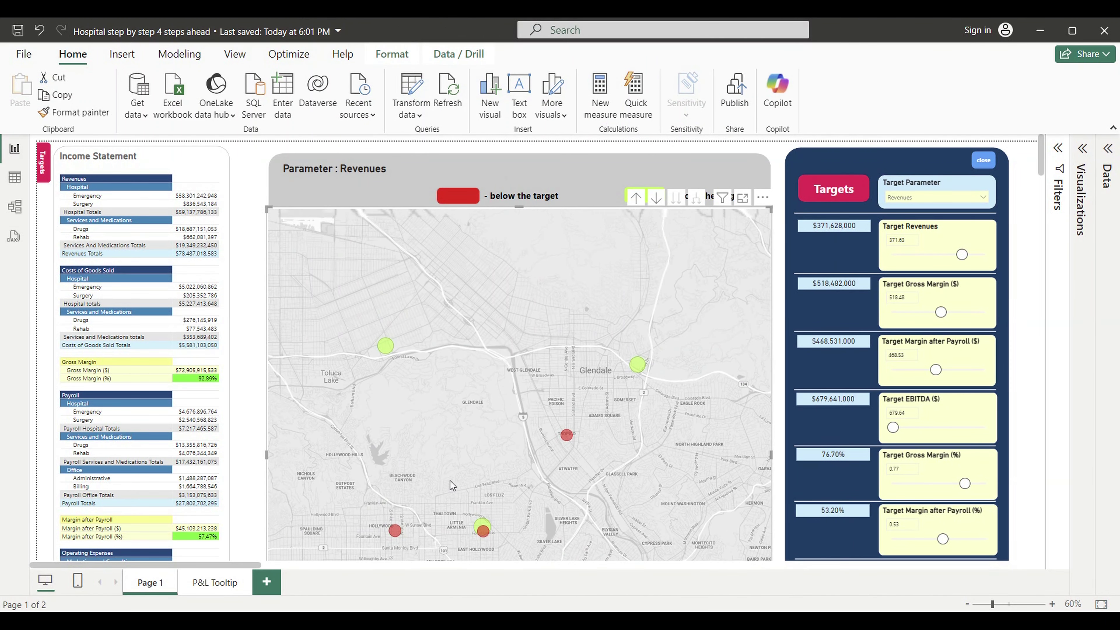
mouse_move(487, 531)
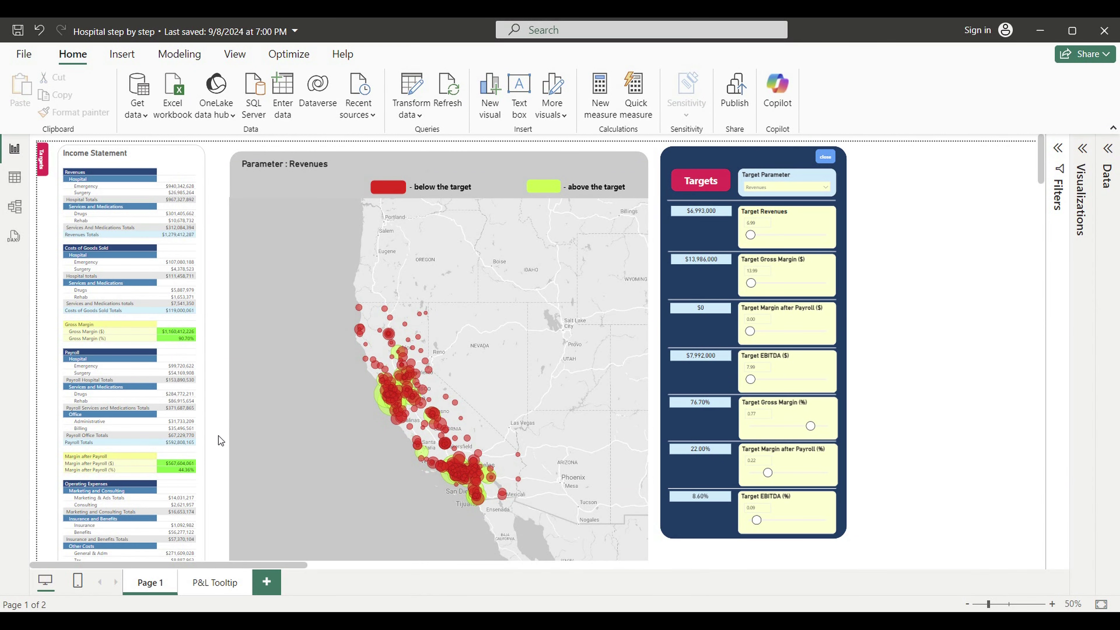
On the P&L Tooltip page, nudge the Income Statement visual down slightly
click(222, 583)
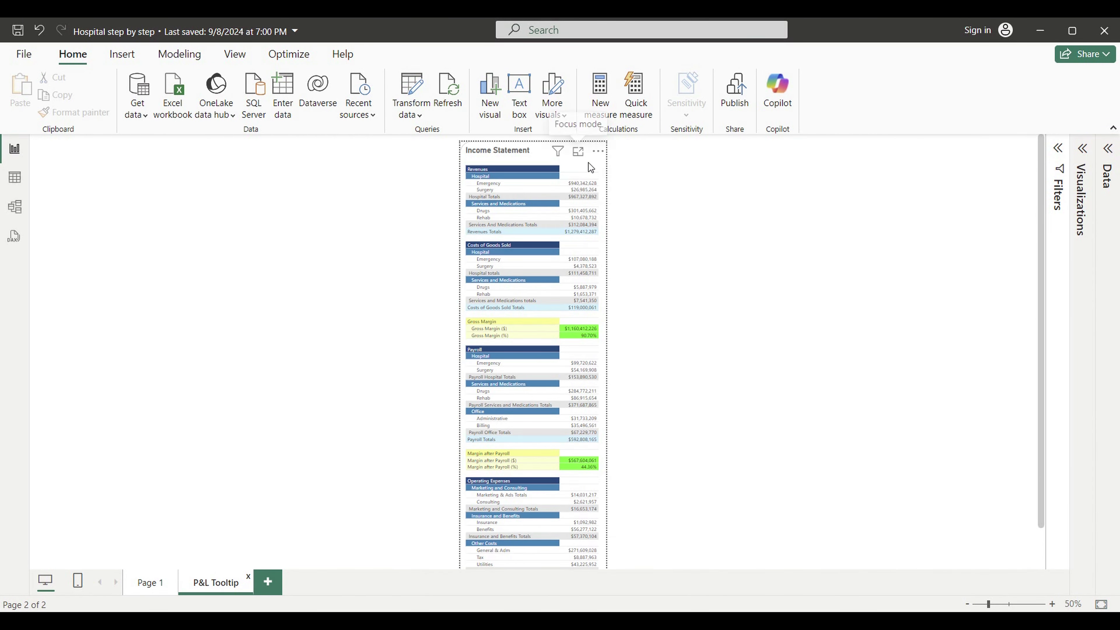
click(602, 181)
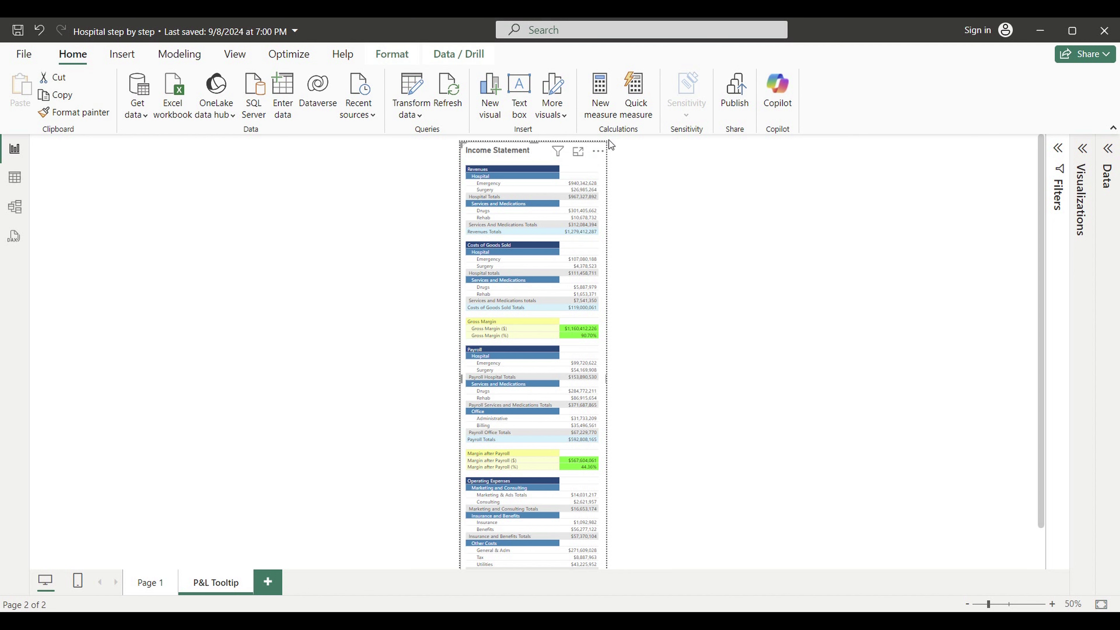
drag(536, 145, 541, 175)
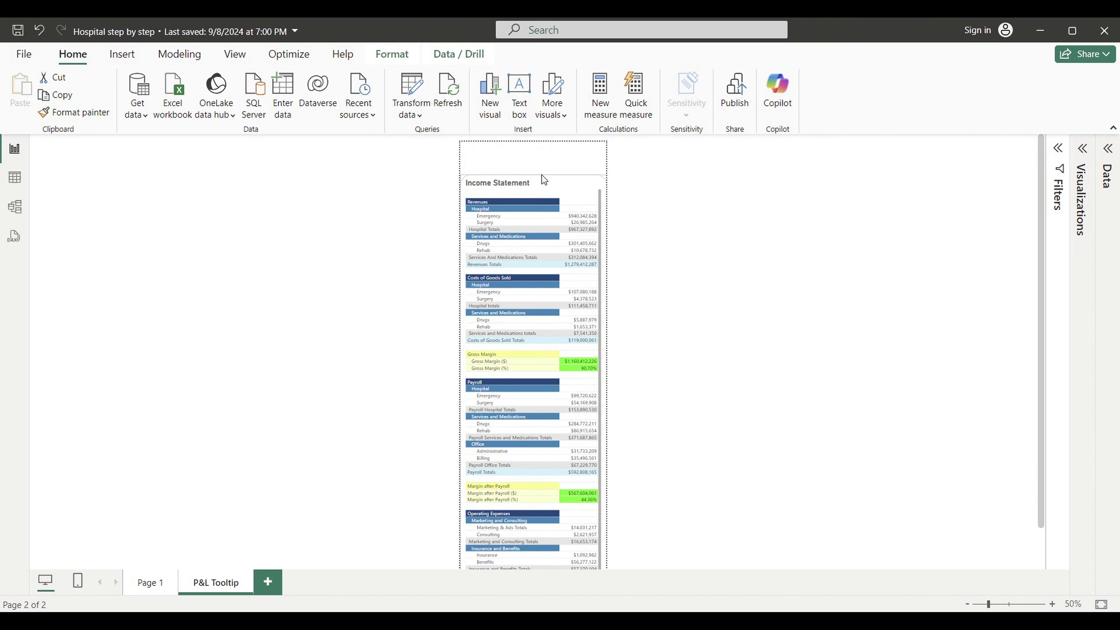
click(534, 150)
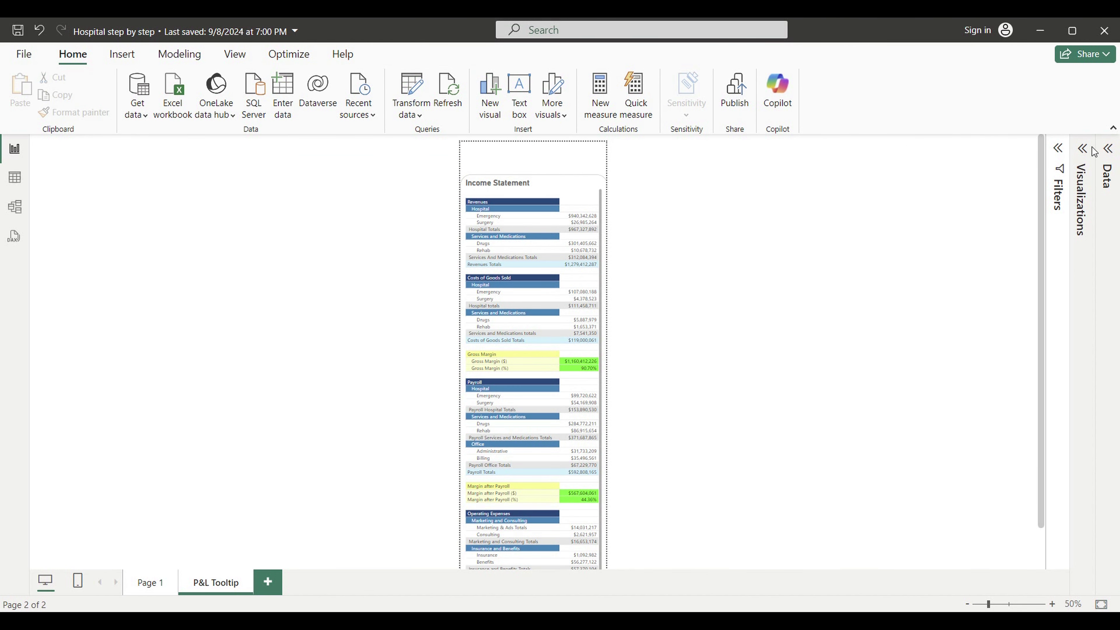
Set the page canvas to 1700 × 1700 px and move the Income Statement to the top
click(1107, 150)
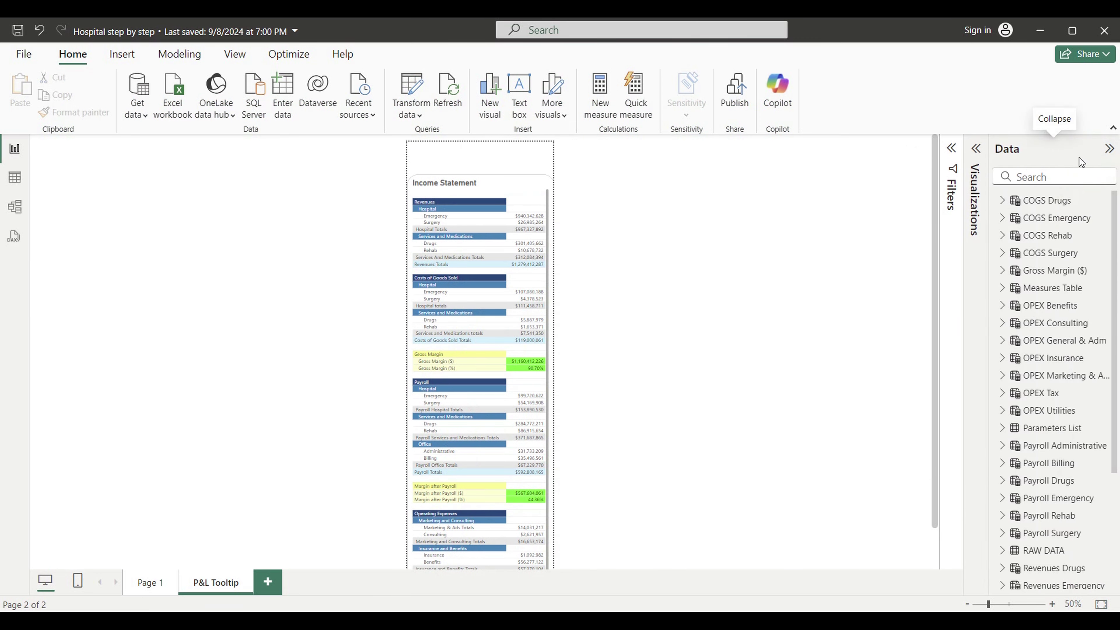
click(976, 148)
click(925, 186)
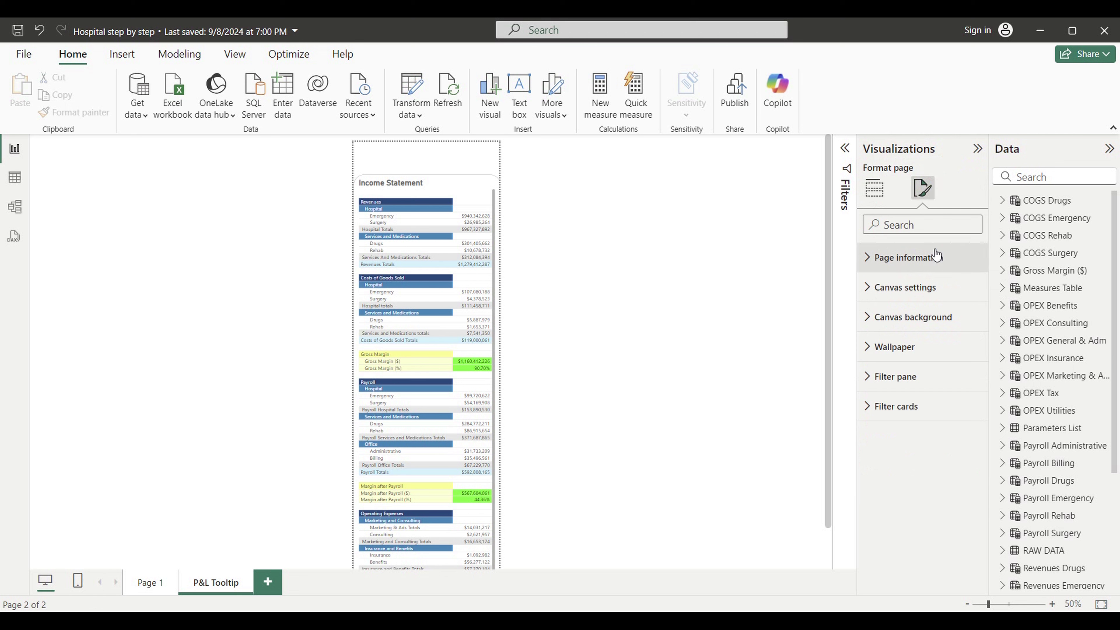
click(914, 287)
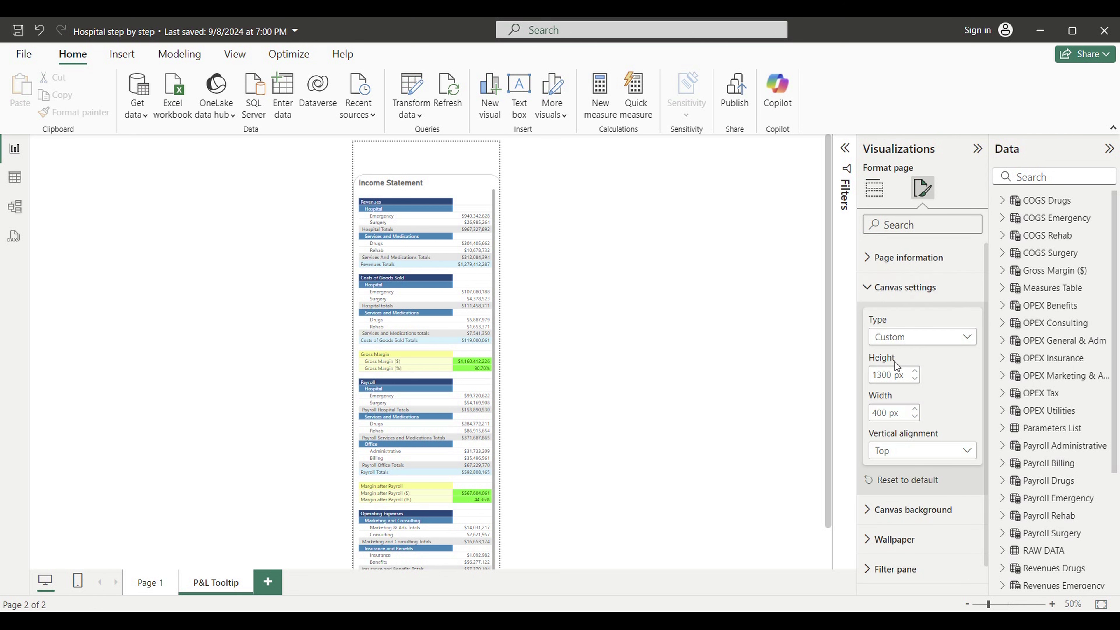
double_click(888, 382)
text(1700)
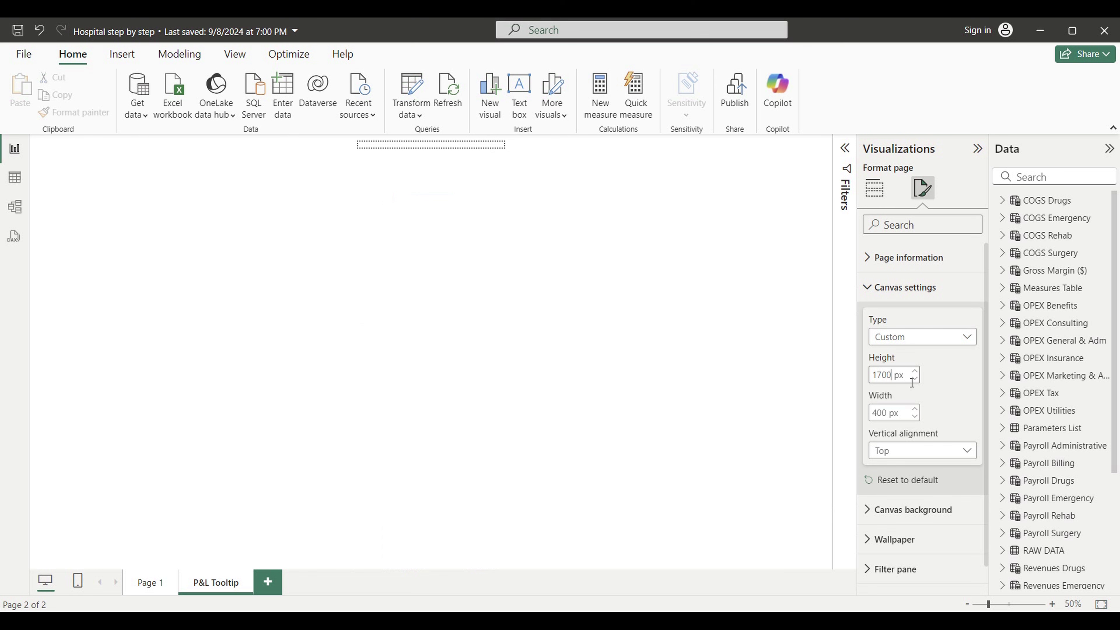
double_click(894, 418)
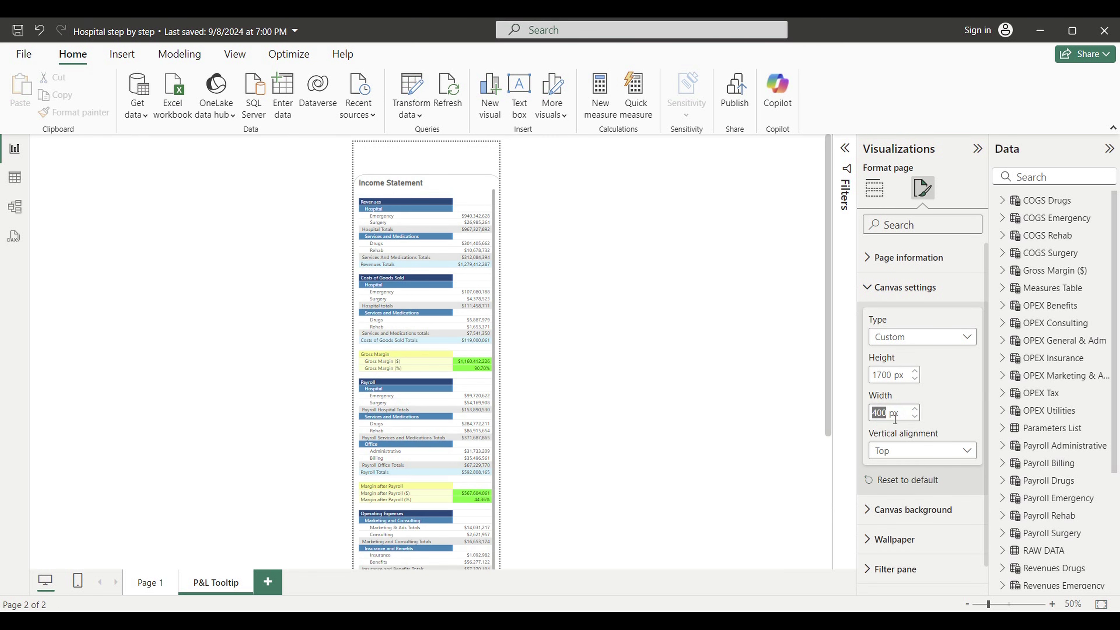
text(1700)
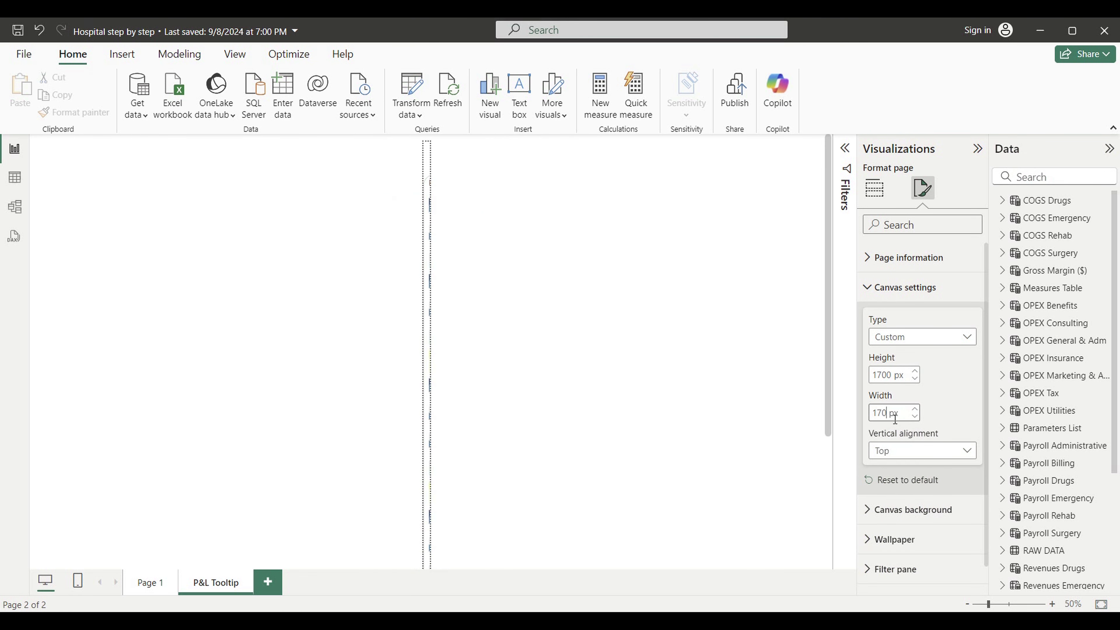
key(Return)
drag(235, 187, 230, 153)
Enlarge the Income Statement, widen its value column, and make values bold at font size 13.5
scroll(440, 359, down, 5)
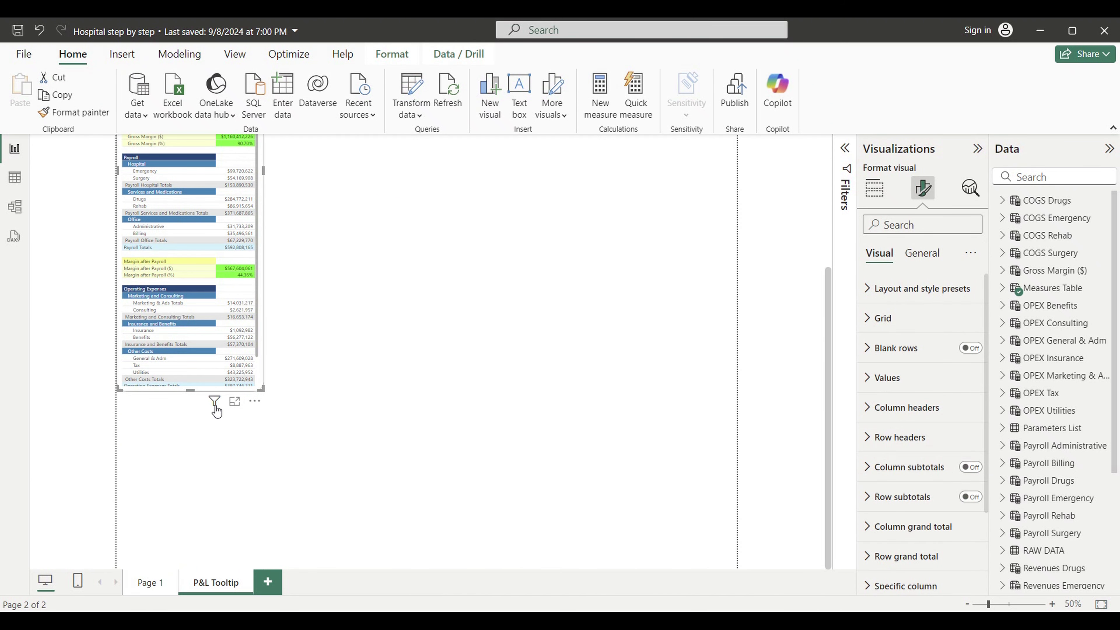
drag(191, 390, 189, 443)
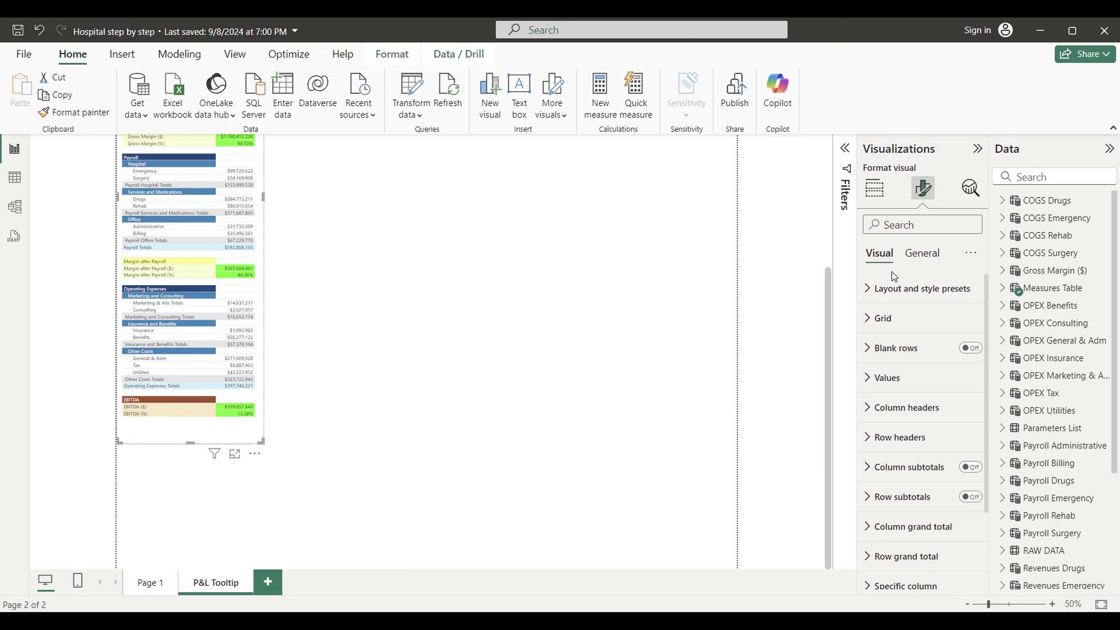
click(887, 379)
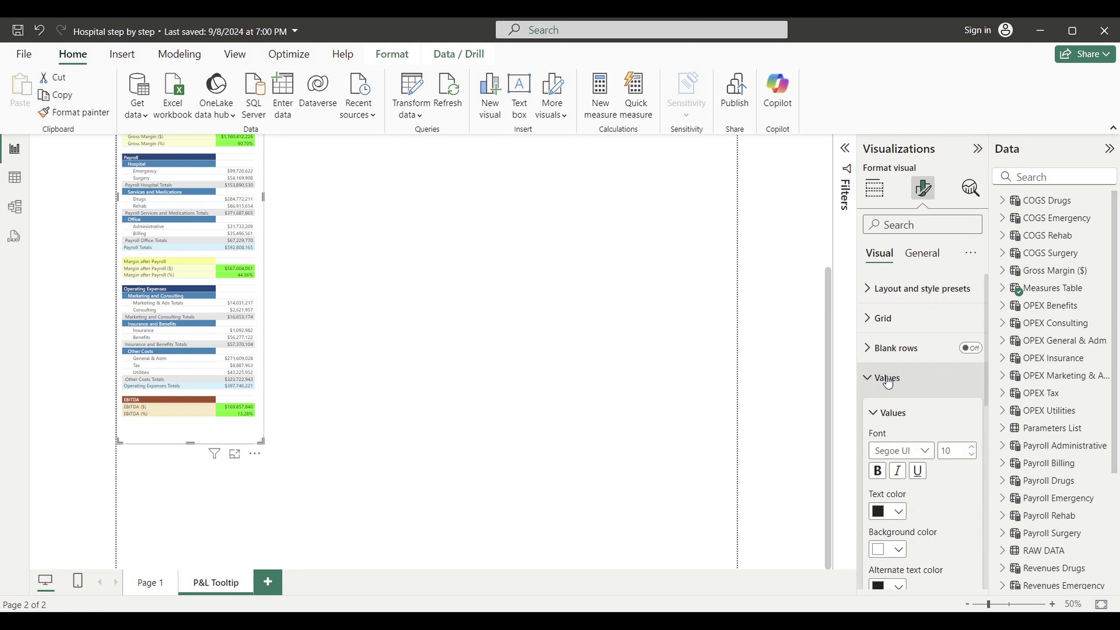
click(962, 454)
text(13)
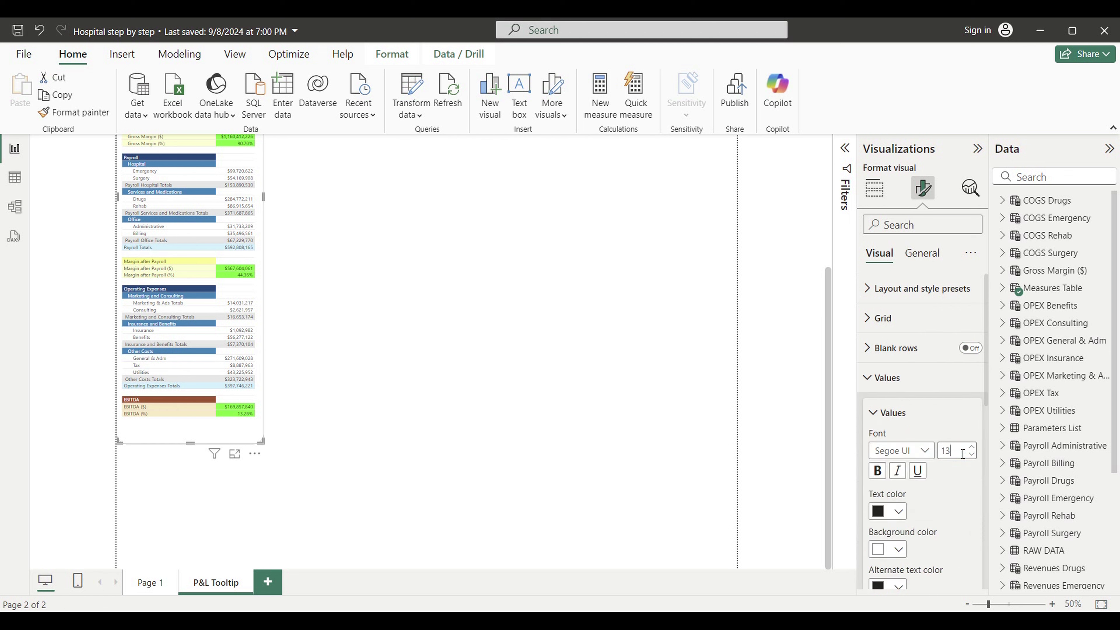
text(.5)
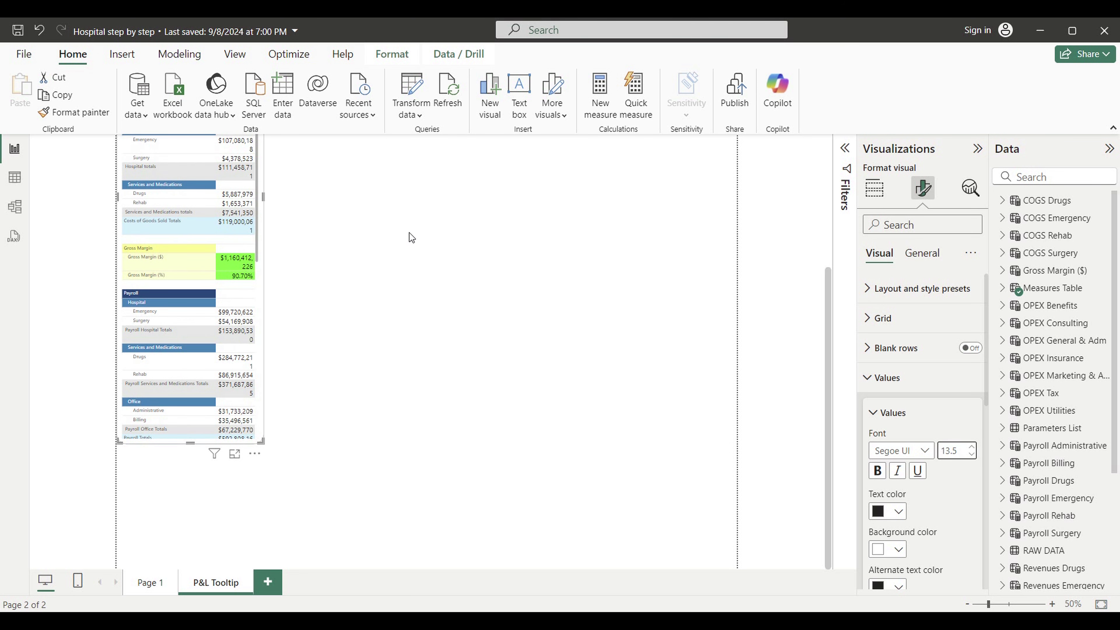
scroll(361, 246, up, 5)
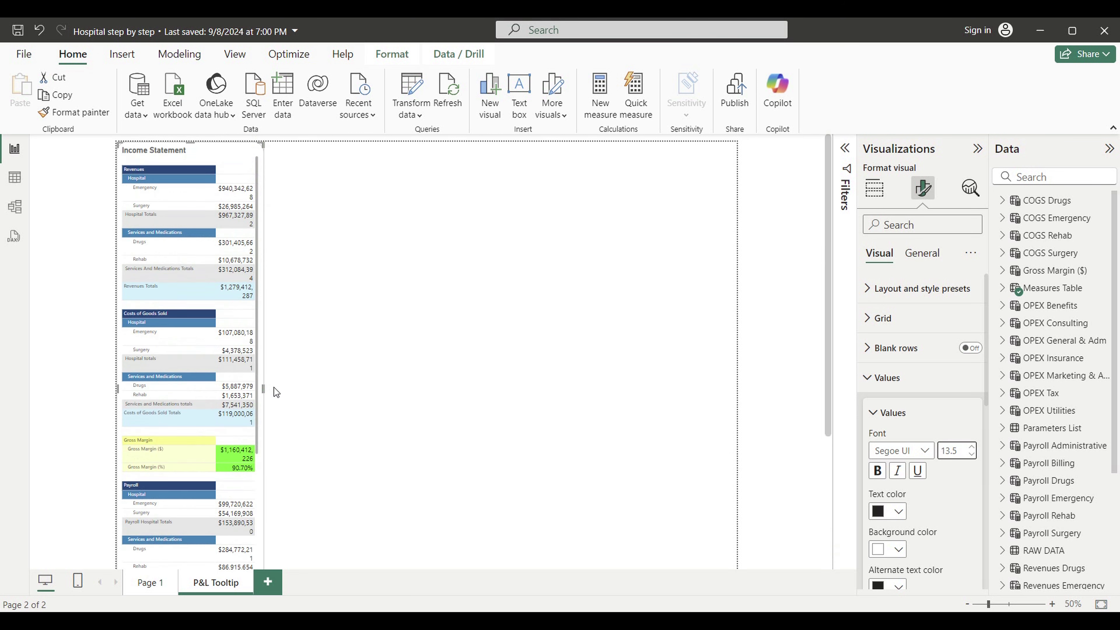
drag(263, 388, 288, 394)
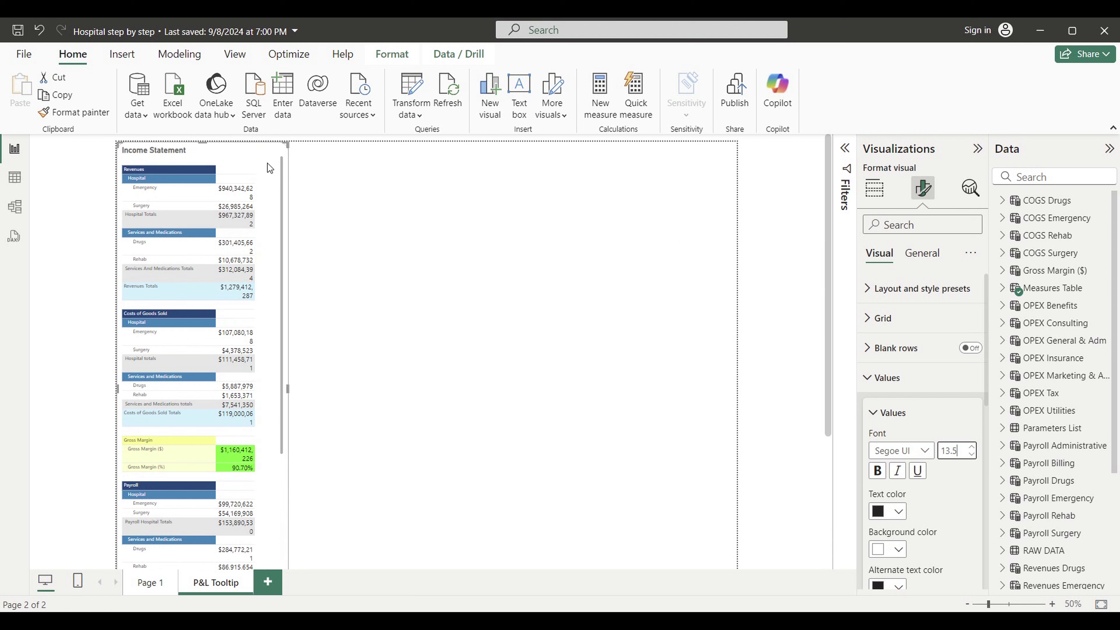
drag(255, 165, 271, 164)
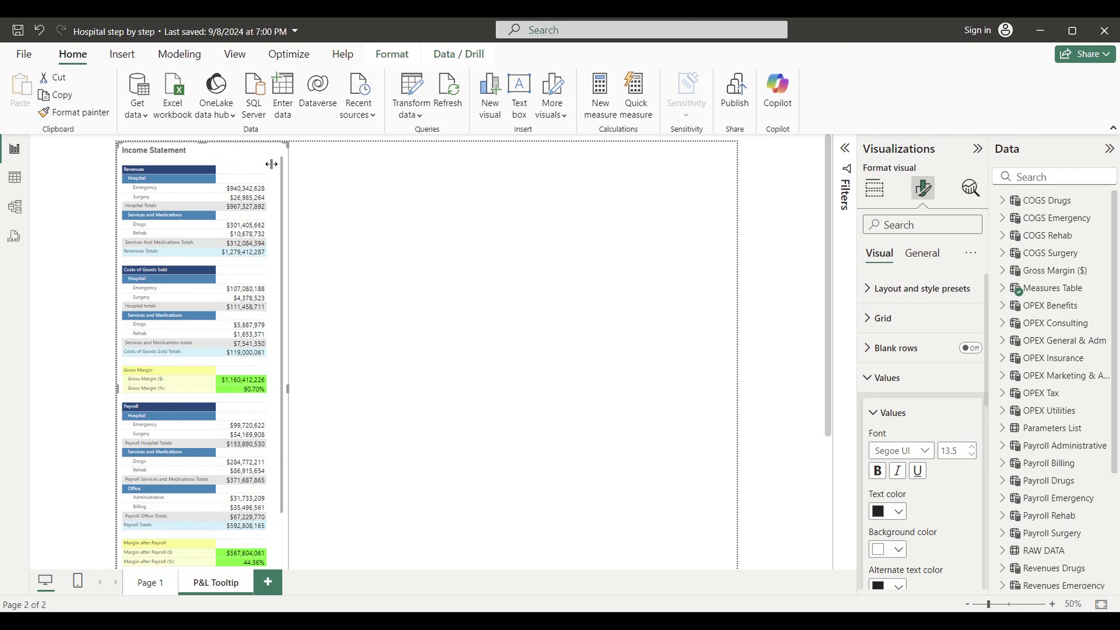
click(877, 471)
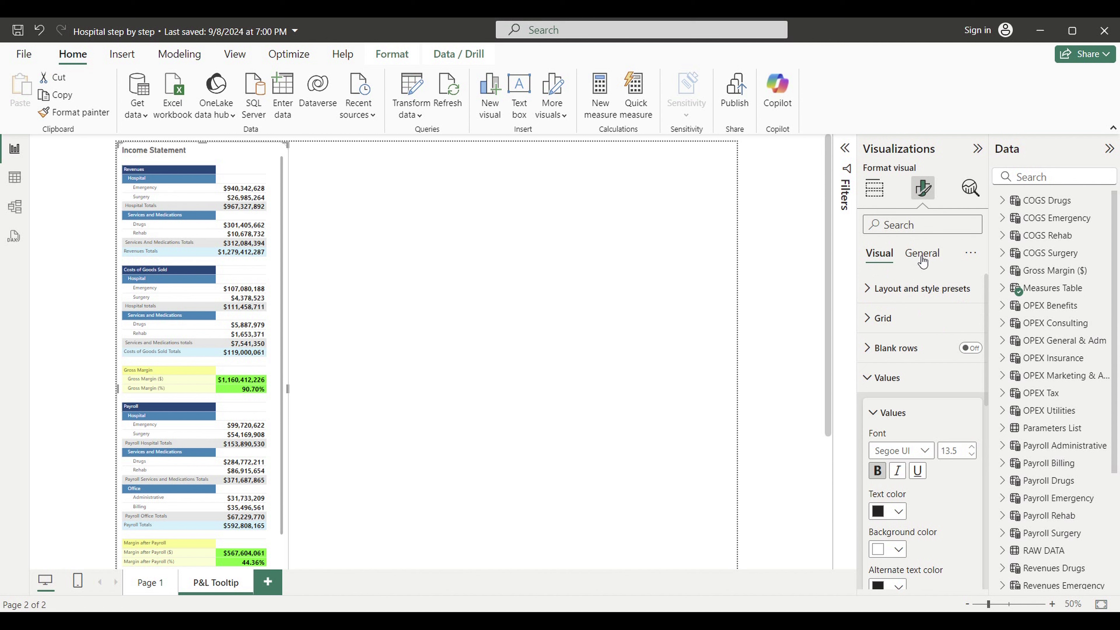
click(878, 409)
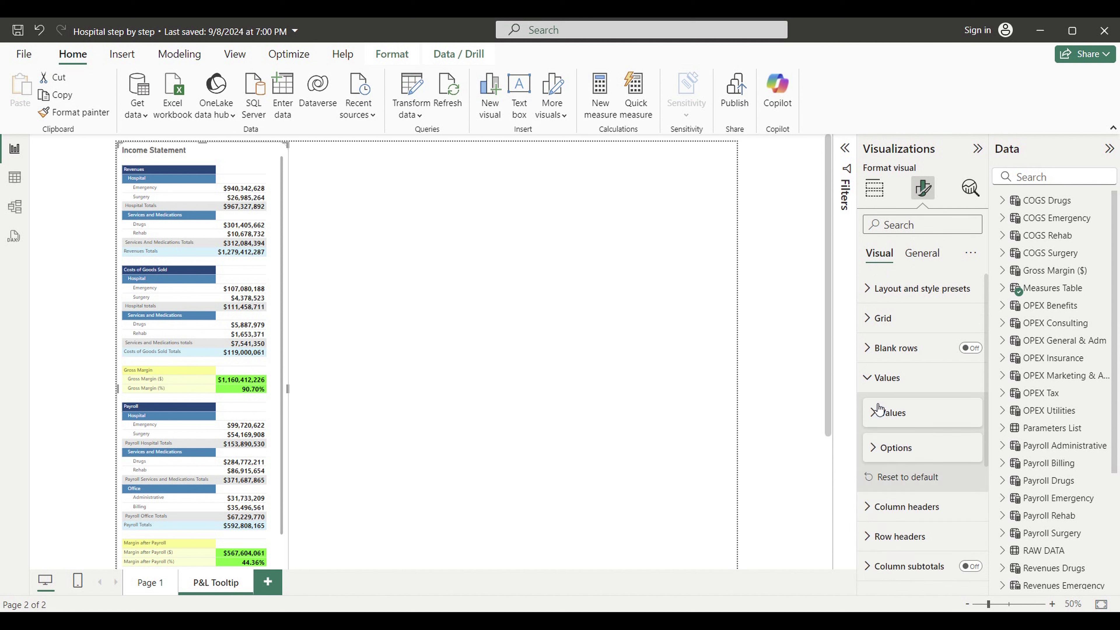
Make the row labels bold at size 13 and widen the table and label column
scroll(937, 430, down, 1)
scroll(938, 432, down, 3)
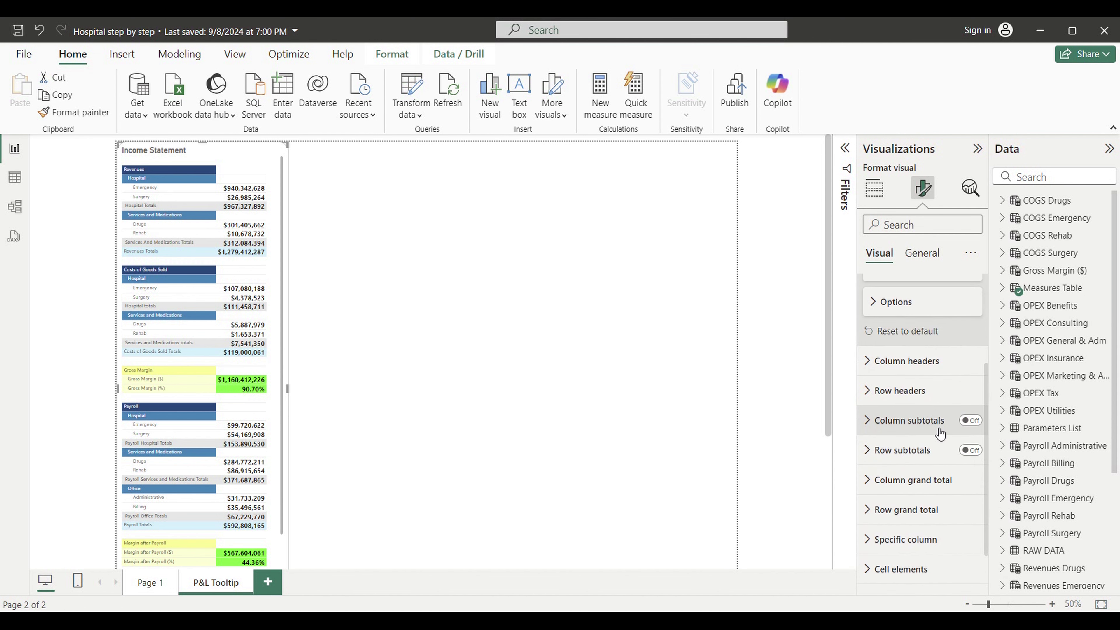
click(908, 391)
scroll(929, 423, down, 2)
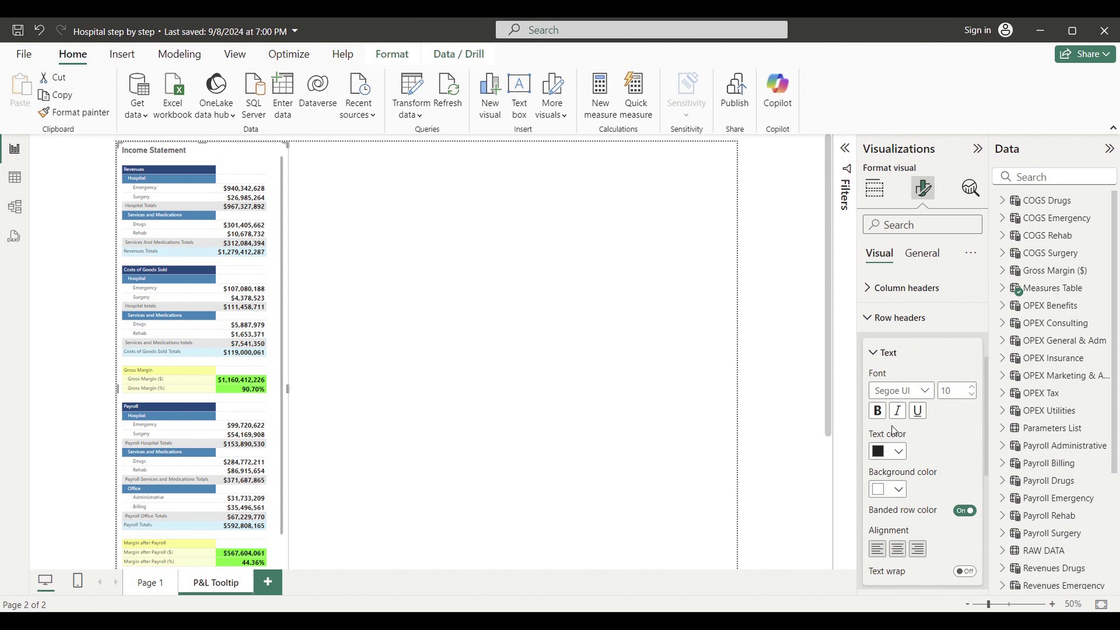
click(879, 415)
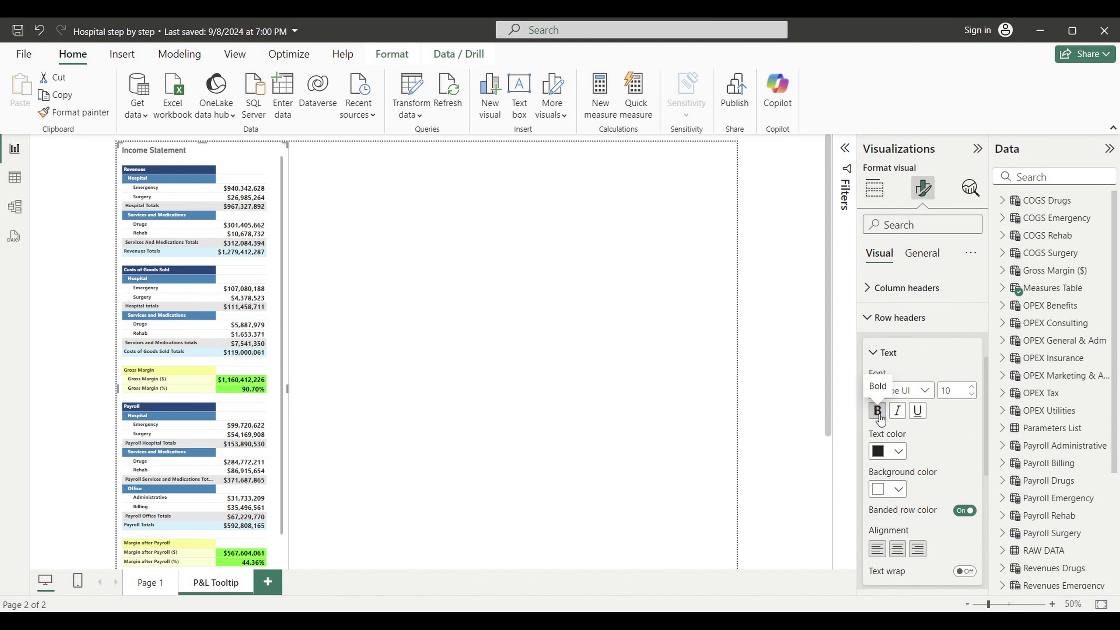
click(961, 395)
text(13.5)
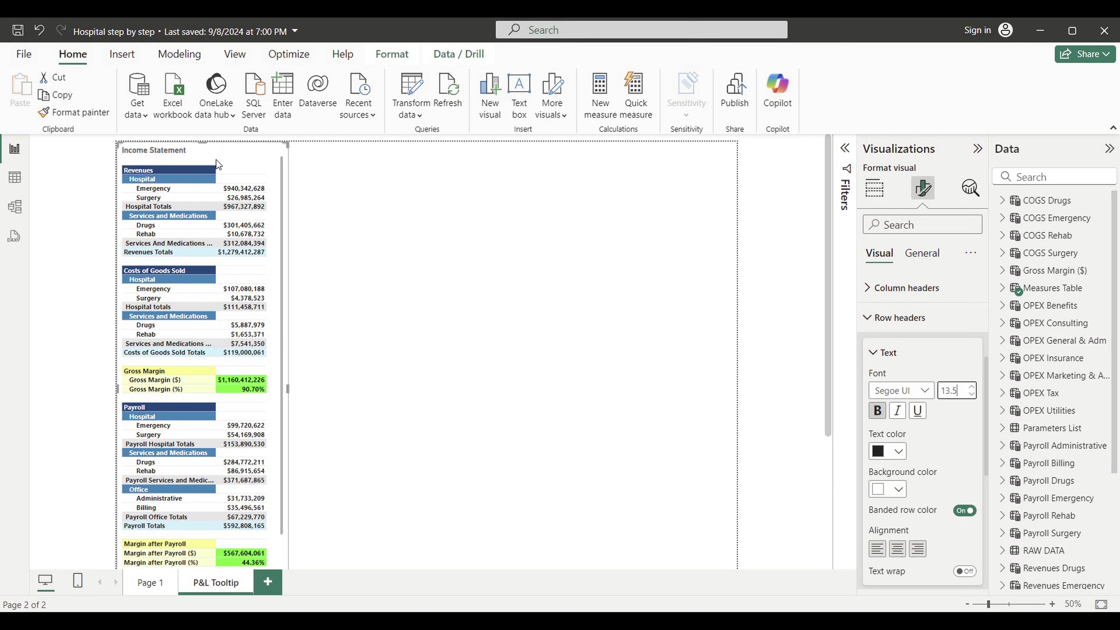
drag(294, 388, 299, 391)
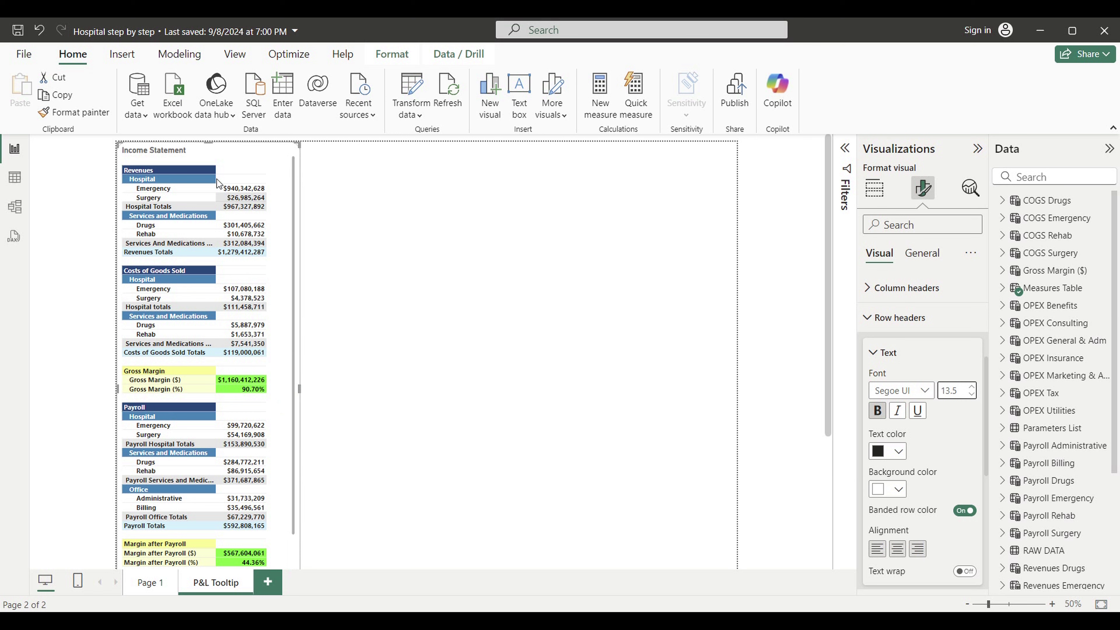
drag(221, 163, 237, 166)
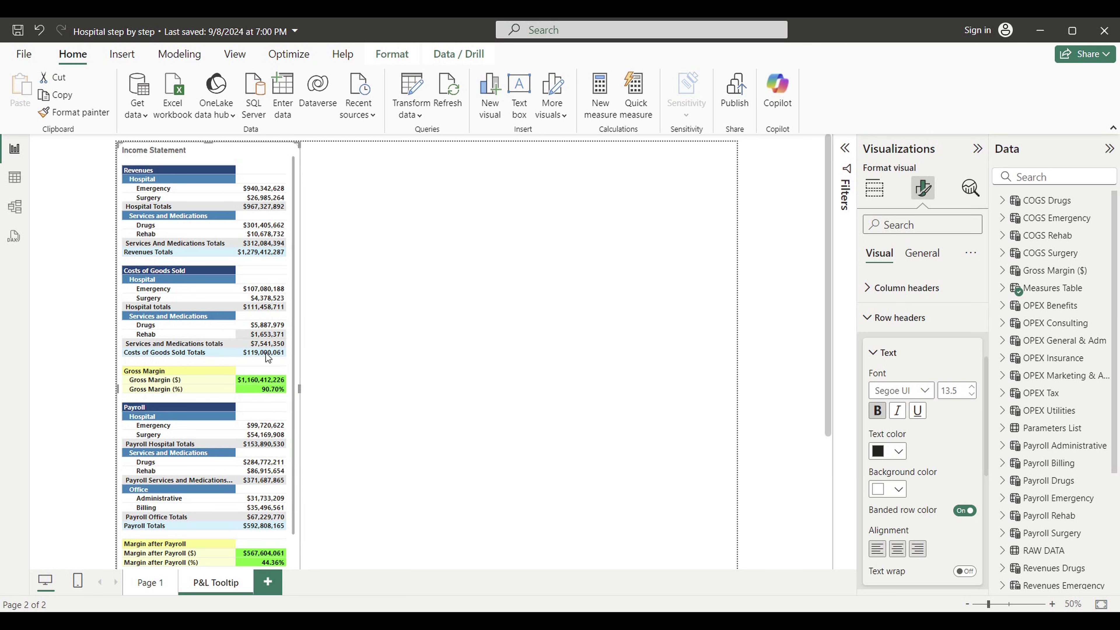
Lengthen the Income Statement table down to reveal the EBITDA rows
scroll(343, 415, down, 4)
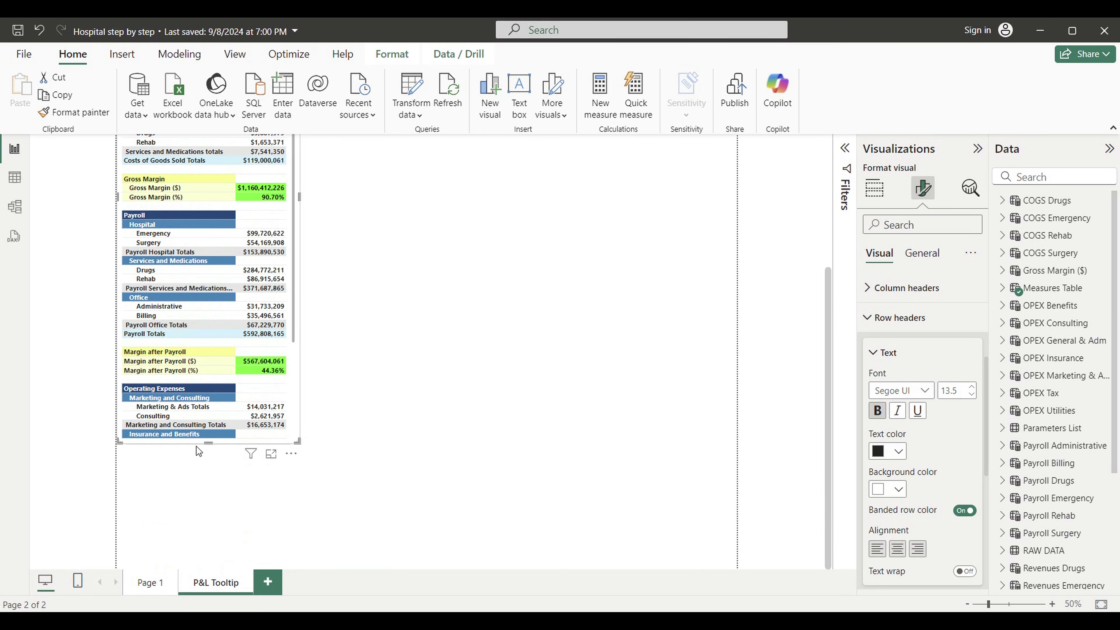
drag(210, 447, 219, 518)
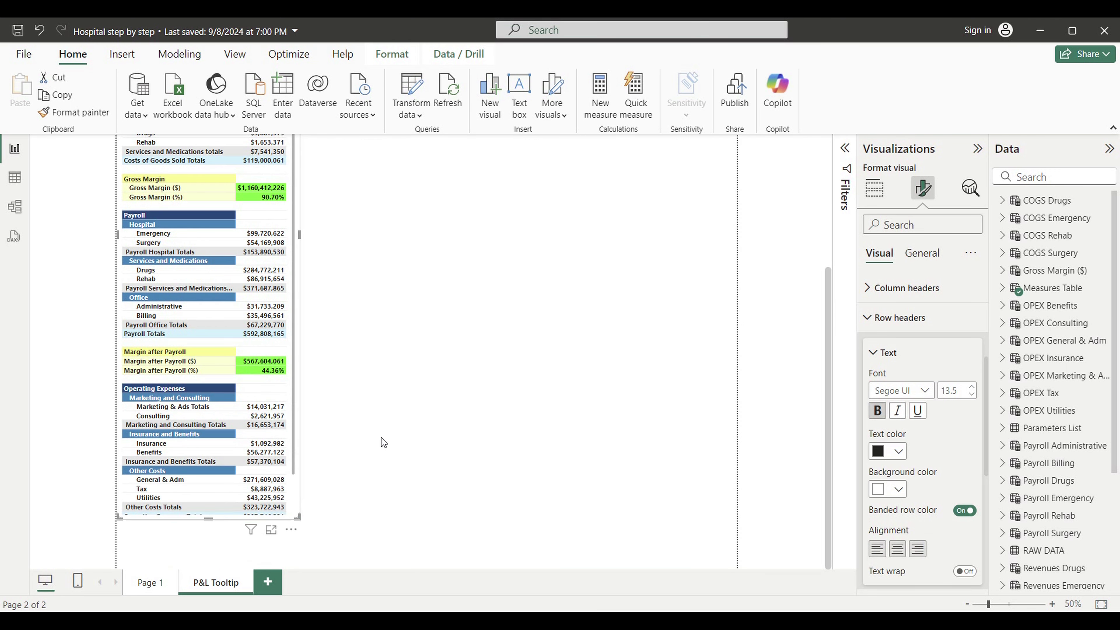
drag(208, 519, 212, 567)
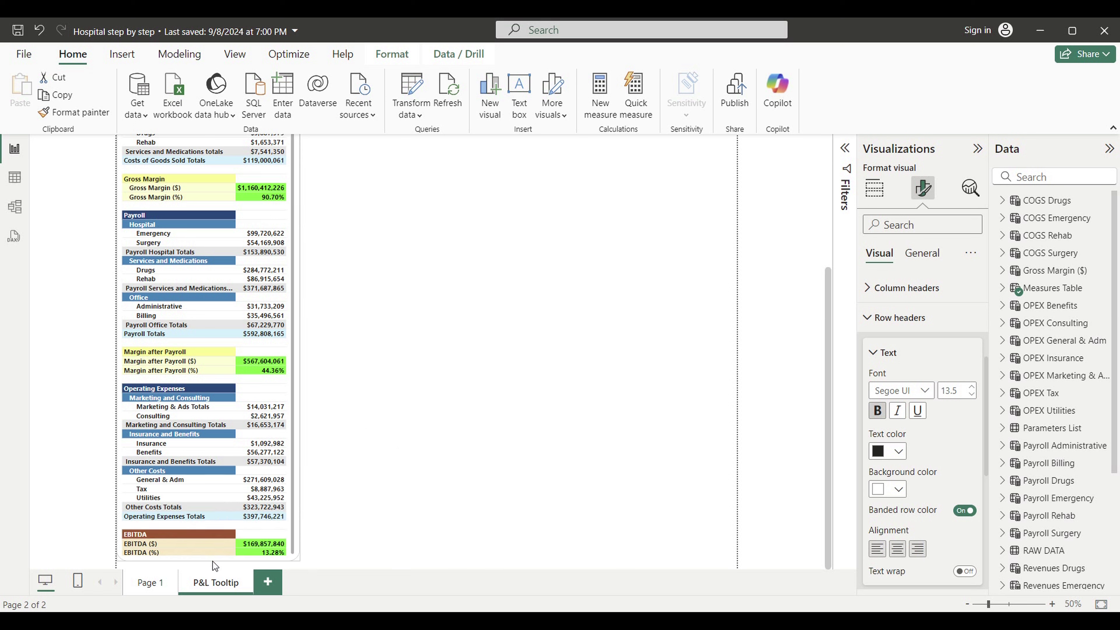
click(379, 437)
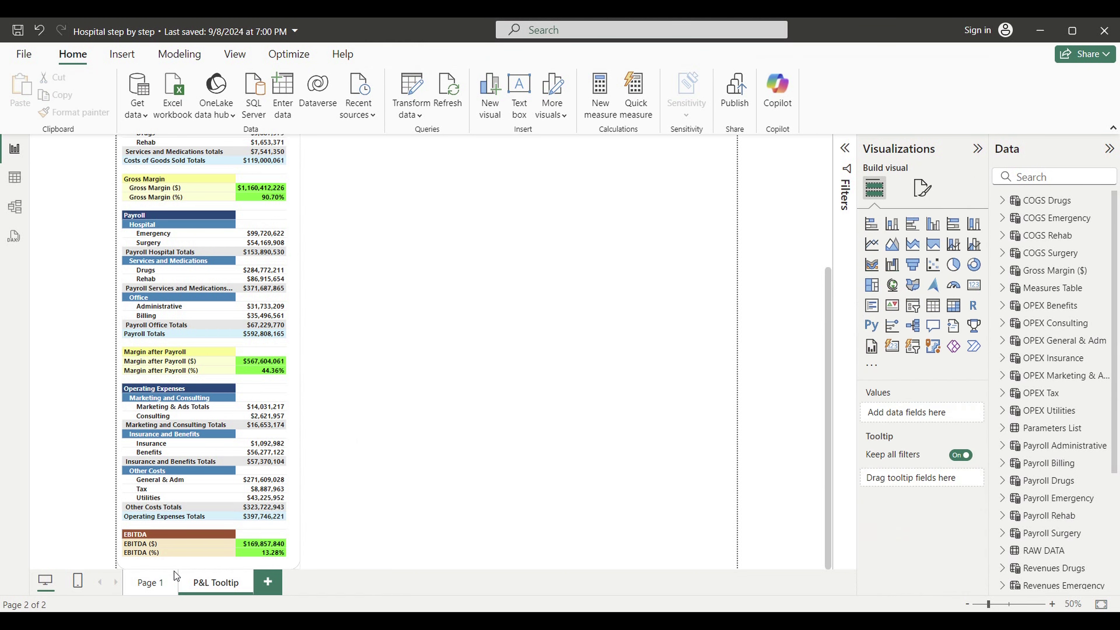
click(150, 582)
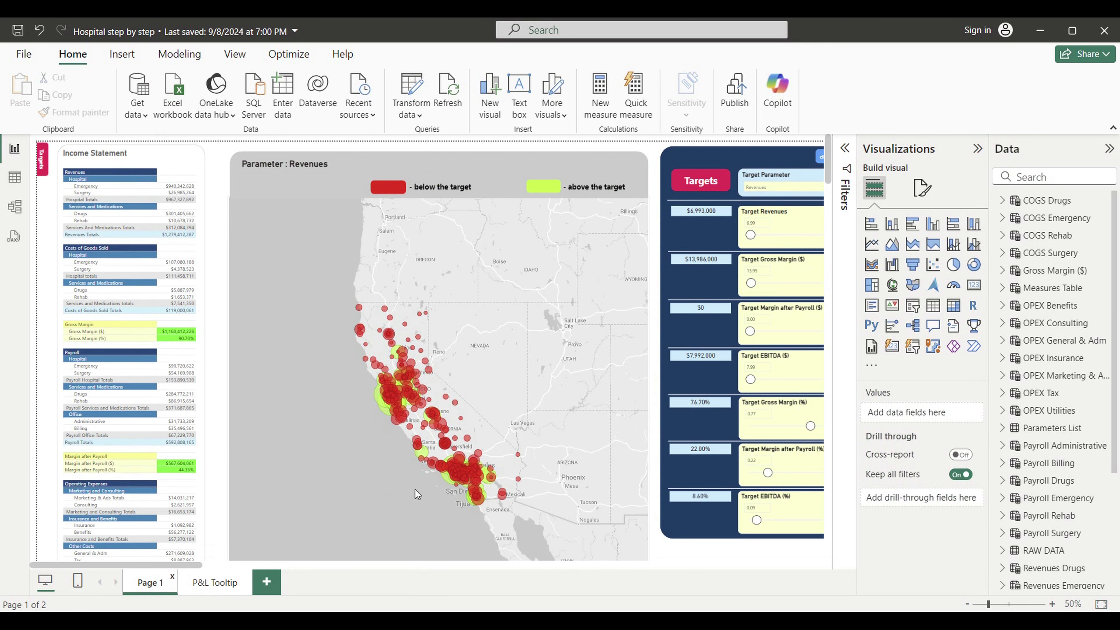
scroll(458, 492, up, 5)
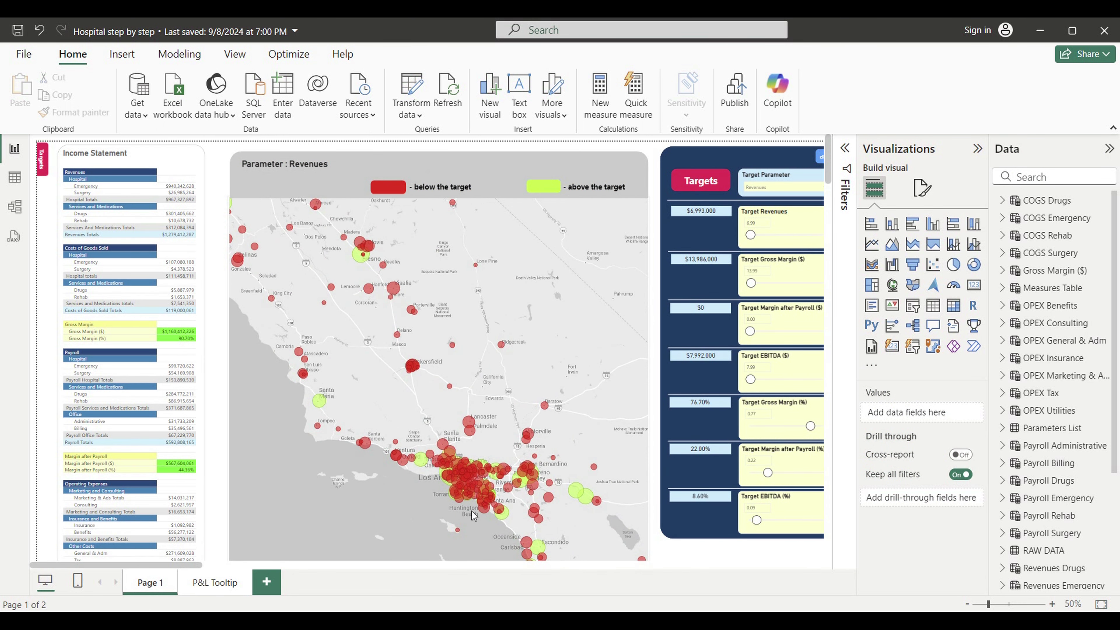
click(473, 515)
scroll(458, 485, up, 5)
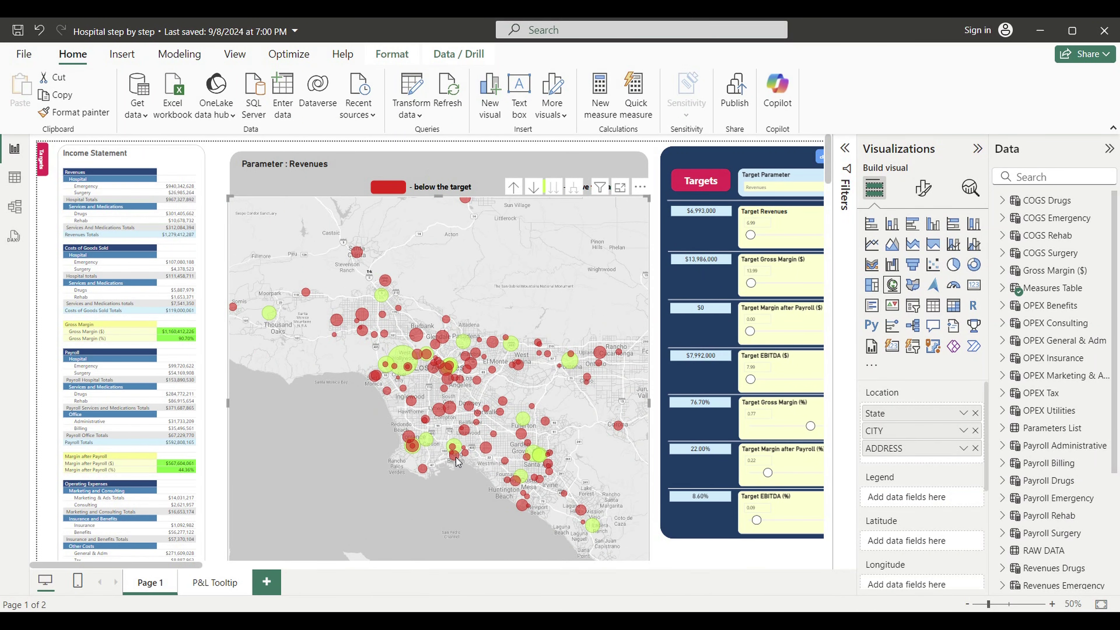
mouse_move(457, 461)
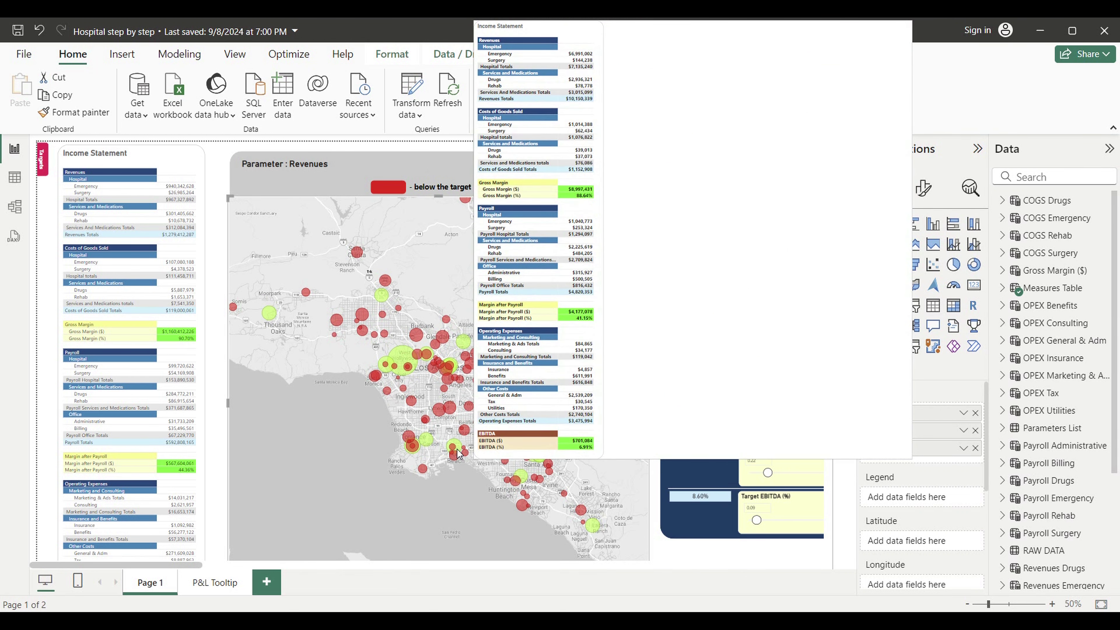
mouse_move(594, 527)
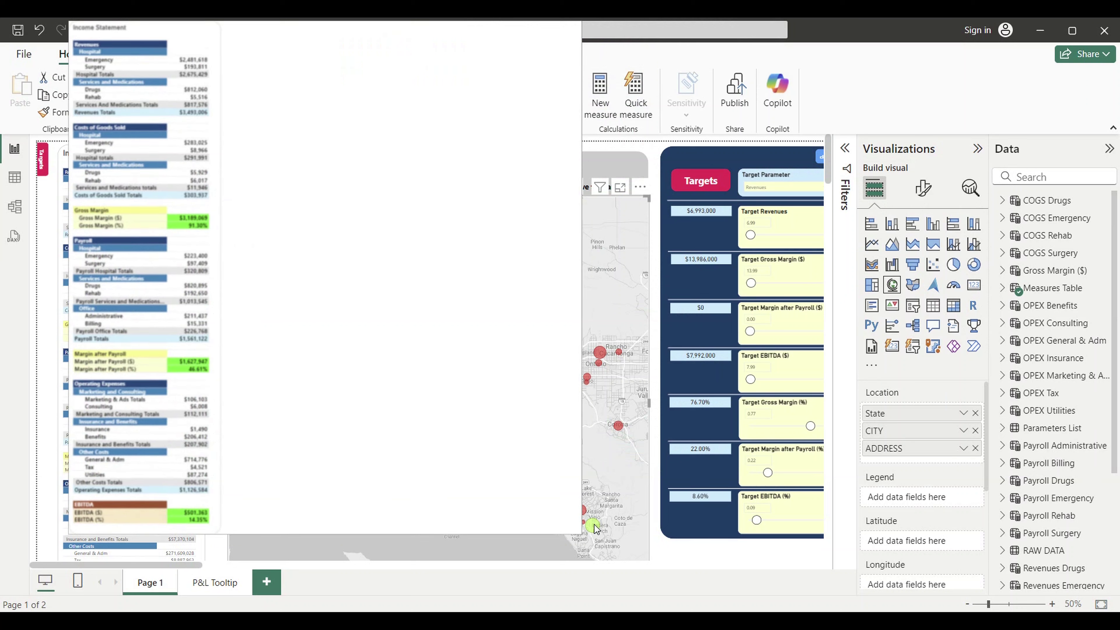
click(215, 582)
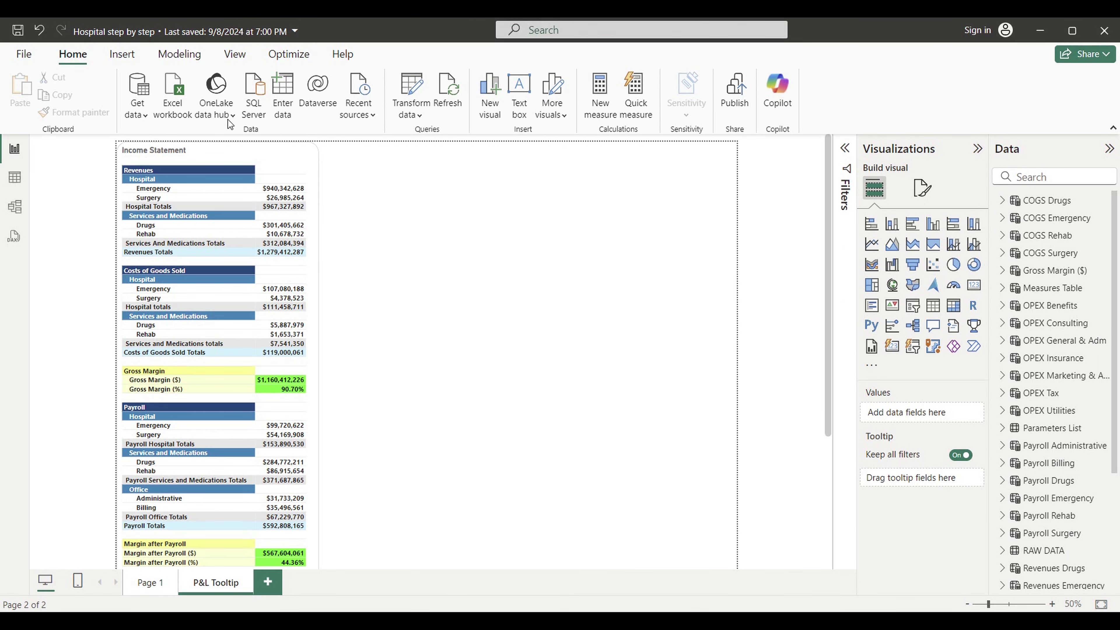
Insert a rectangle and resize it into a thin bar reaching the page's right edge
click(122, 55)
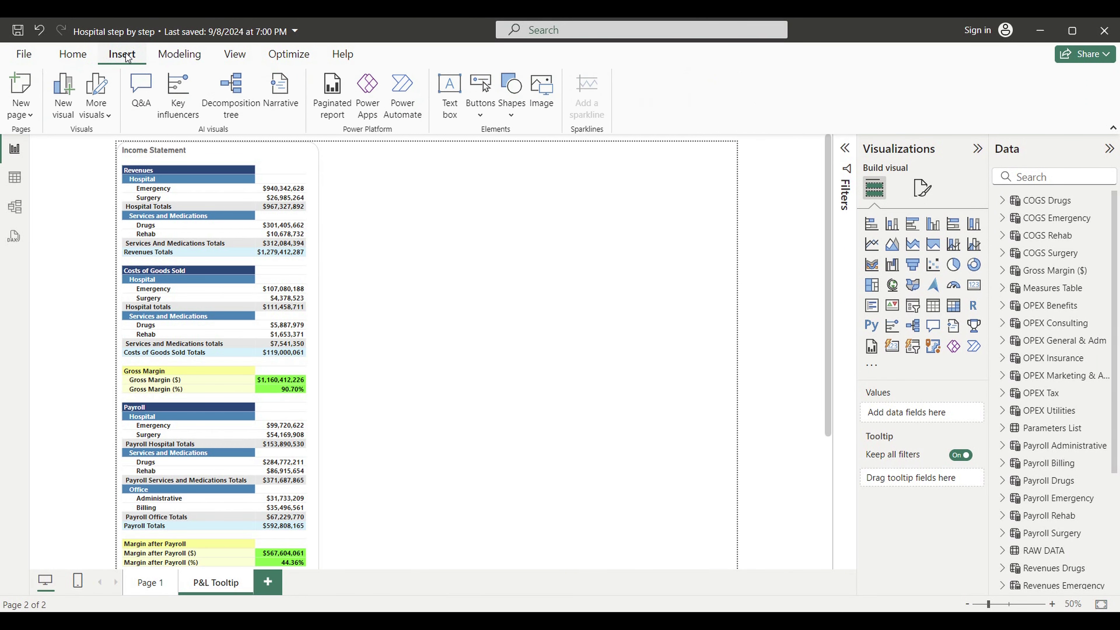
click(517, 116)
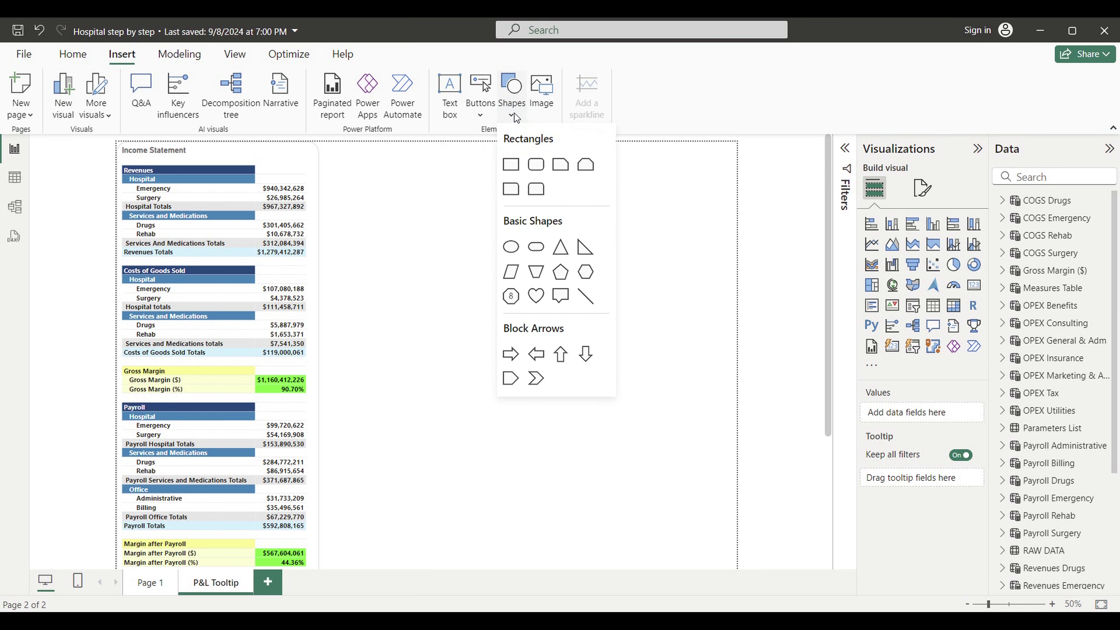
click(511, 166)
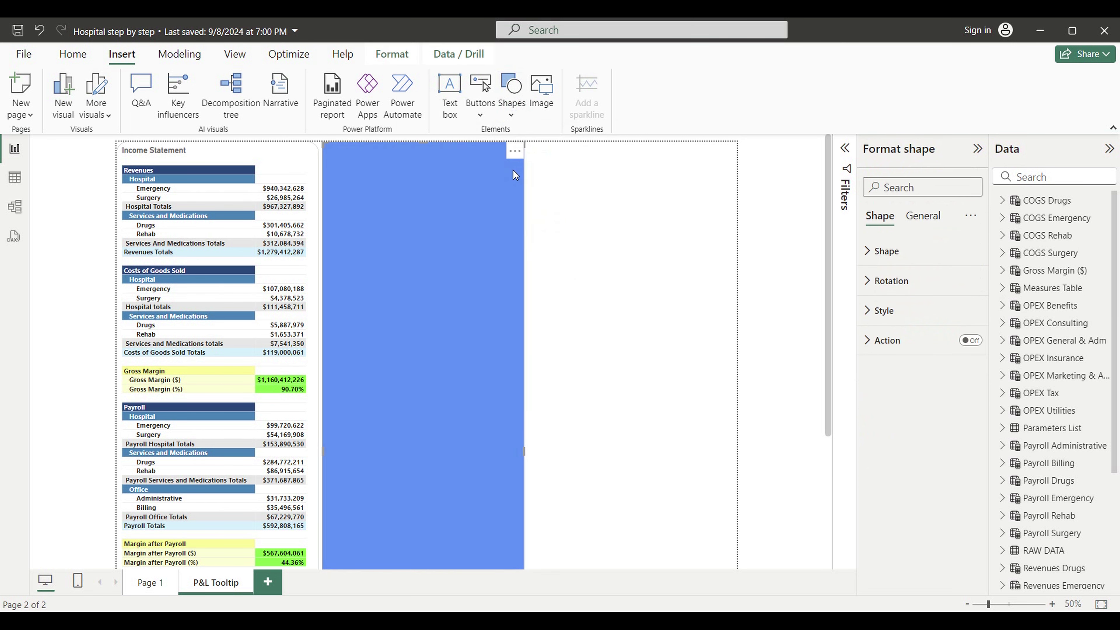
drag(529, 453, 742, 433)
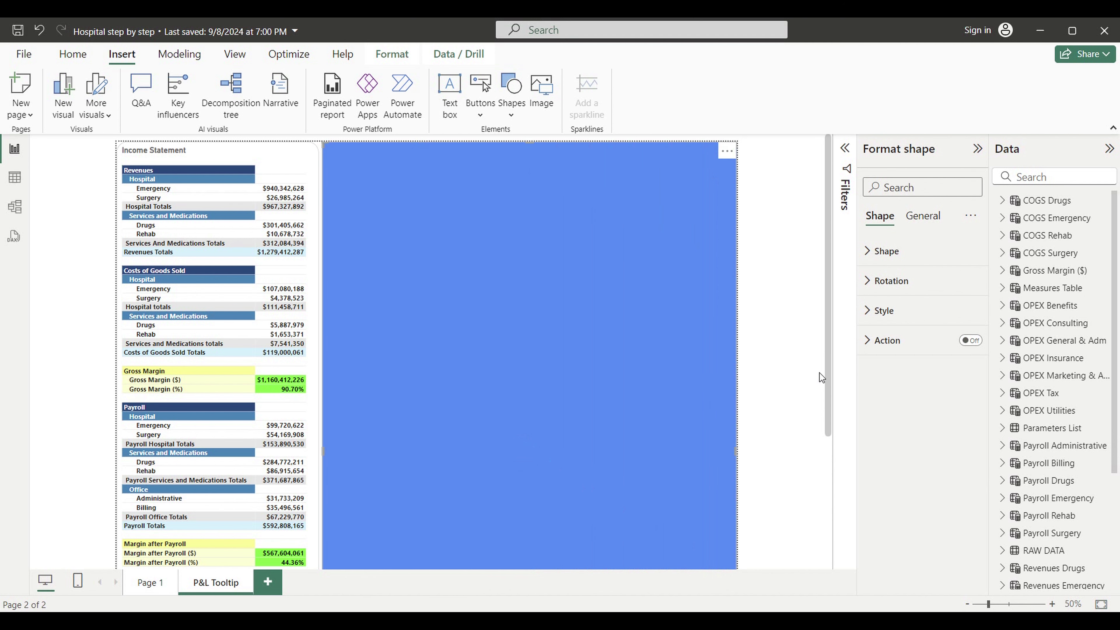
scroll(802, 372, down, 3)
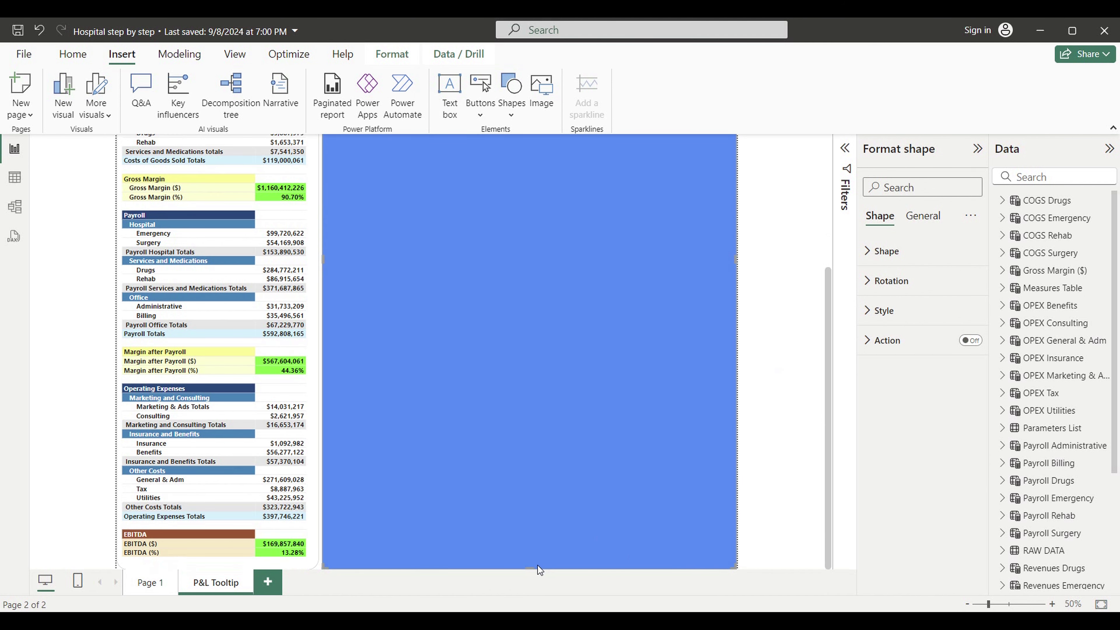
drag(537, 566, 536, 163)
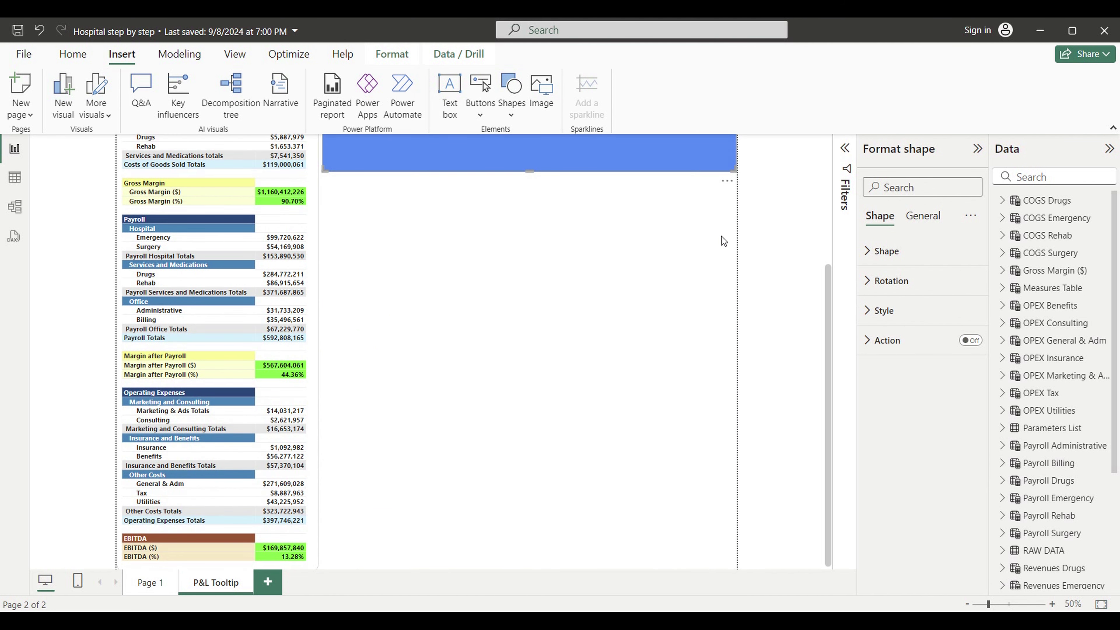
scroll(750, 241, up, 3)
drag(533, 365, 523, 161)
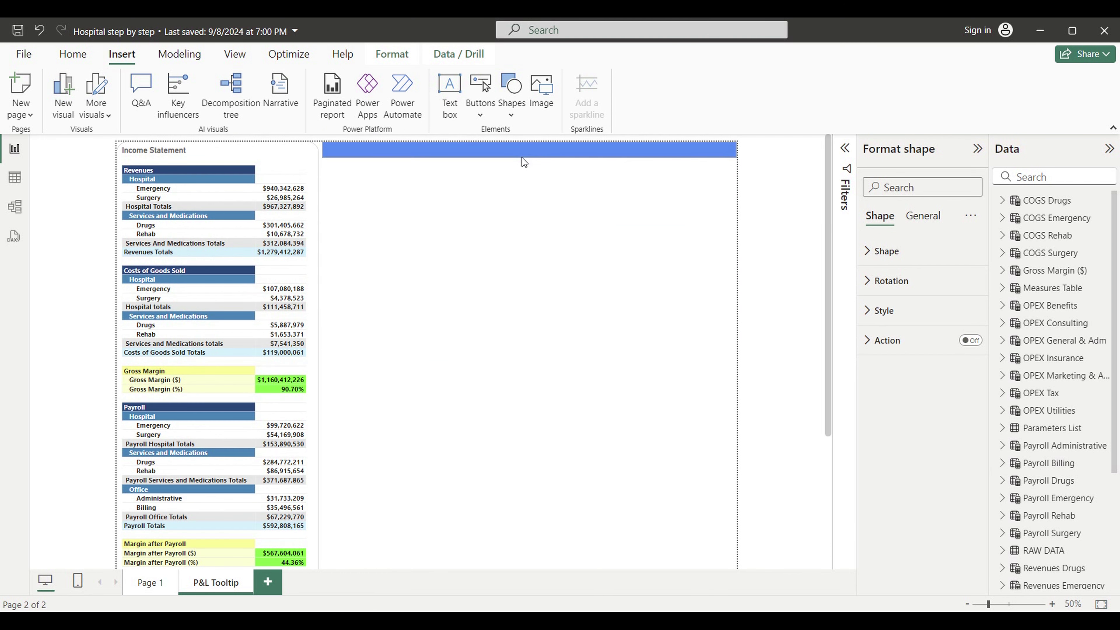
click(521, 195)
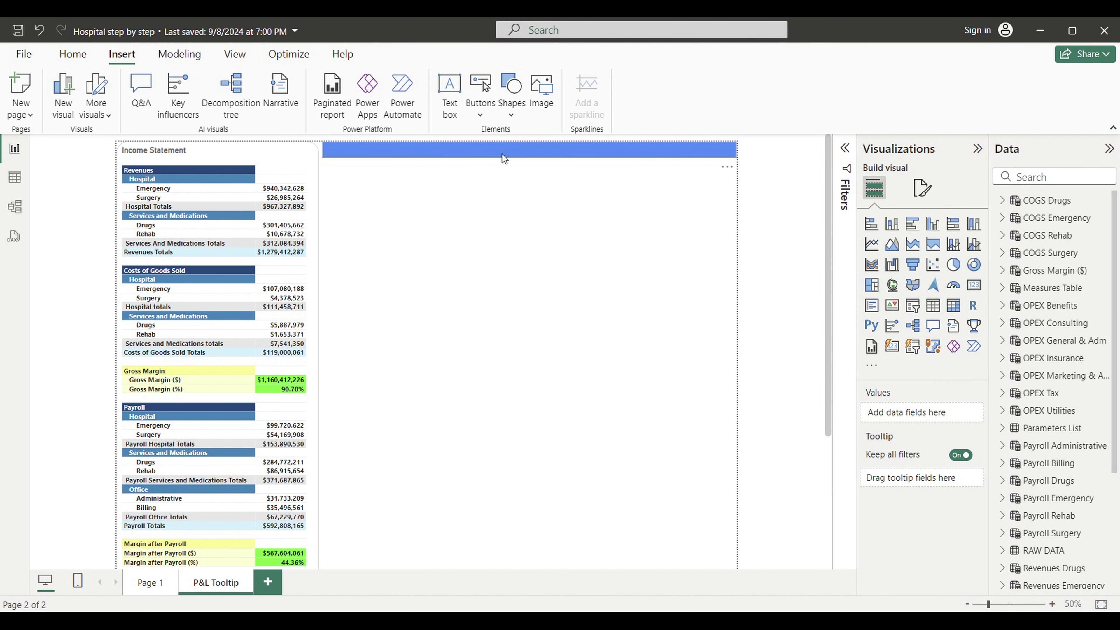
Copy the Top colour code #063159 from the Excel colour sheet and return to Power BI
click(749, 591)
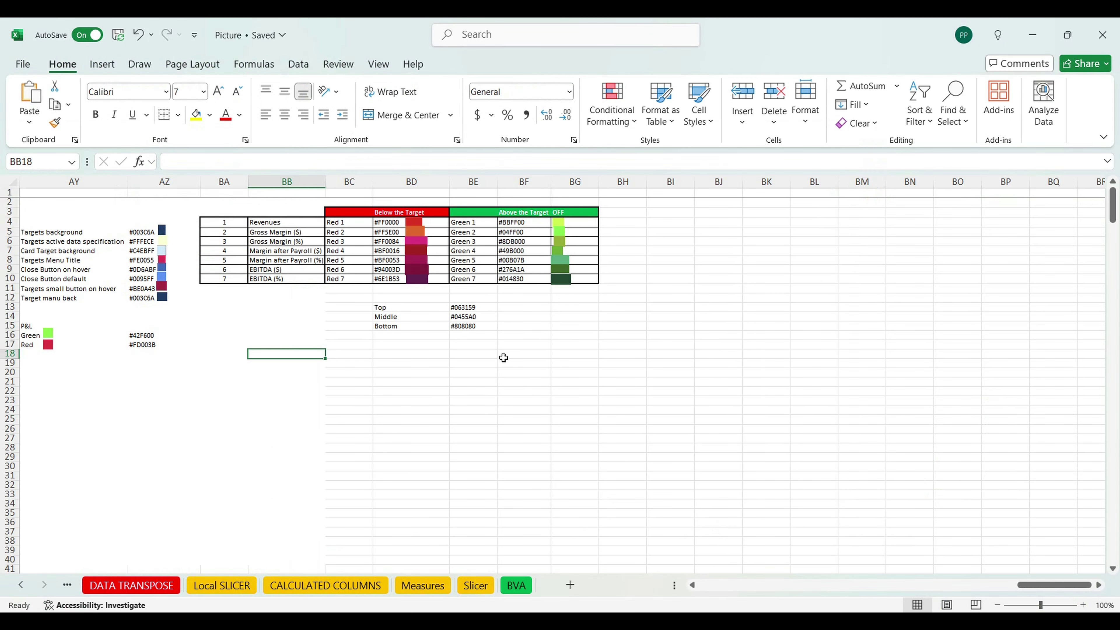
click(391, 309)
click(462, 306)
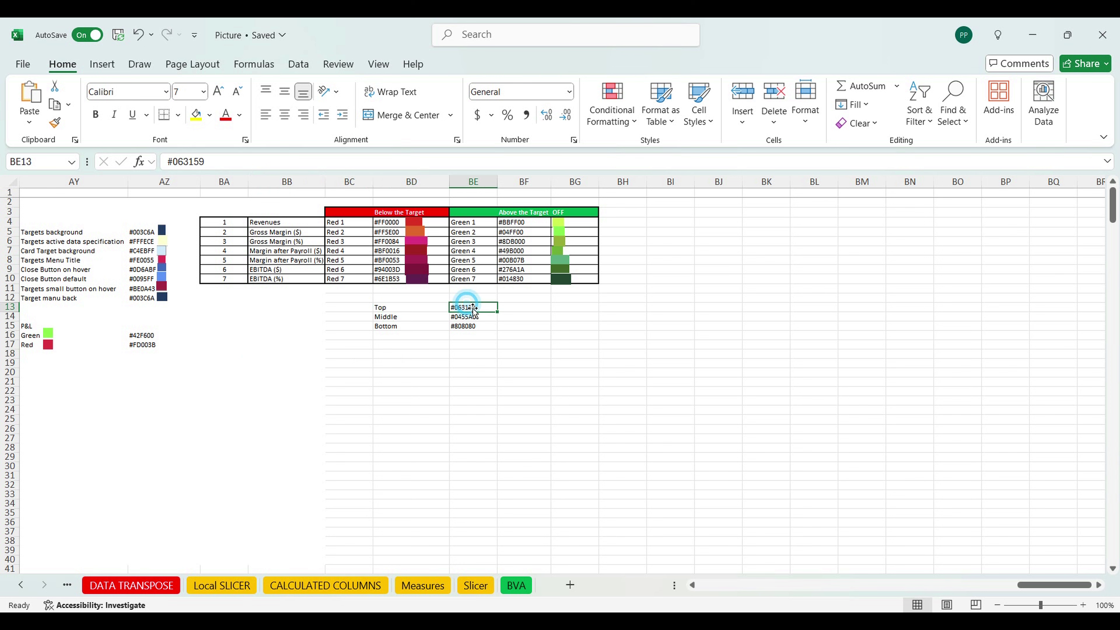
click(233, 162)
drag(232, 161, 164, 162)
key(ctrl+c)
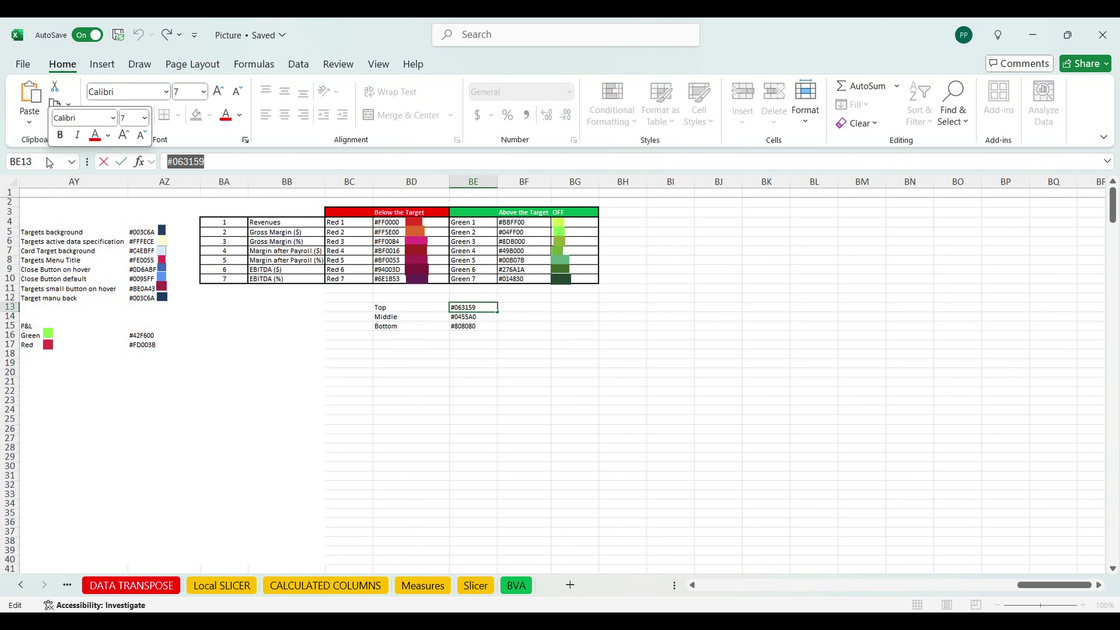
click(754, 623)
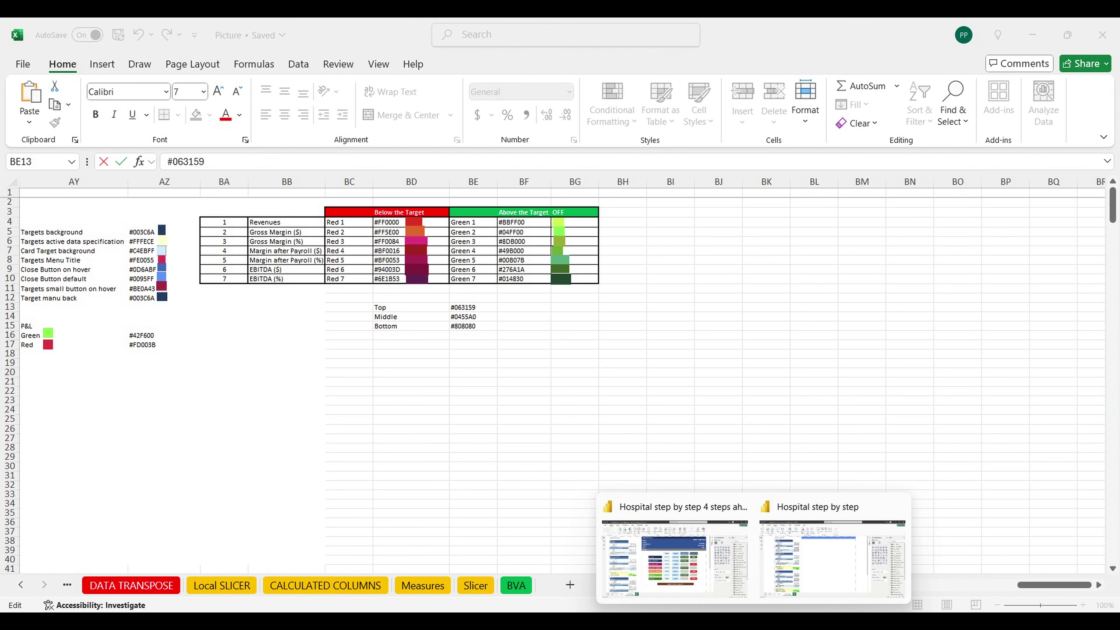
click(806, 576)
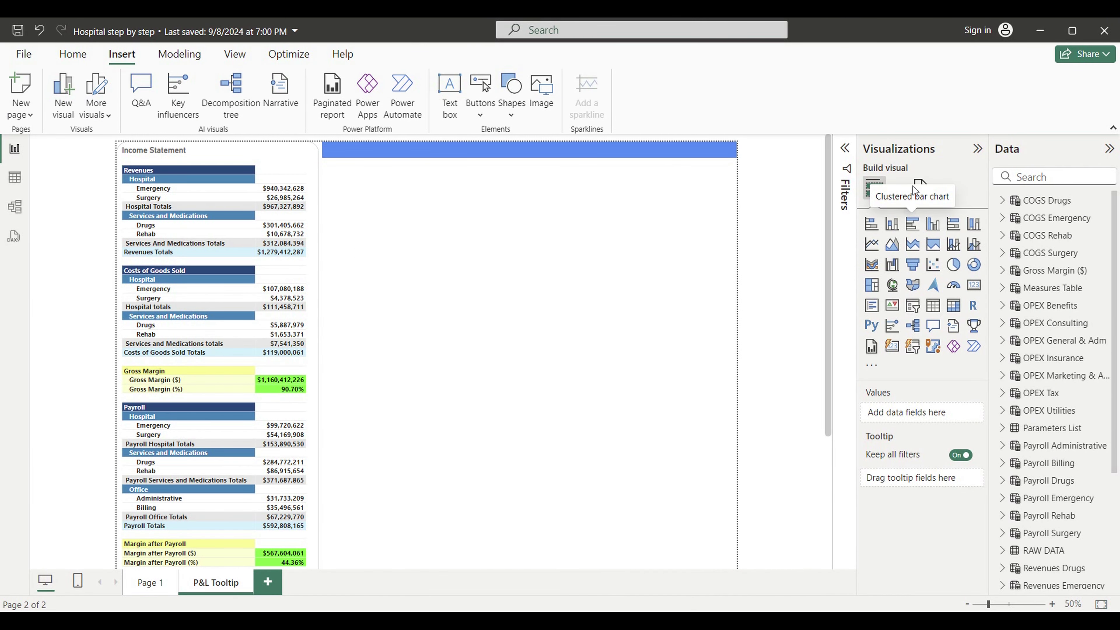
Fill the header bar with the navy colour #063159
click(645, 151)
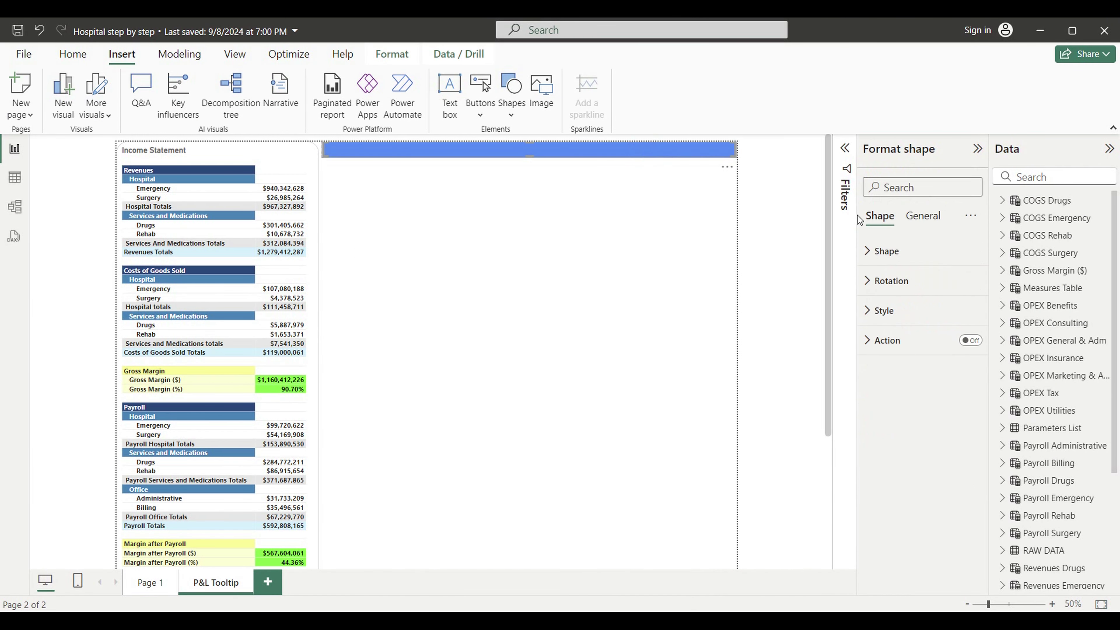
click(888, 311)
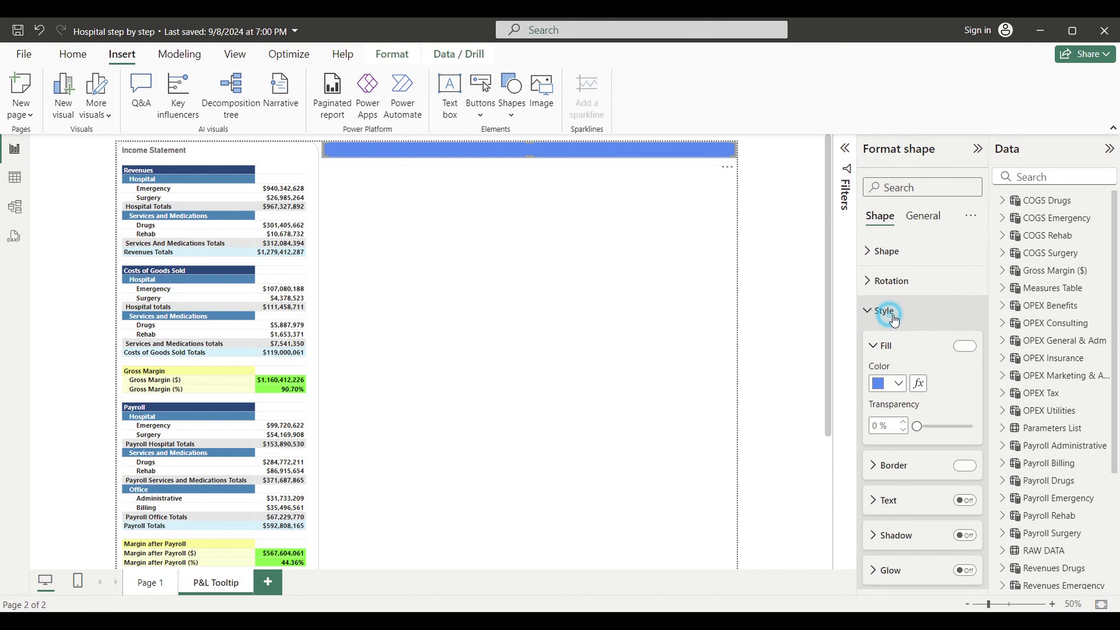
click(903, 391)
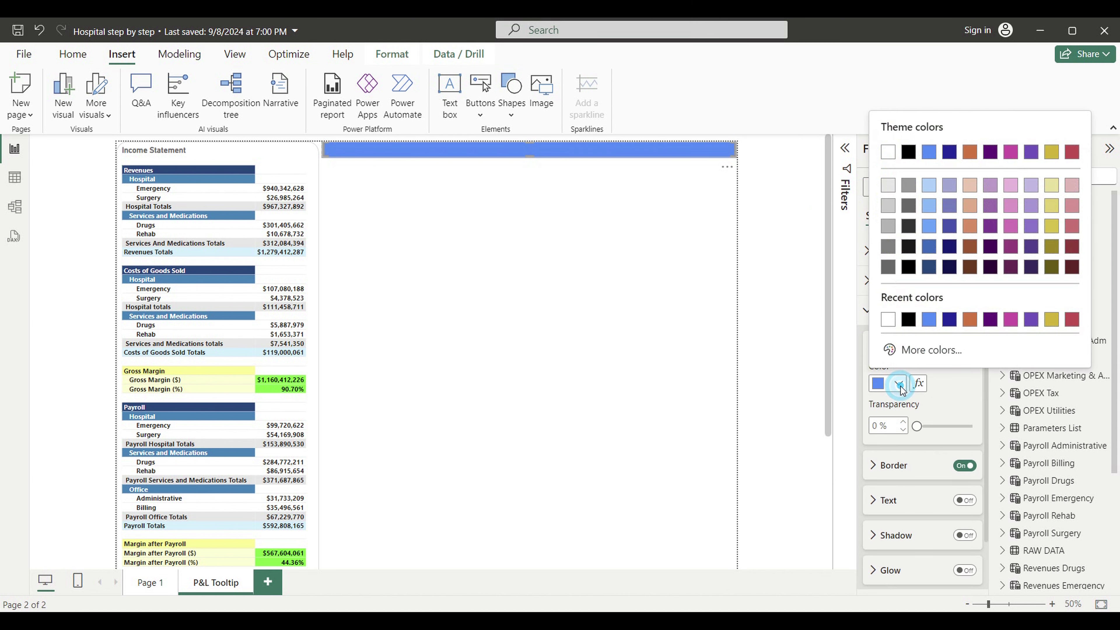
click(920, 352)
key(ctrl+v)
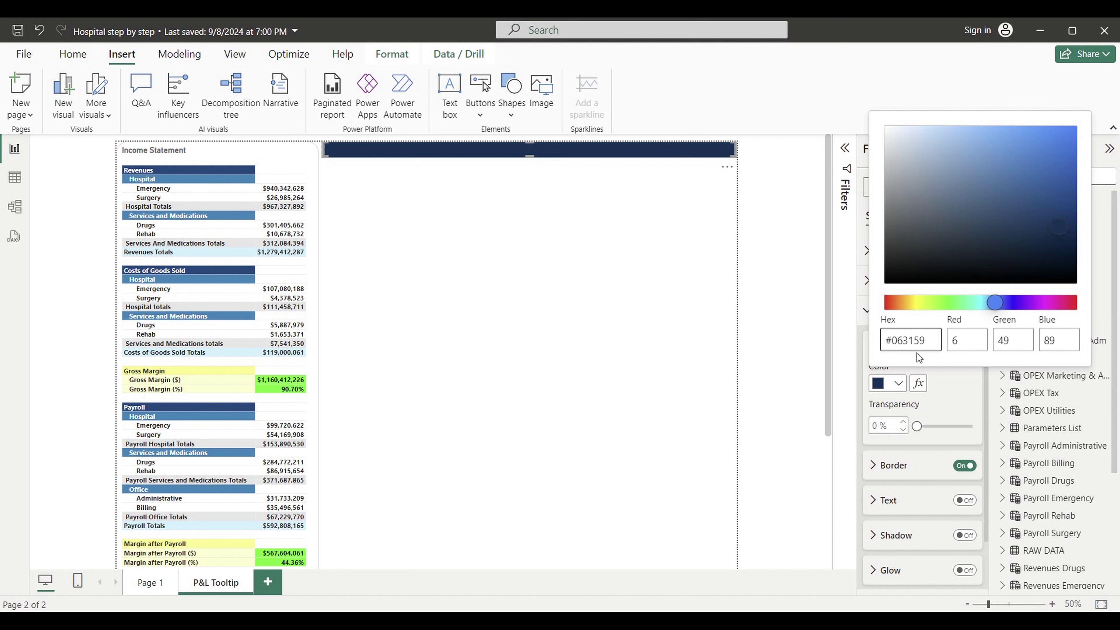
click(769, 342)
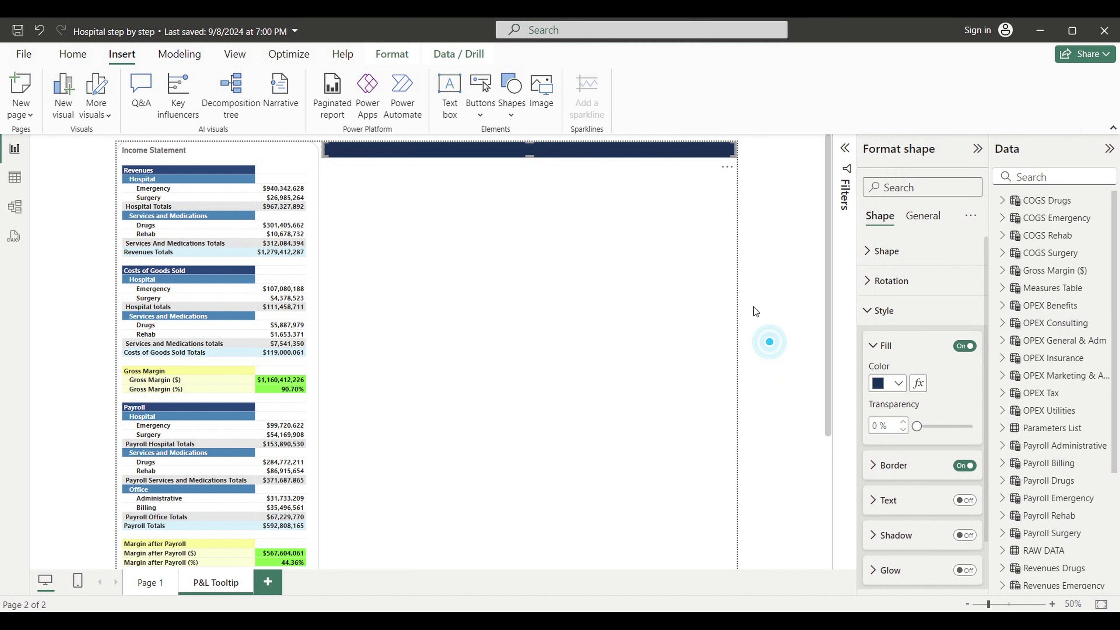
click(567, 179)
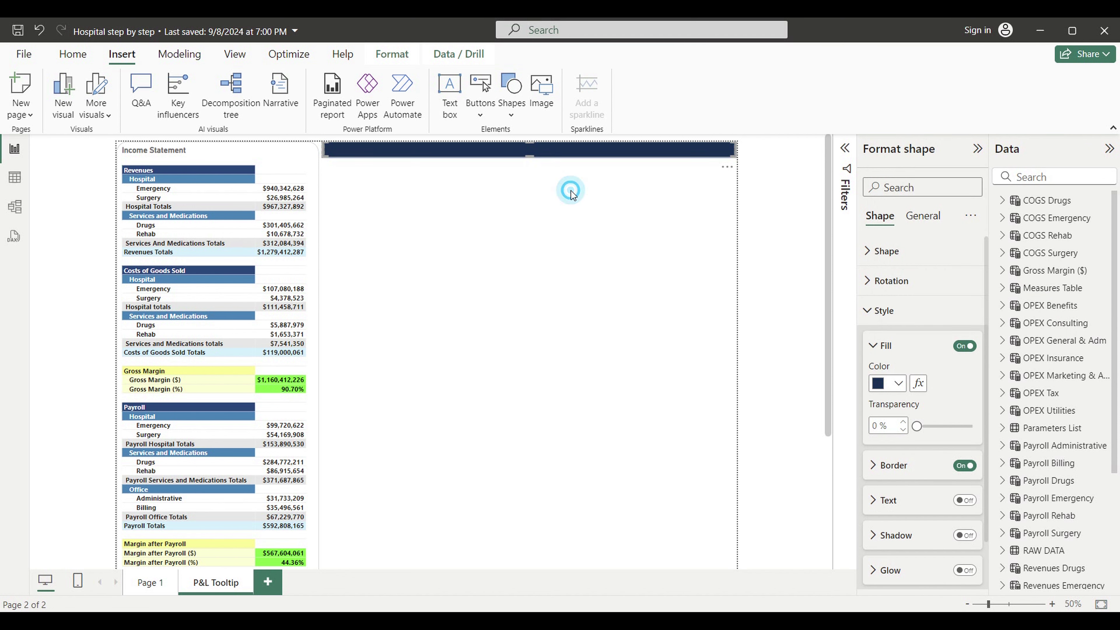
Stretch the navy rectangle down into a tall block below the header
click(555, 151)
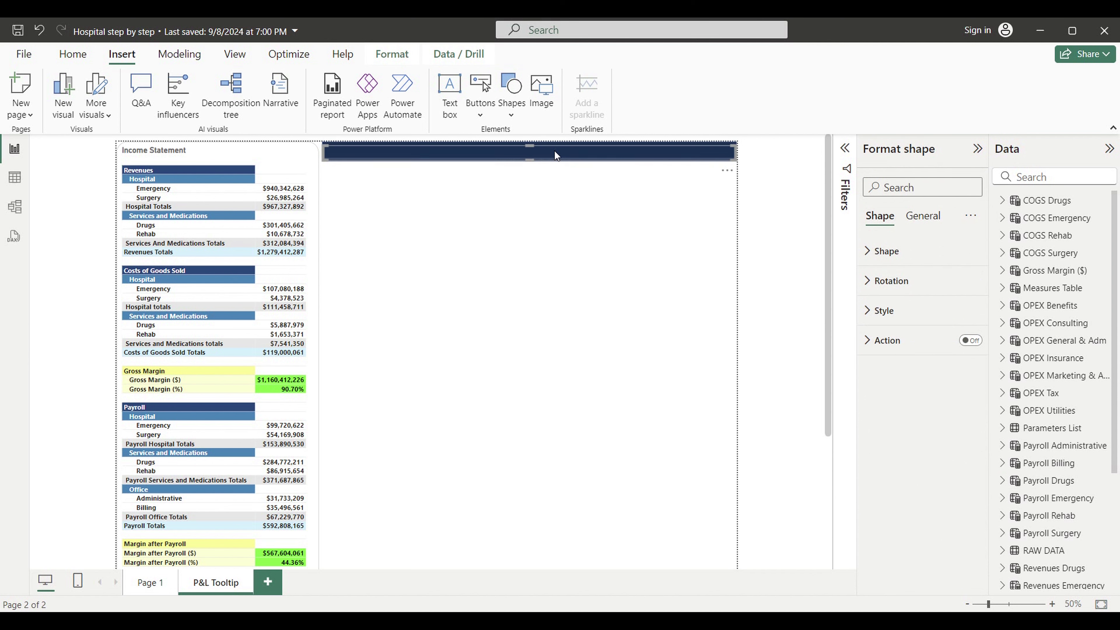
drag(555, 156, 558, 166)
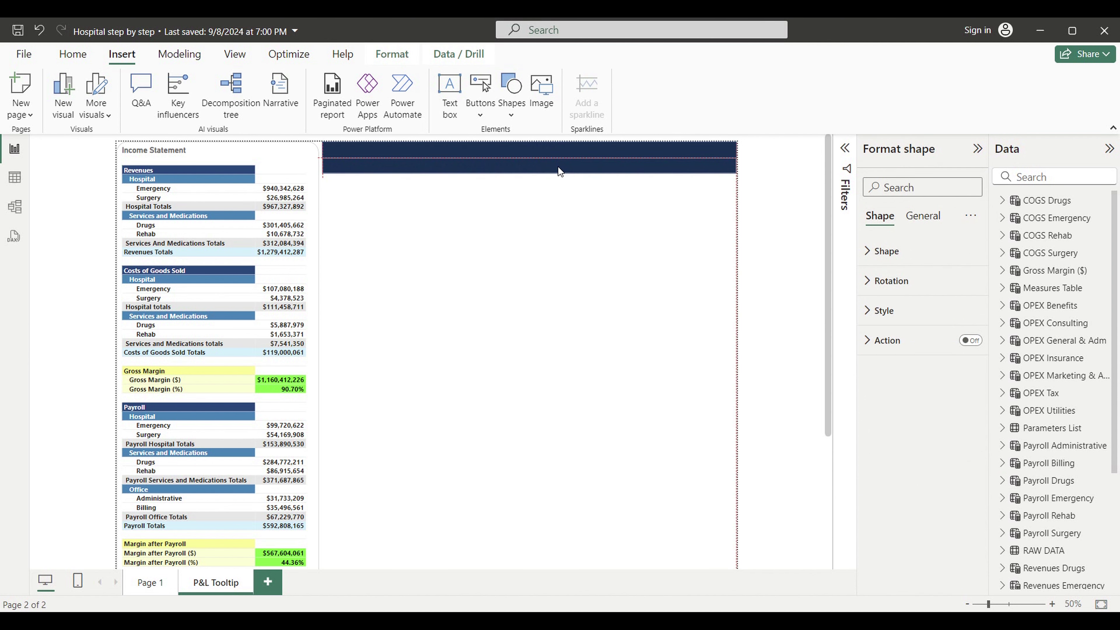
drag(532, 171, 527, 271)
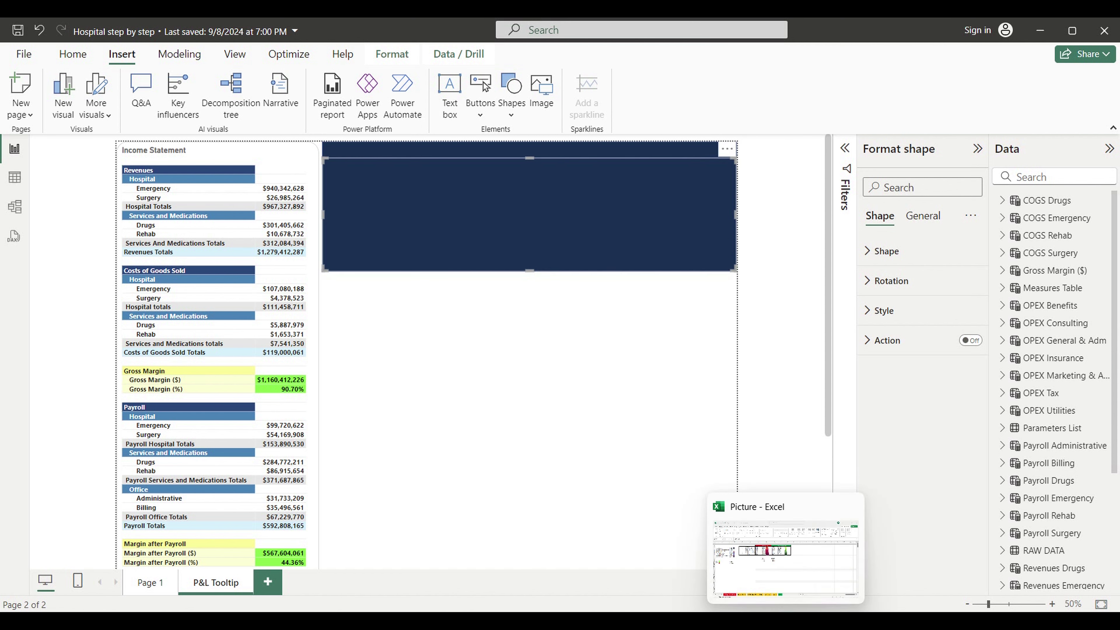
Copy the Middle colour code #0455A0 from Excel and return to the Power BI report
click(755, 529)
click(412, 317)
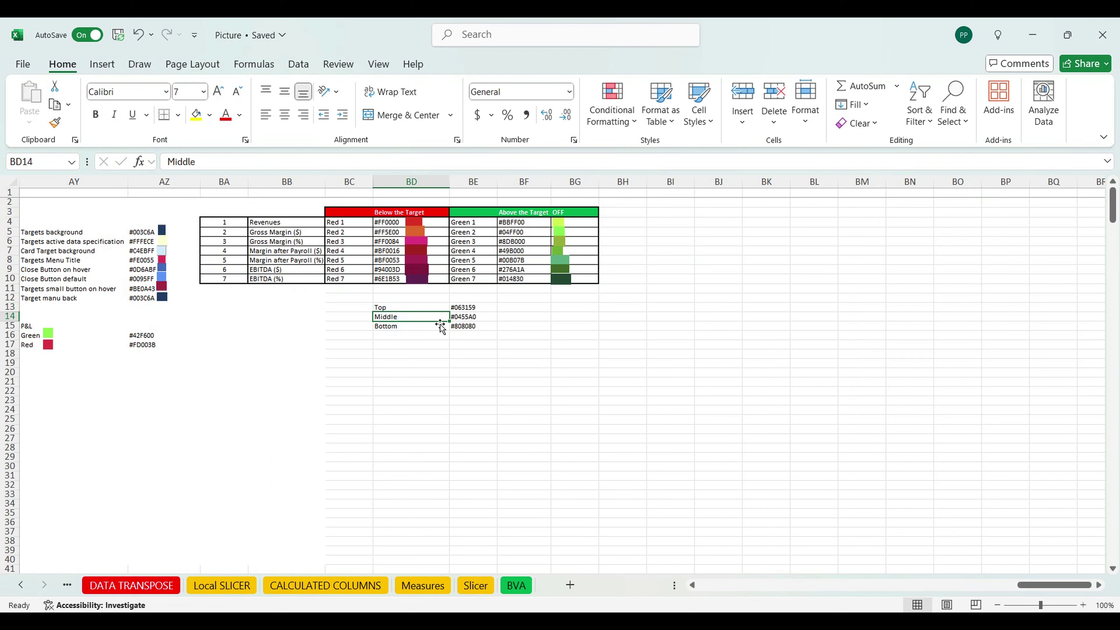
click(458, 317)
drag(233, 170, 167, 162)
key(ctrl+c)
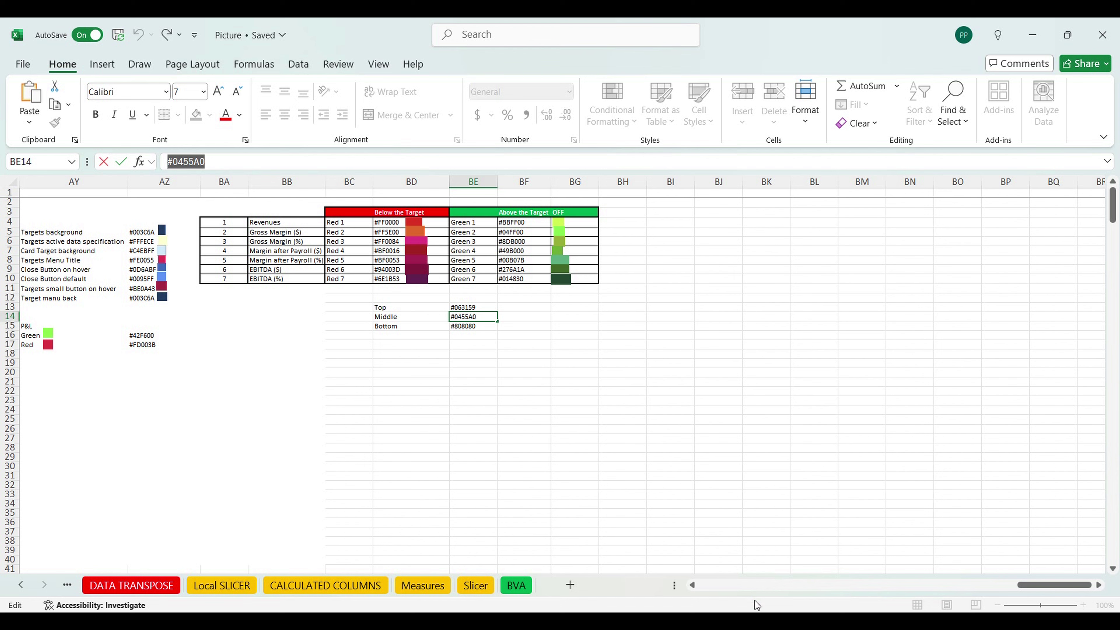
click(754, 622)
click(830, 570)
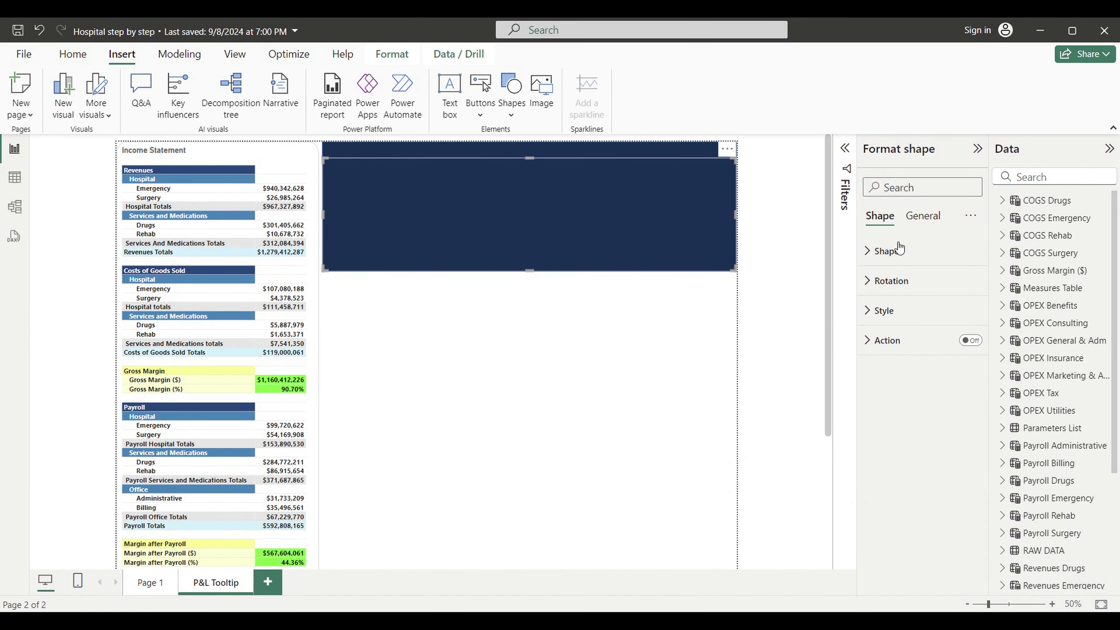
Fill the large rectangle with the custom colour #0455A0
click(886, 249)
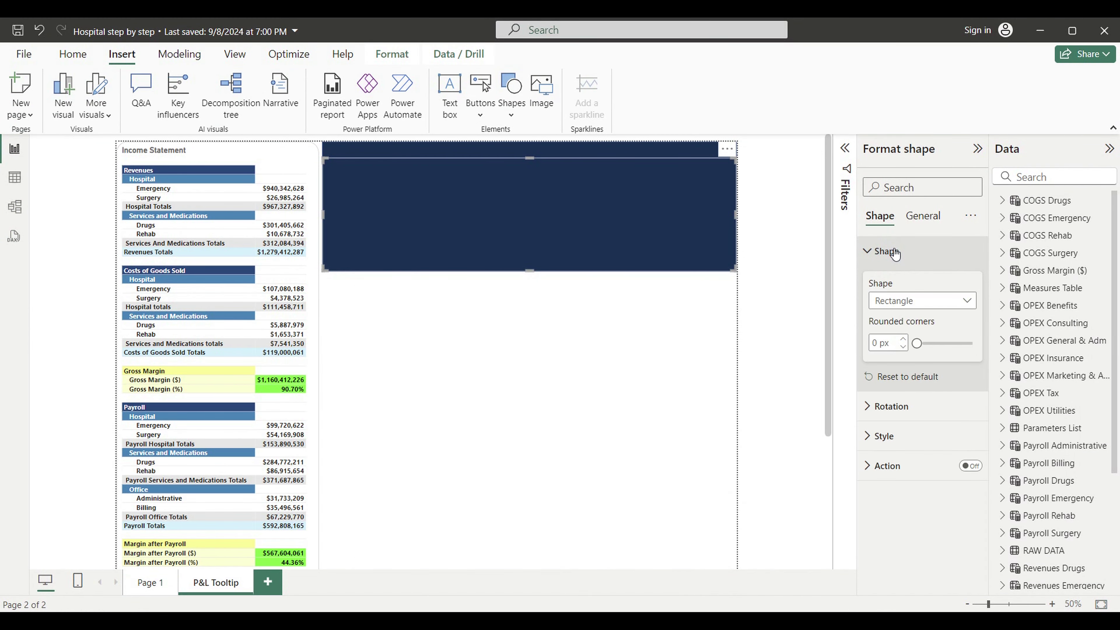
click(875, 251)
click(882, 309)
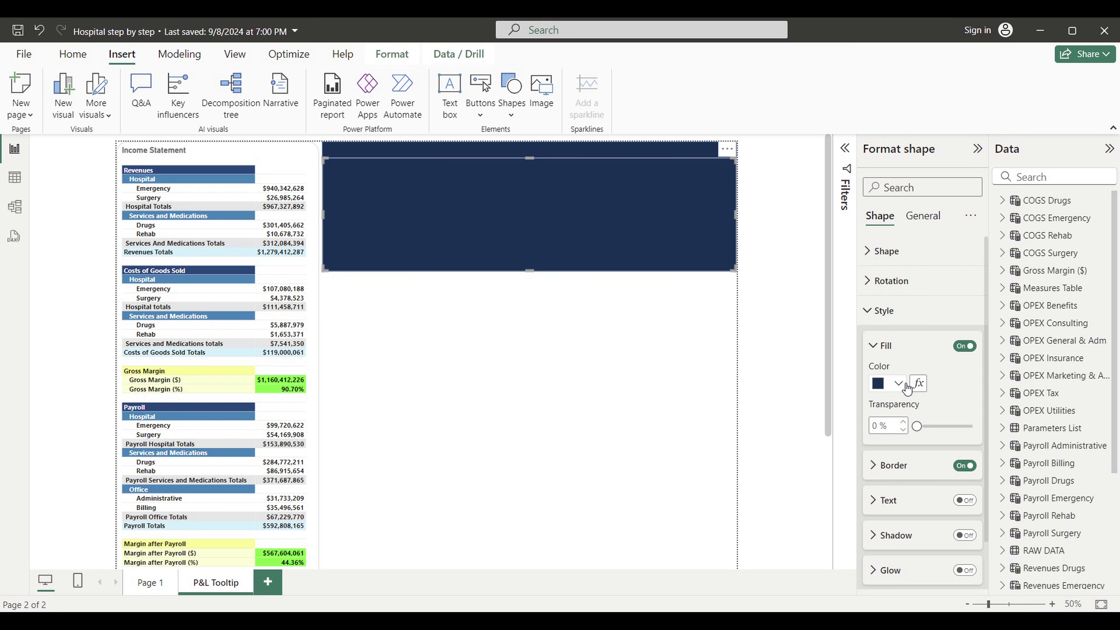
click(898, 383)
click(901, 349)
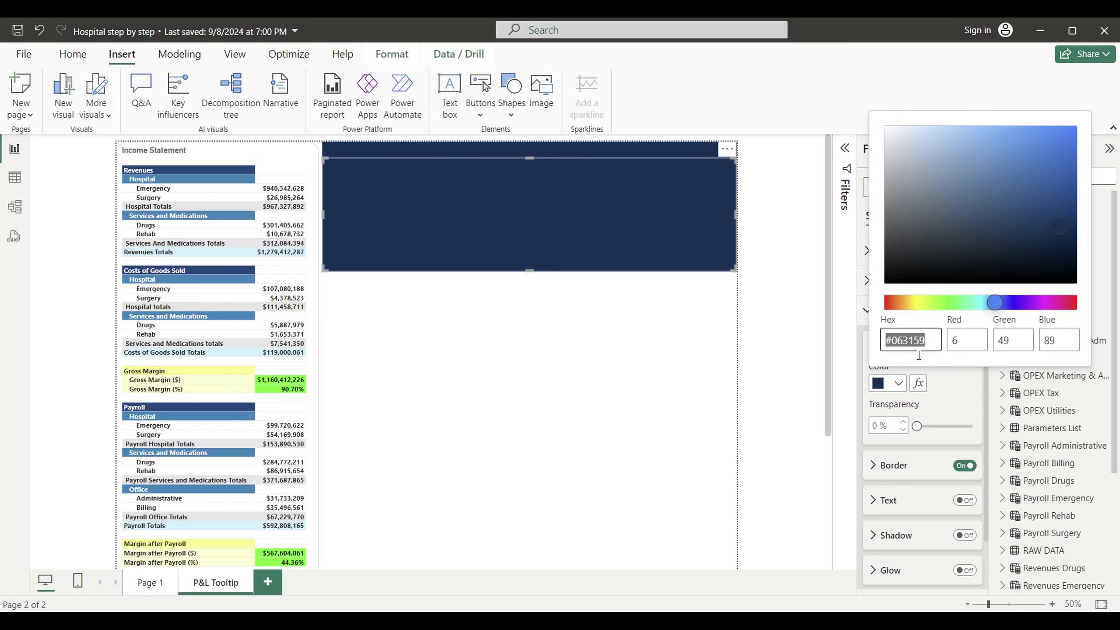
key(ctrl+v)
click(777, 273)
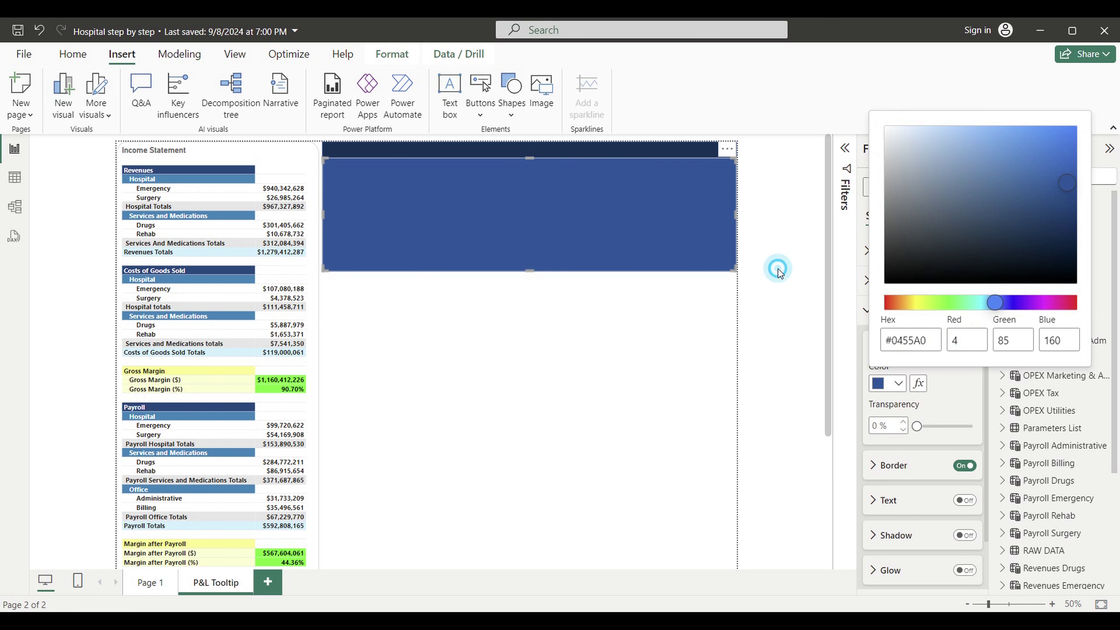
Extend the blue rectangle to the canvas top and place the thin navy bar beneath it
click(681, 302)
click(570, 180)
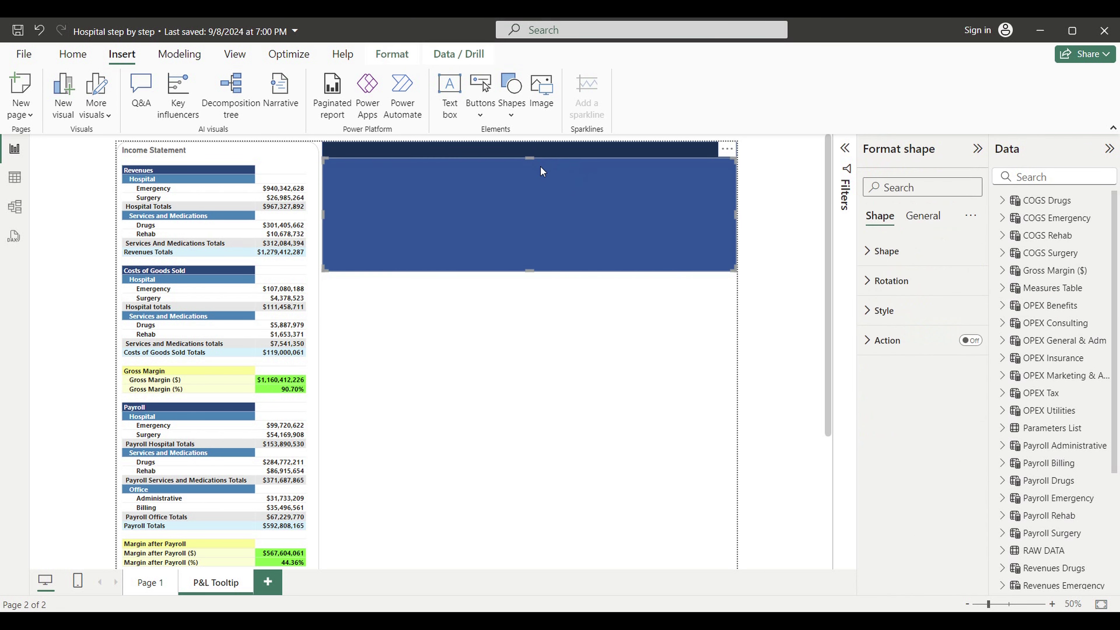
drag(531, 166, 526, 148)
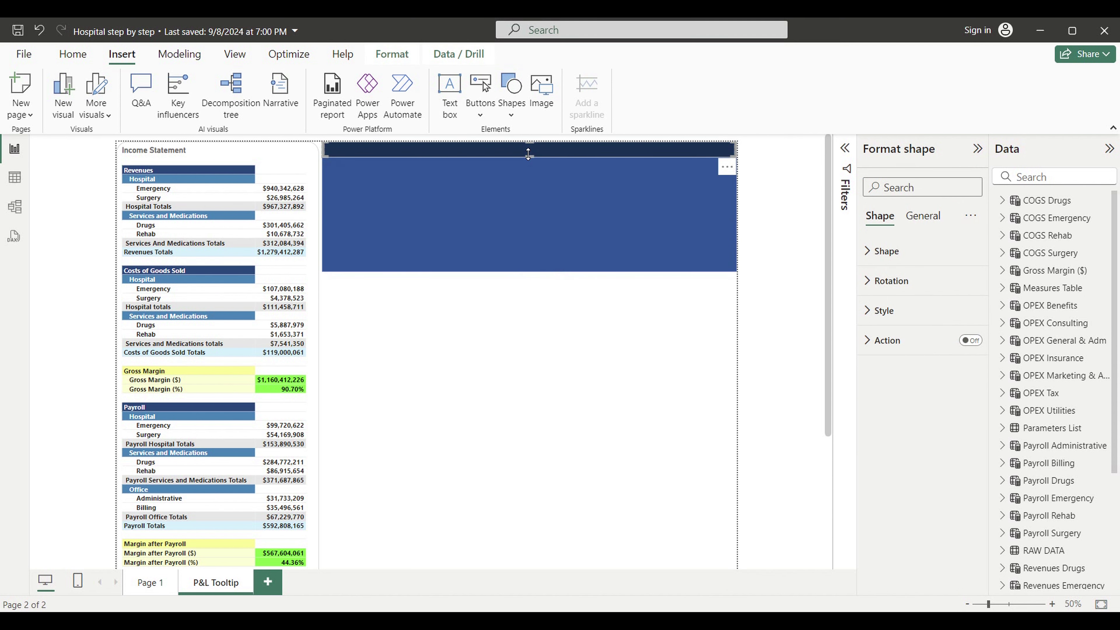
drag(523, 150, 528, 277)
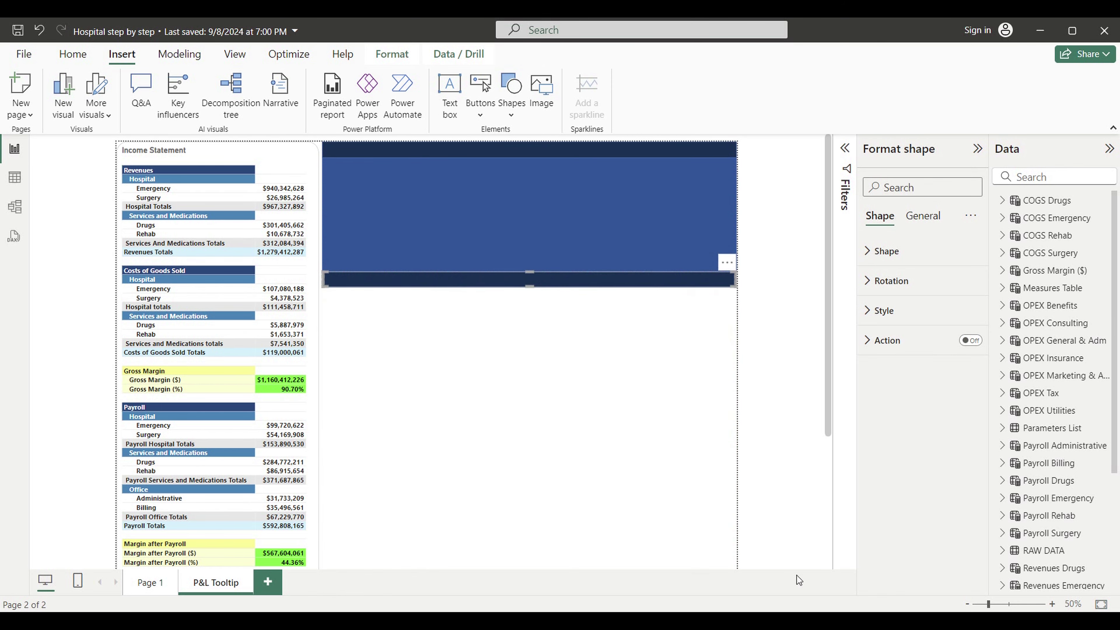
key(alt+Tab)
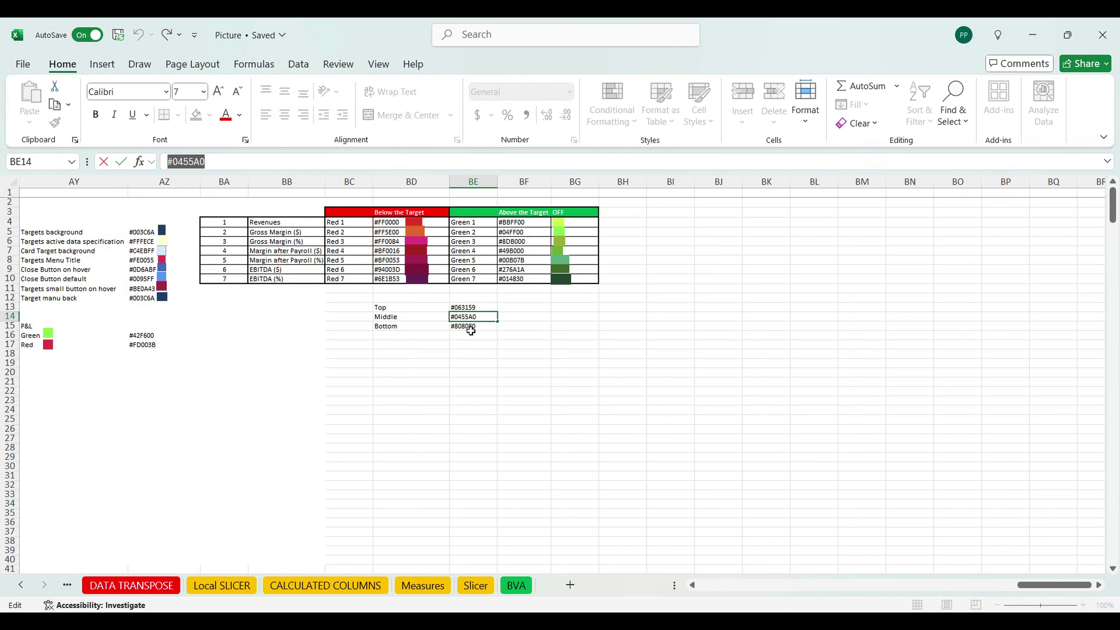
Copy the Bottom colour code #808080 from Excel cell BE15
click(483, 326)
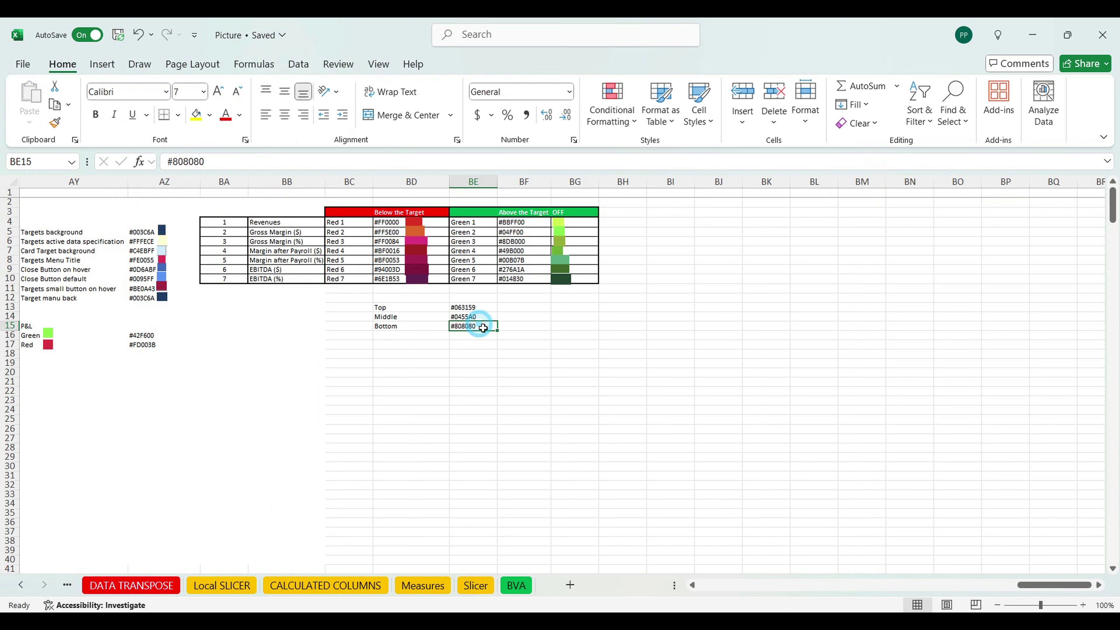
double_click(212, 161)
key(ctrl+c)
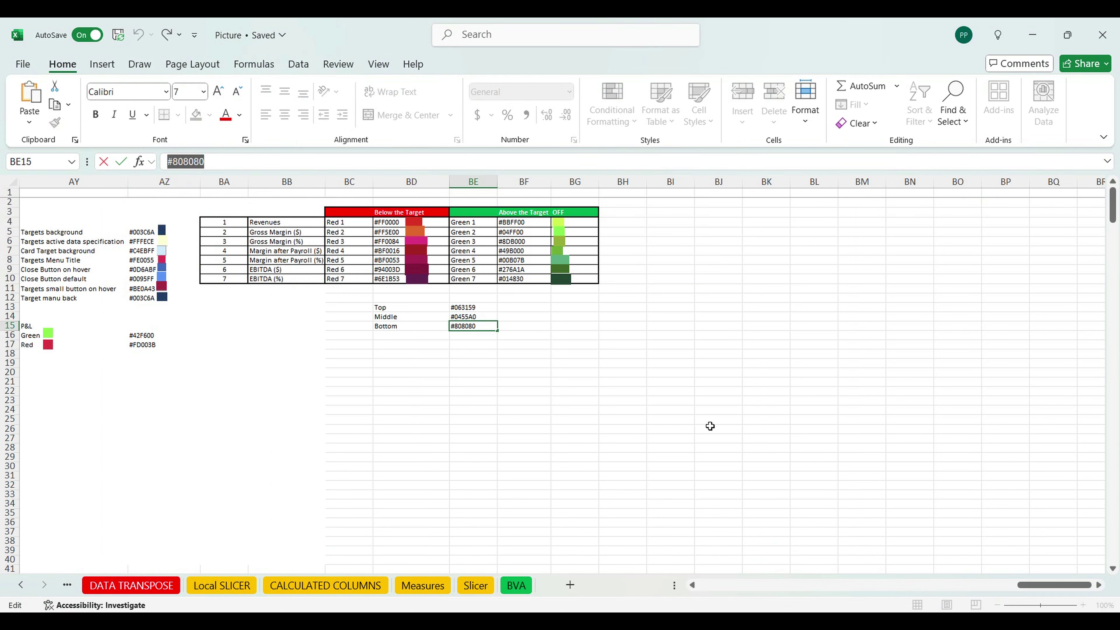
click(738, 447)
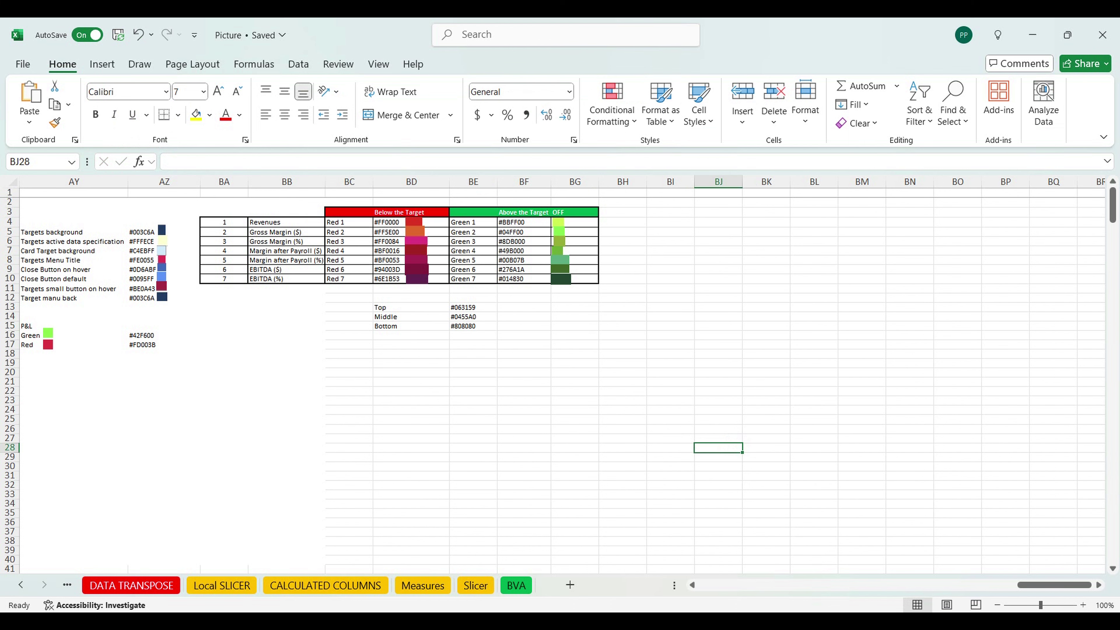
Back in the Power BI report, select the thin navy bar
click(836, 567)
click(482, 312)
click(544, 279)
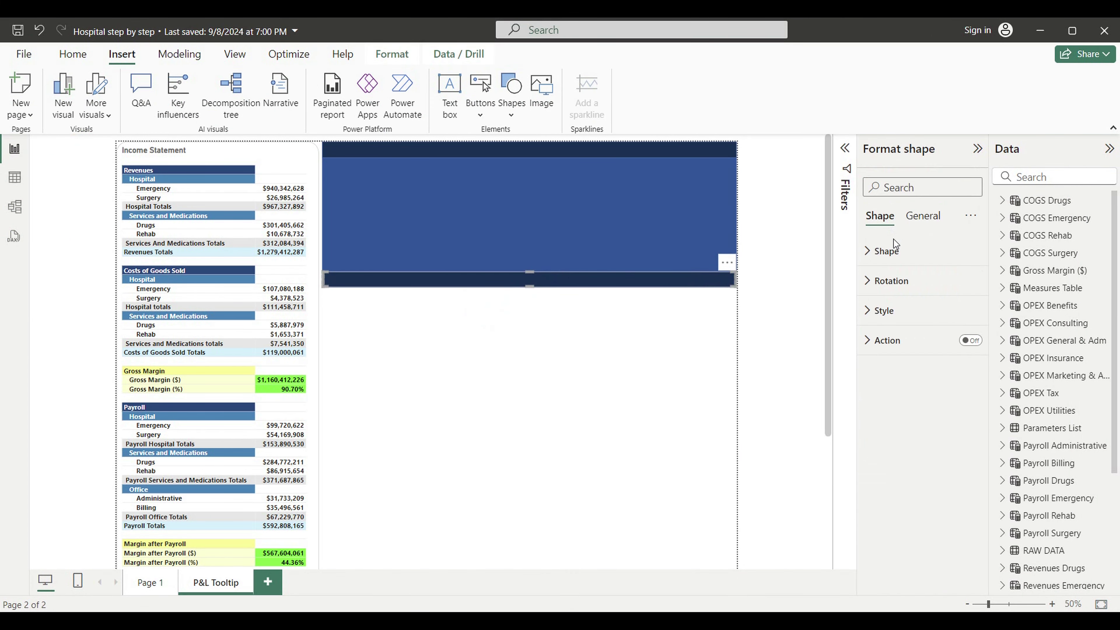
Set the thin bar's fill to the custom grey #808080
click(884, 311)
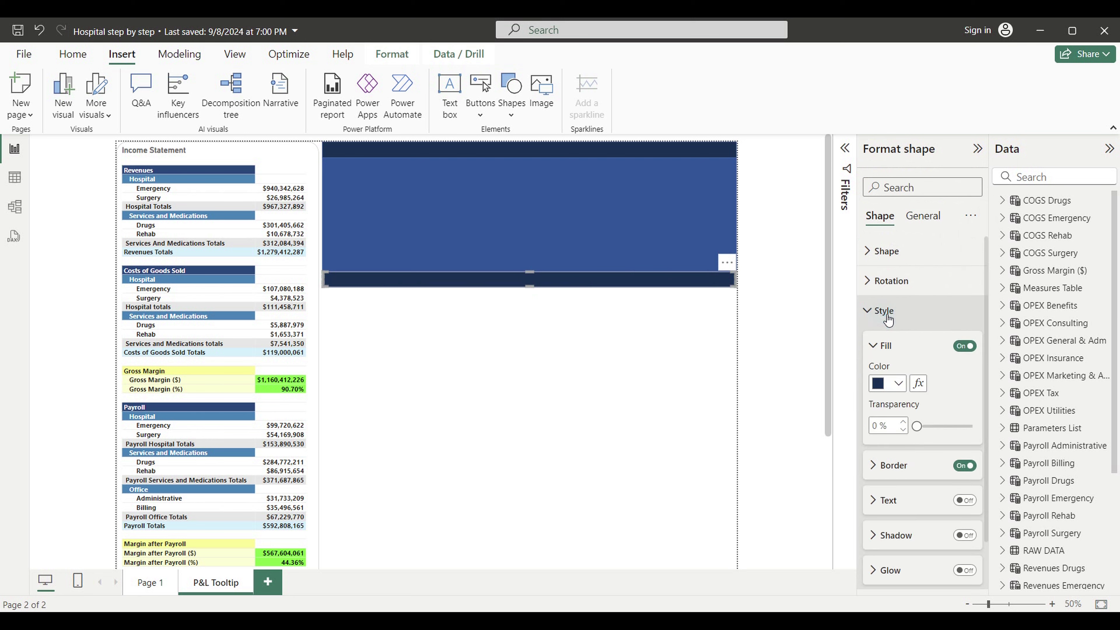
click(902, 386)
click(911, 350)
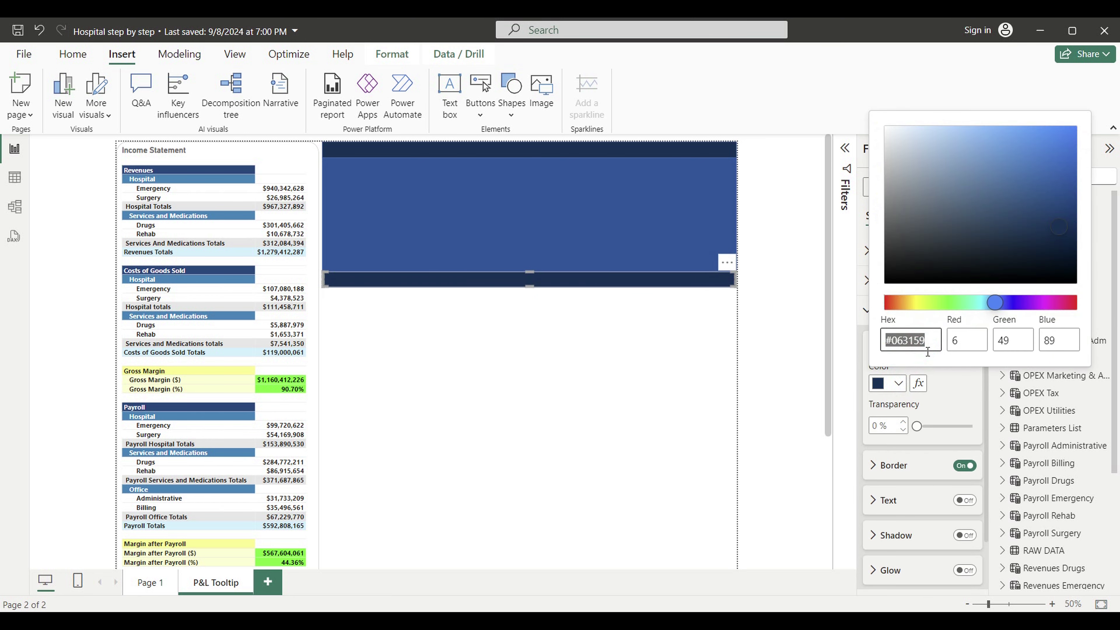
text(#808080)
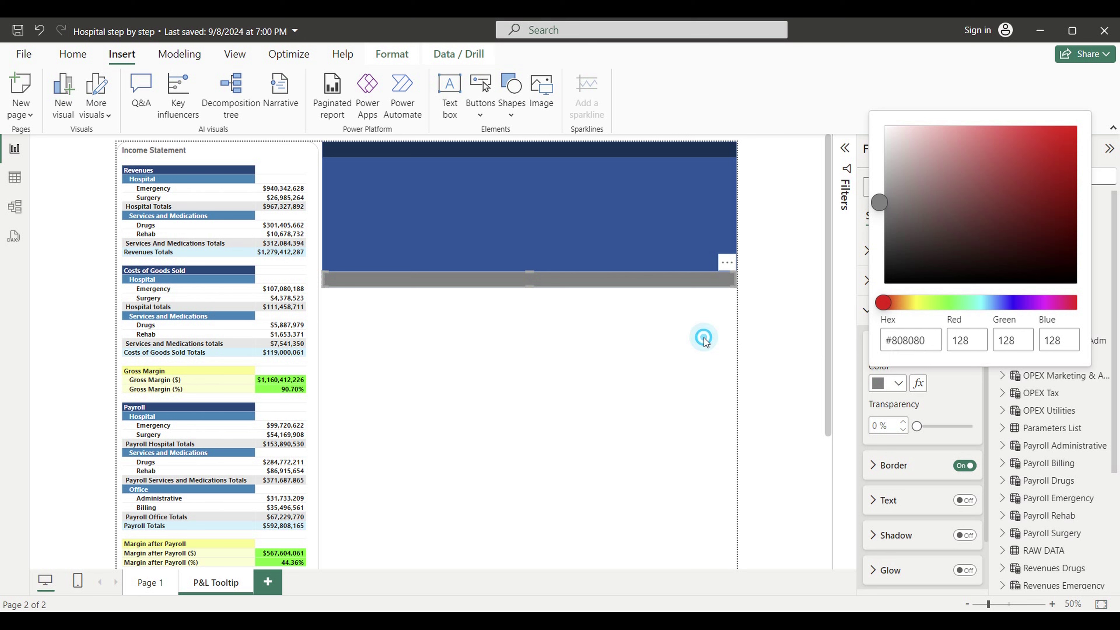
click(703, 336)
click(512, 89)
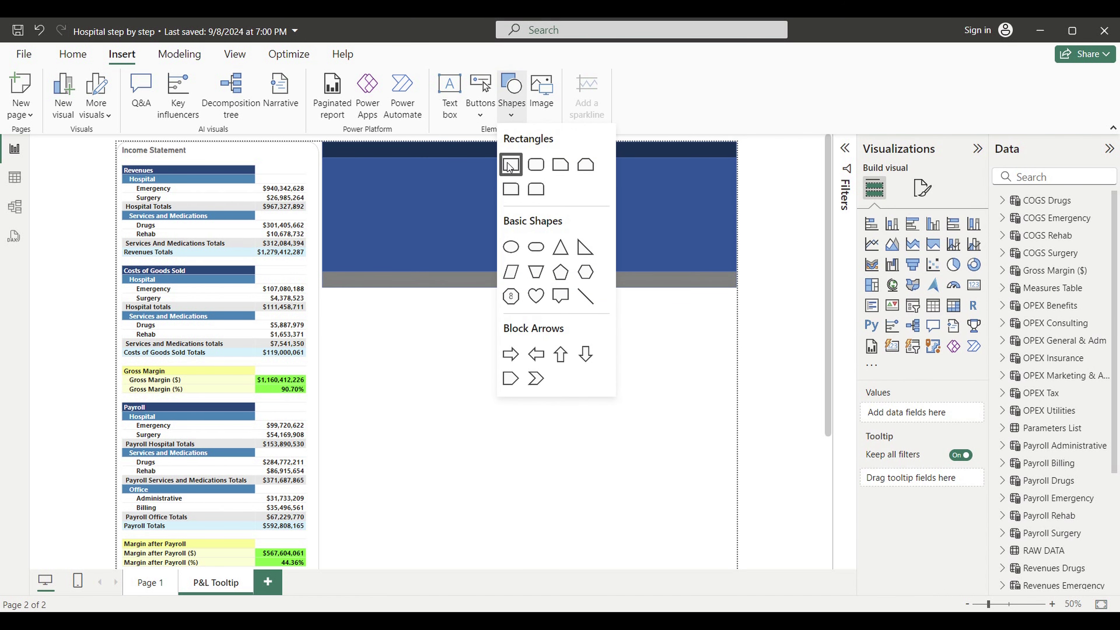
Insert a rectangle with fully transparent fill, no border, and text turned on
click(509, 165)
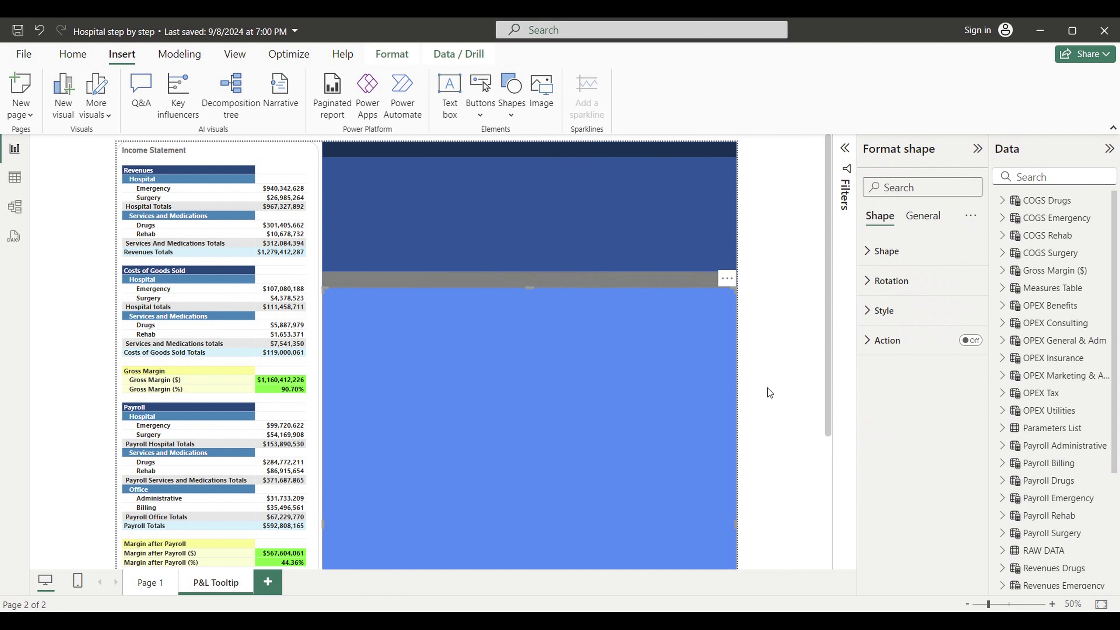
click(894, 251)
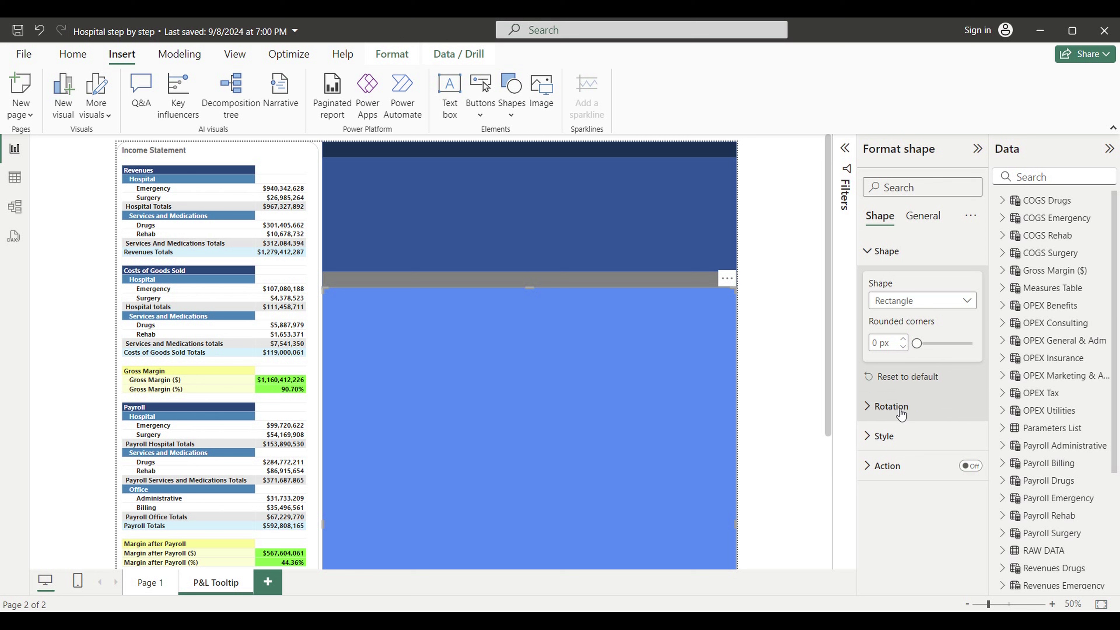
click(884, 437)
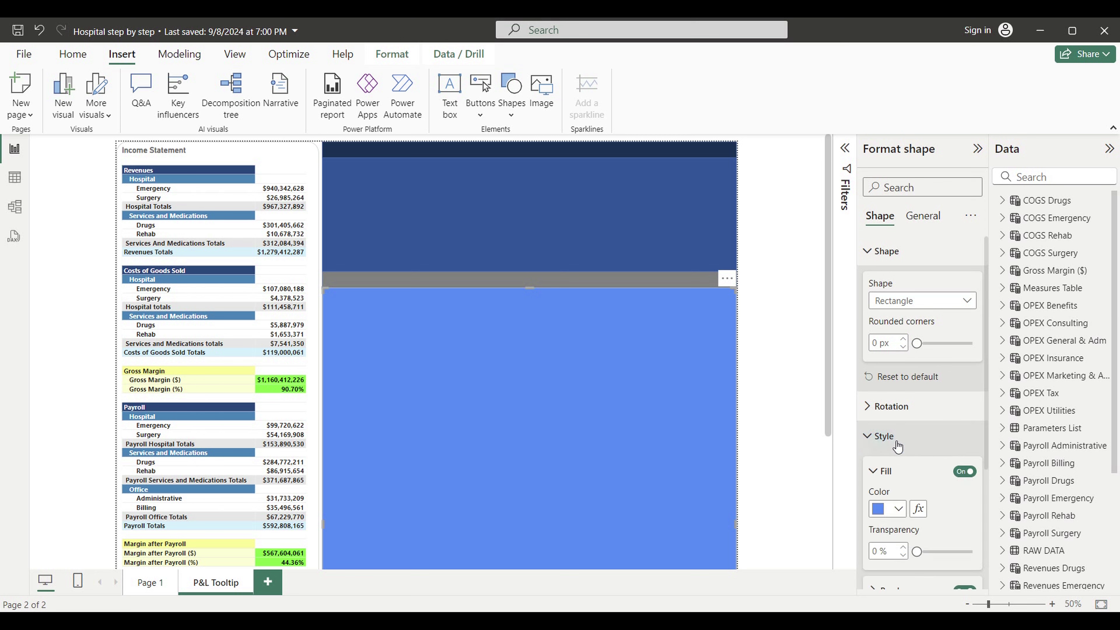
scroll(905, 448, down, 3)
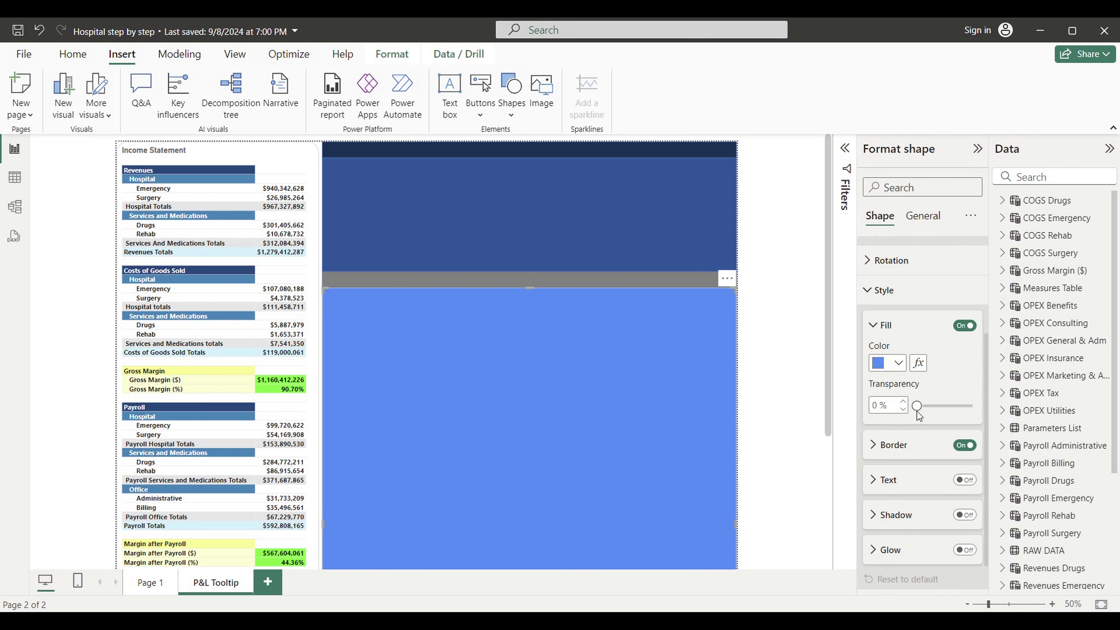
drag(922, 406, 987, 407)
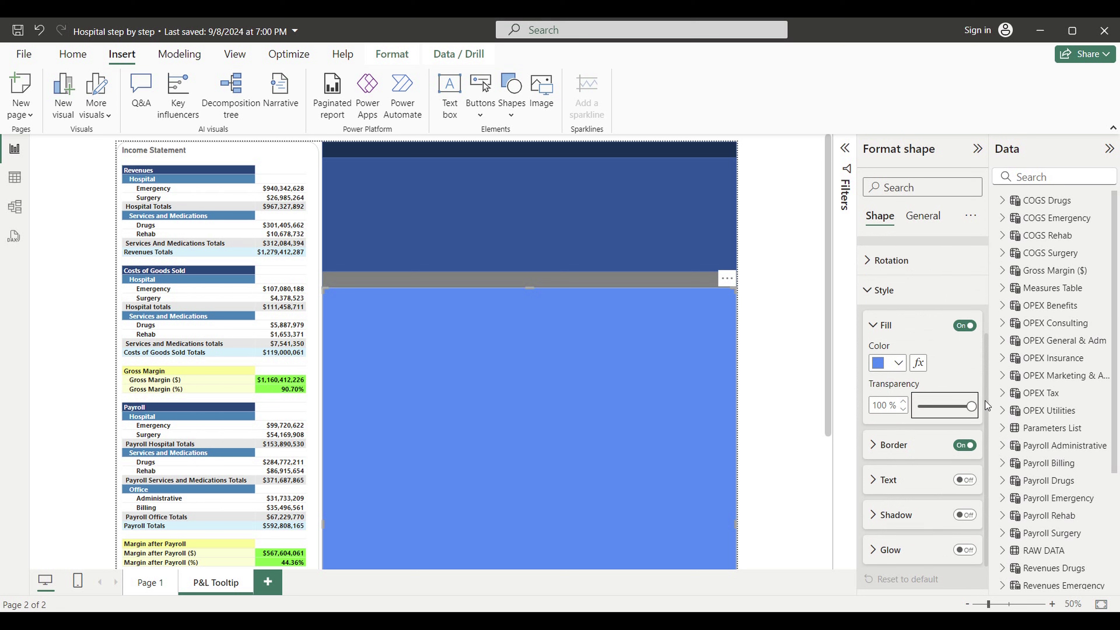
click(965, 445)
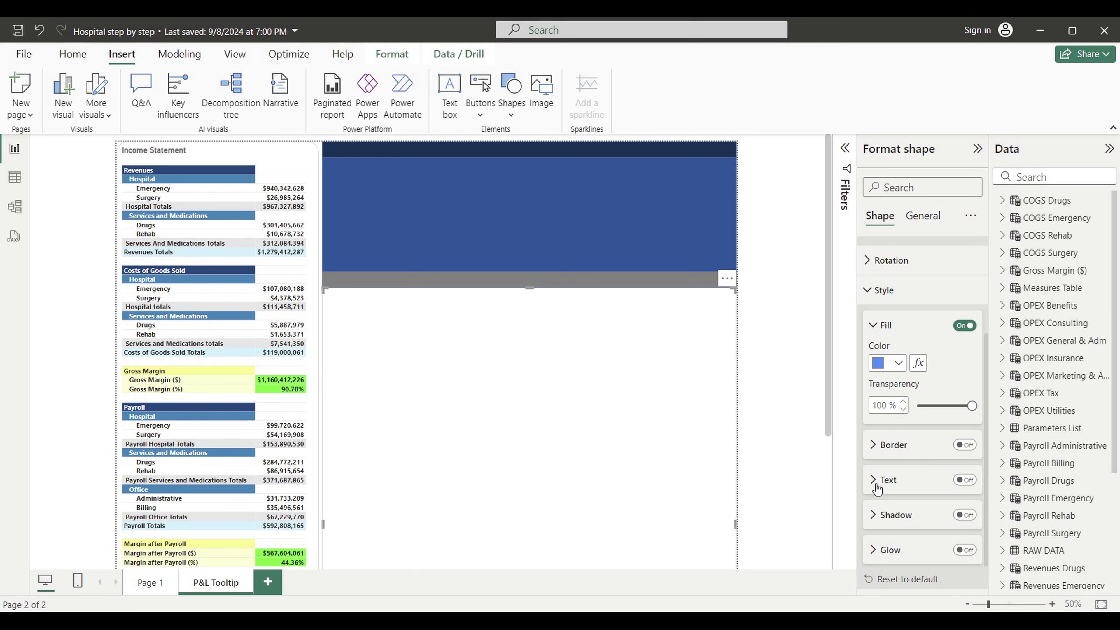
click(964, 480)
click(875, 480)
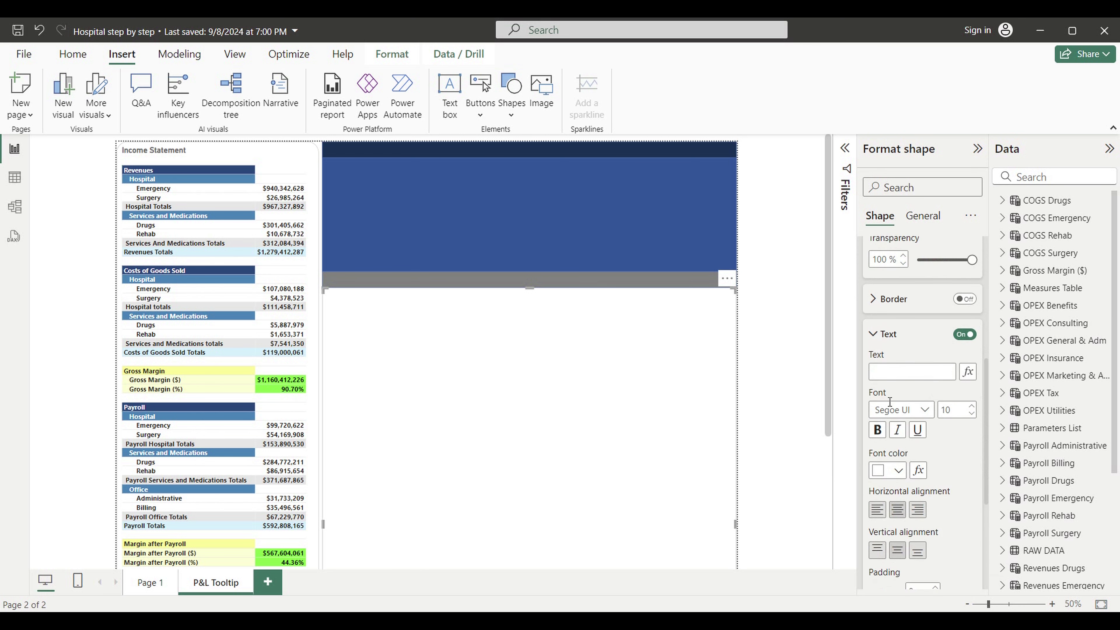
Give the shape the text 'Hospital parameters:' in bold white
click(894, 373)
text(Hospital parameters:)
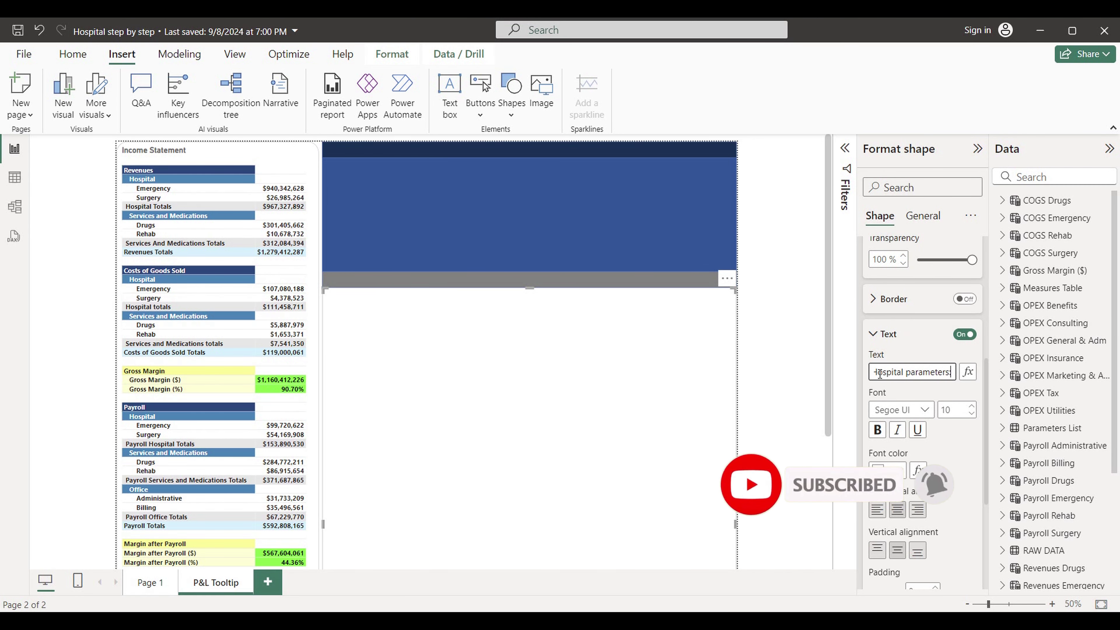
click(877, 429)
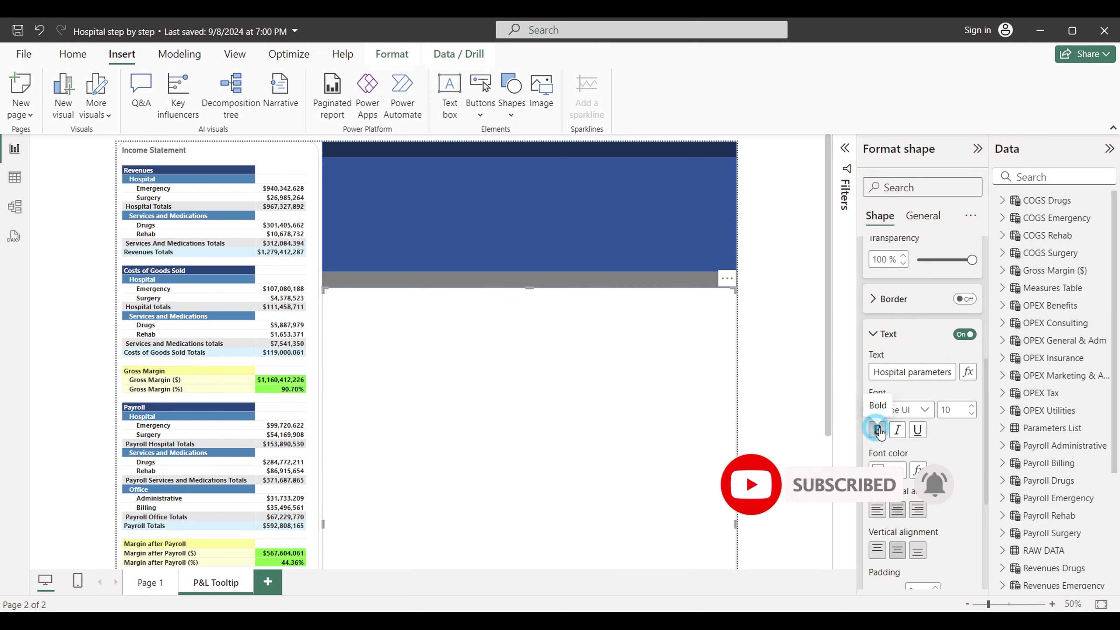
click(879, 470)
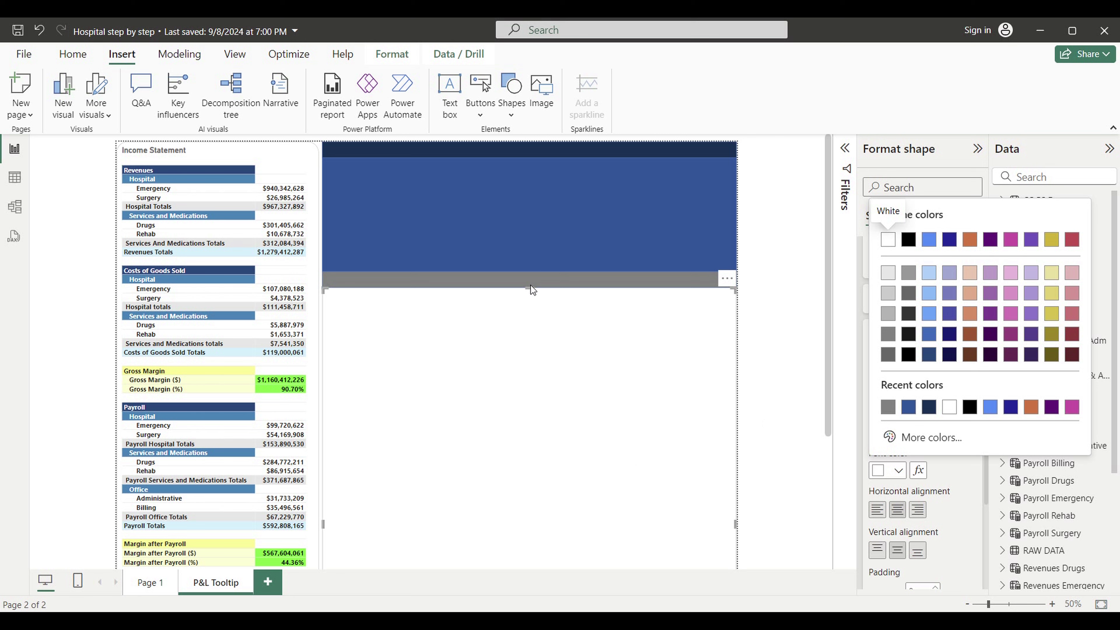
click(524, 308)
Resize the text shape into a header bar across the top of the page
drag(531, 290, 521, 174)
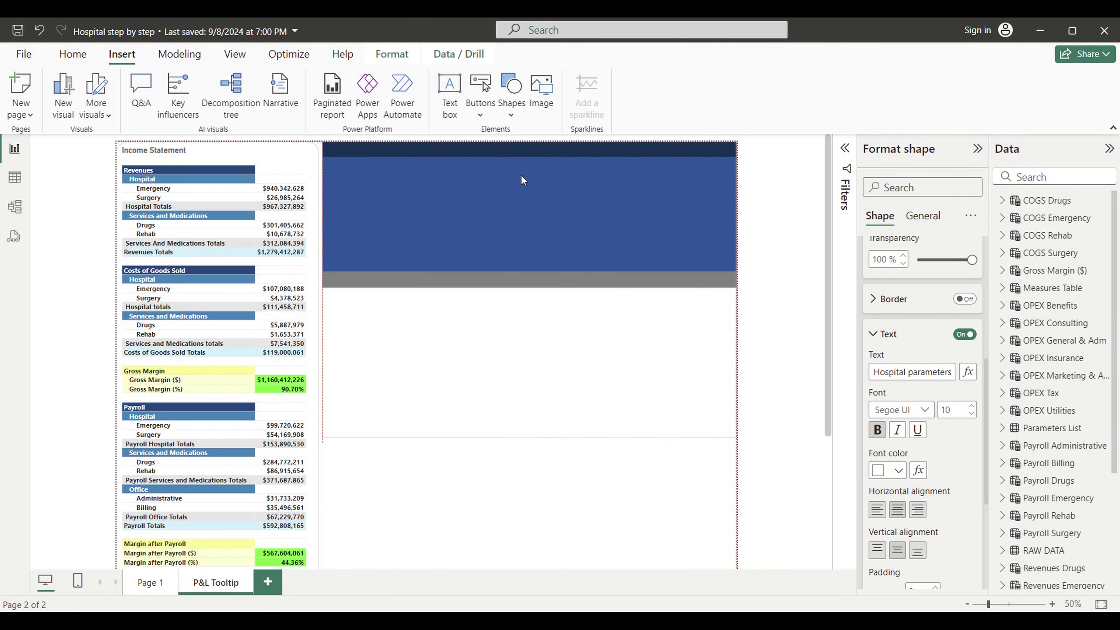
click(526, 433)
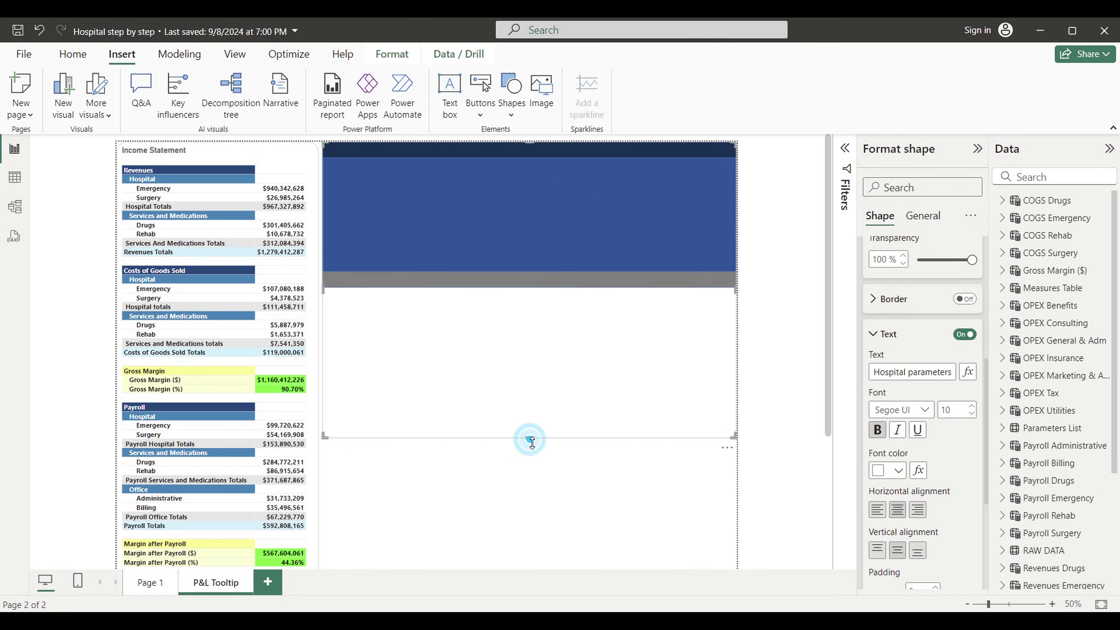
click(528, 438)
drag(534, 439, 535, 159)
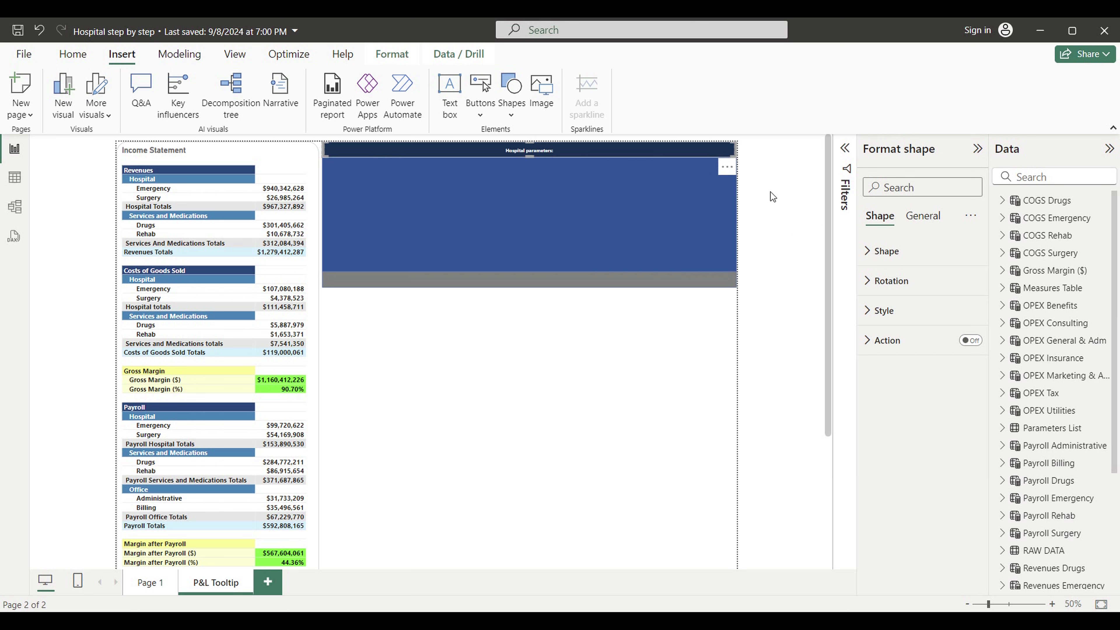
Set the 'Hospital parameters:' text to font size 15 with left alignment
click(885, 312)
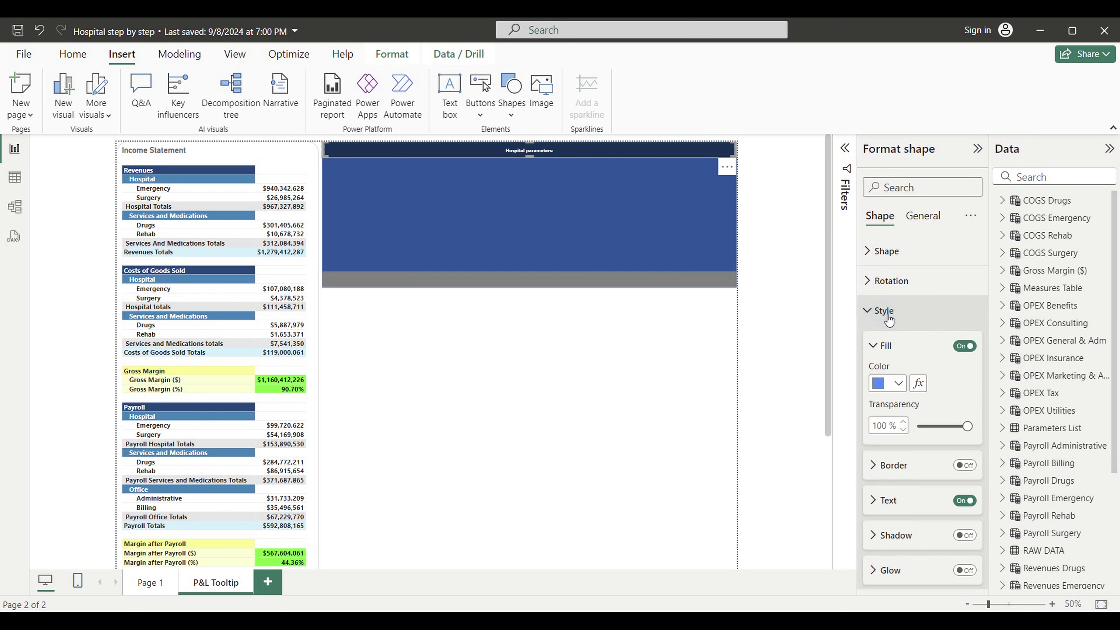
click(887, 505)
scroll(926, 534, down, 3)
double_click(965, 433)
text(15)
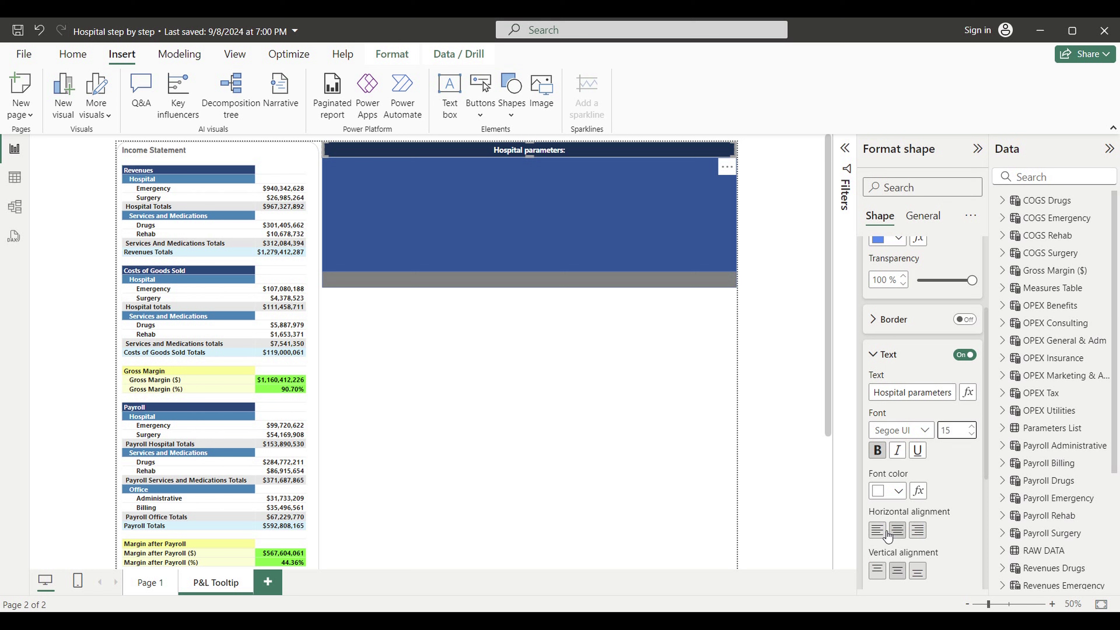
click(877, 531)
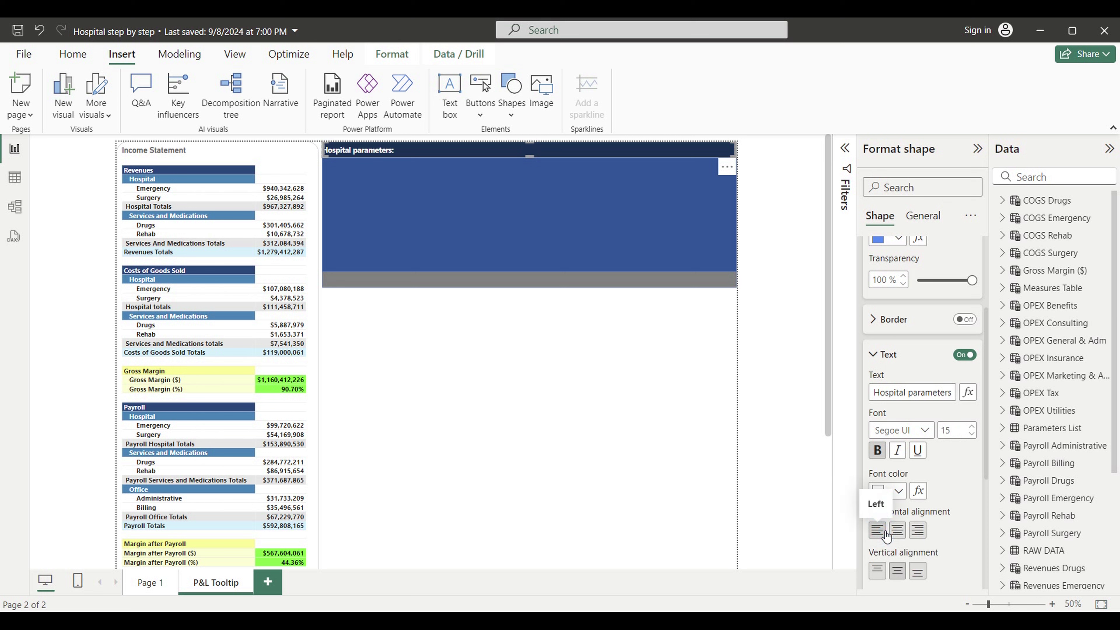
click(604, 392)
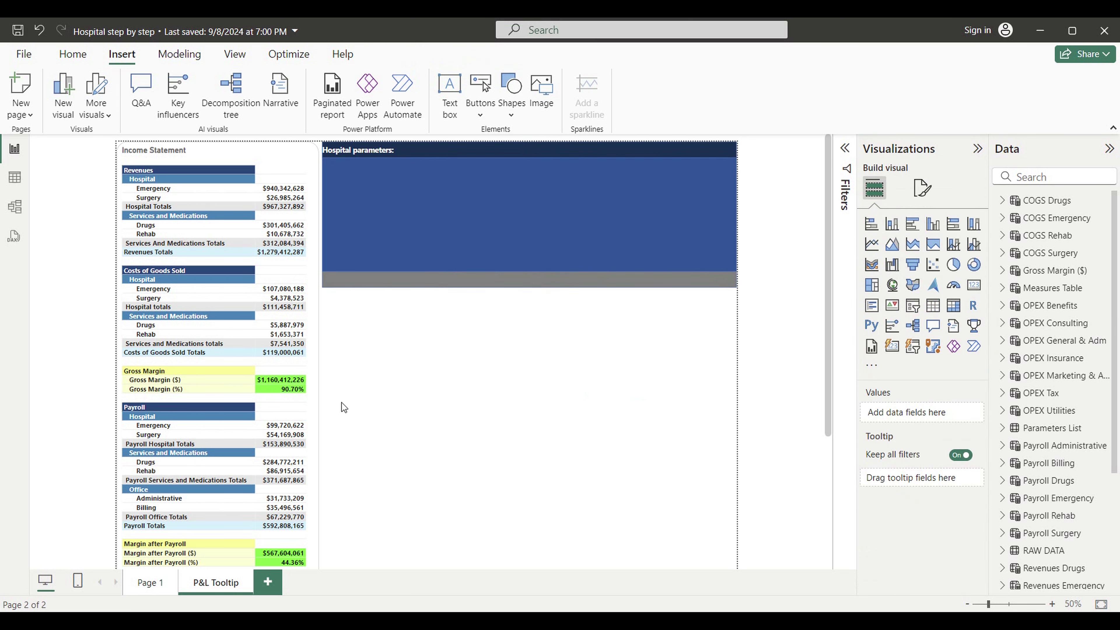
Preview the tooltip by hovering a map bubble on Page 1
click(150, 583)
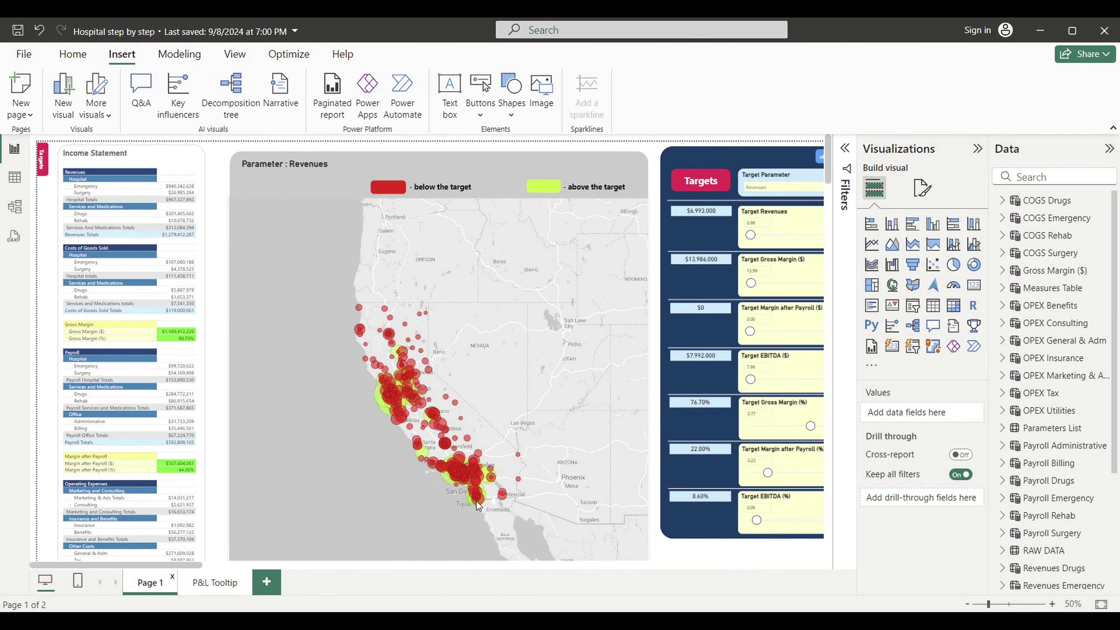
mouse_move(477, 505)
click(208, 583)
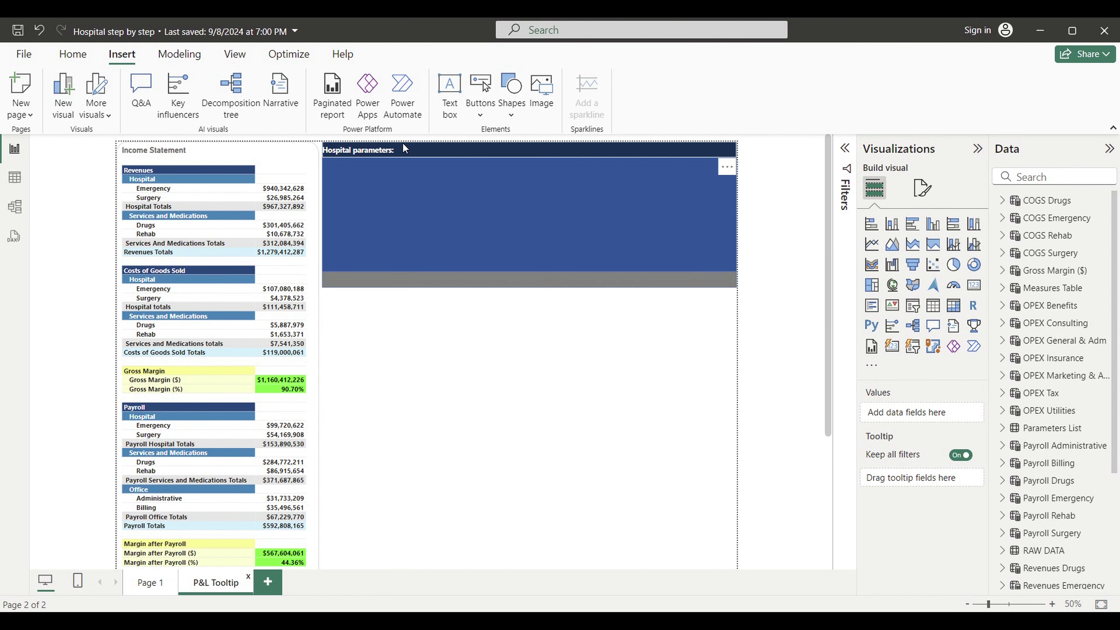
Inset the header's left edge slightly and recheck the tooltip over a Page 1 bubble
click(327, 153)
drag(328, 149, 329, 149)
click(434, 331)
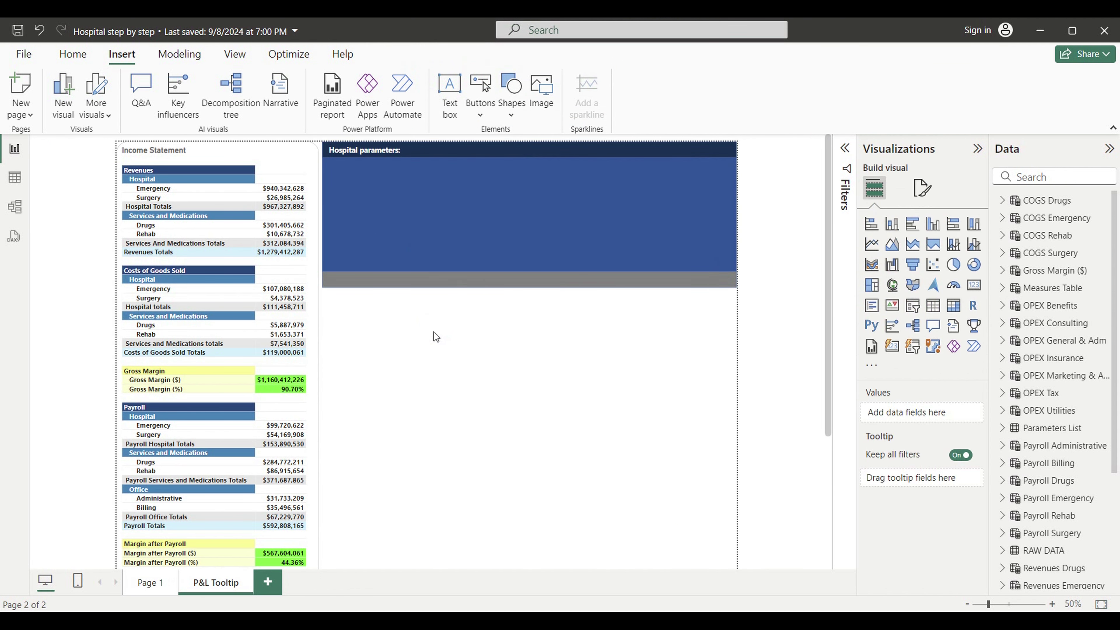
click(143, 581)
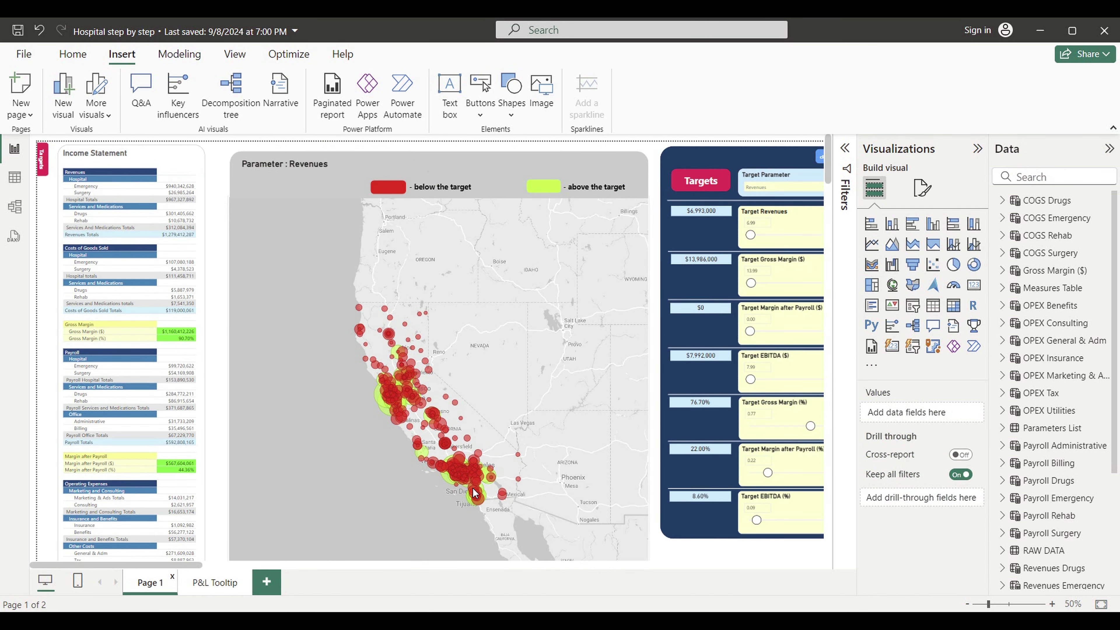
mouse_move(477, 496)
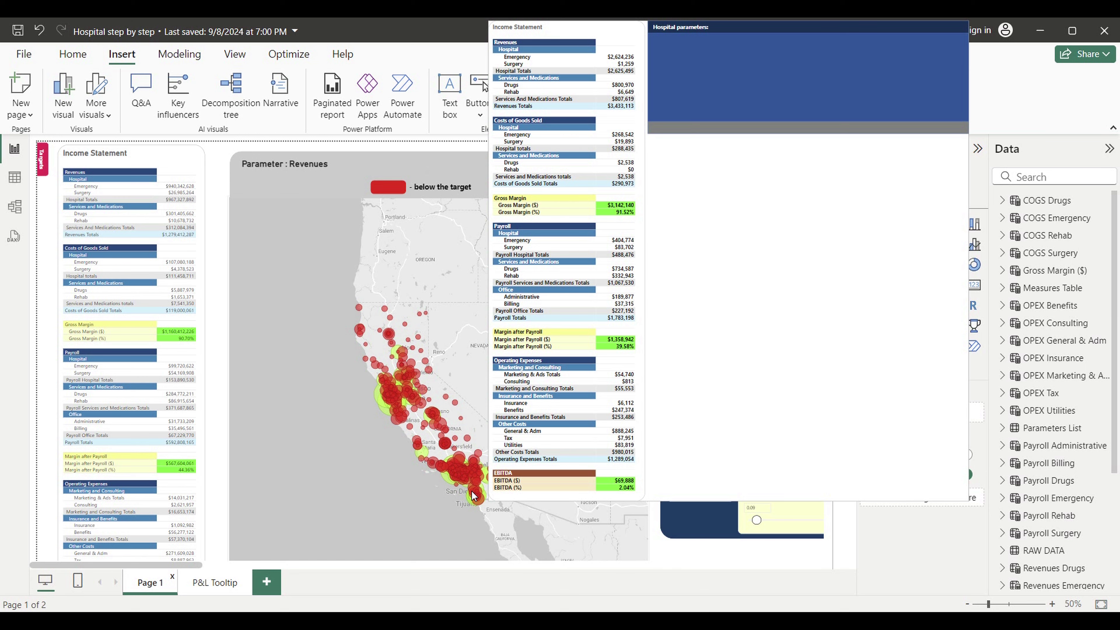
click(215, 582)
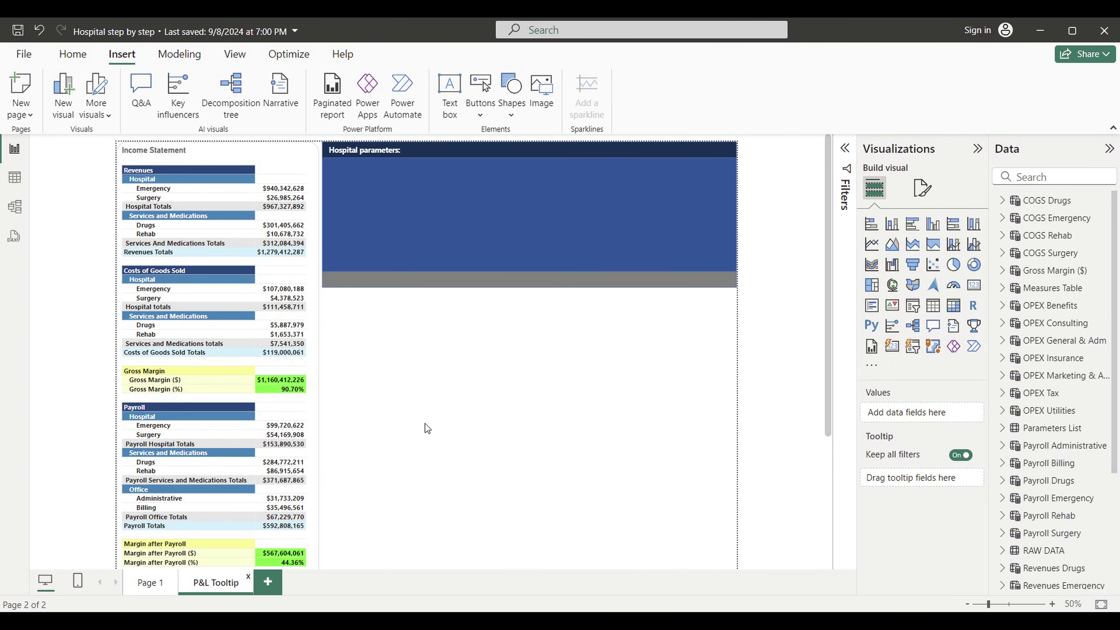
In the Selection pane, rename the header text layer to Hospital Top
click(229, 57)
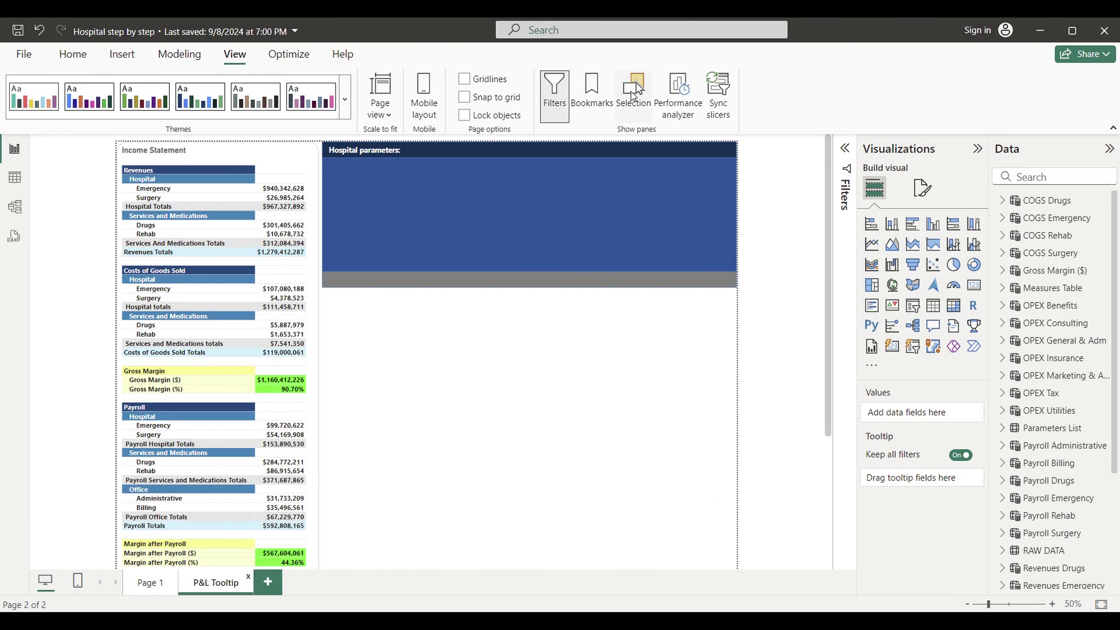
click(633, 93)
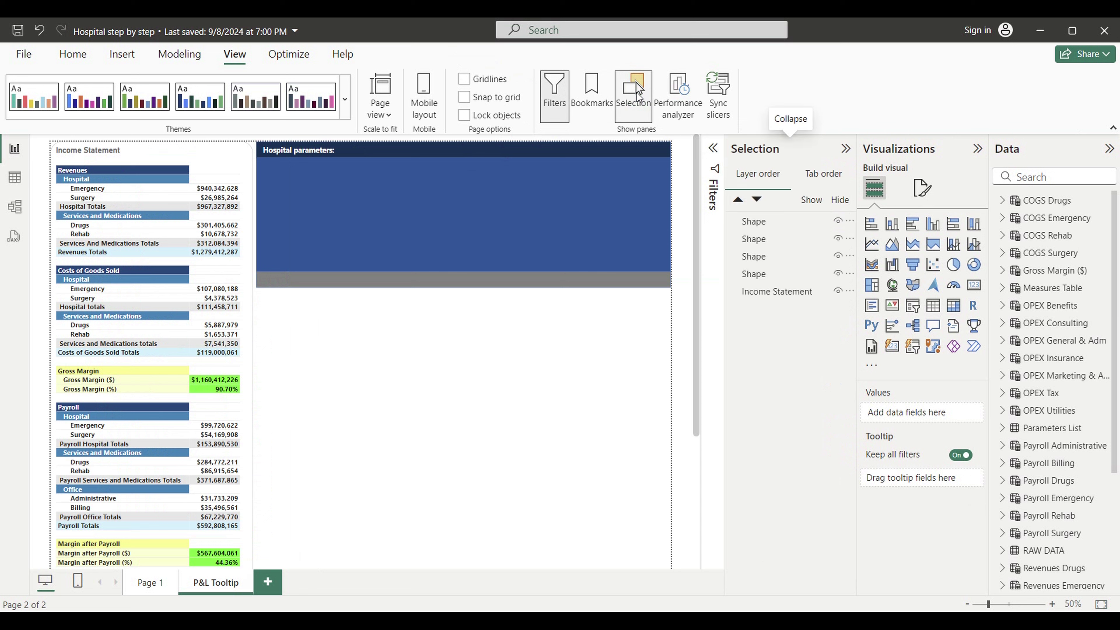
click(377, 151)
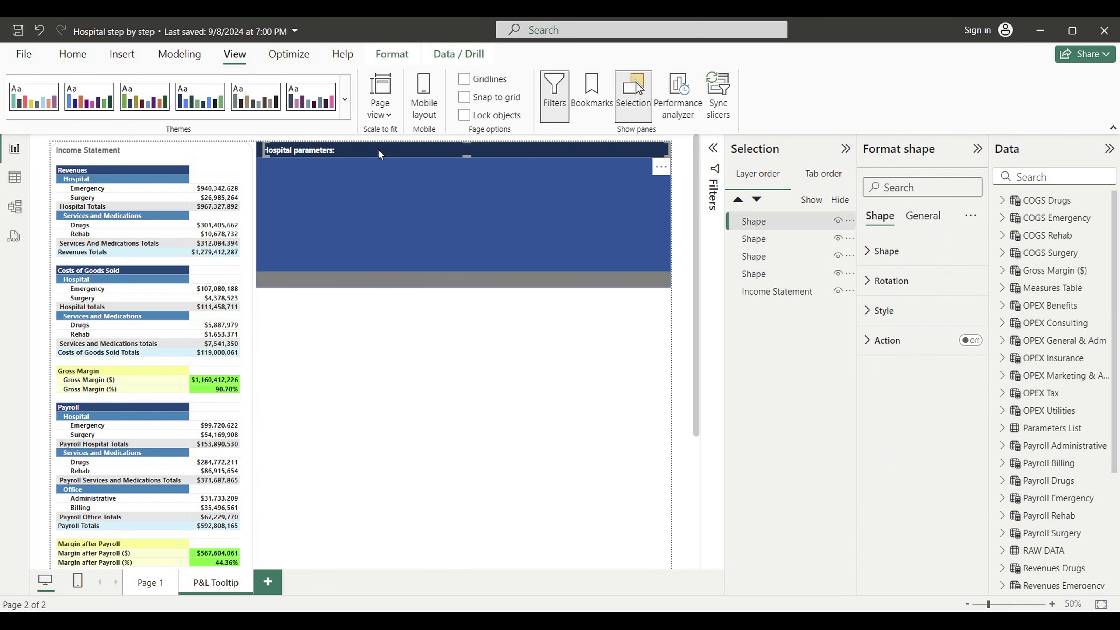
click(760, 224)
double_click(764, 227)
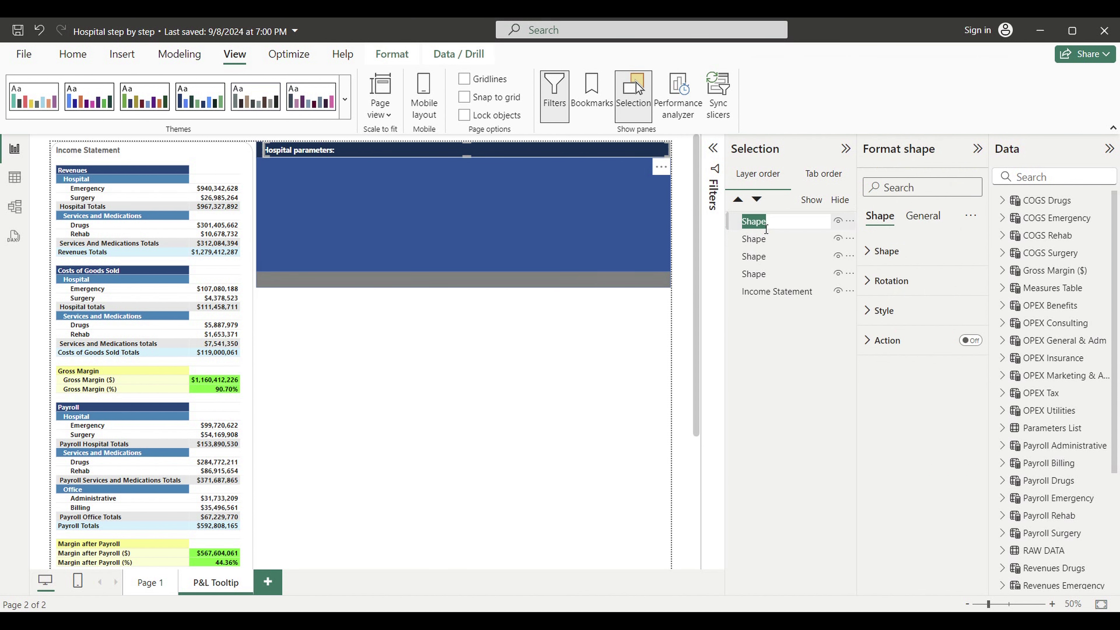
text(Hospital Top)
key(Return)
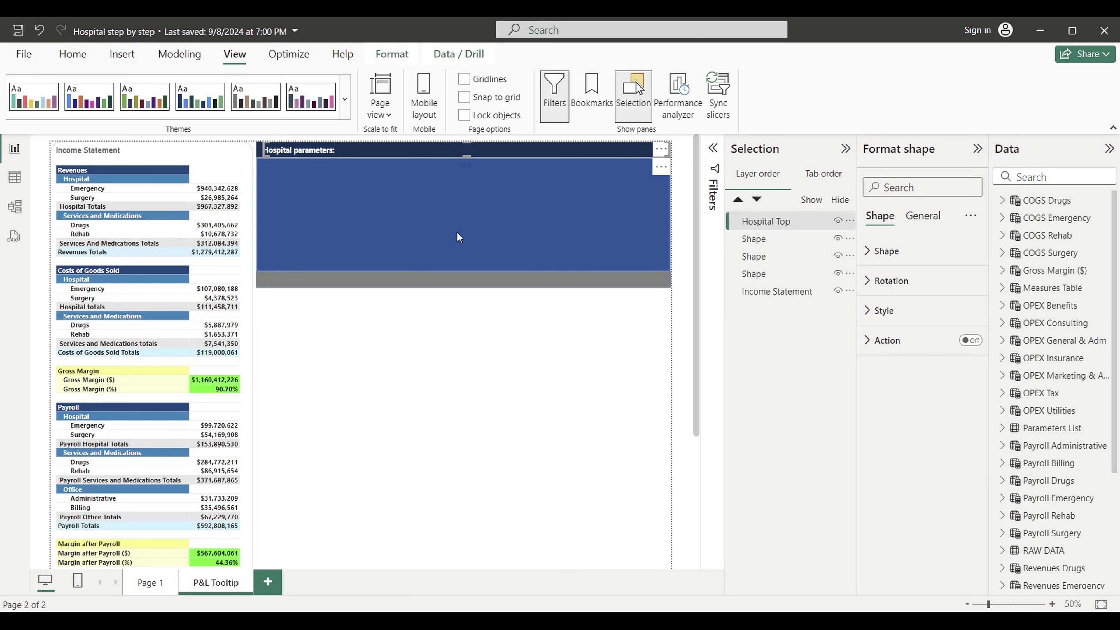
Rename the dark header background layer to Top Background
click(358, 218)
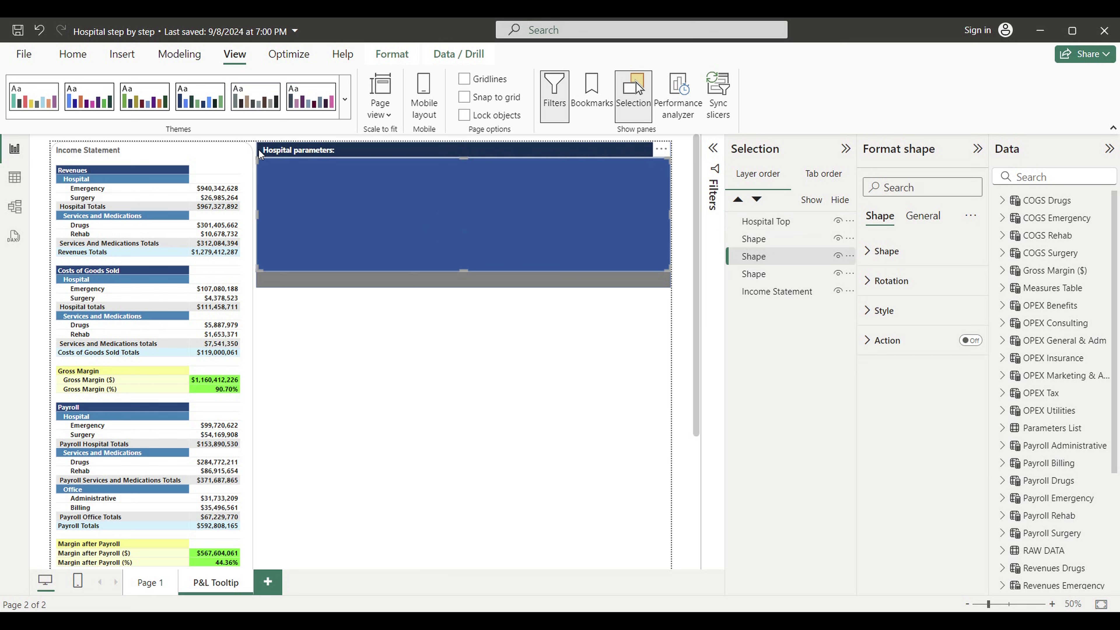
click(258, 149)
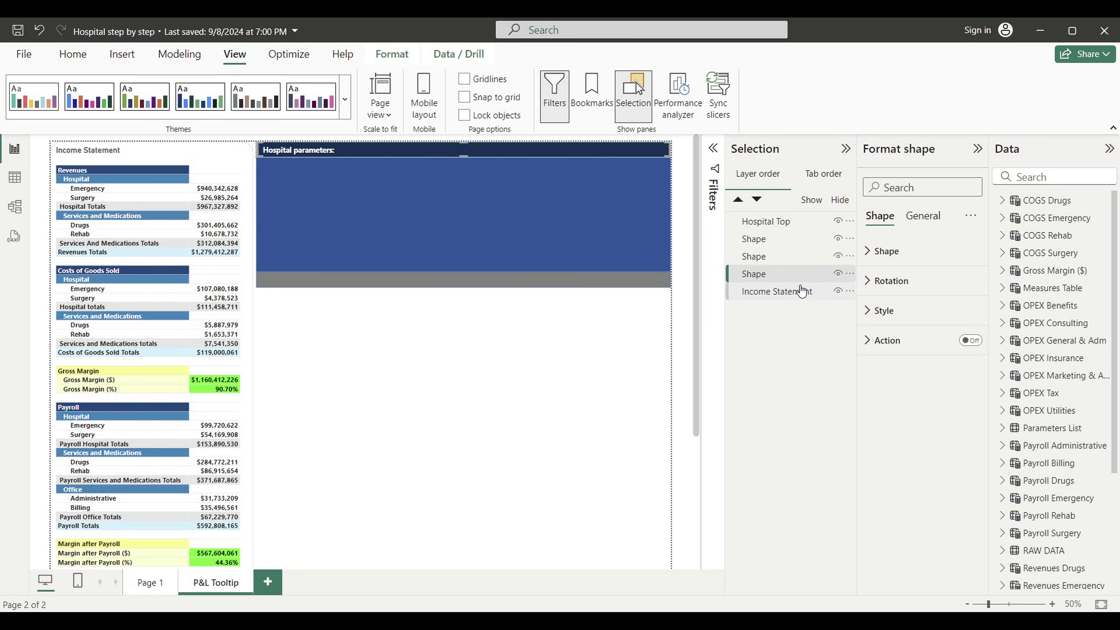
double_click(771, 274)
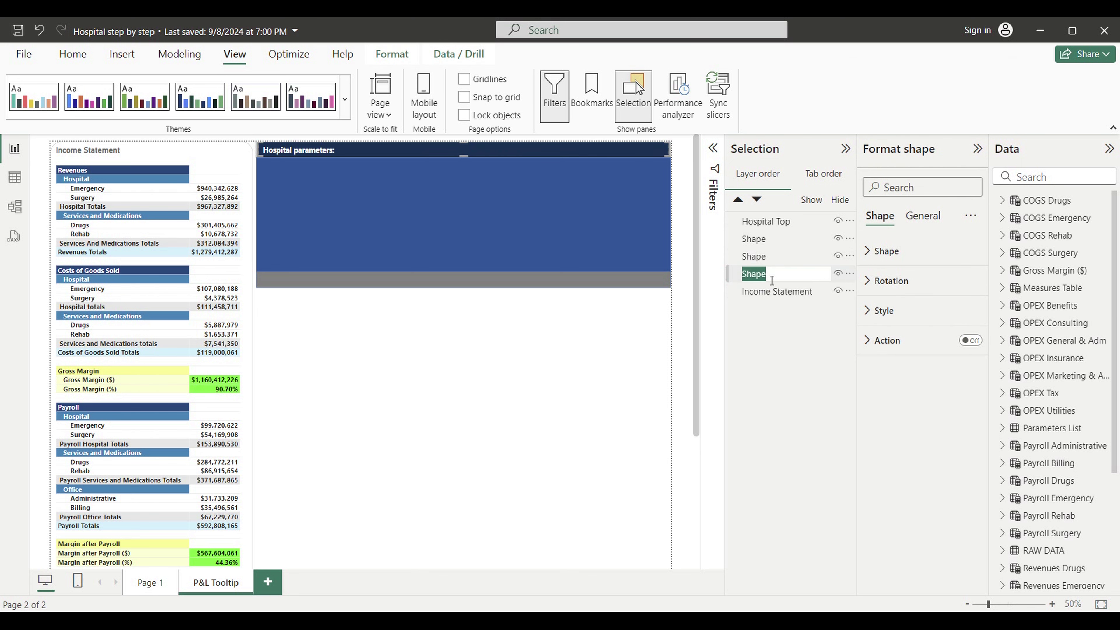
text(Top Background)
key(Return)
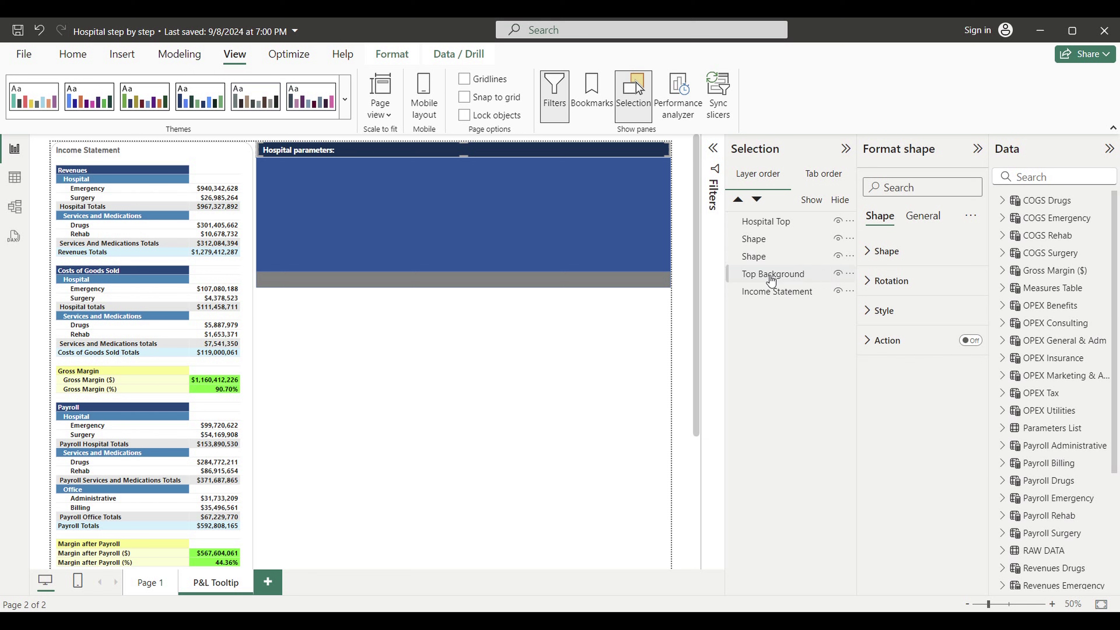
Move Hospital Top below Top Background in the layer order
click(769, 275)
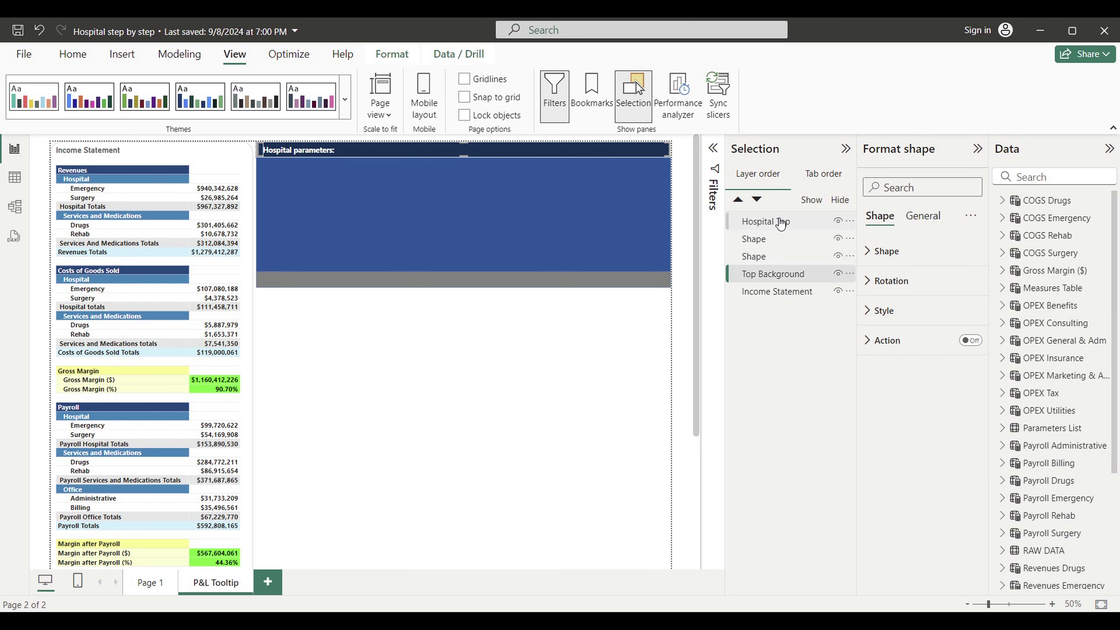
drag(780, 224, 786, 282)
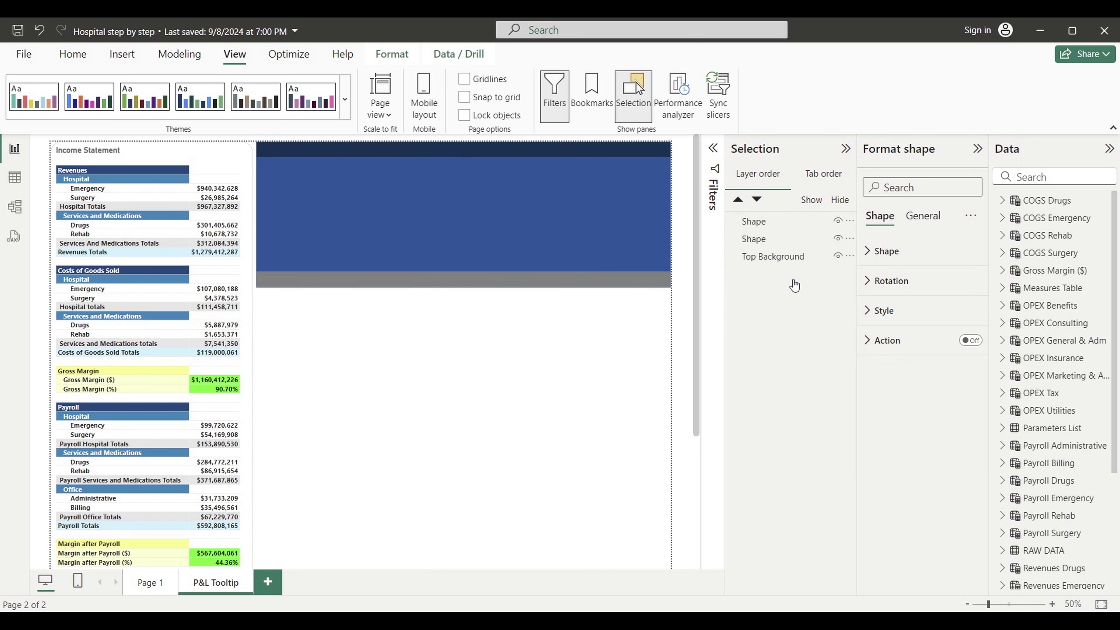
click(789, 278)
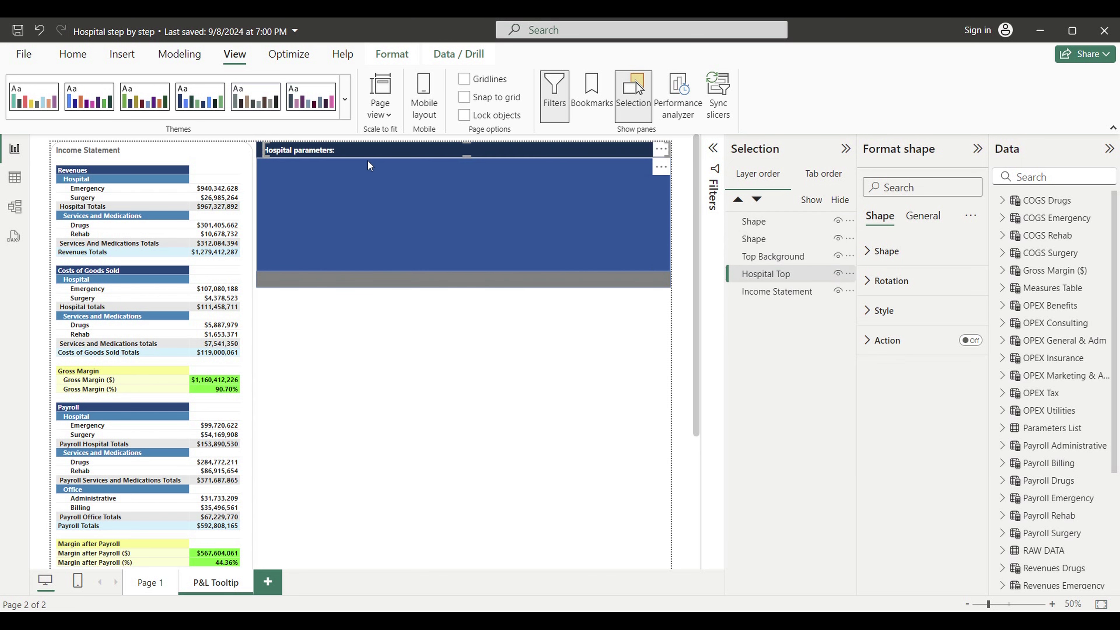
click(156, 587)
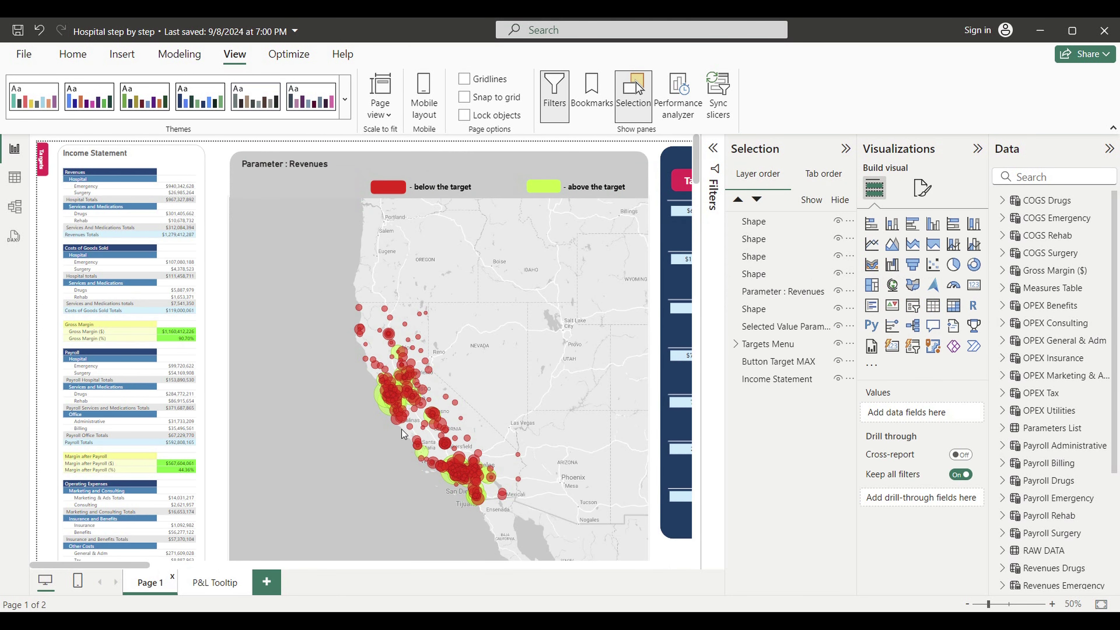
After checking Page 1, restack Hospital Top above Top Background
mouse_move(443, 471)
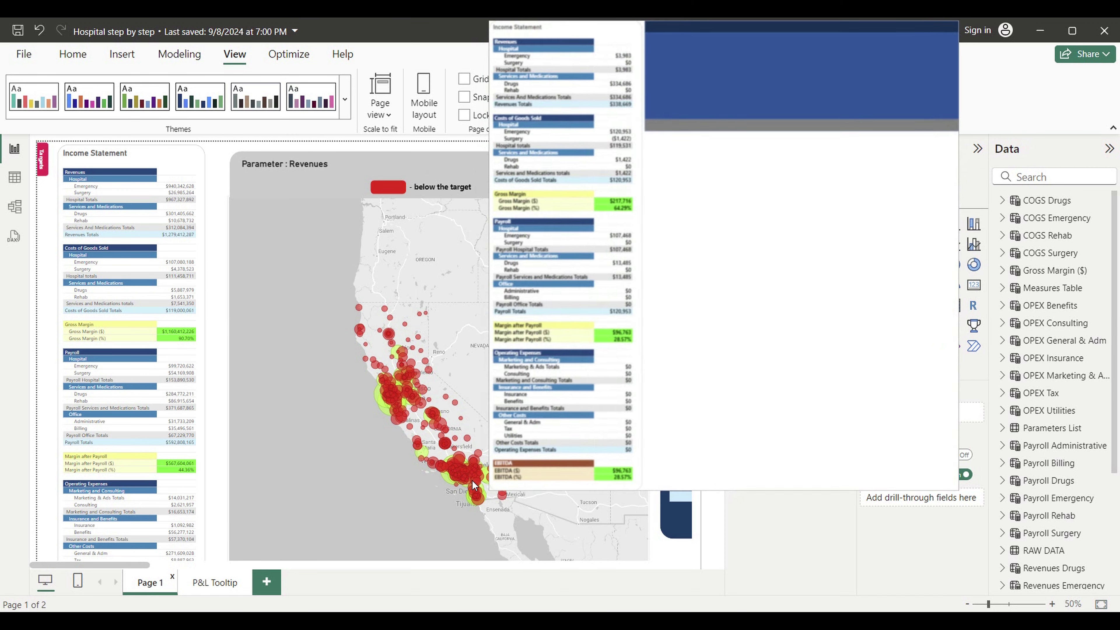
click(205, 584)
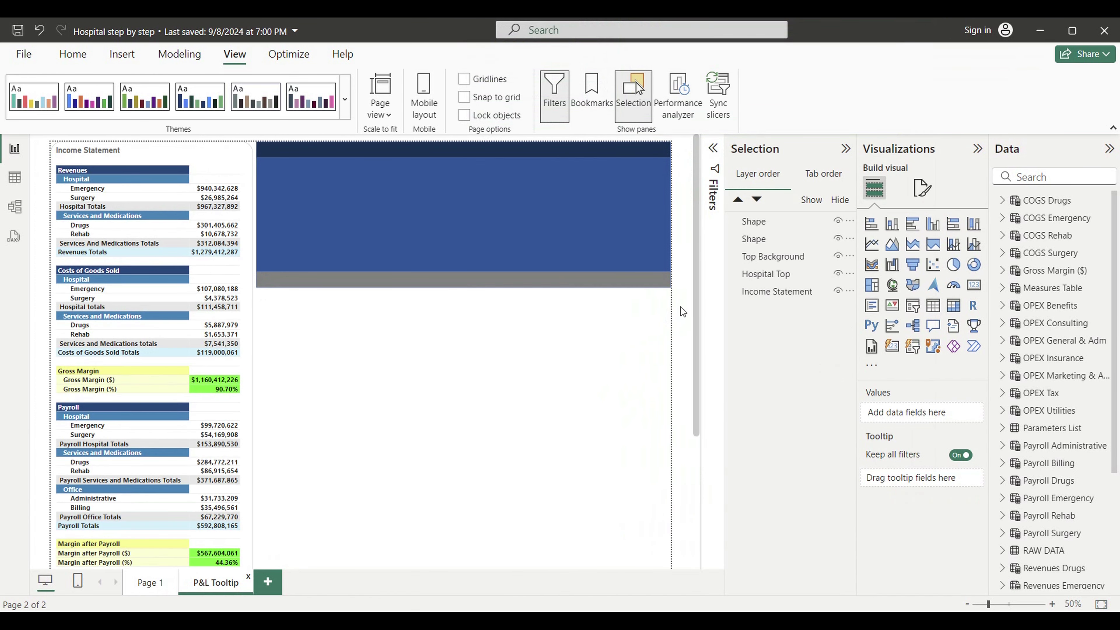
click(765, 277)
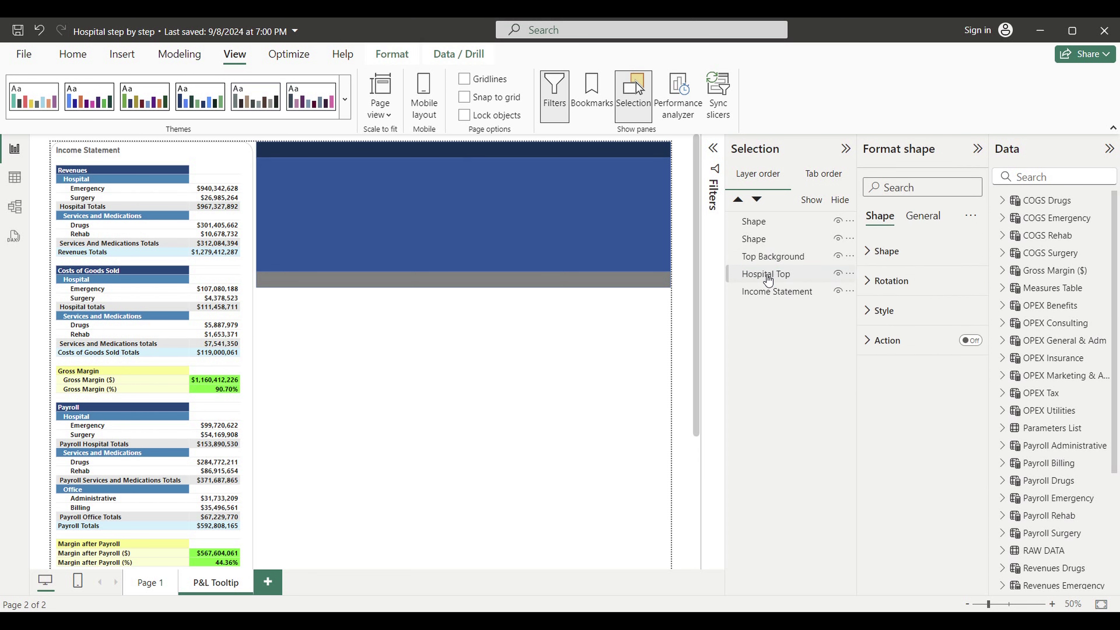
drag(767, 278, 767, 251)
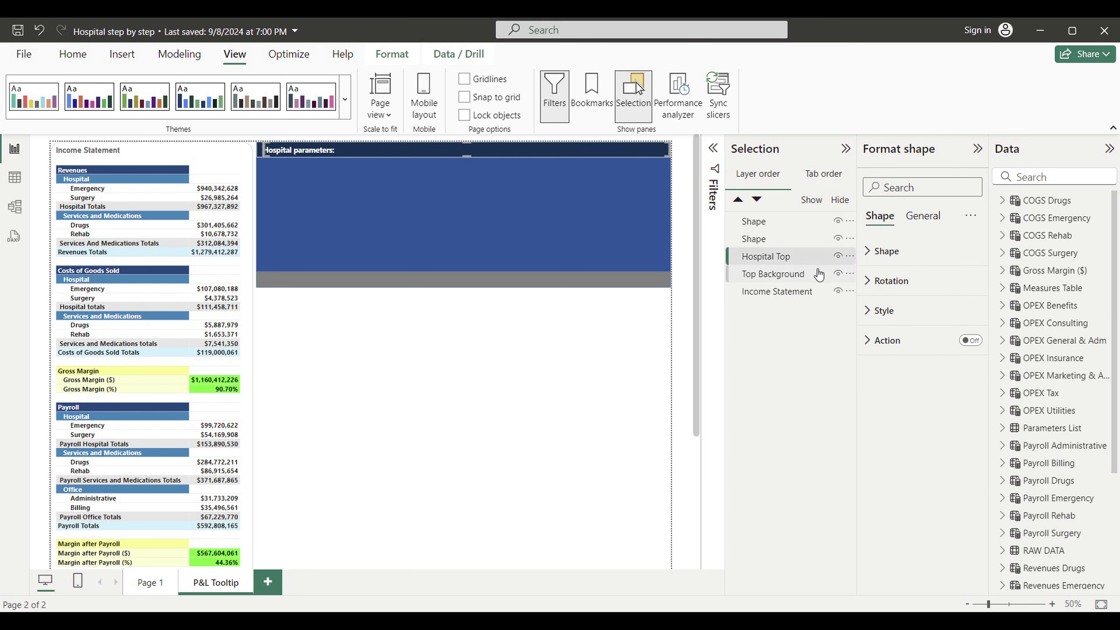
click(503, 352)
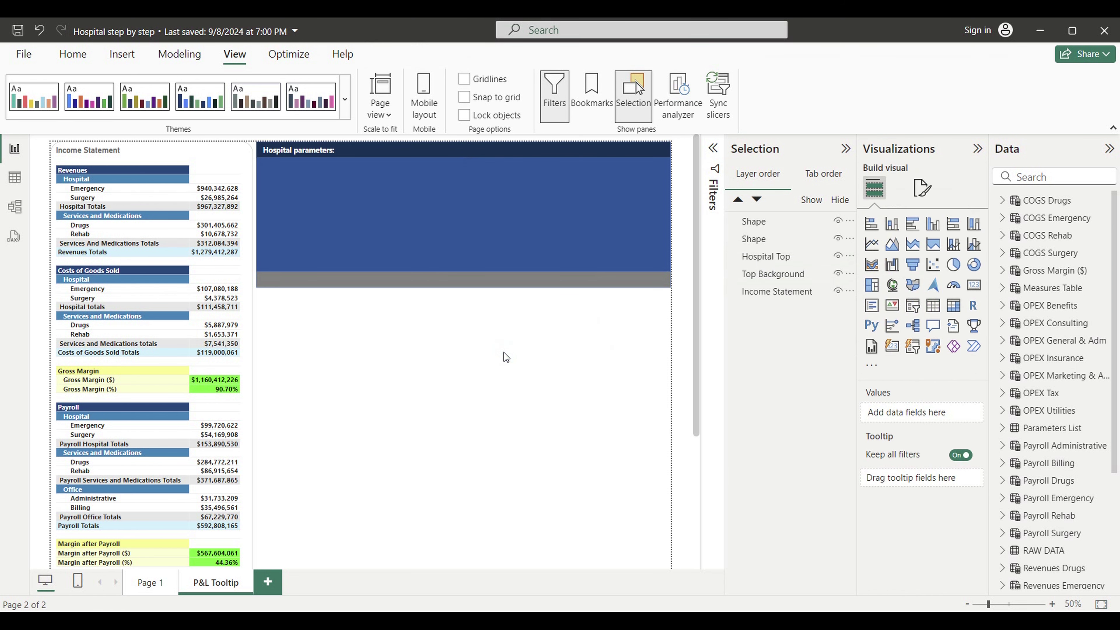
Preview the tooltip over a Page 1 map bubble again, then close the Selection pane
click(147, 584)
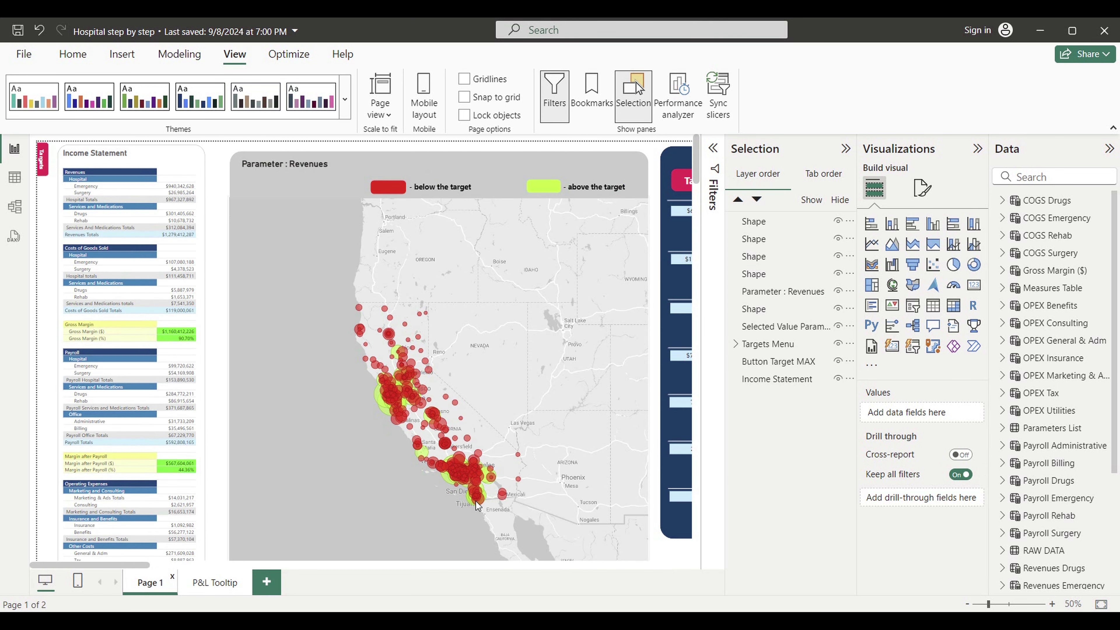
mouse_move(477, 505)
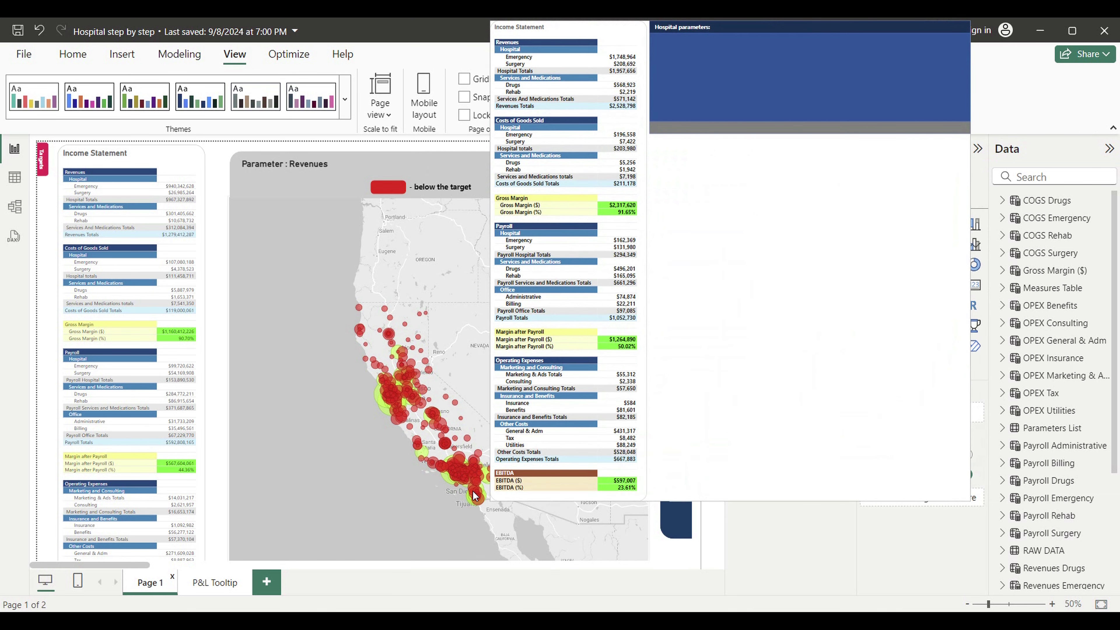
click(214, 583)
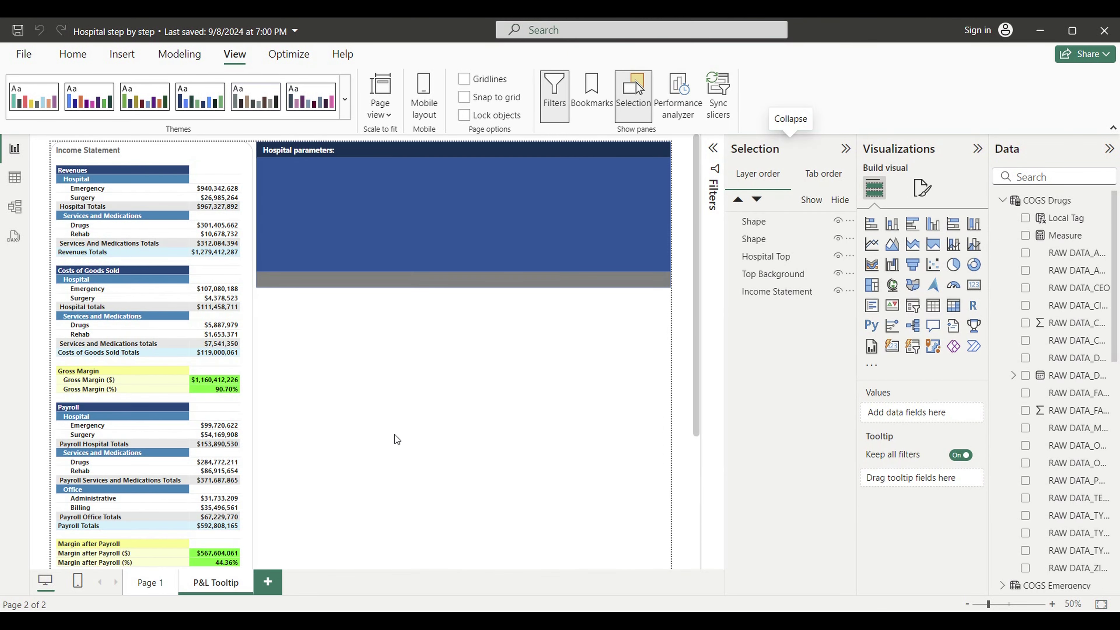
click(625, 106)
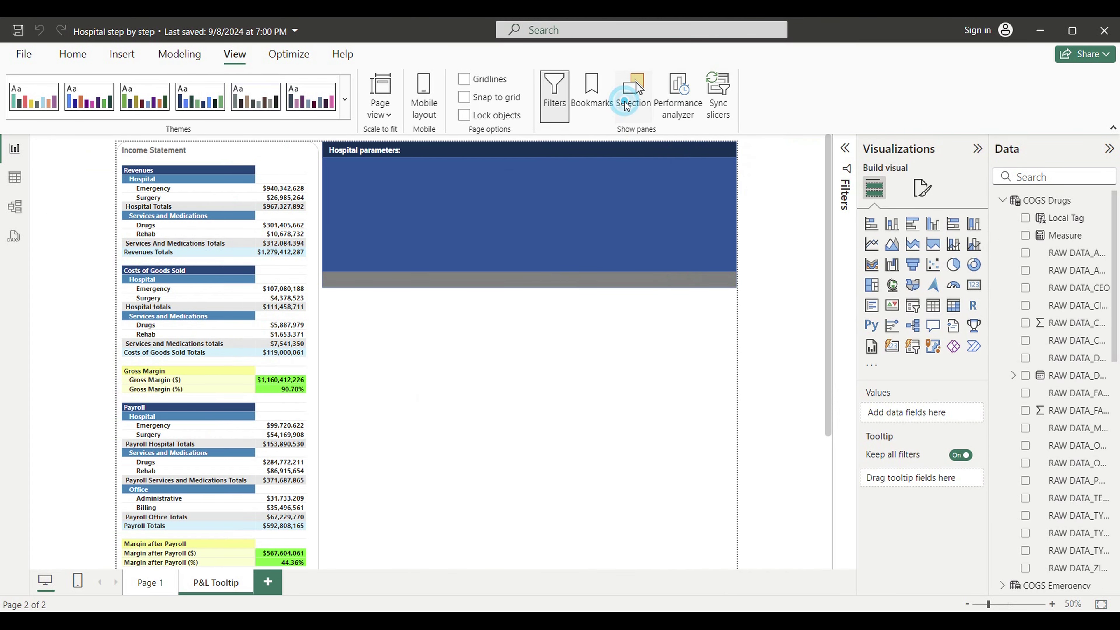
Create a new measure named Name Measure
click(70, 52)
click(595, 99)
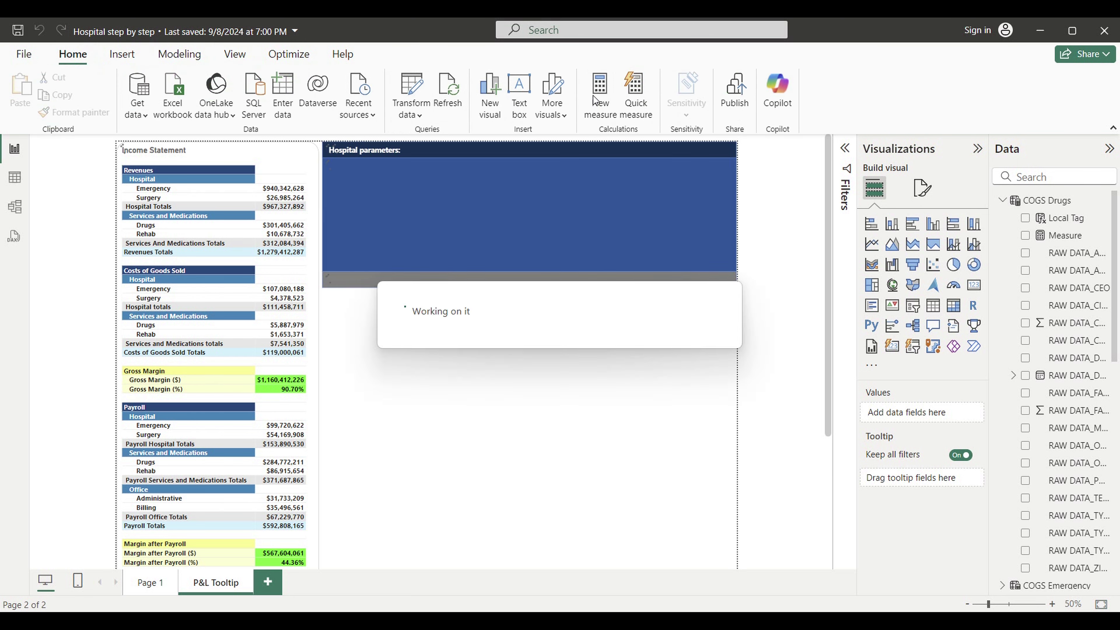
click(124, 146)
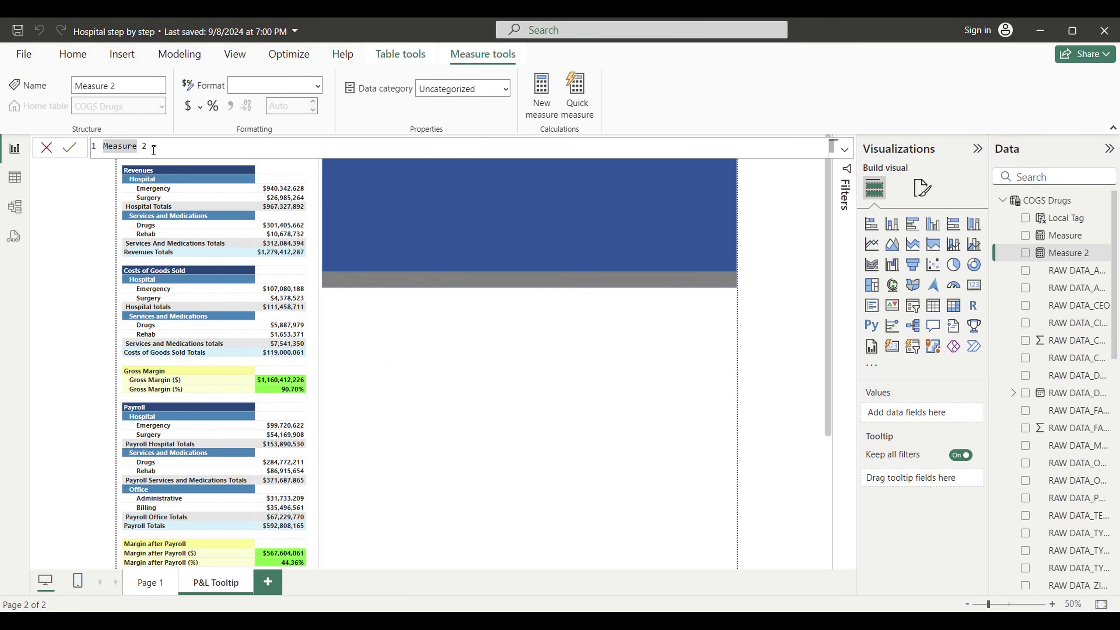
drag(147, 147, 103, 146)
text(Name Measure)
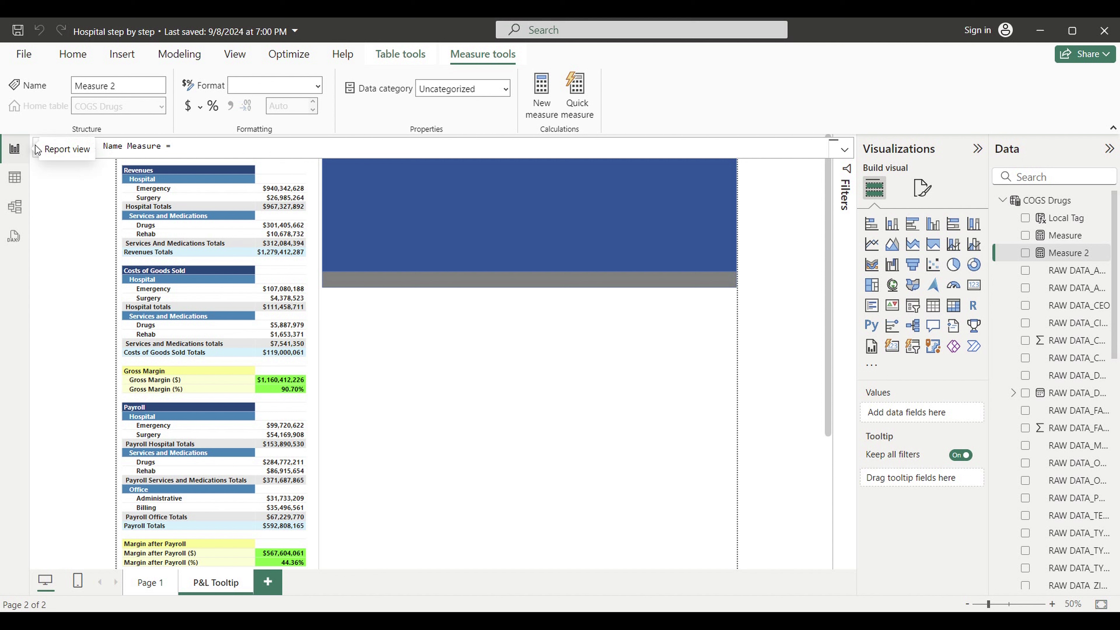
Enter the formula "Name :"&SELECTEDVALUE('Union DATA'[FAC_NAME]) and commit it
click(205, 151)
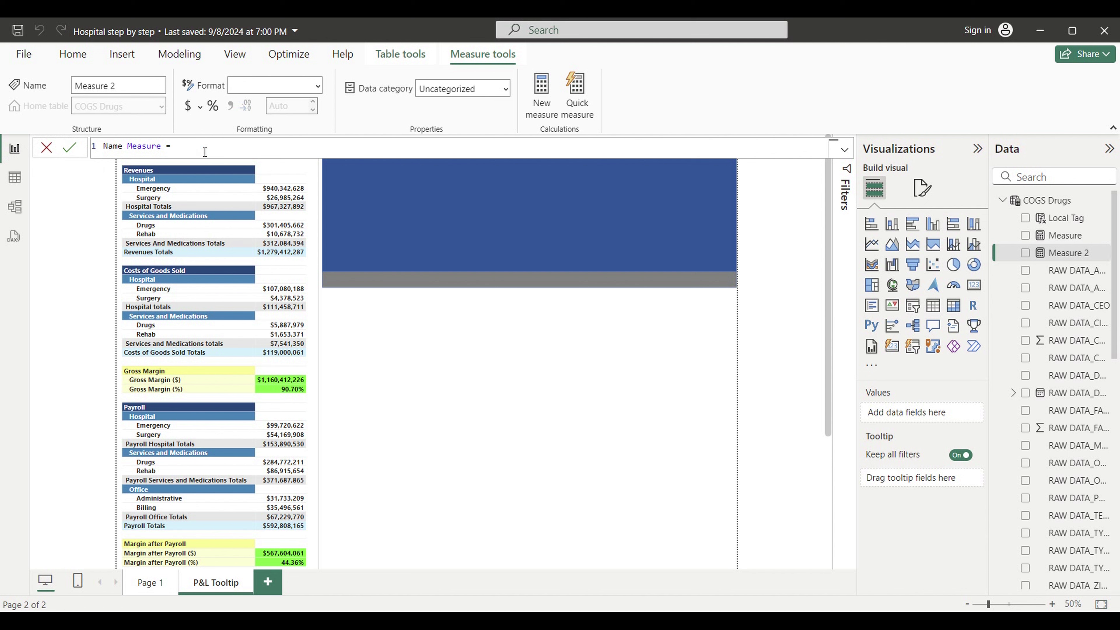
text(Name)
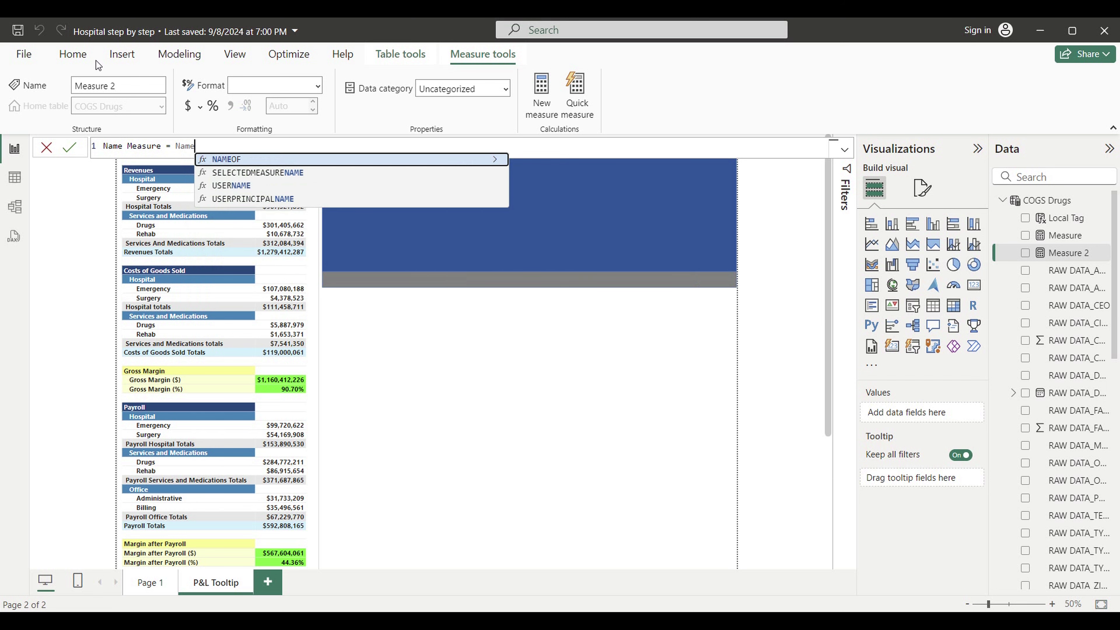
click(183, 147)
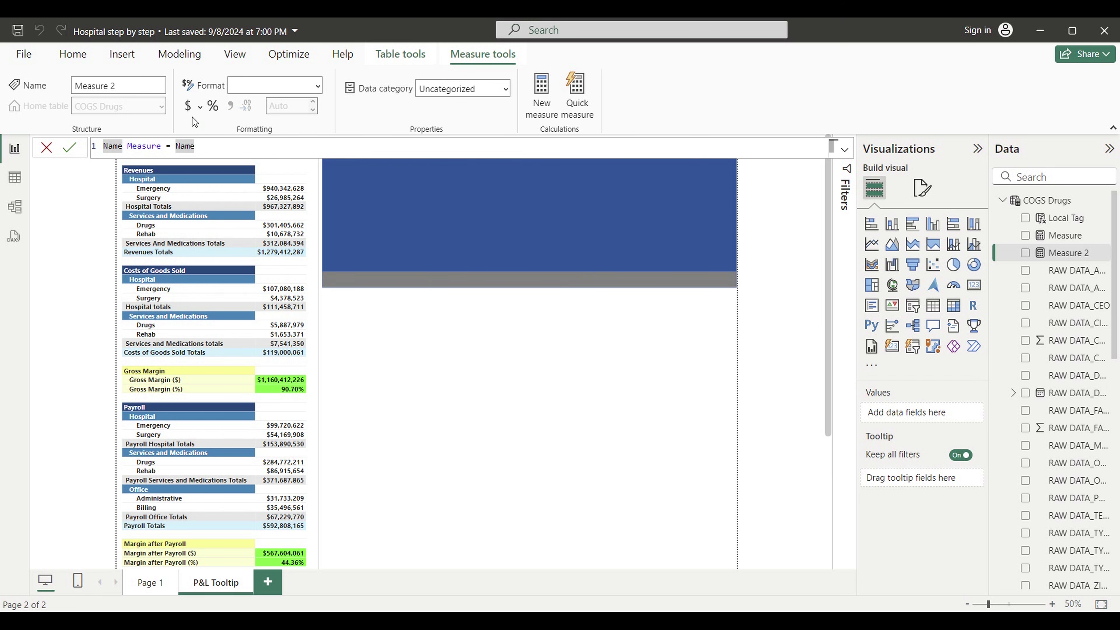
text(")
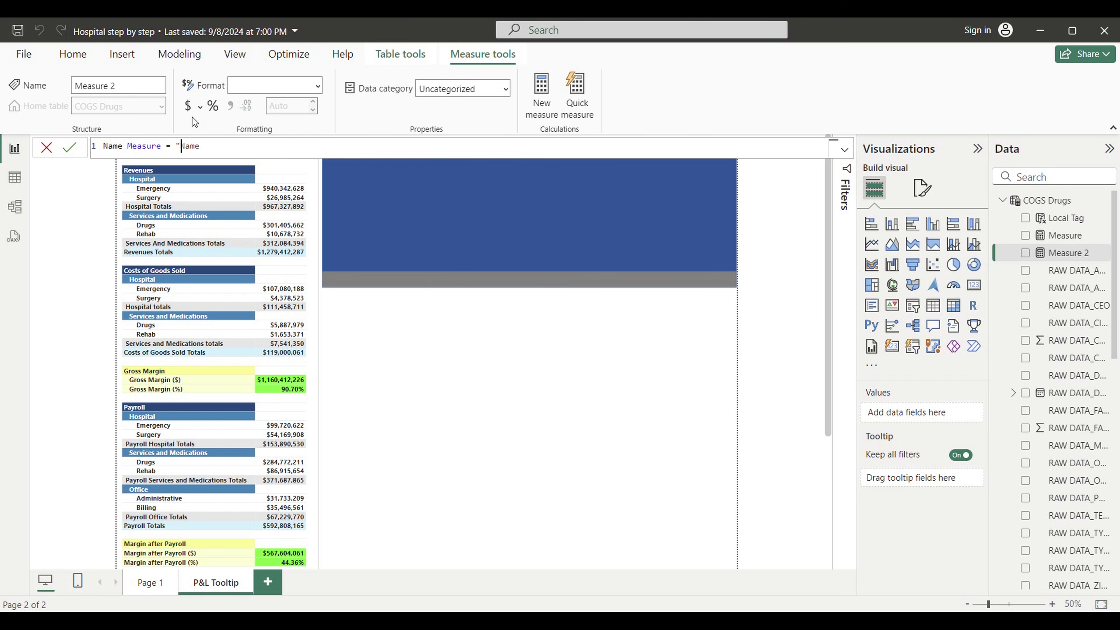
click(233, 152)
text(sele)
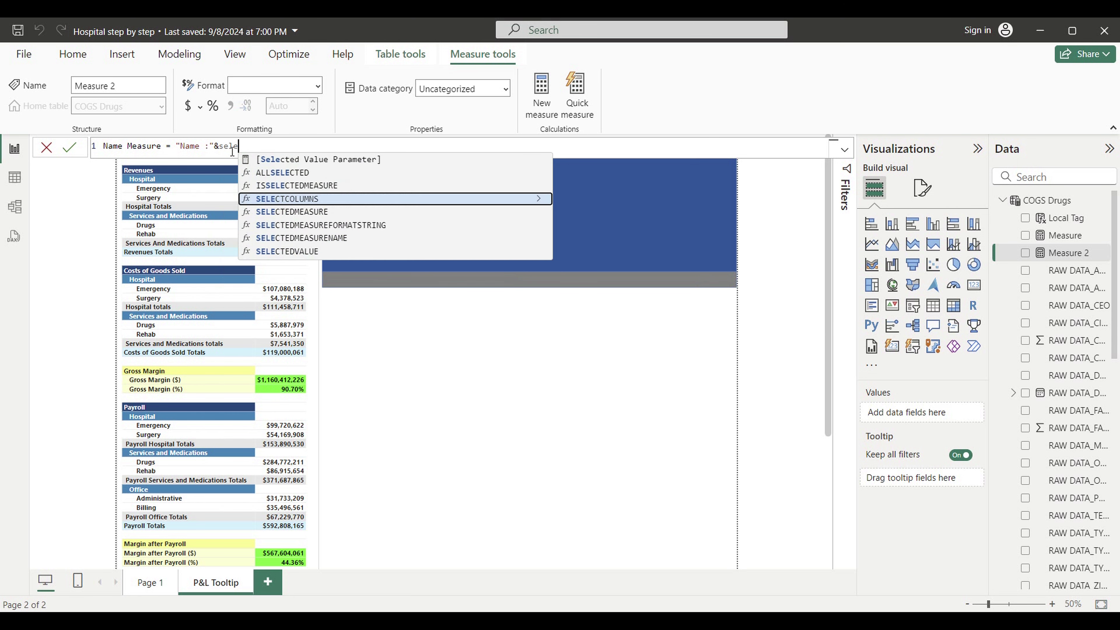
text(cted)
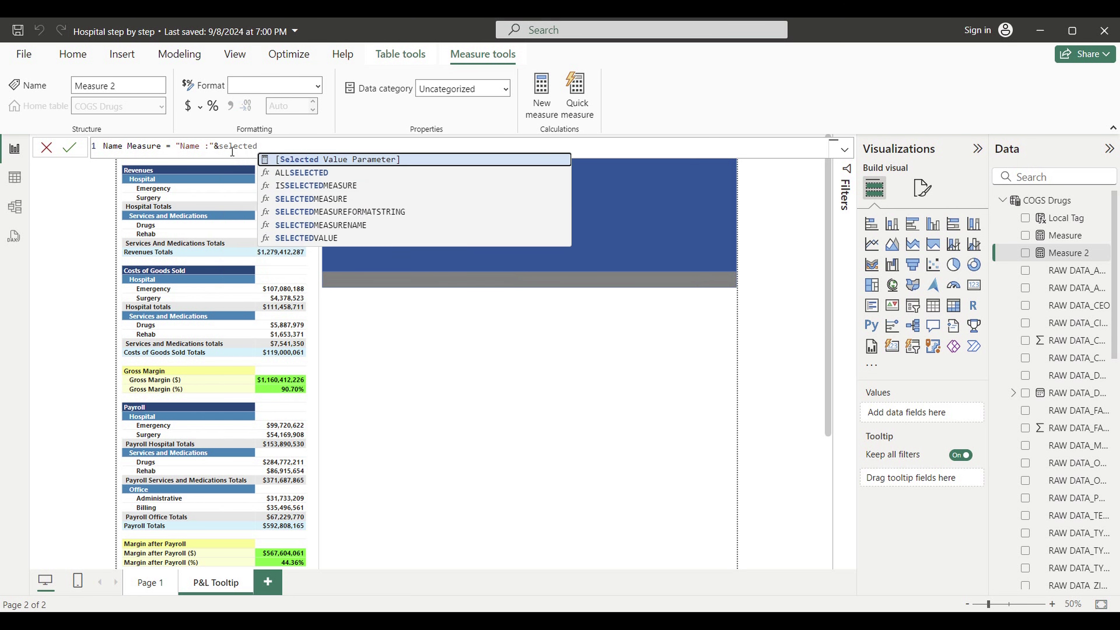
text(v)
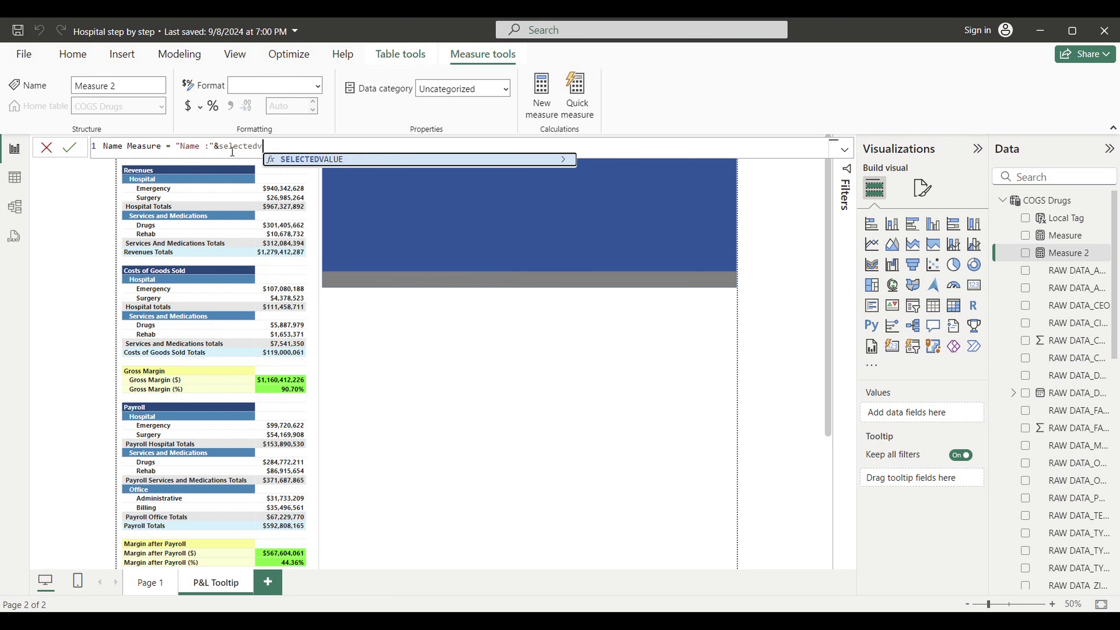
click(308, 160)
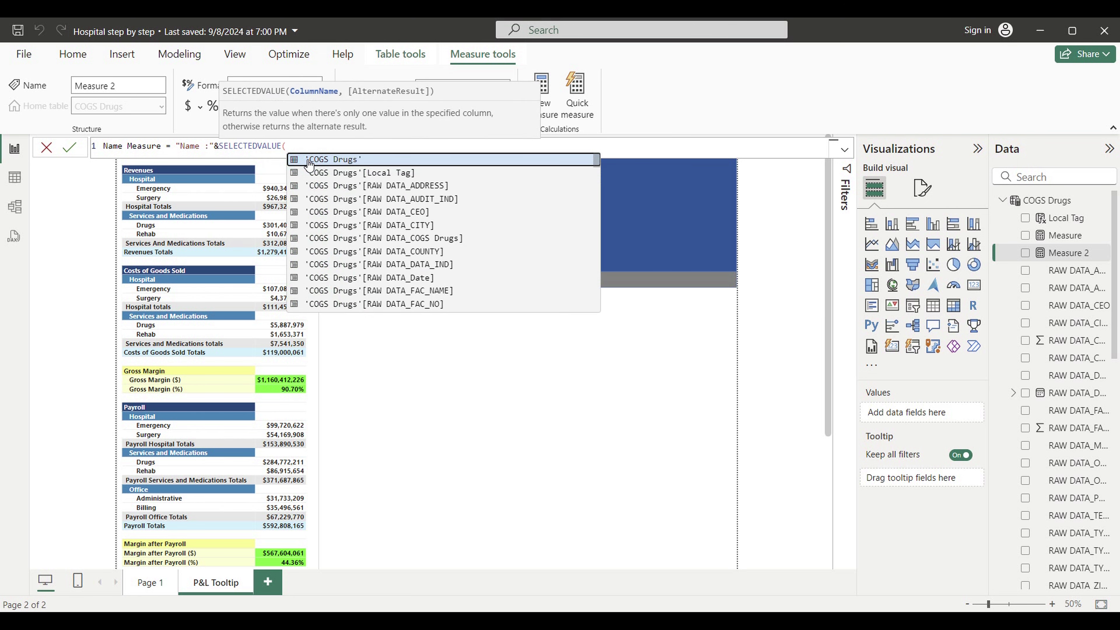
text(u)
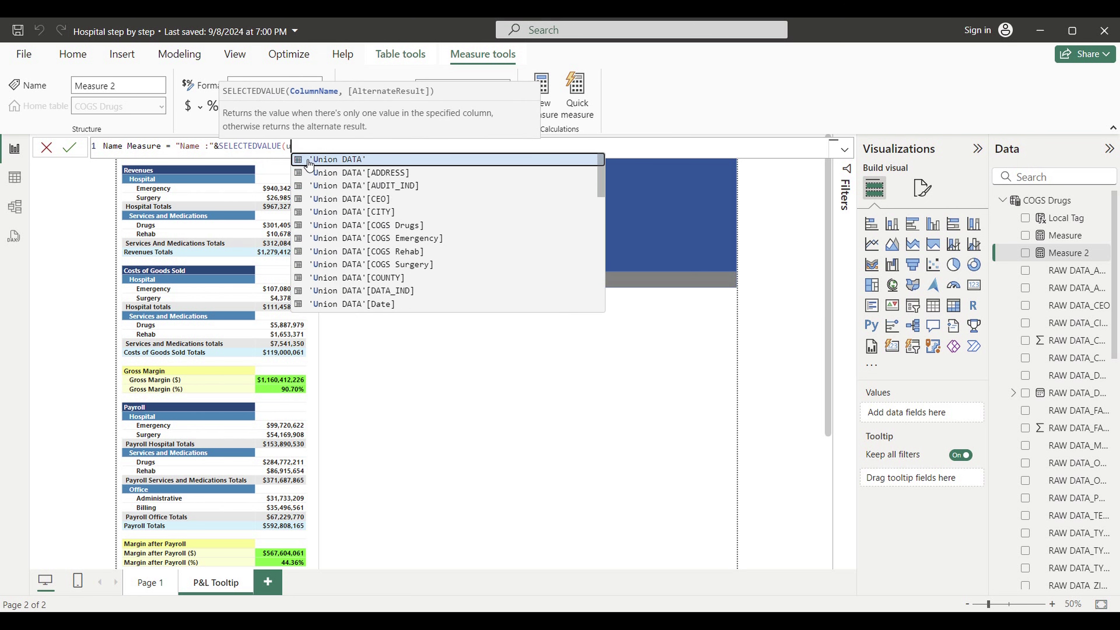
text(nio)
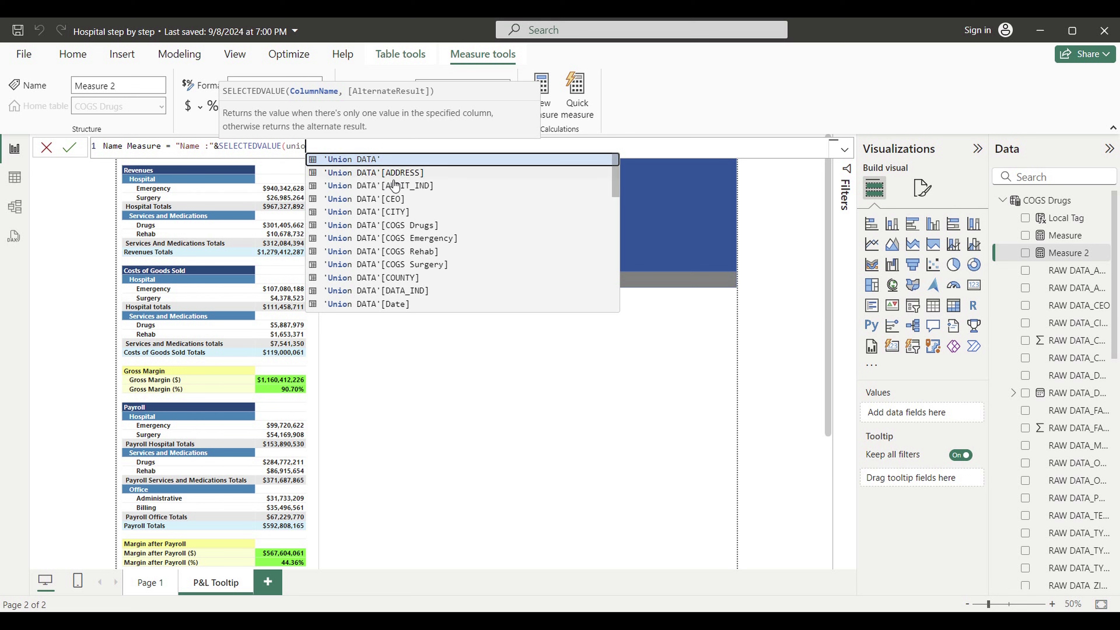
scroll(417, 205, down, 2)
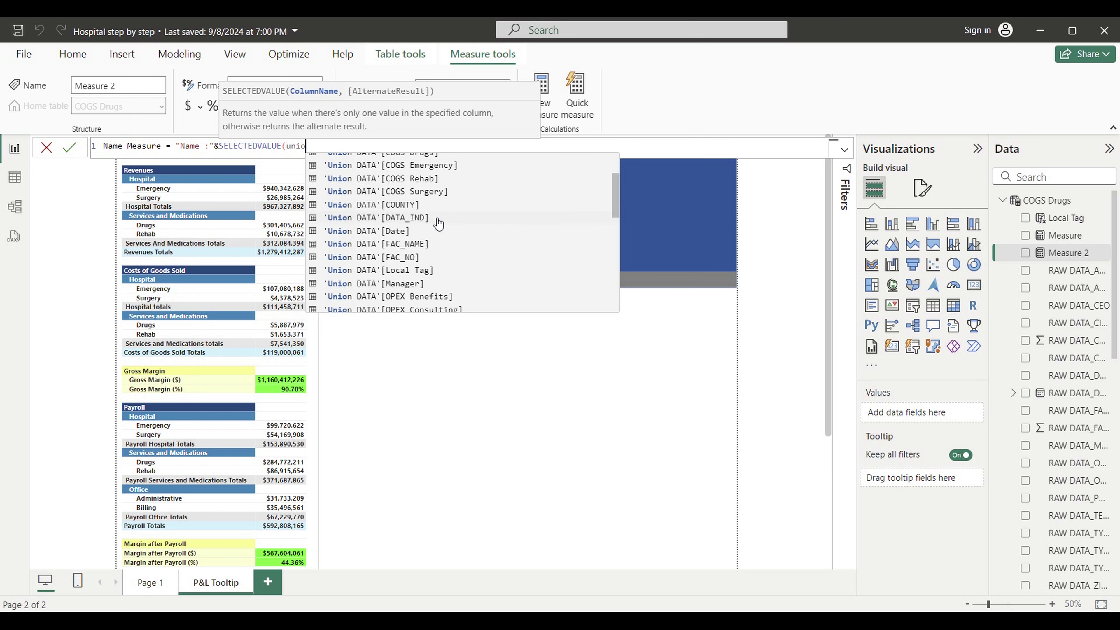
click(409, 247)
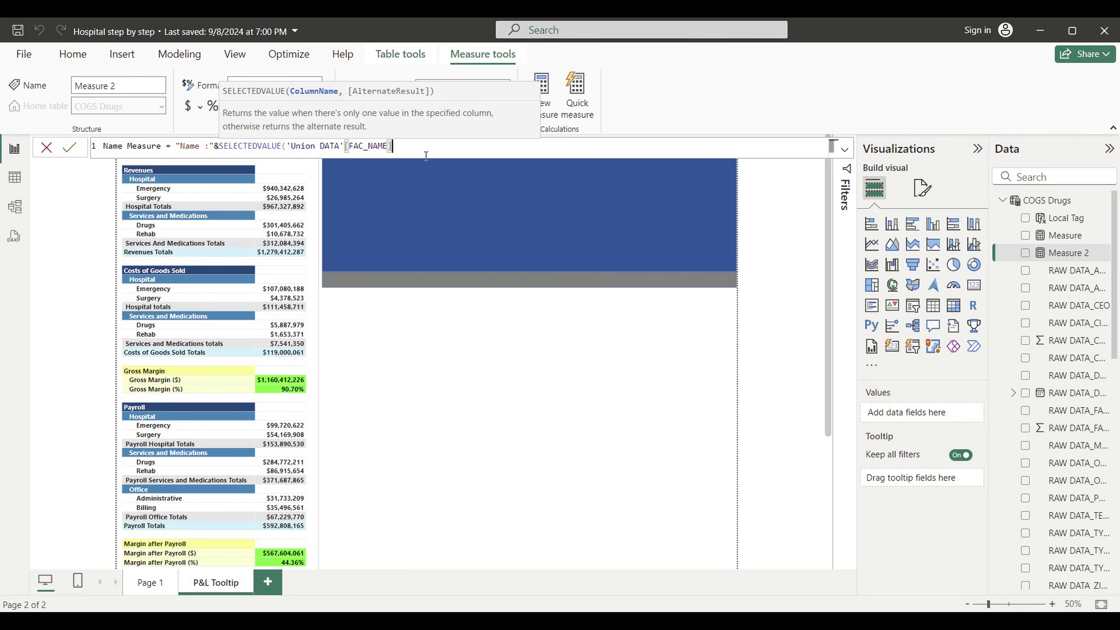
text())
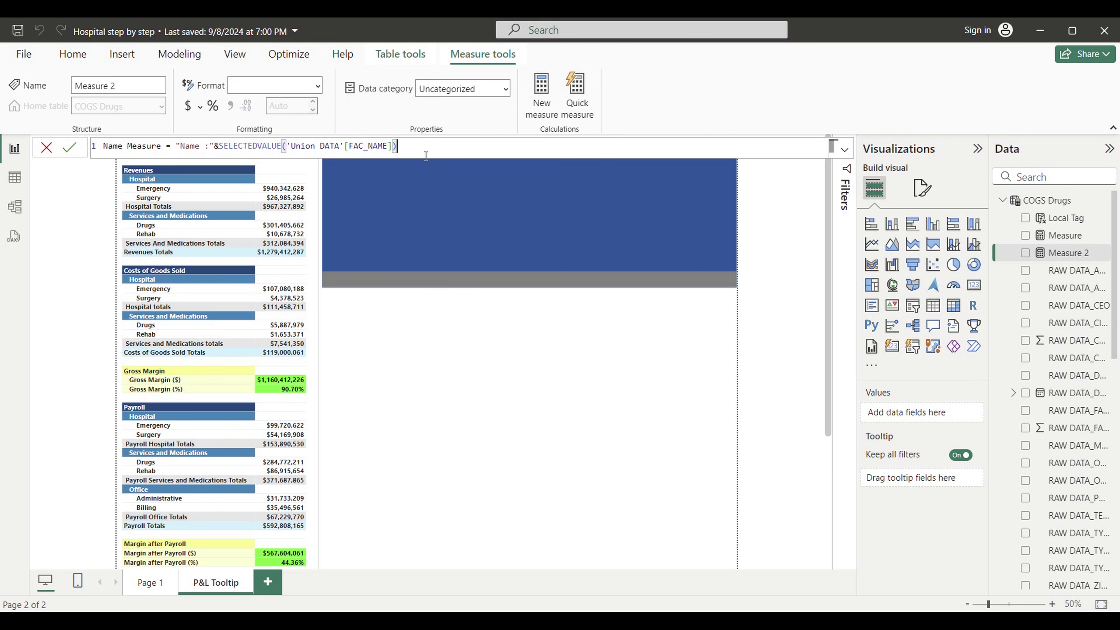
key(Return)
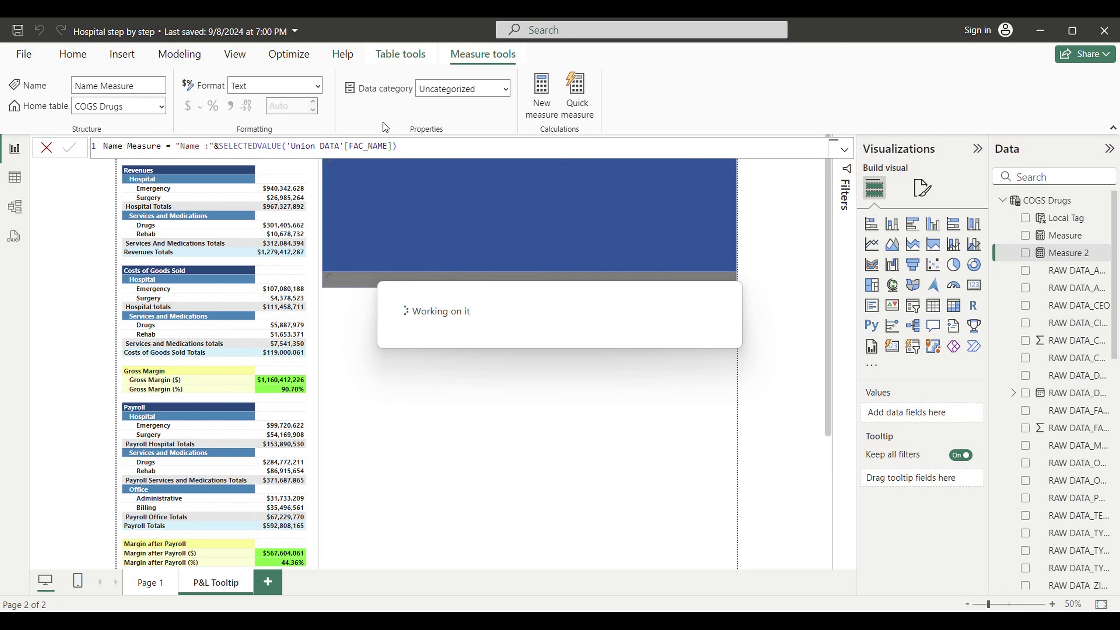
Set Measures Table as Name Measure's home table and widen the Data pane
click(161, 107)
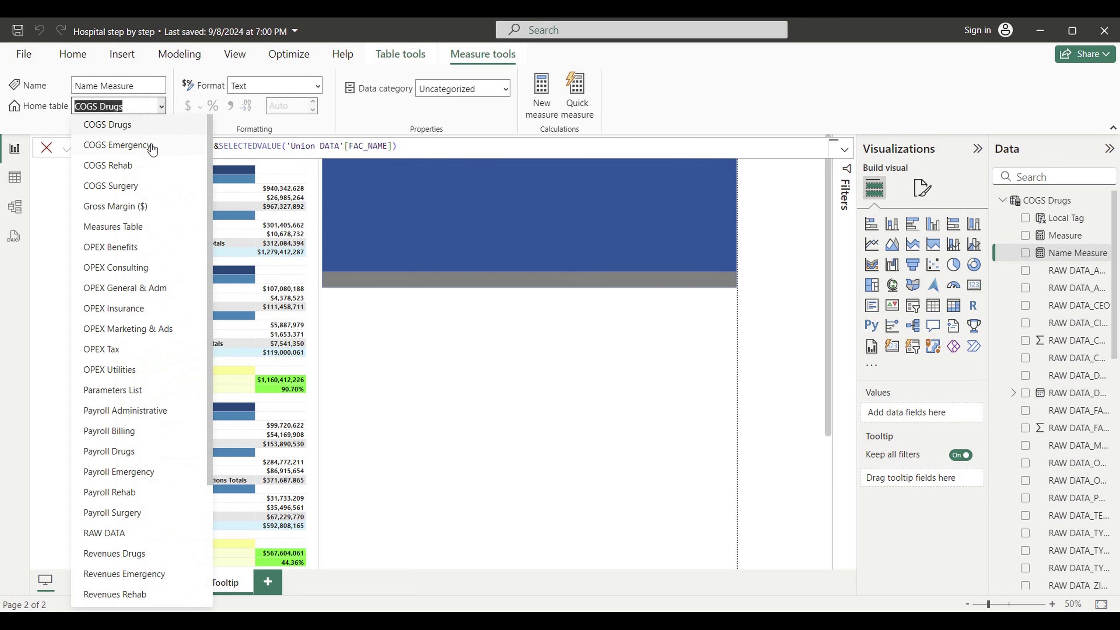
click(120, 230)
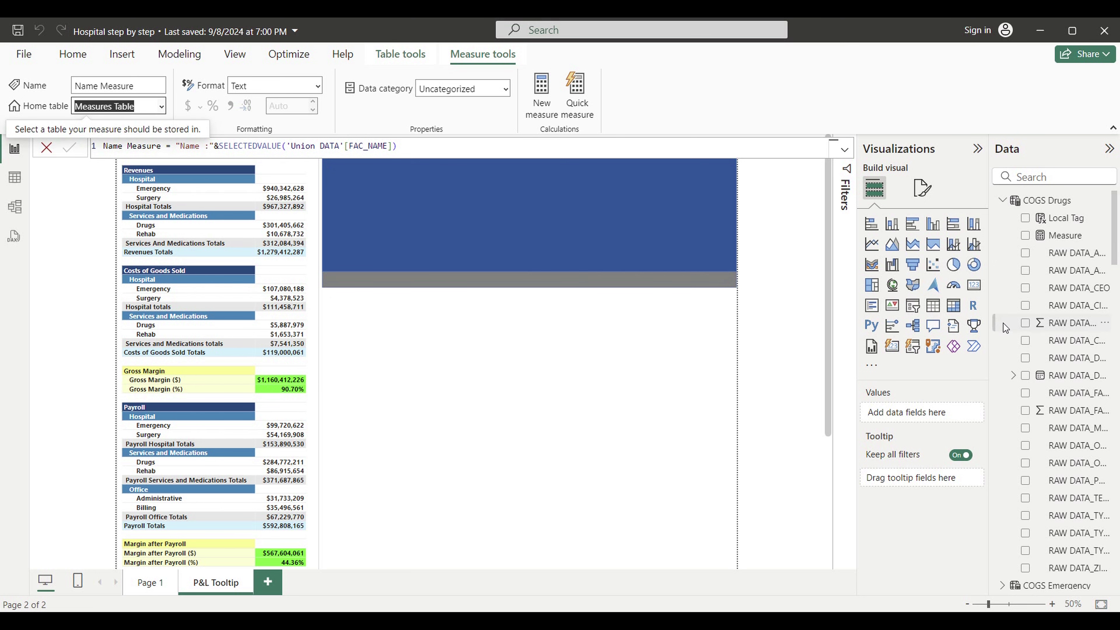
drag(997, 327, 876, 326)
click(889, 201)
scroll(972, 384, down, 5)
scroll(982, 411, down, 5)
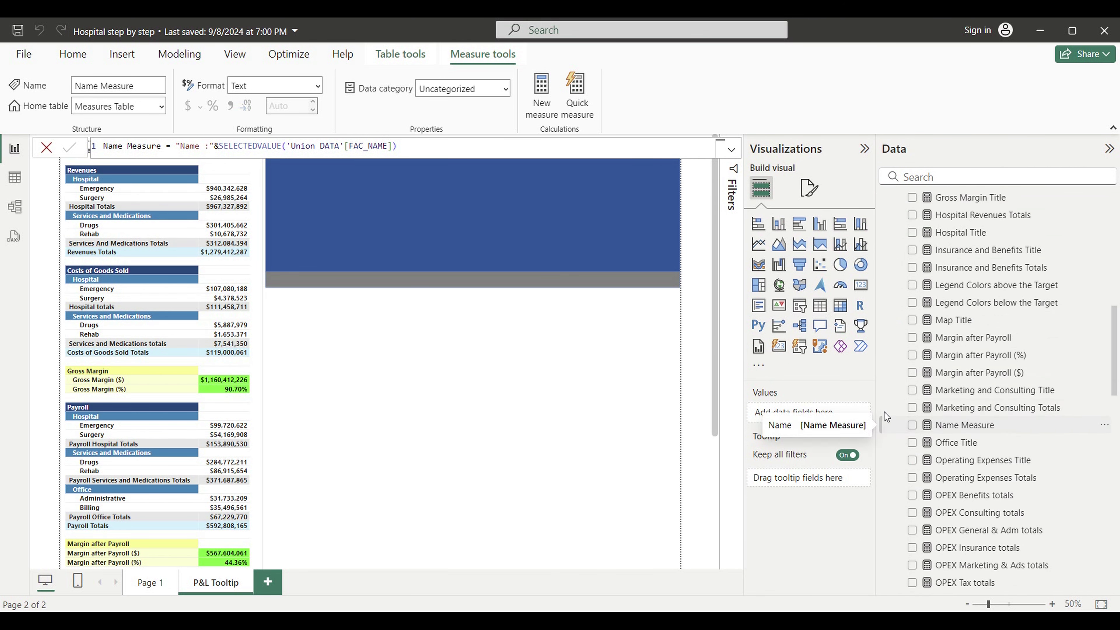
Collapse Measures Table, expand Union DATA's fields, and switch to Table view
click(365, 313)
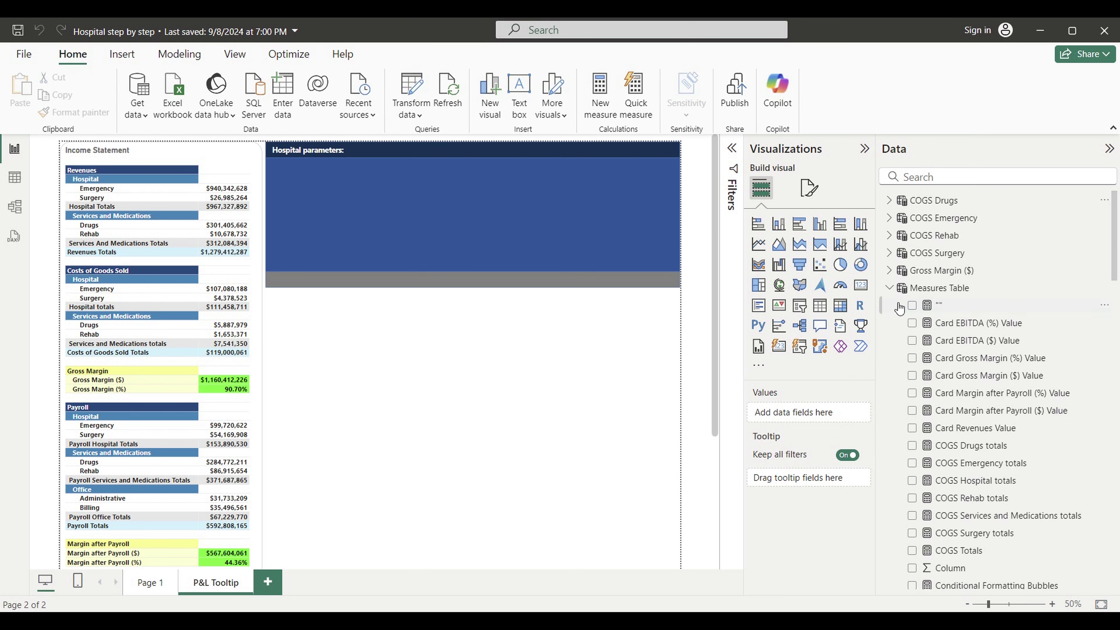
click(889, 288)
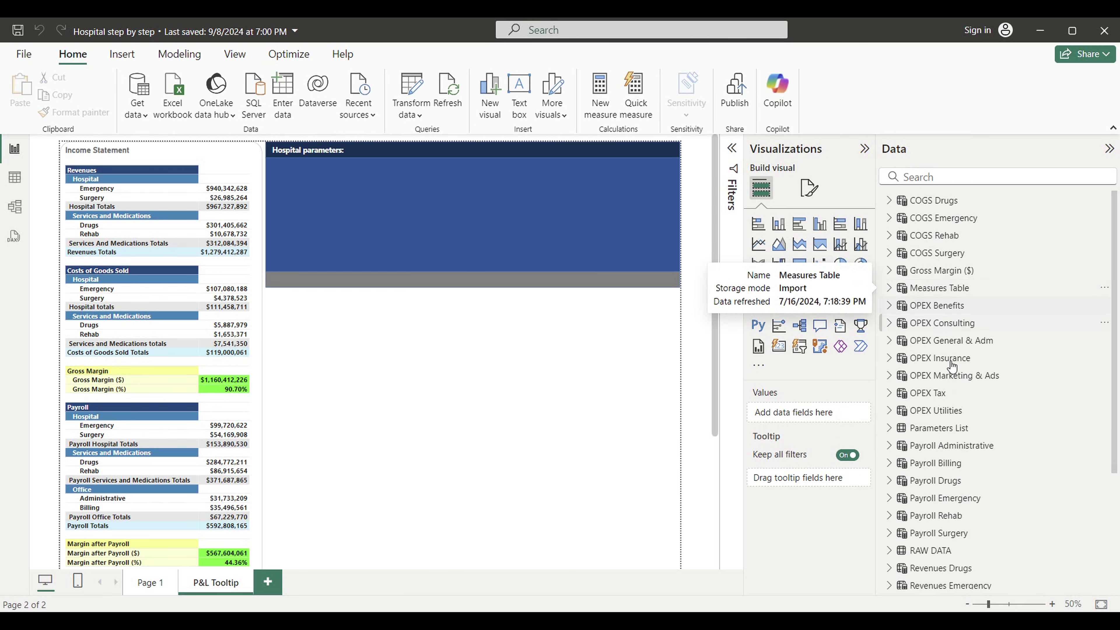
scroll(955, 375, down, 4)
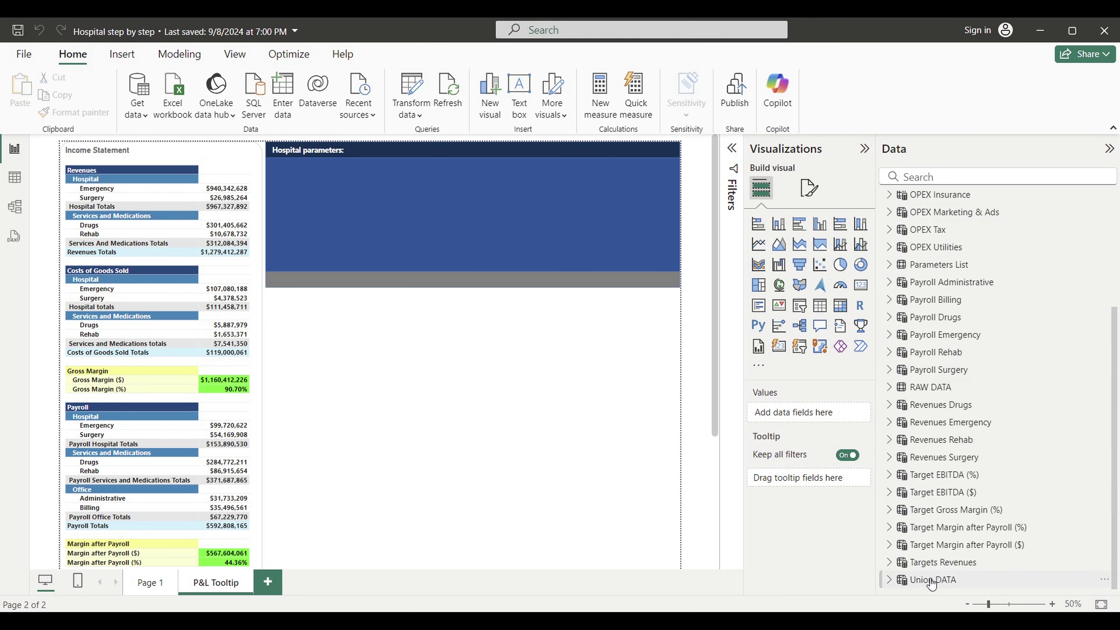
click(889, 579)
scroll(969, 507, down, 6)
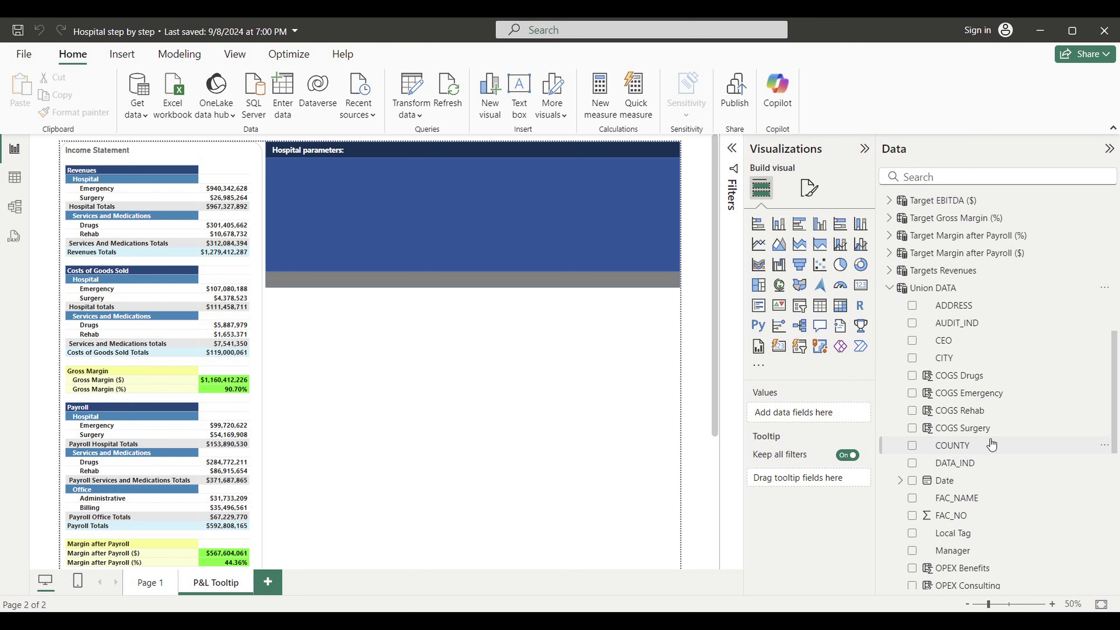
scroll(970, 485, down, 3)
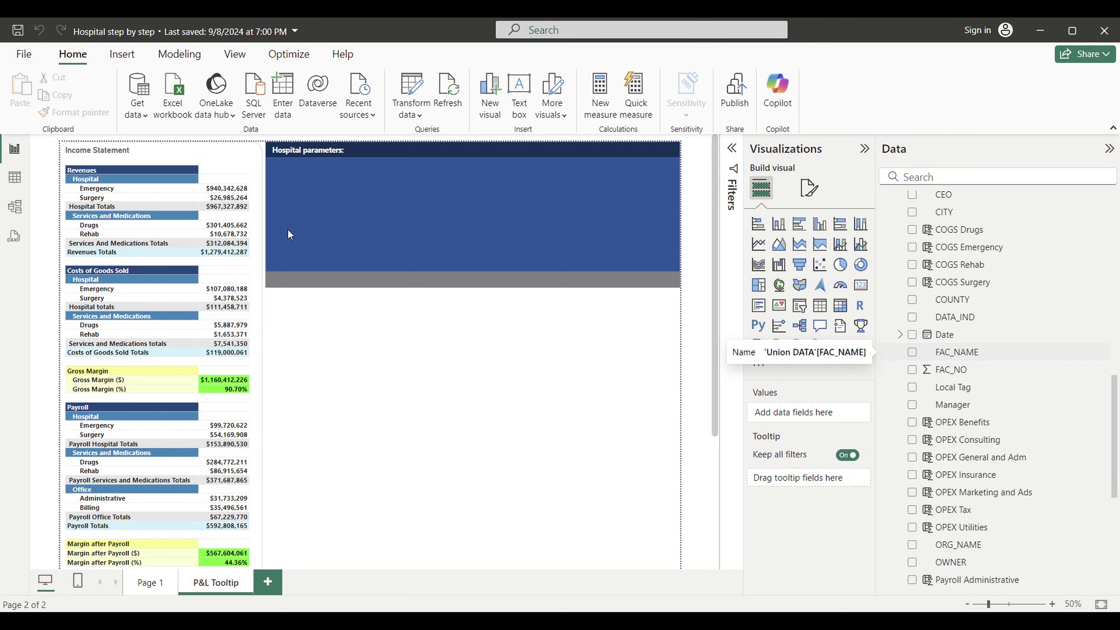
click(16, 179)
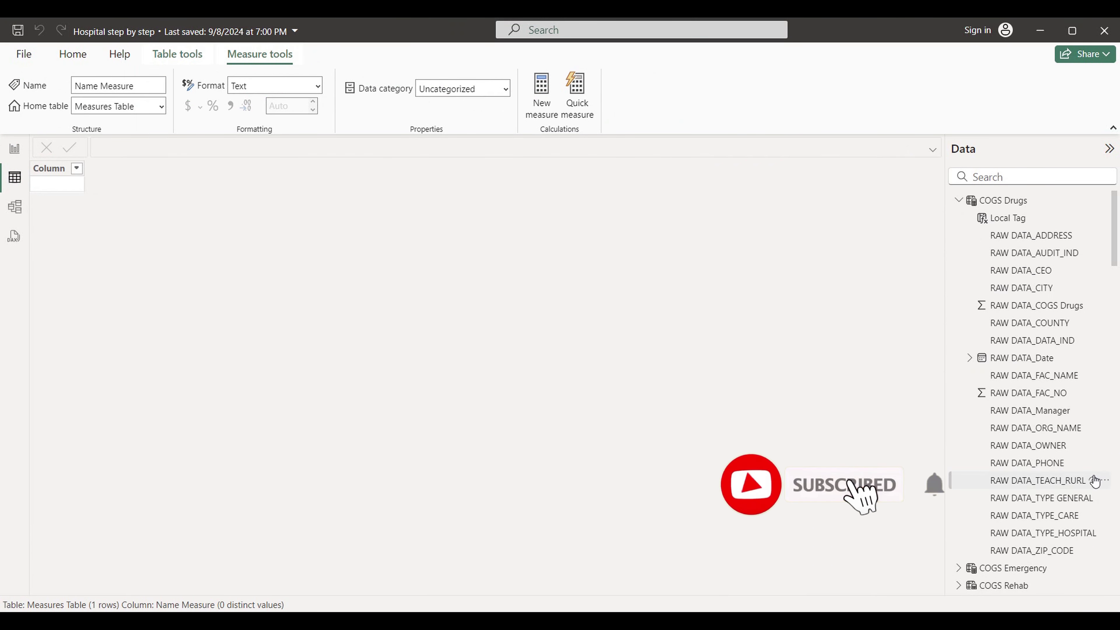
Collapse the COGS Drugs and Measures Table field lists and display the Union DATA table's rows
click(959, 200)
click(959, 287)
scroll(997, 330, down, 3)
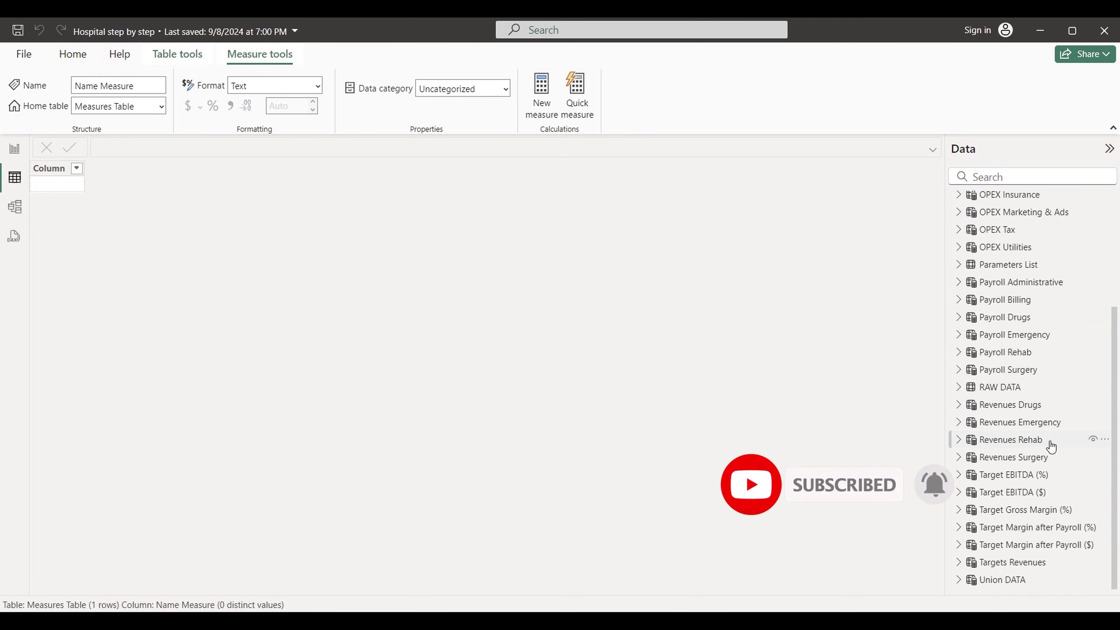
click(976, 579)
click(1006, 578)
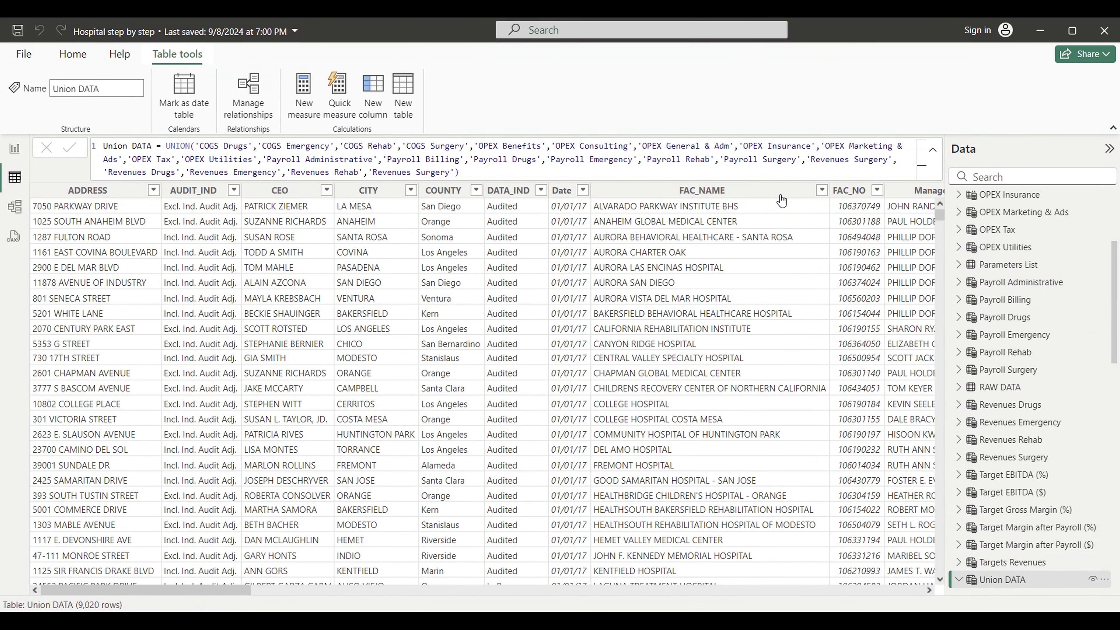
Browse the FAC_NAME filter's facility names and cancel without applying a filter
click(822, 191)
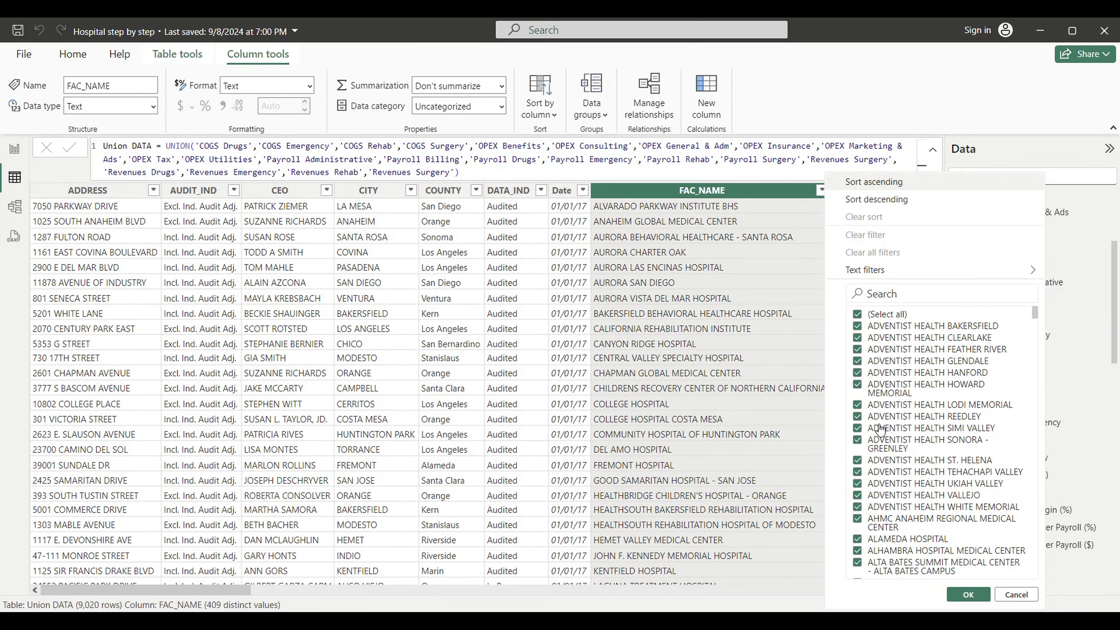
scroll(892, 485, down, 15)
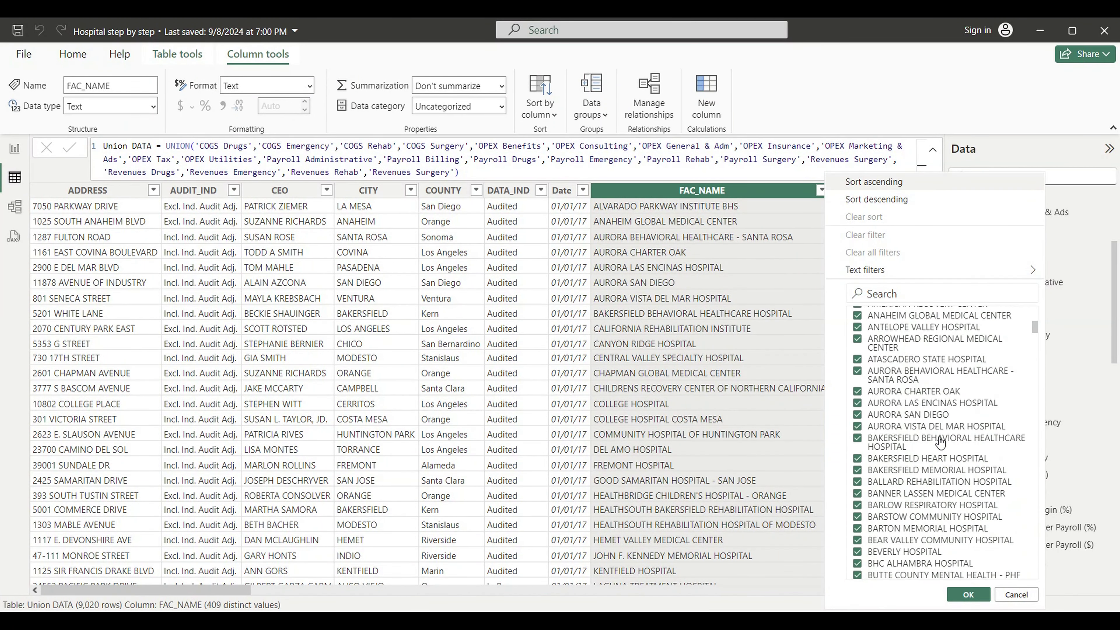
drag(1034, 368, 1034, 298)
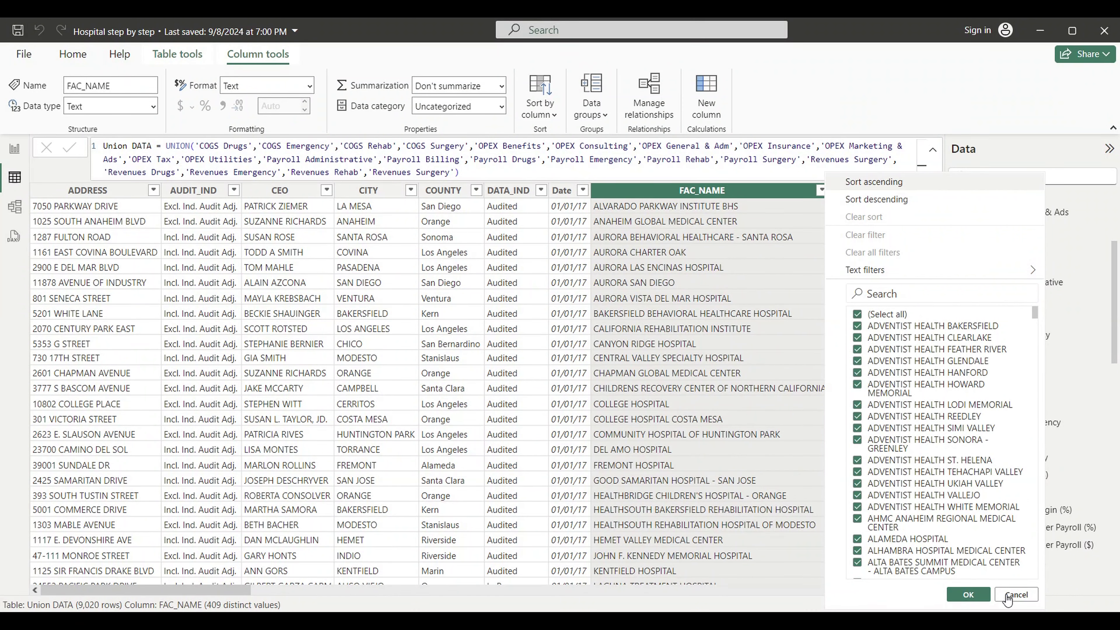
click(1016, 597)
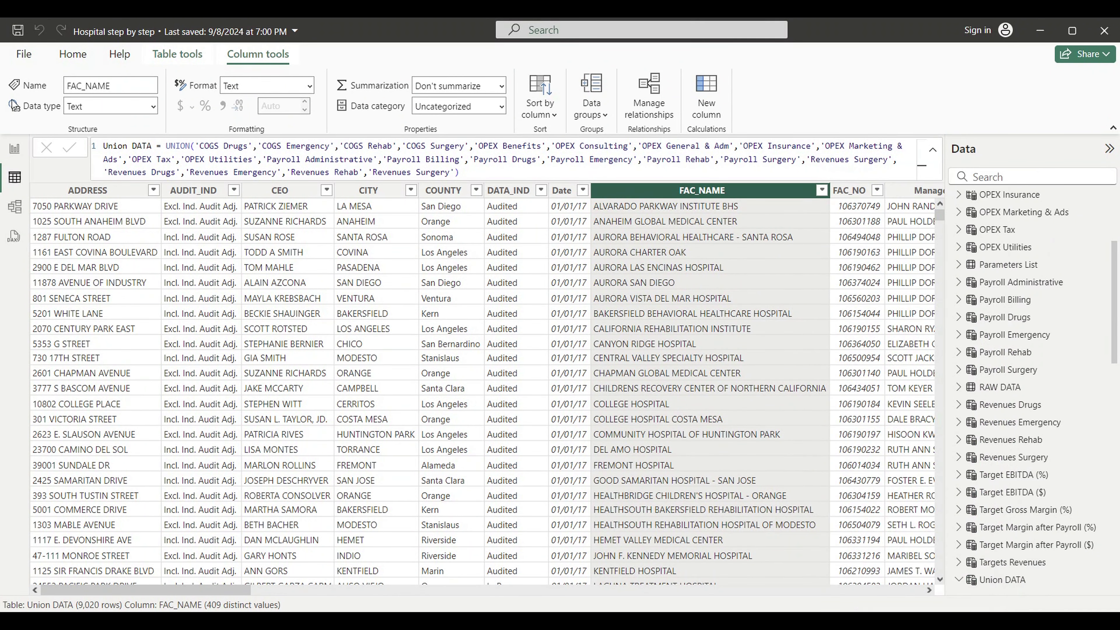
Return to the report canvas, show the Selection pane and select the large navy shape
click(17, 150)
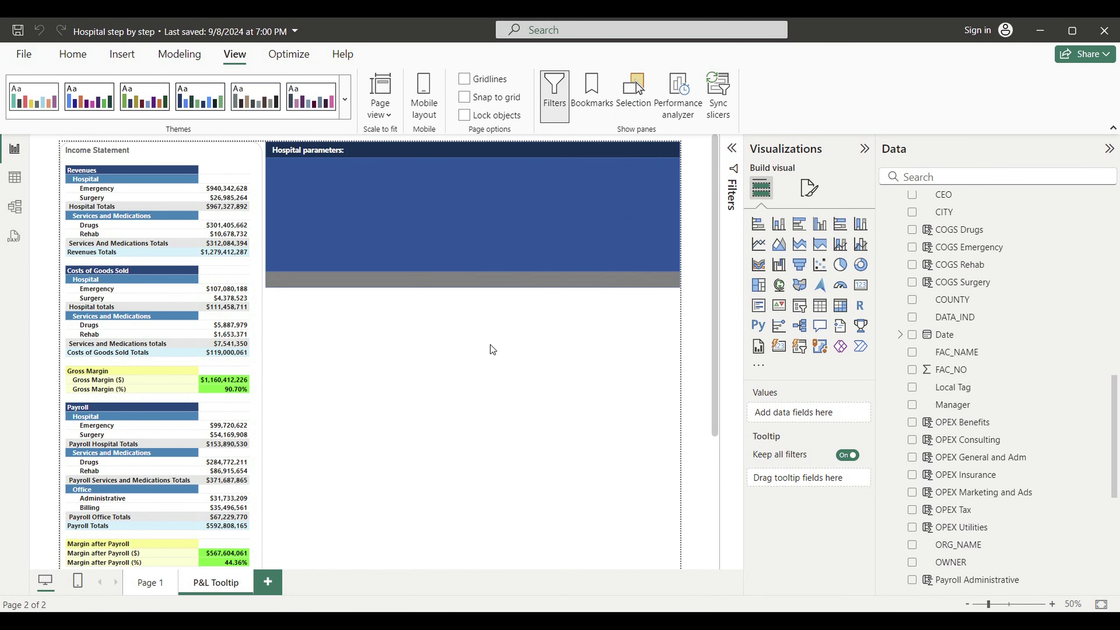
click(634, 94)
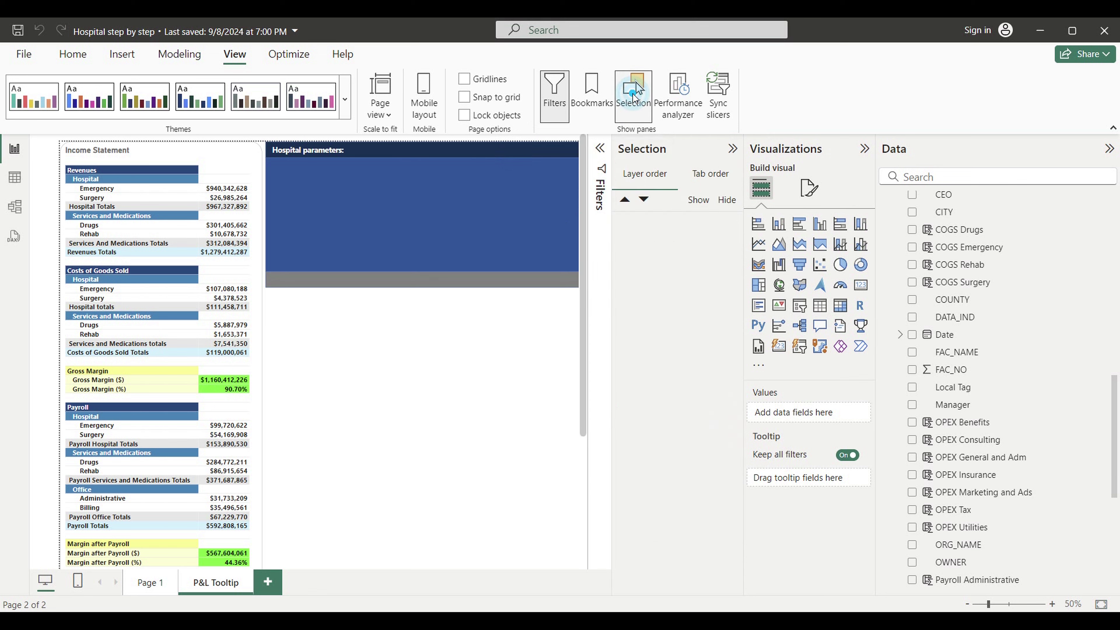
click(402, 212)
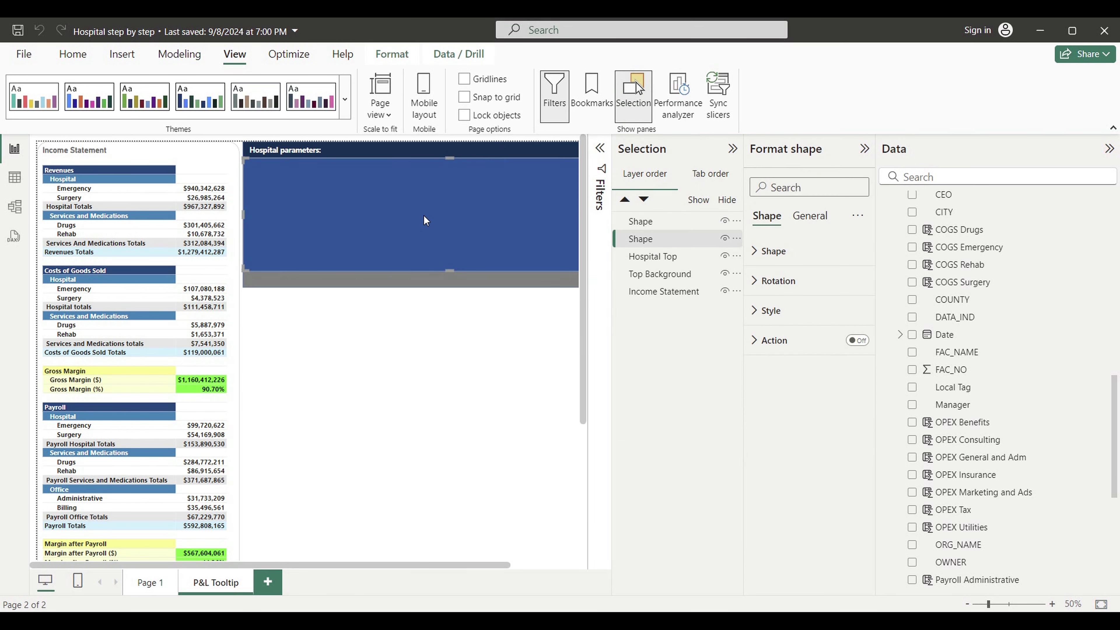
Rename the navy shape's layer to Hospital Middle and close the Selection pane
double_click(656, 242)
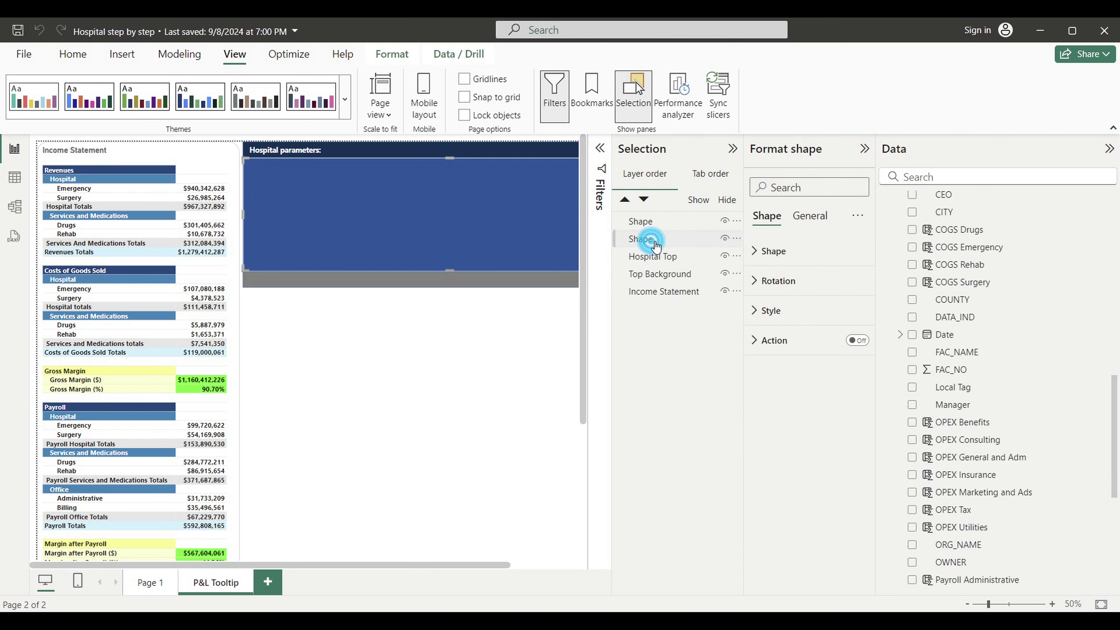
text(Hospital Niddle)
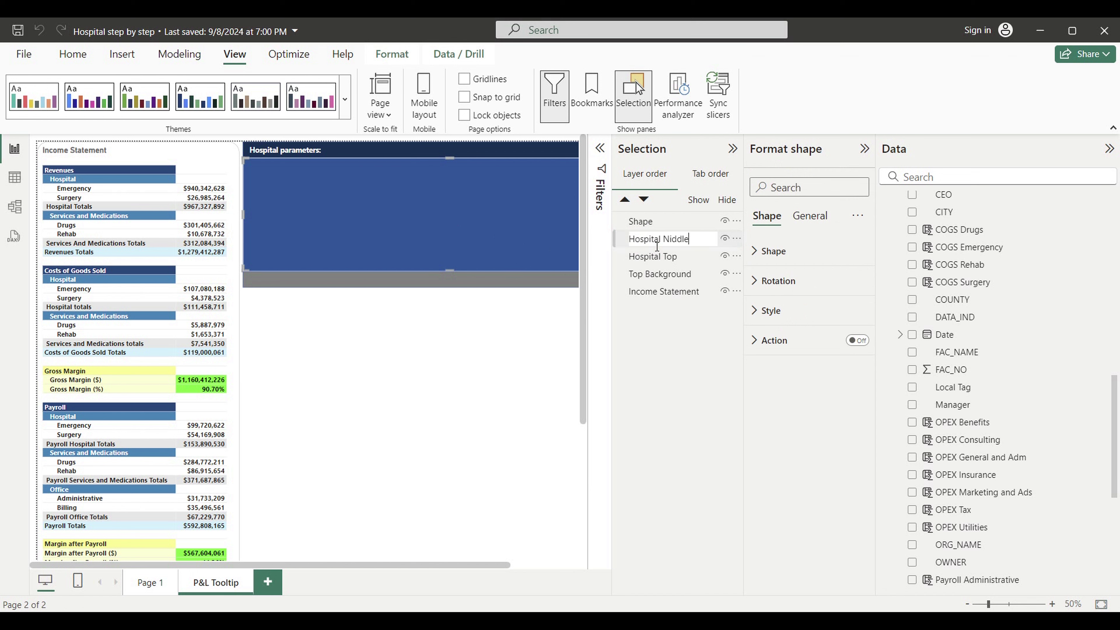
key(BackSpace)
key(BackSpace)
click(661, 317)
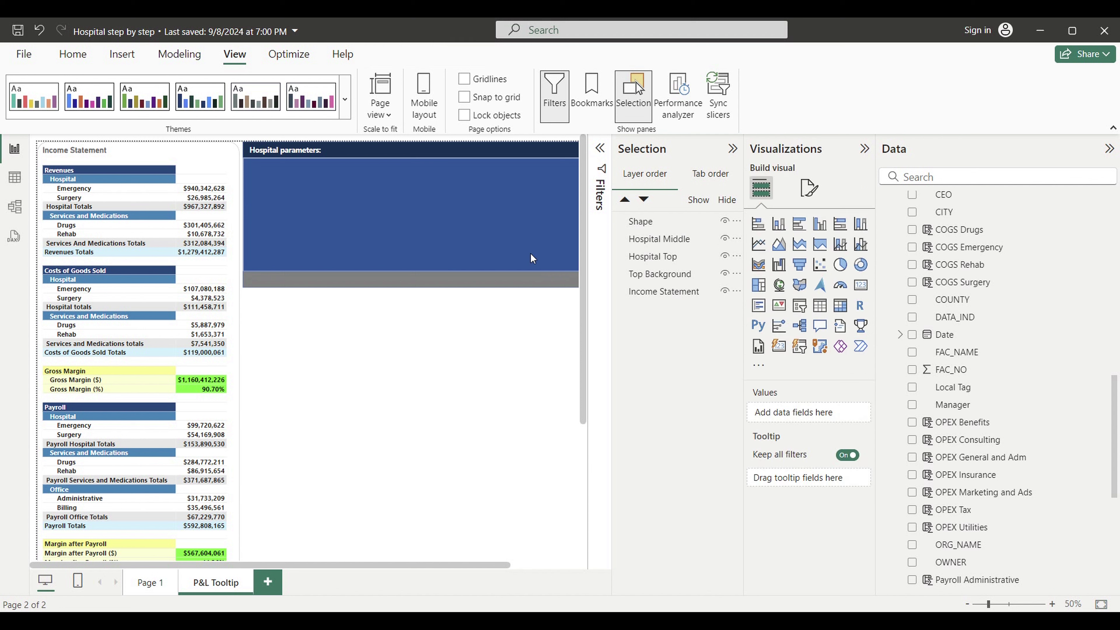
click(732, 148)
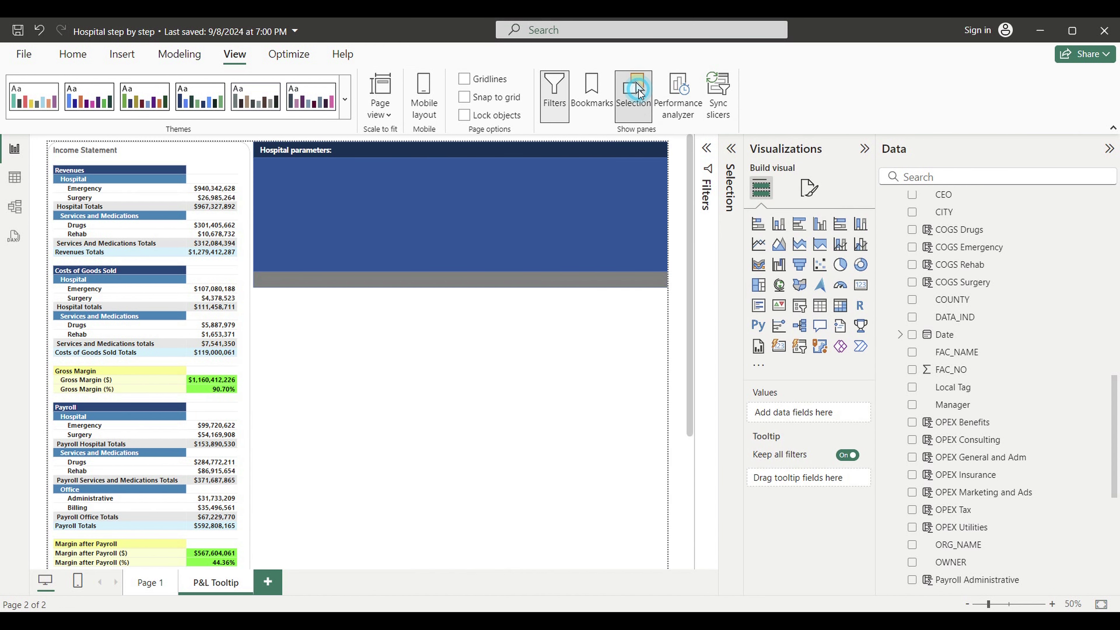
click(638, 90)
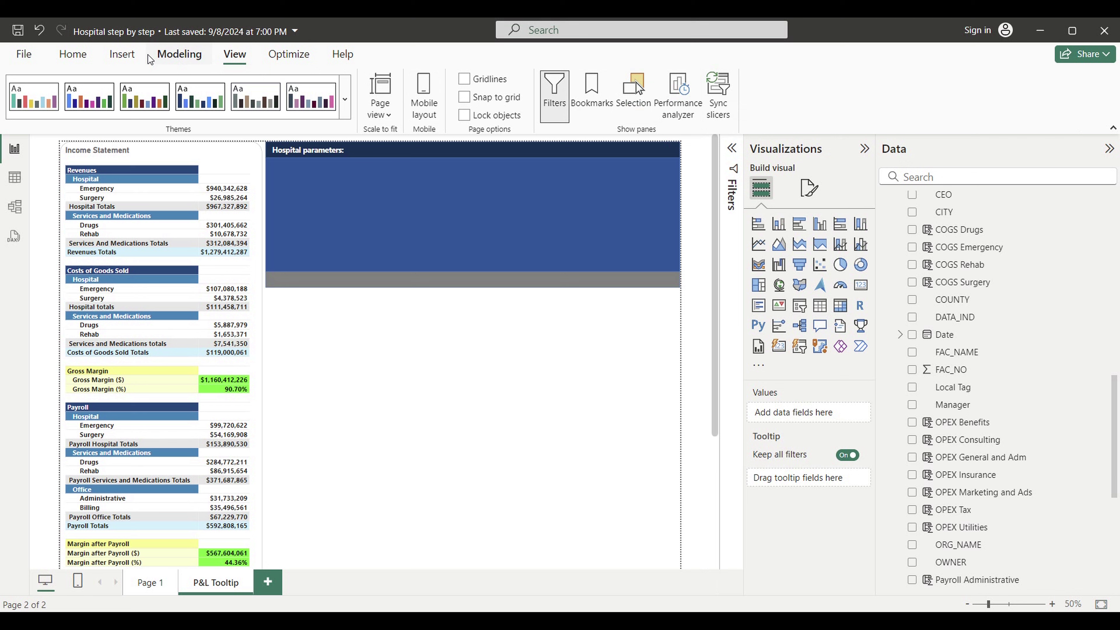
Insert a rectangle and shrink it to a thin strip just below the grey band
click(122, 55)
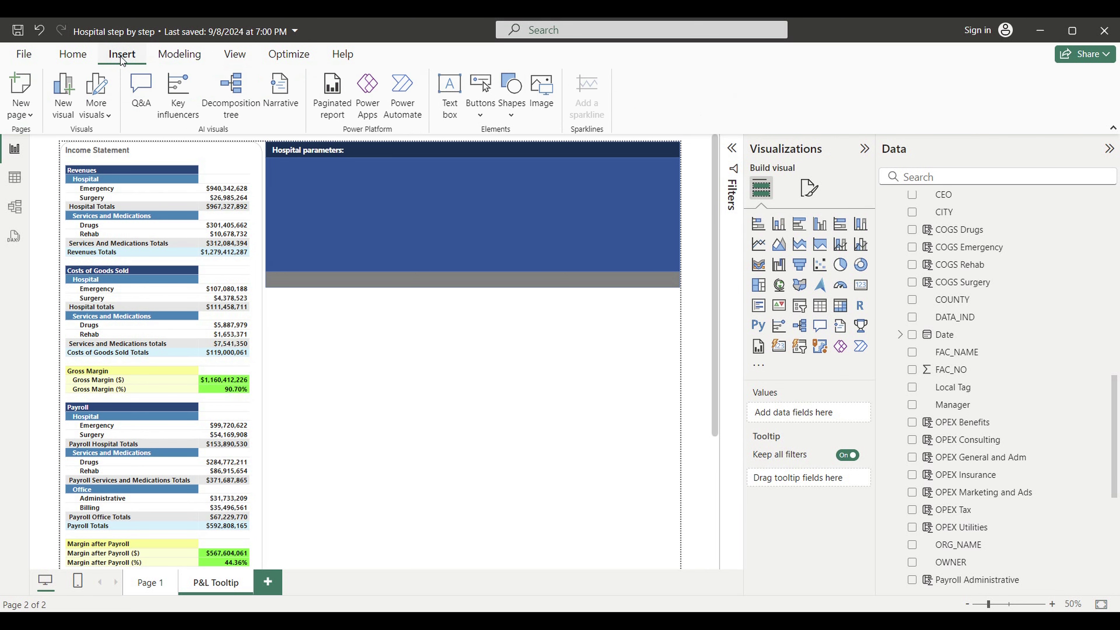
click(516, 114)
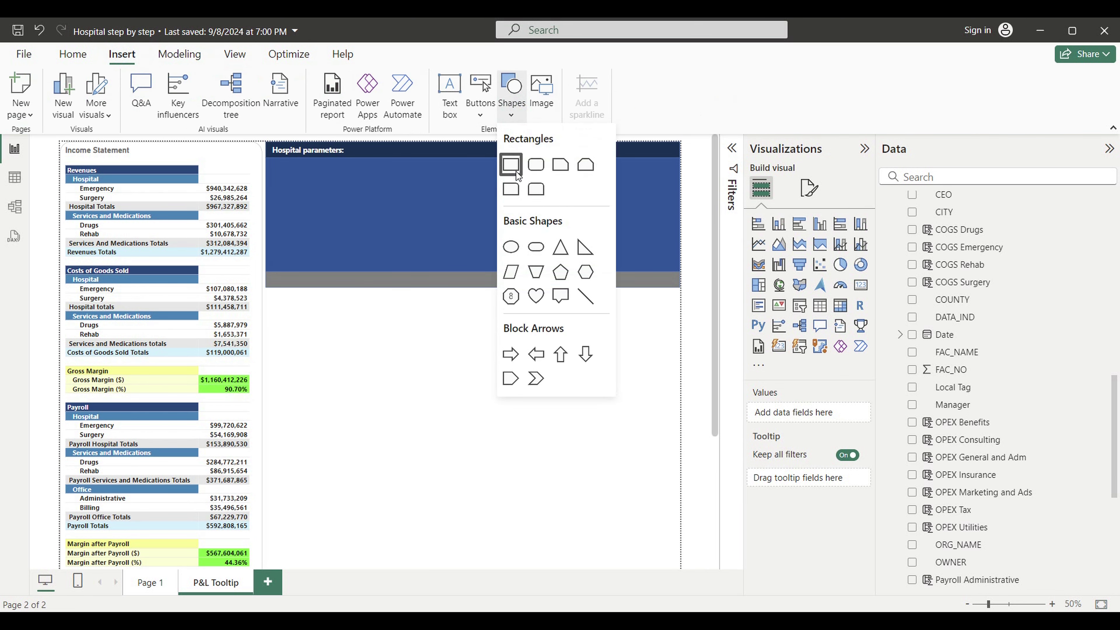
click(515, 172)
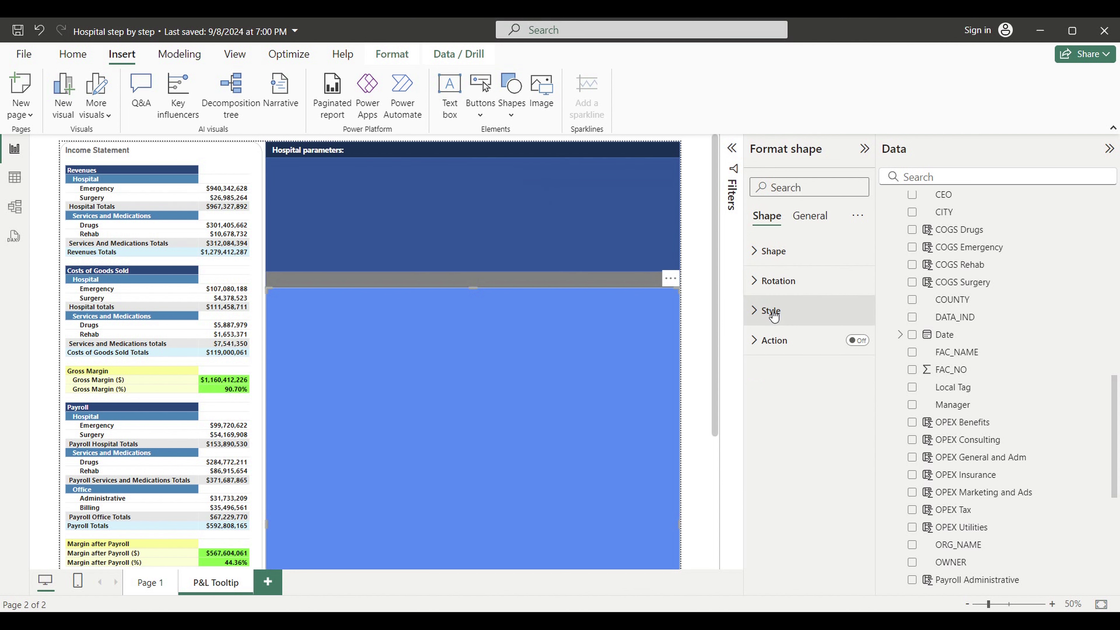
click(764, 312)
scroll(558, 412, down, 5)
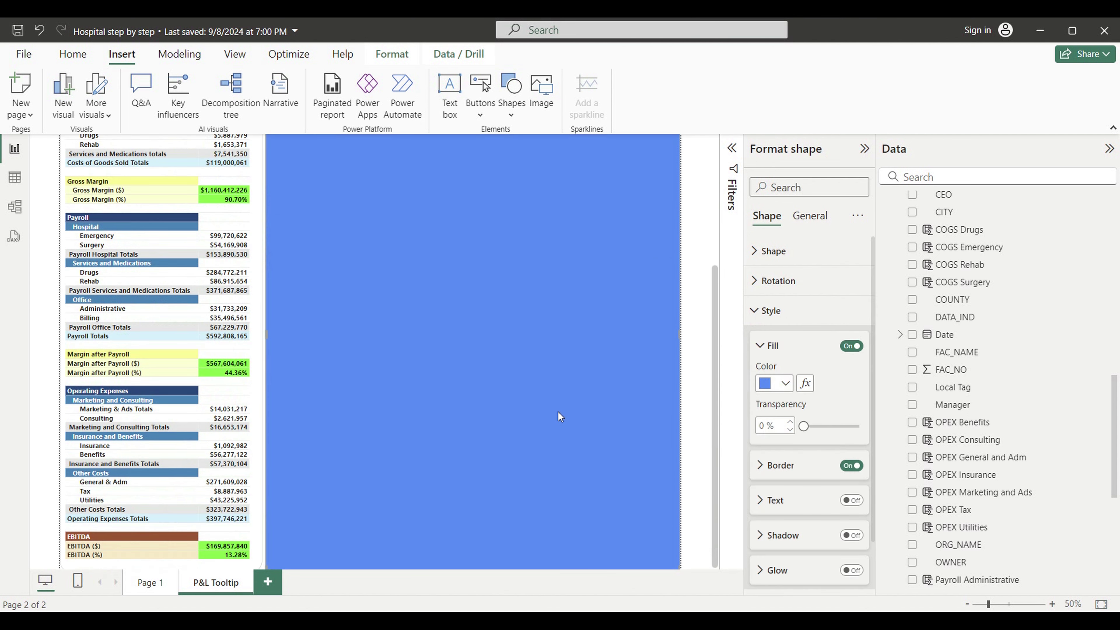
drag(479, 571, 457, 192)
scroll(495, 277, up, 2)
scroll(495, 277, up, 4)
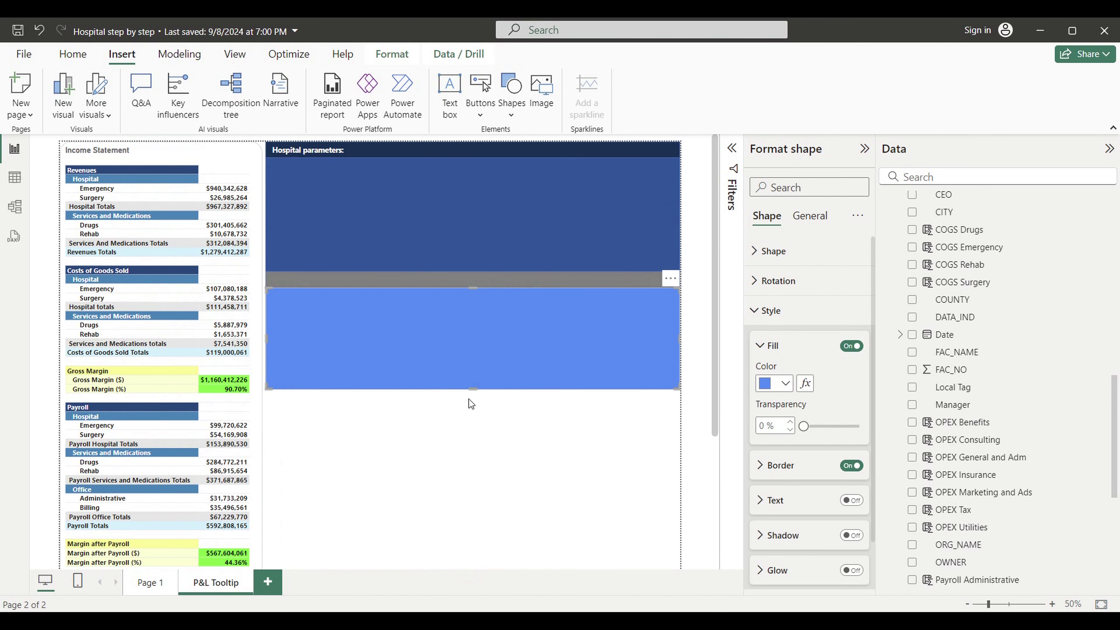
drag(470, 392, 483, 301)
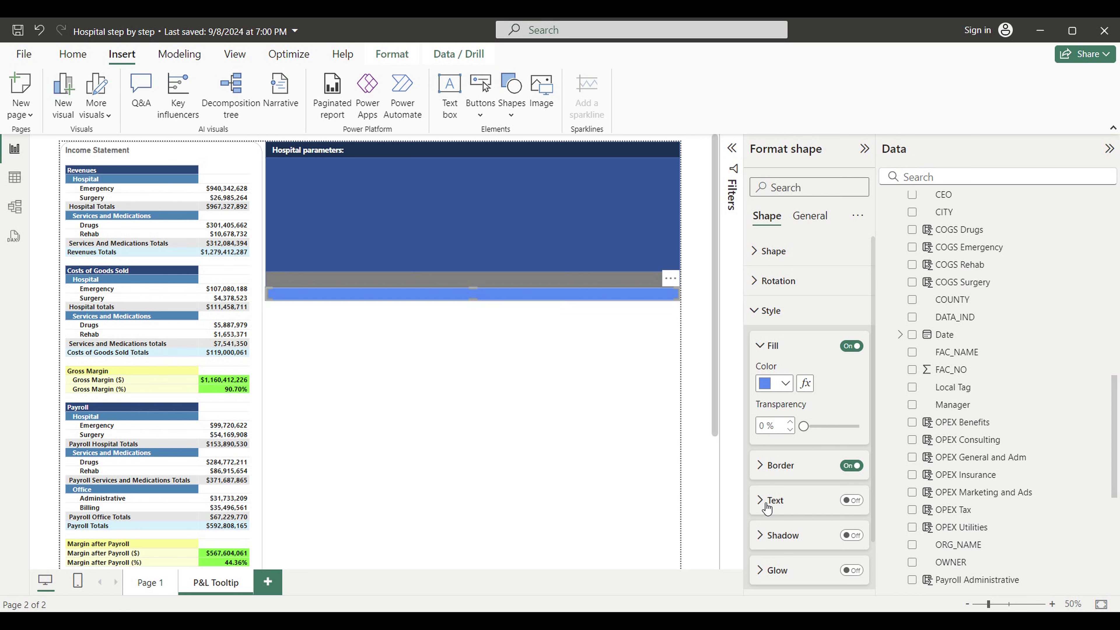
Give the rectangle 100% fill transparency and no border, with text on and driven by a field value
drag(802, 426, 852, 435)
click(867, 435)
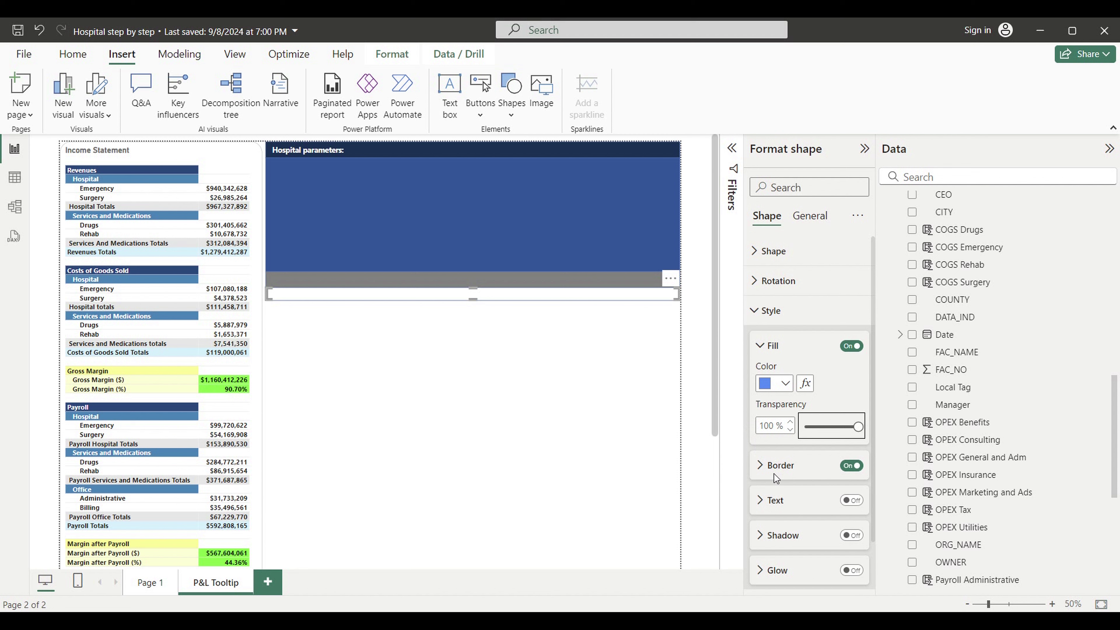
click(851, 470)
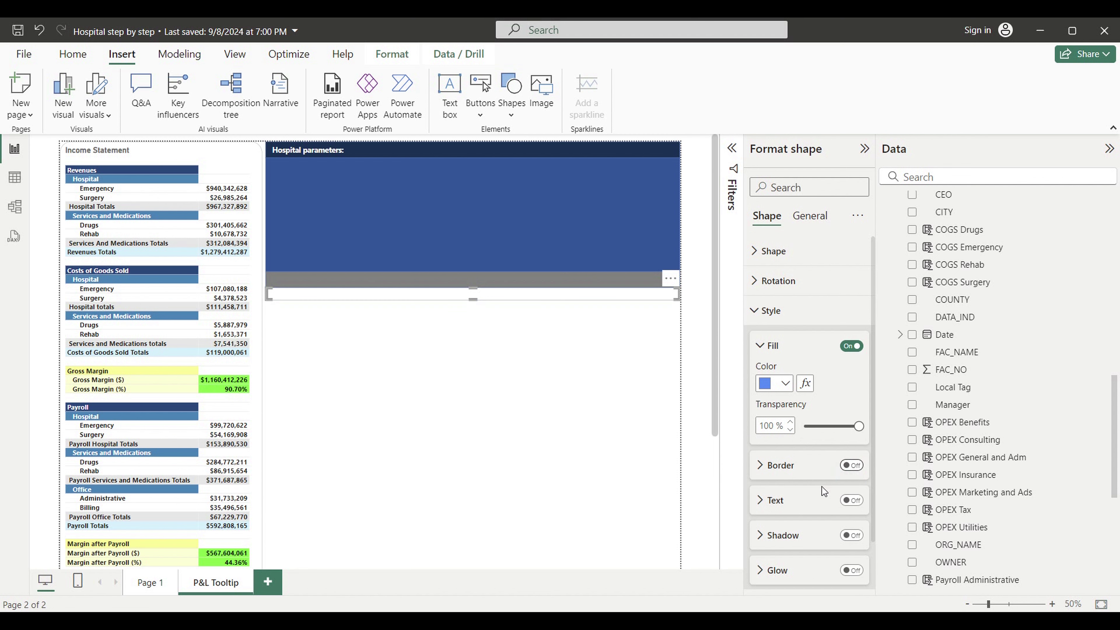
click(861, 502)
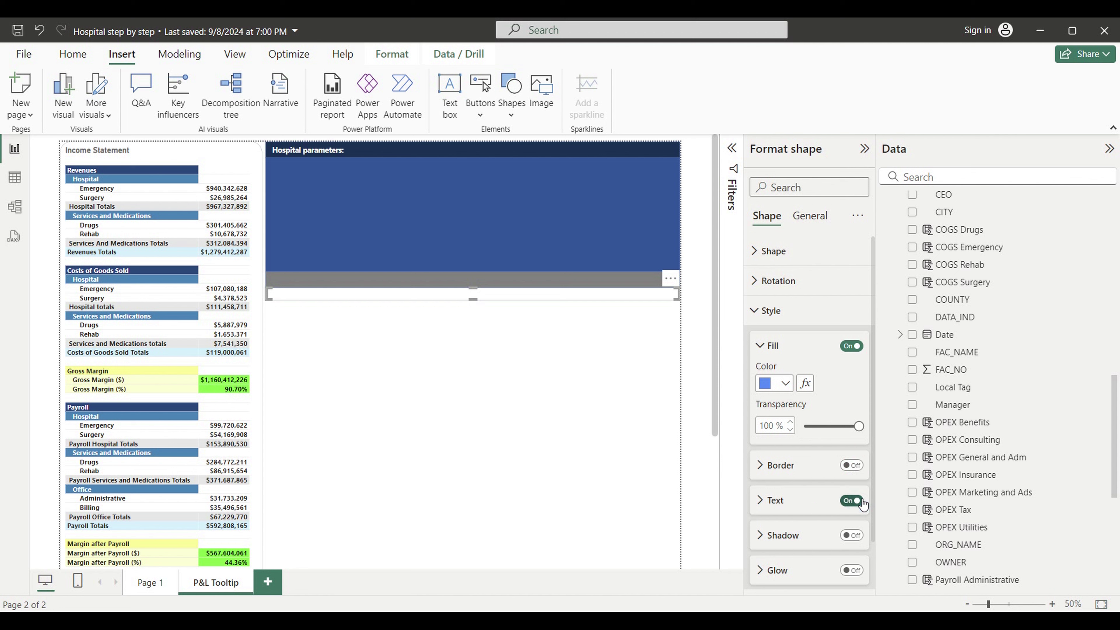
click(764, 506)
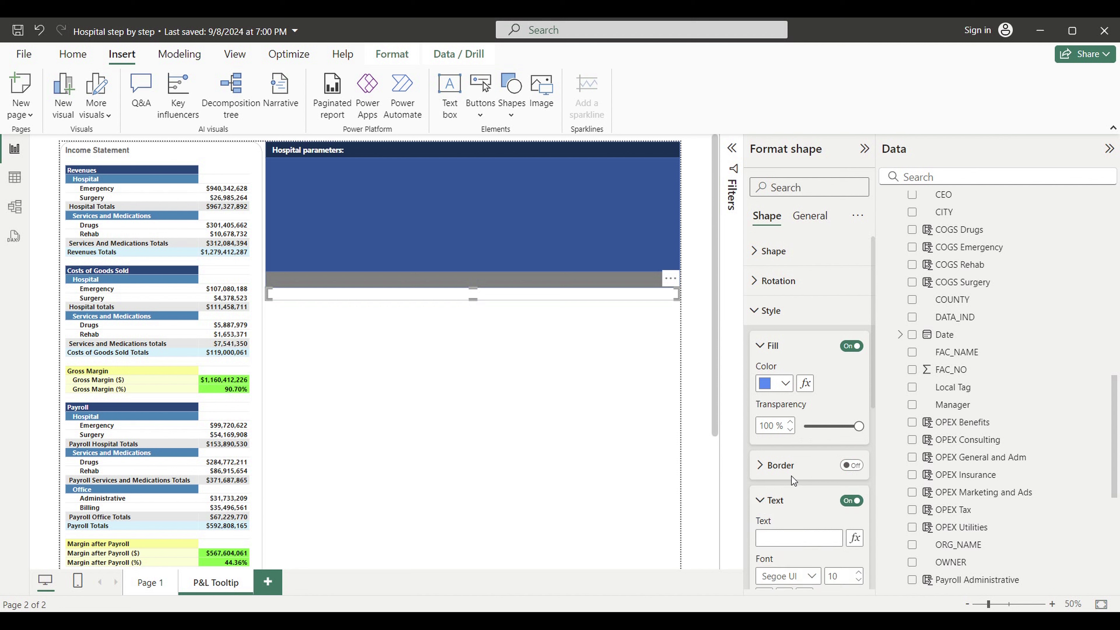
scroll(792, 479, down, 5)
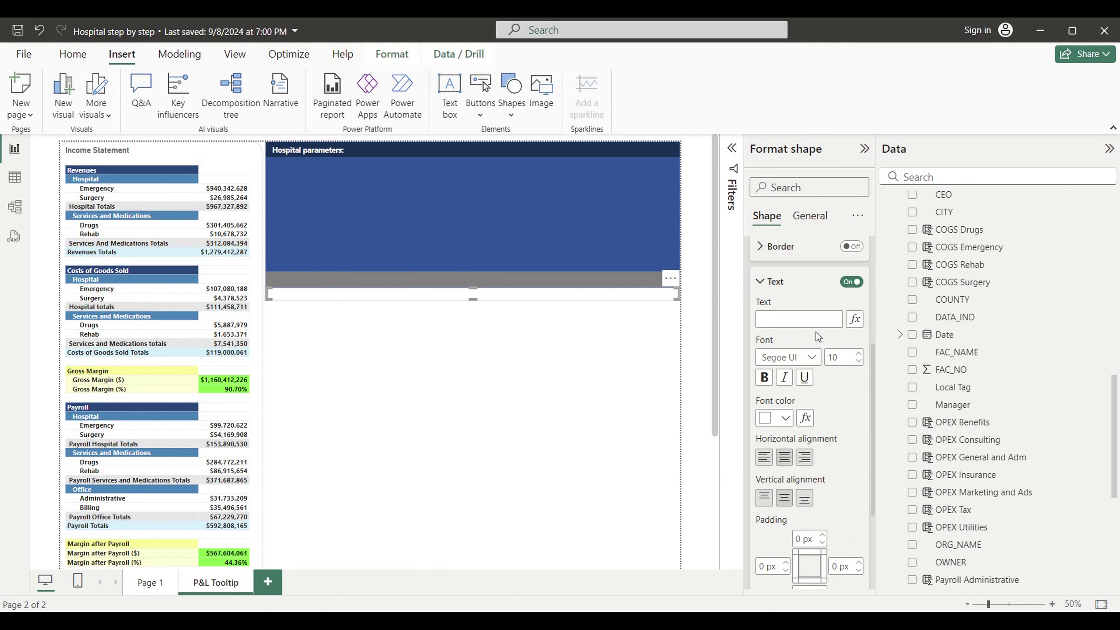
click(855, 319)
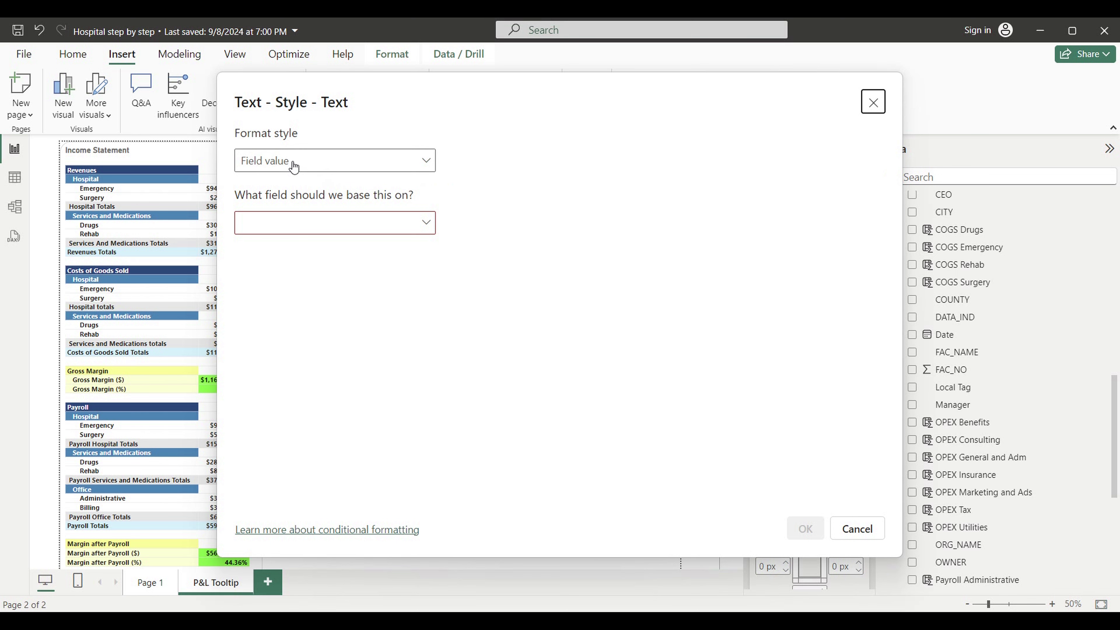
Base the shape's text on Name Measure from the Measures Table and confirm with OK
click(426, 221)
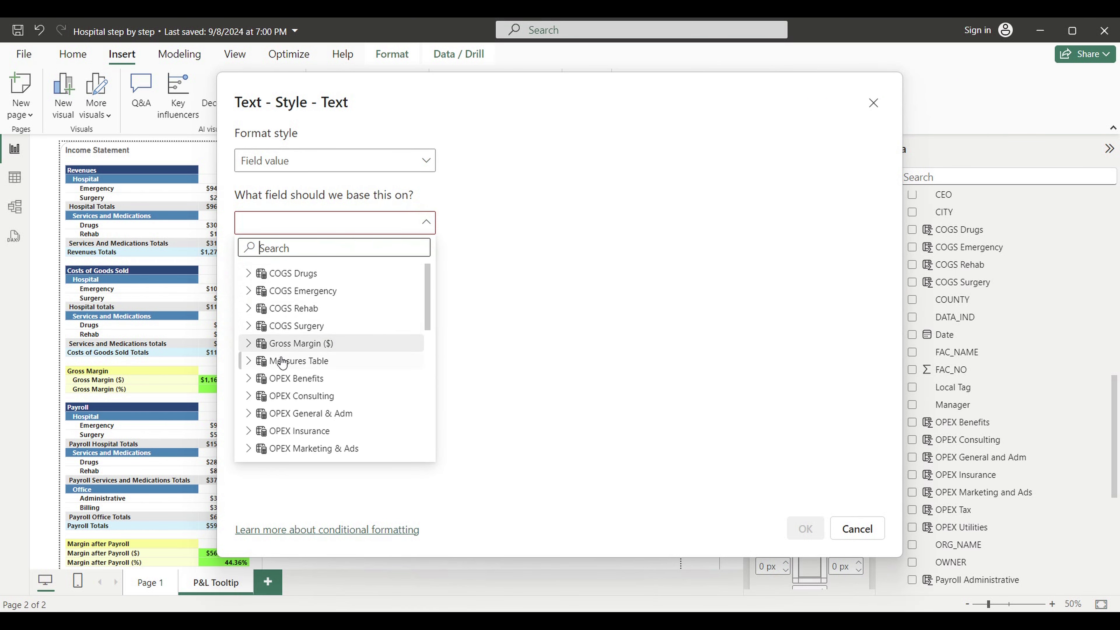
click(250, 362)
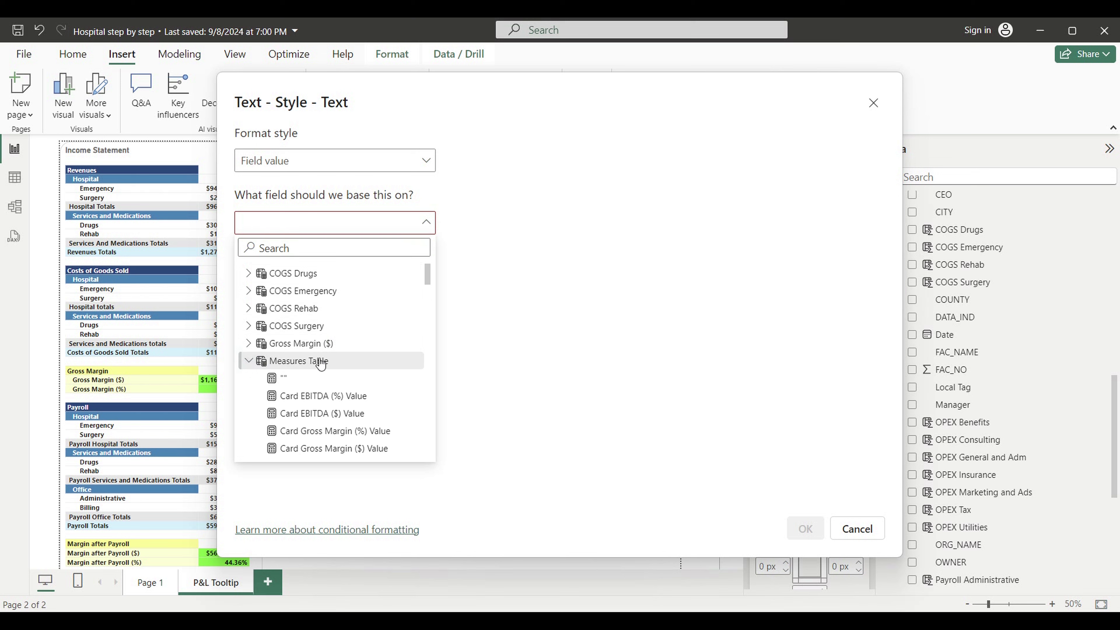
scroll(321, 361, down, 2)
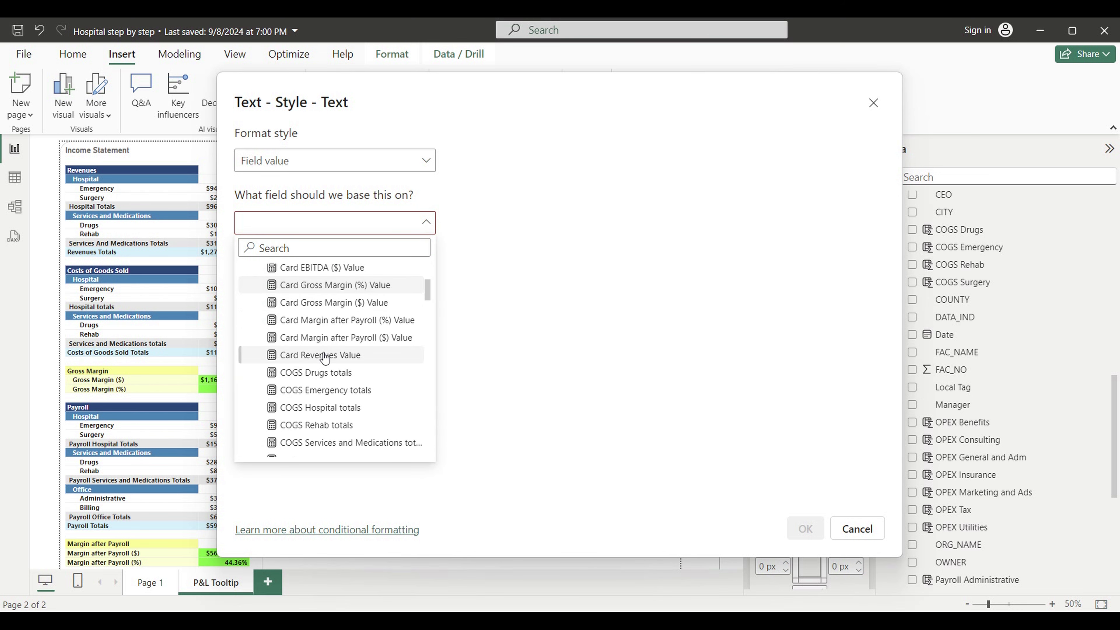
scroll(326, 357, down, 5)
scroll(331, 353, down, 3)
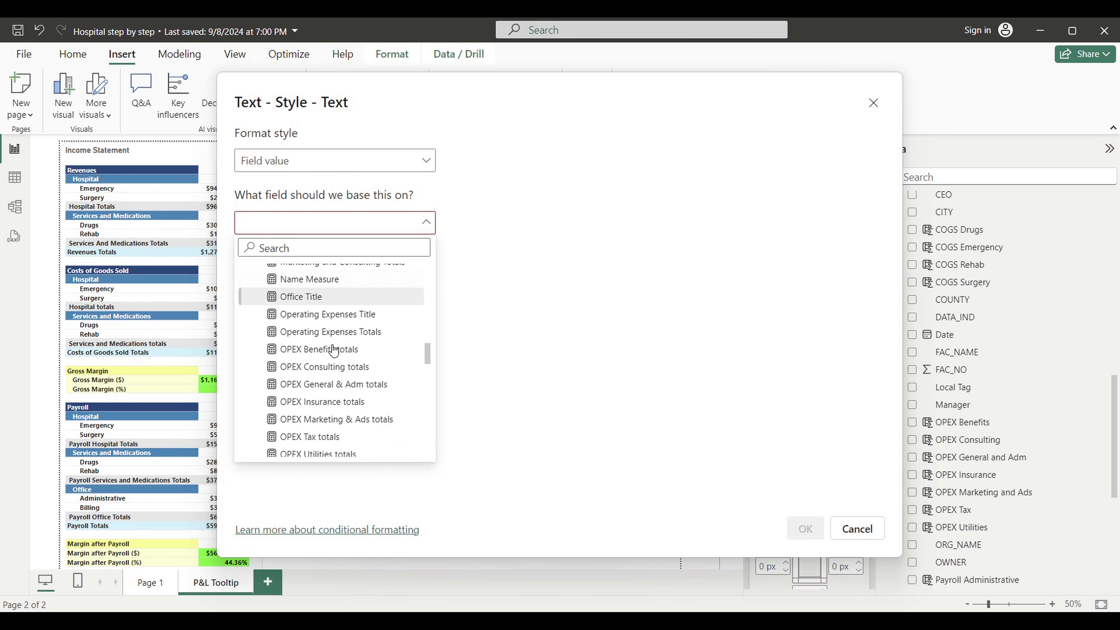
click(312, 279)
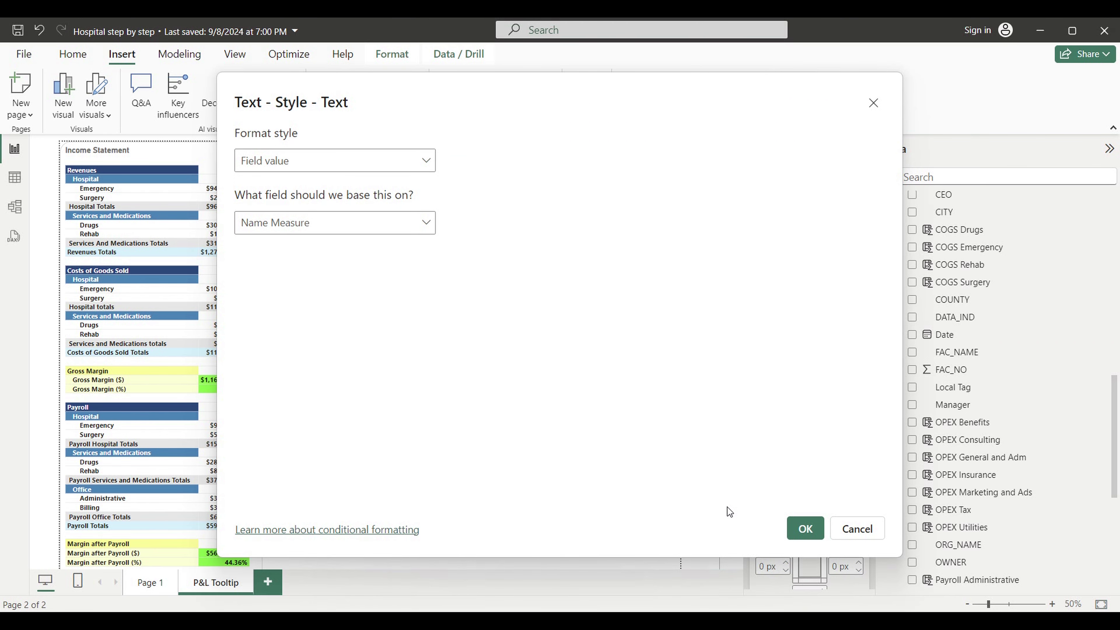
click(805, 528)
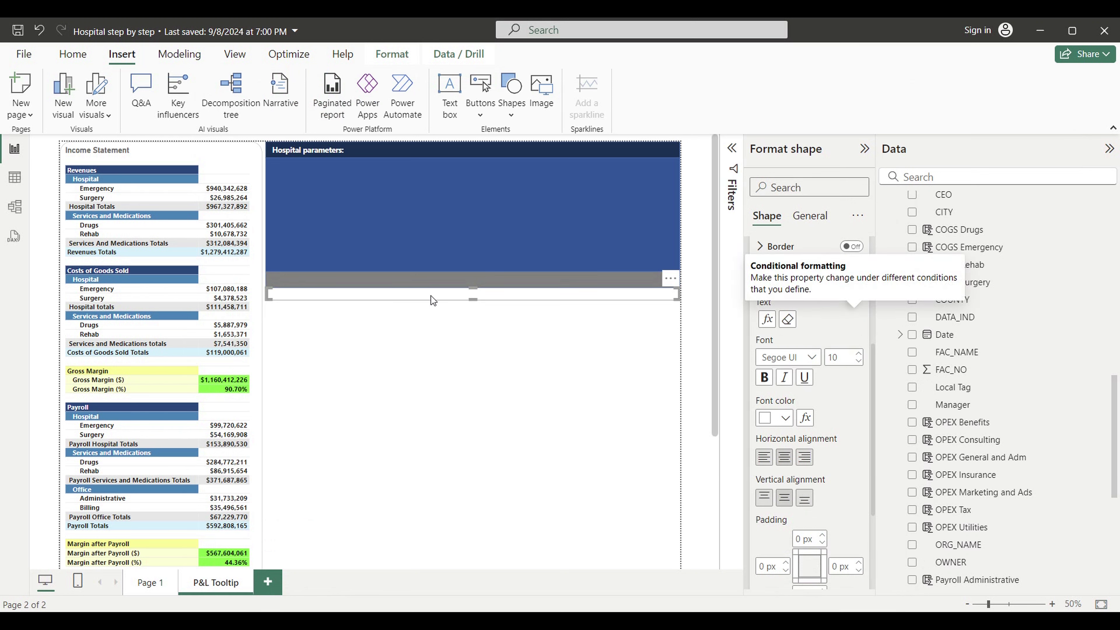
Move the Name text into the navy panel and make it left-aligned, size 15, bold
drag(429, 296, 422, 166)
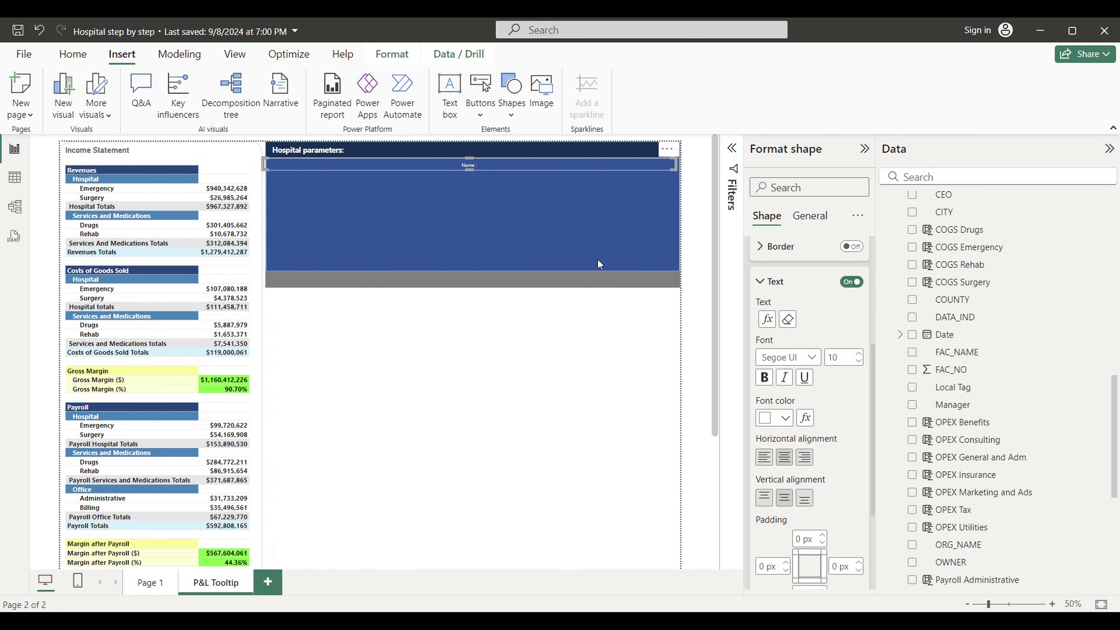
click(767, 460)
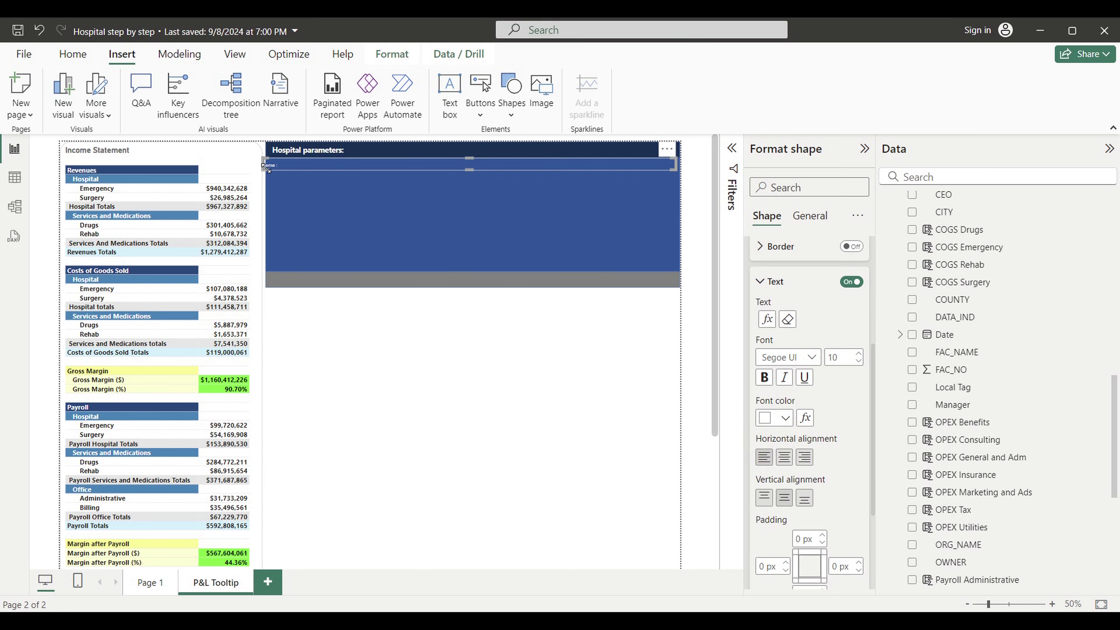
click(846, 362)
text(15)
click(764, 377)
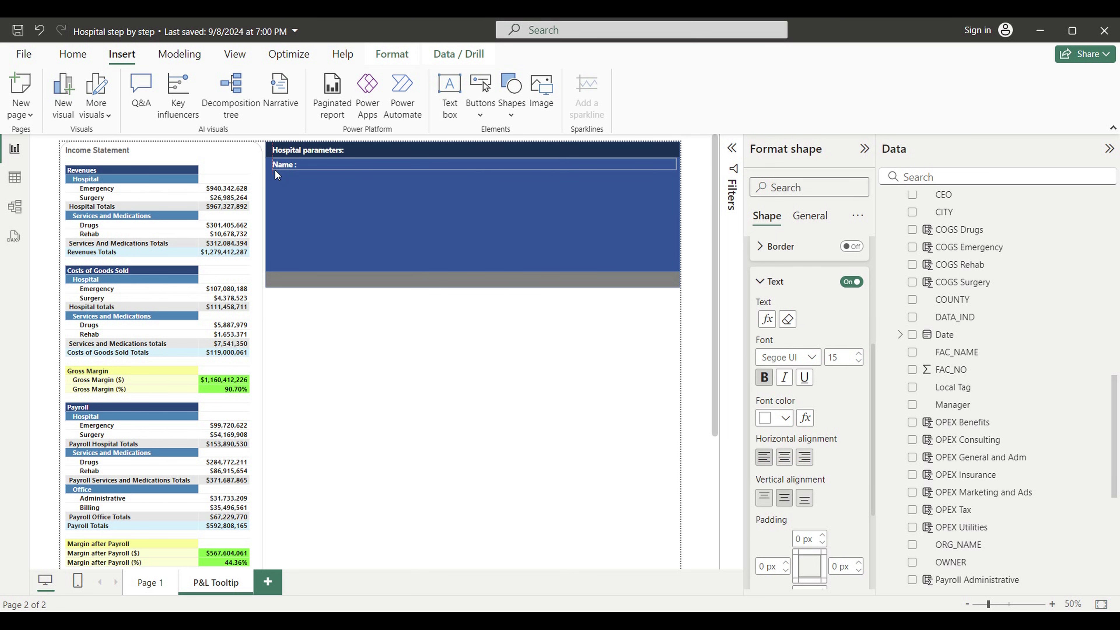
Resize the Name text box to about half the navy panel's width
click(275, 171)
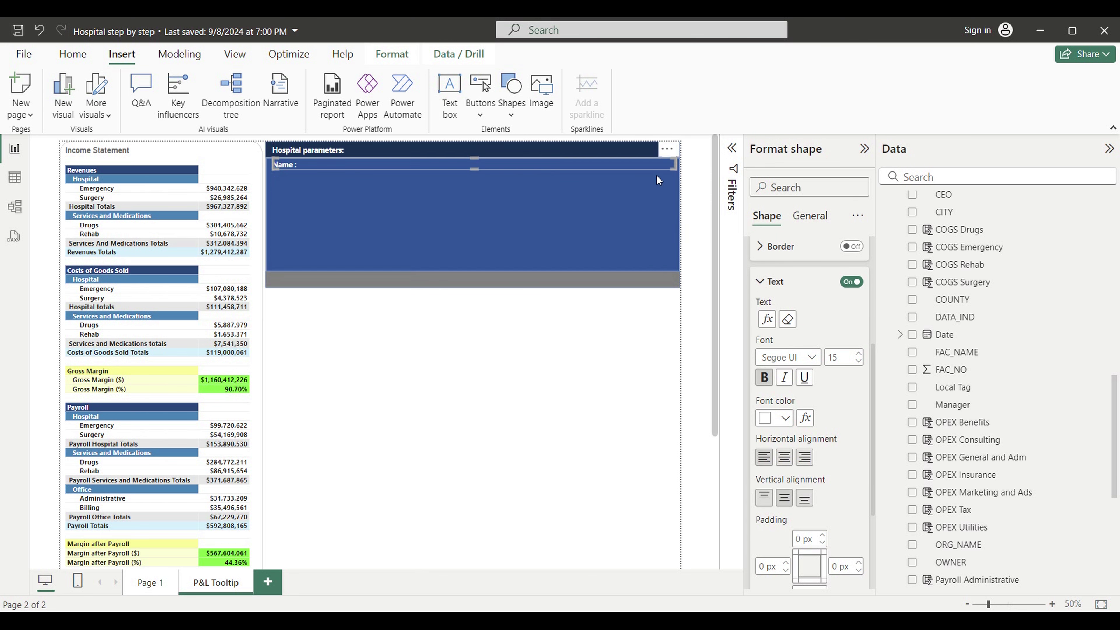
drag(679, 171, 487, 175)
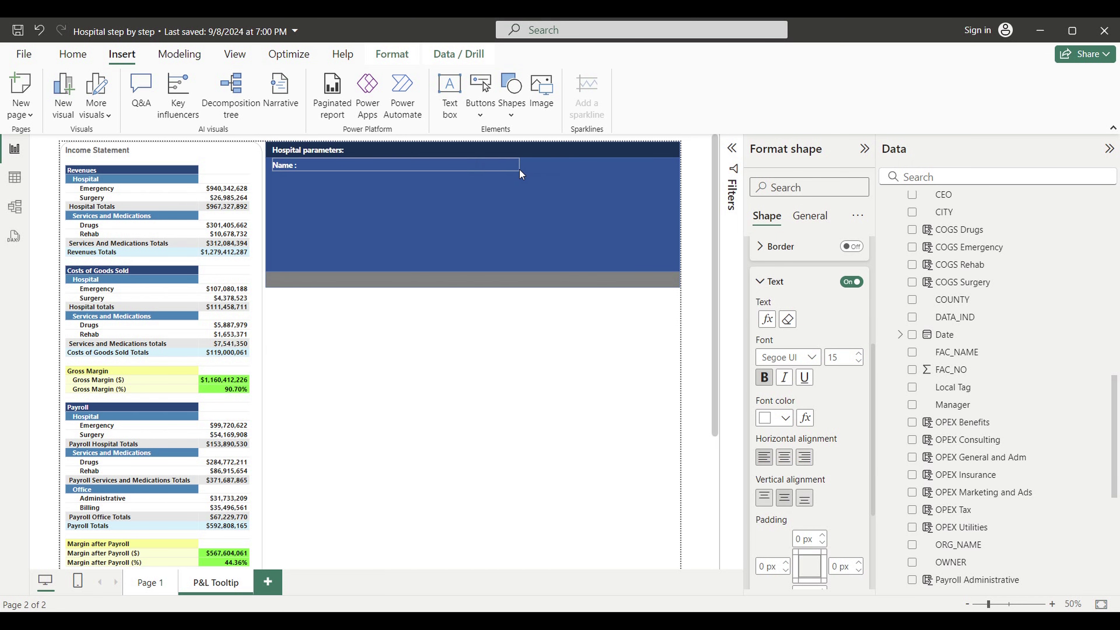
drag(520, 173, 519, 174)
click(510, 209)
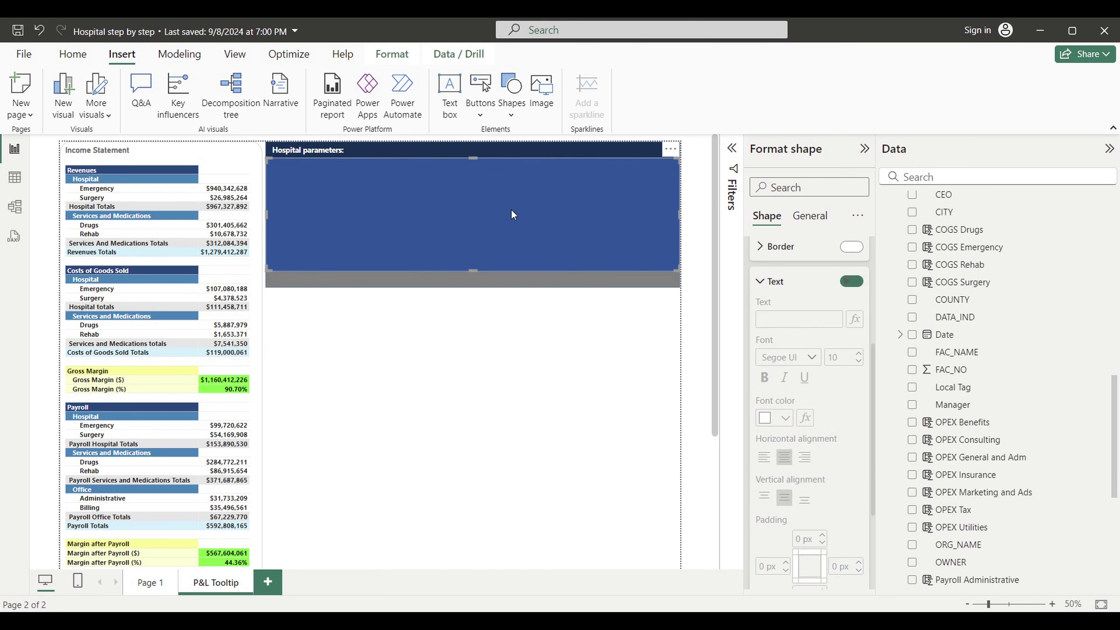
click(436, 344)
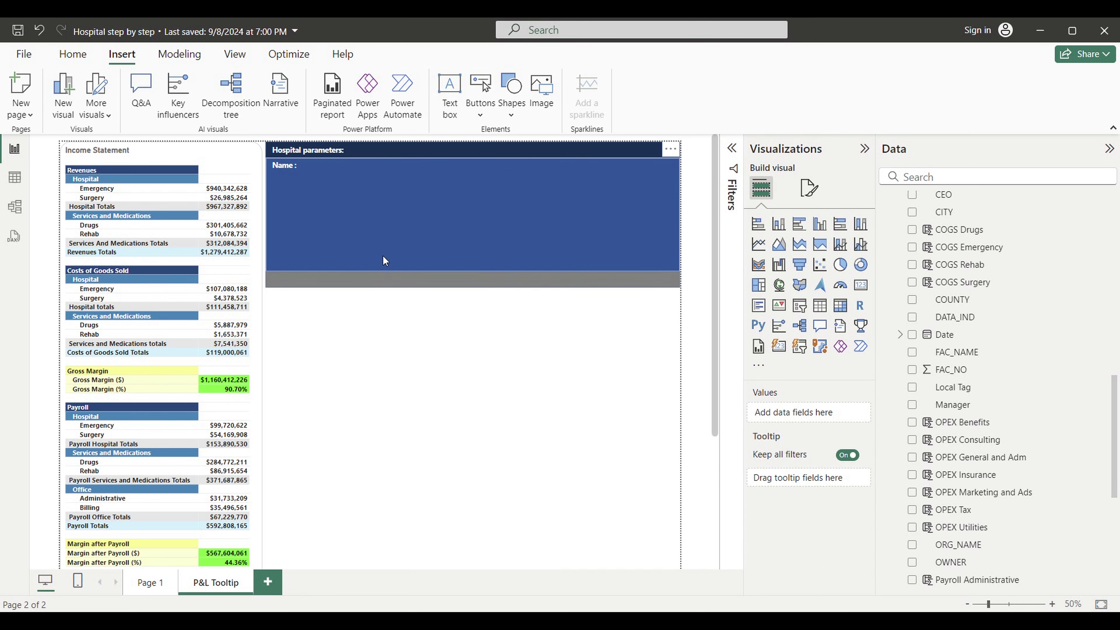
click(299, 169)
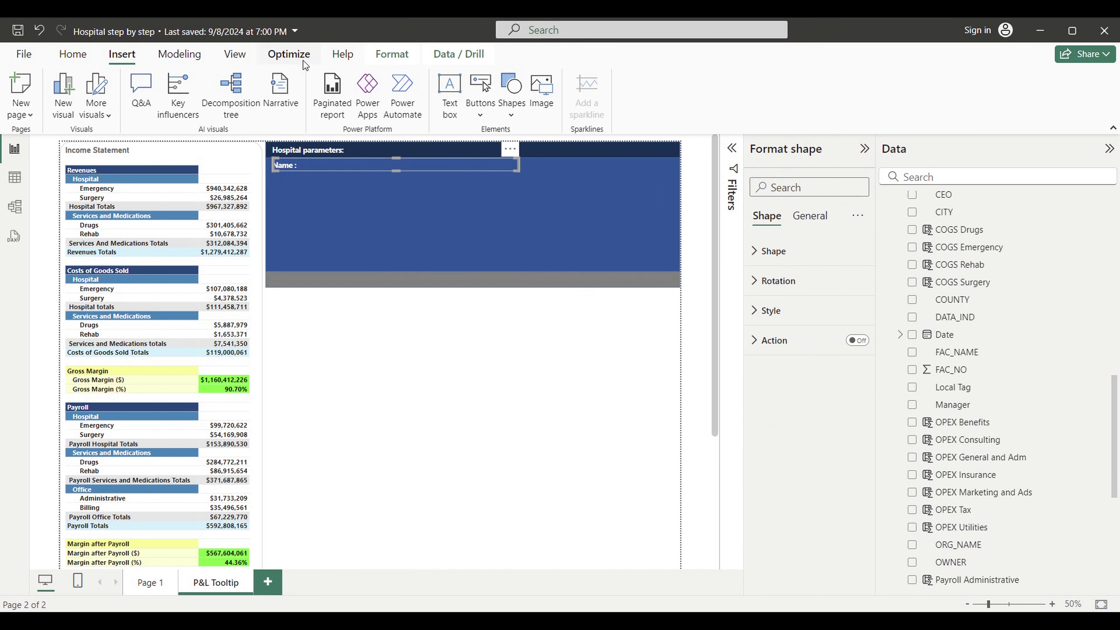
Show the Selection pane's layer list, deselect everything, and switch to Page 1
click(234, 59)
click(625, 106)
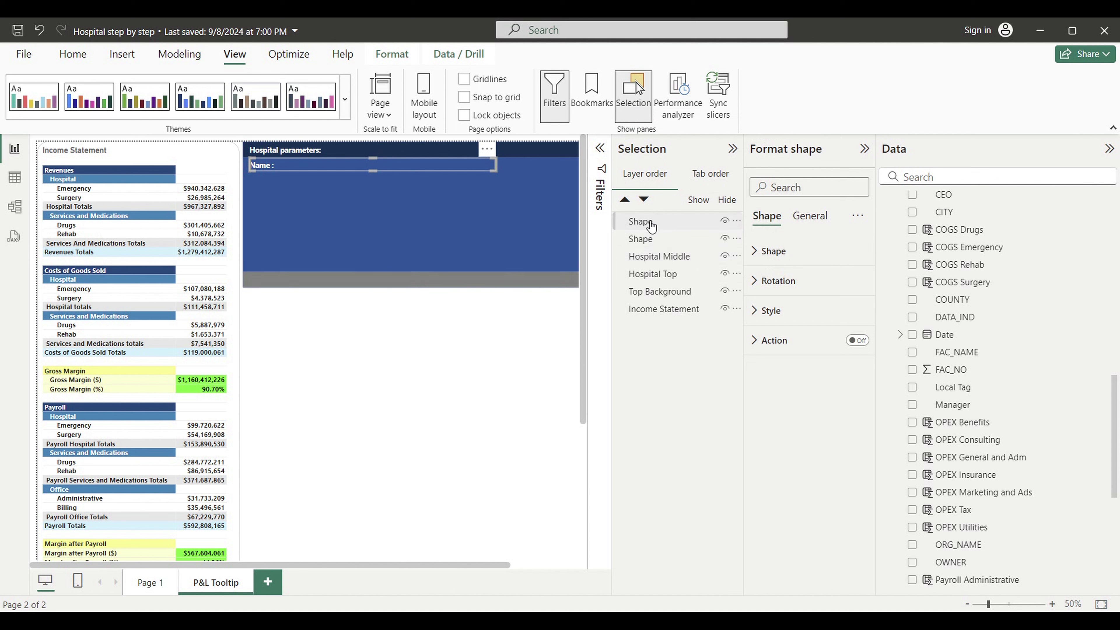
click(481, 330)
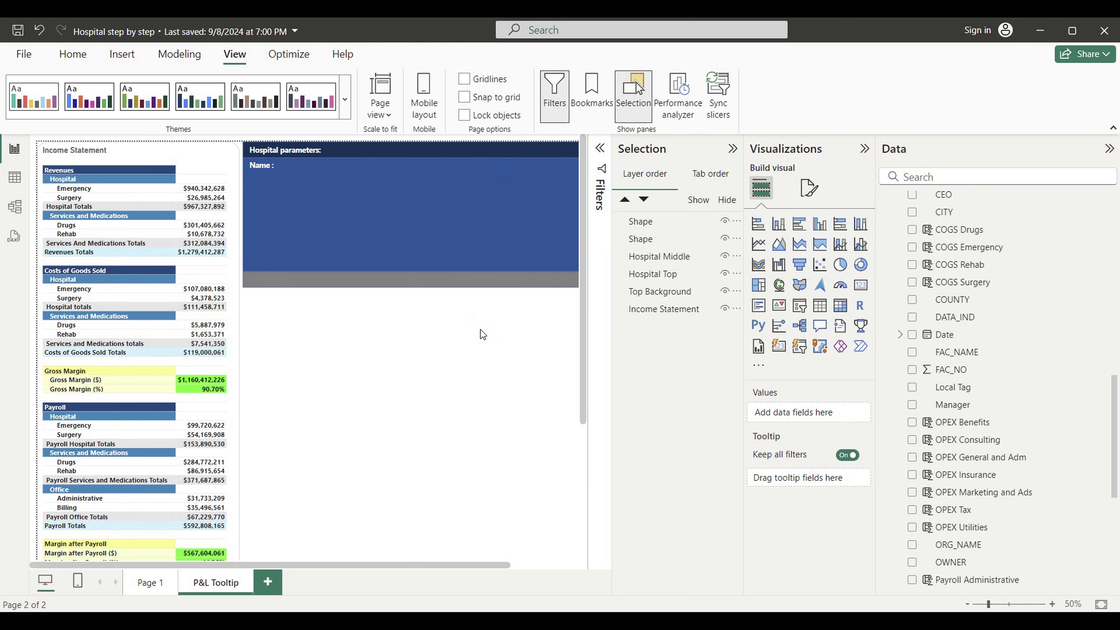
click(145, 587)
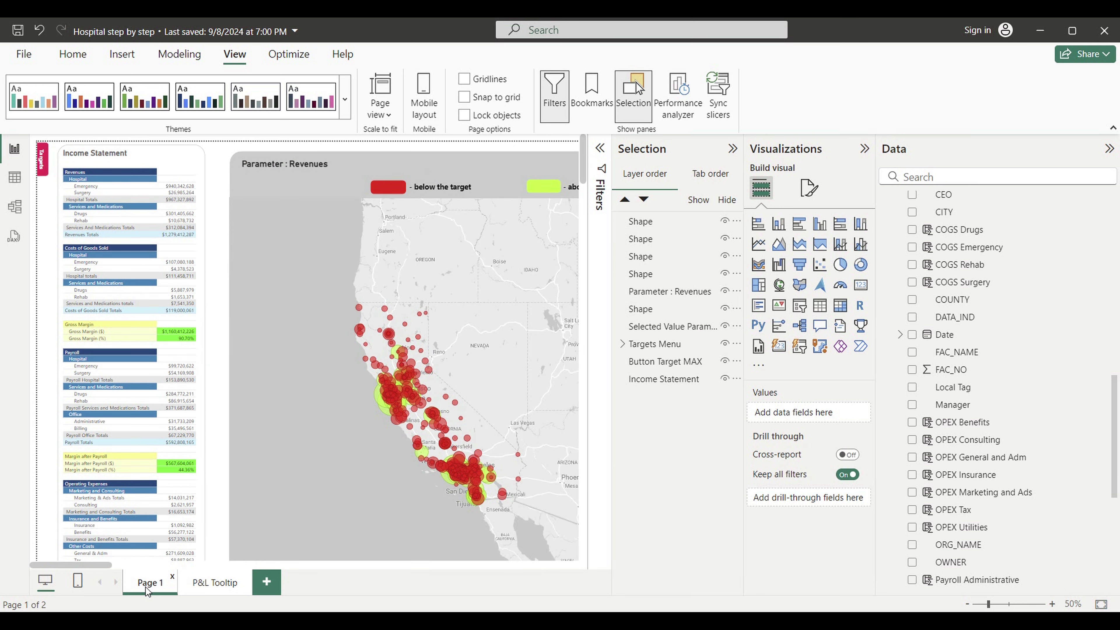
Collapse the Selection, Visualizations and Data panes to widen the canvas
click(732, 149)
click(865, 149)
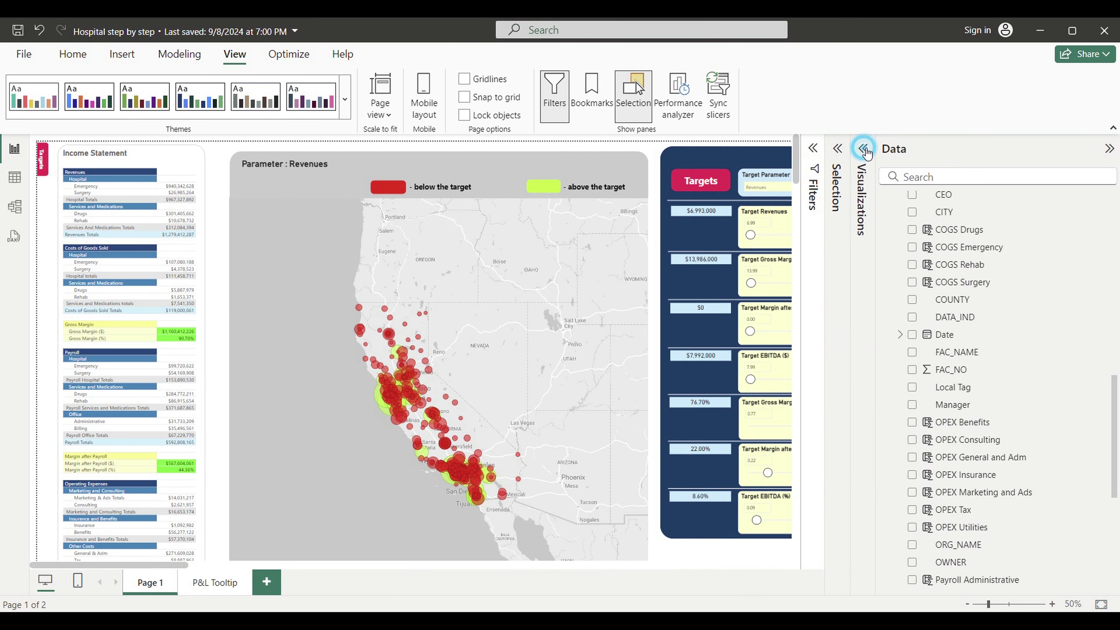
click(1109, 149)
Zoom the map into the Los Angeles area and bring up a bubble's hospital-name tooltip
mouse_move(555, 501)
mouse_down()
mouse_move(584, 450)
mouse_move(568, 516)
mouse_up()
scroll(530, 513, up, 5)
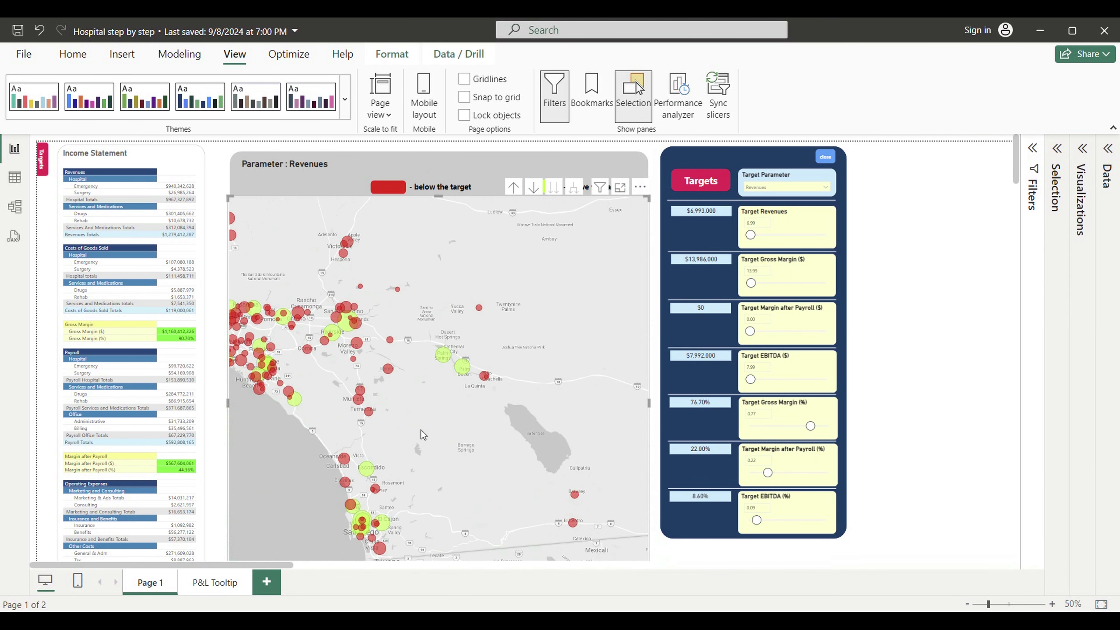
drag(388, 420, 576, 570)
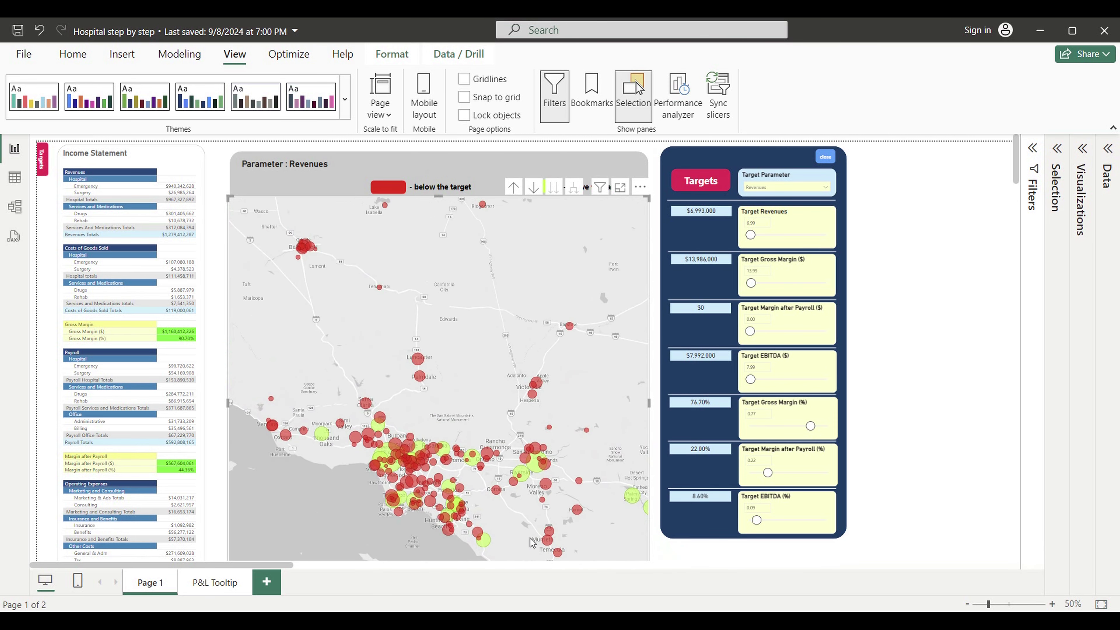
scroll(499, 498, up, 3)
drag(471, 516, 585, 509)
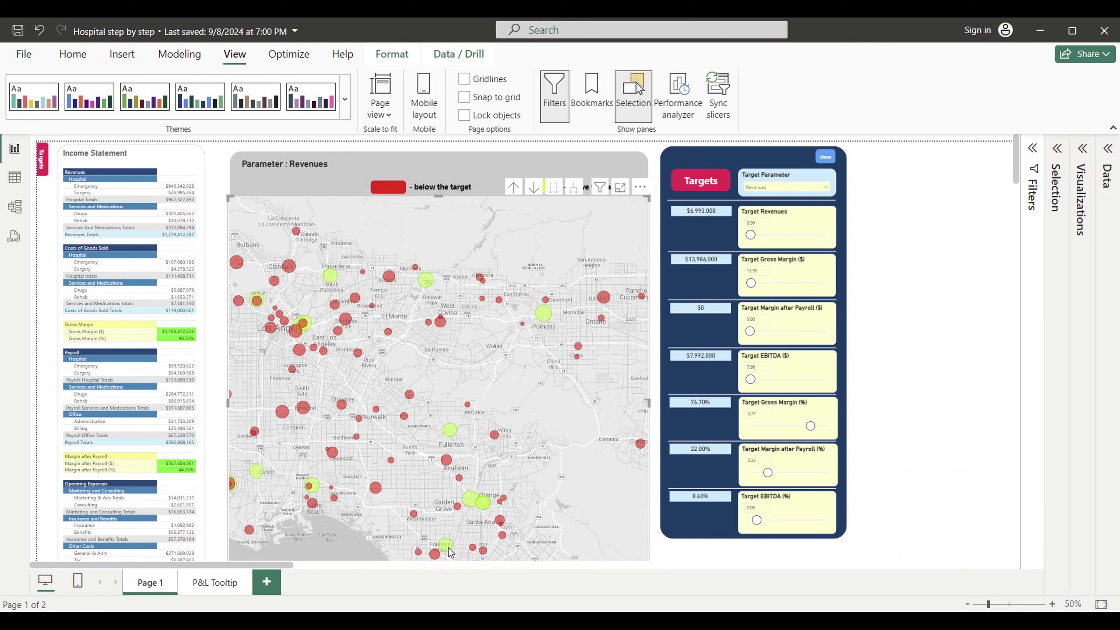
mouse_move(449, 552)
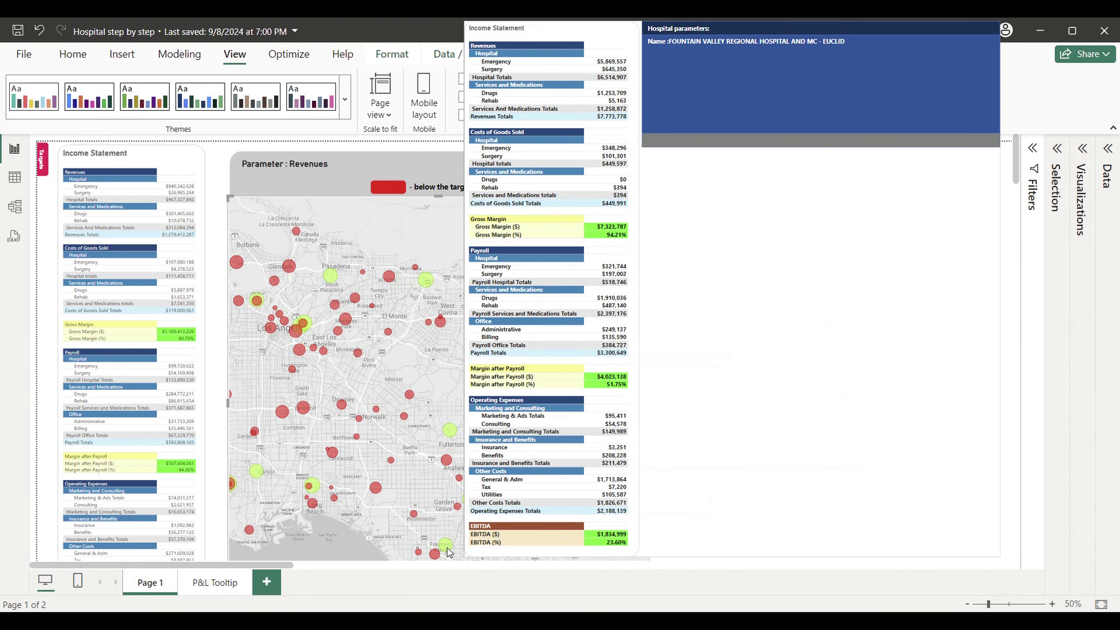
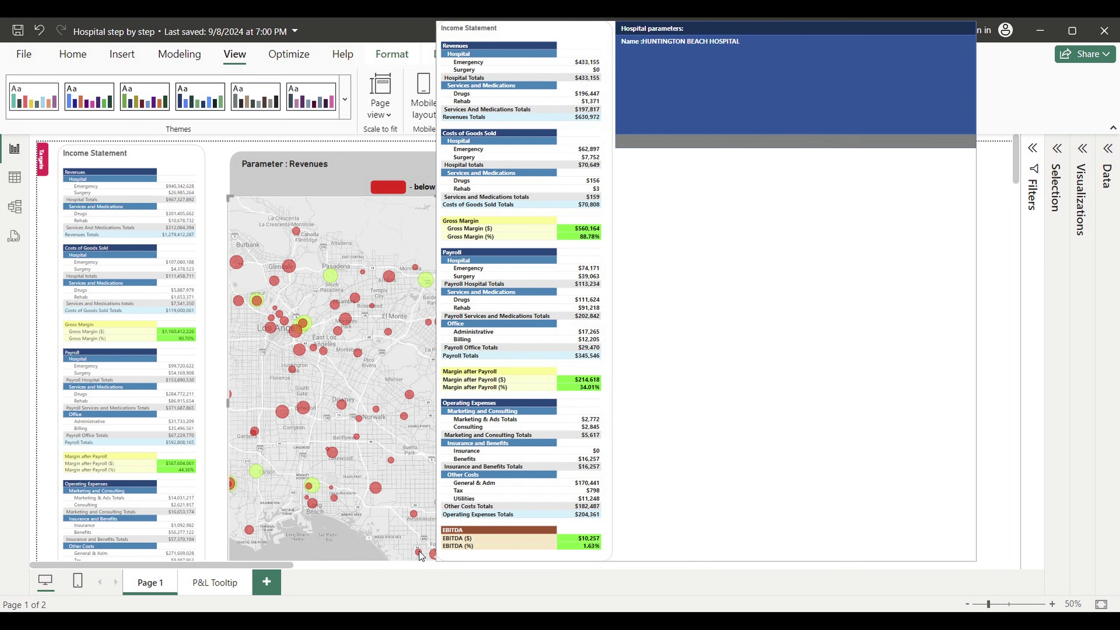
Expand the Visualizations and Data panes and Measures Table, then open Name Measure's DAX formula
mouse_move(413, 517)
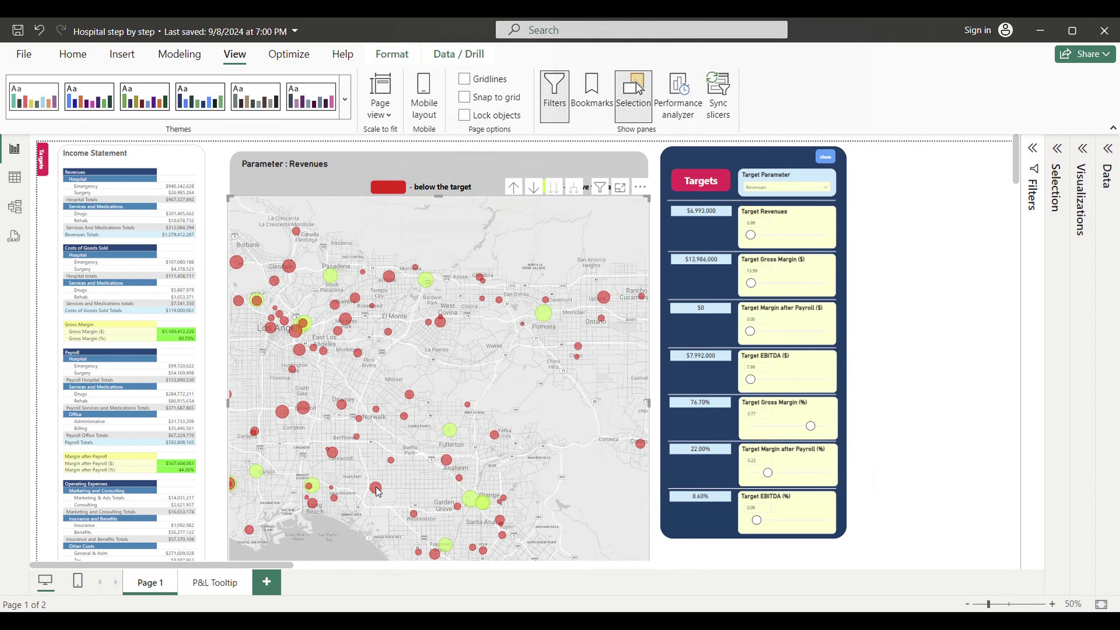
mouse_move(377, 490)
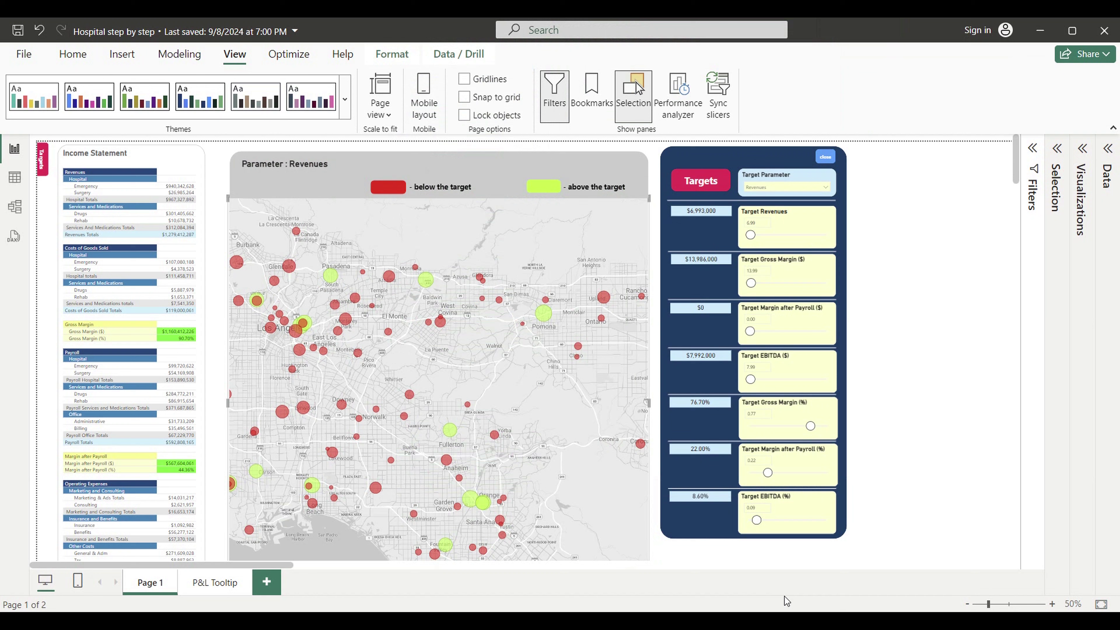
click(1085, 149)
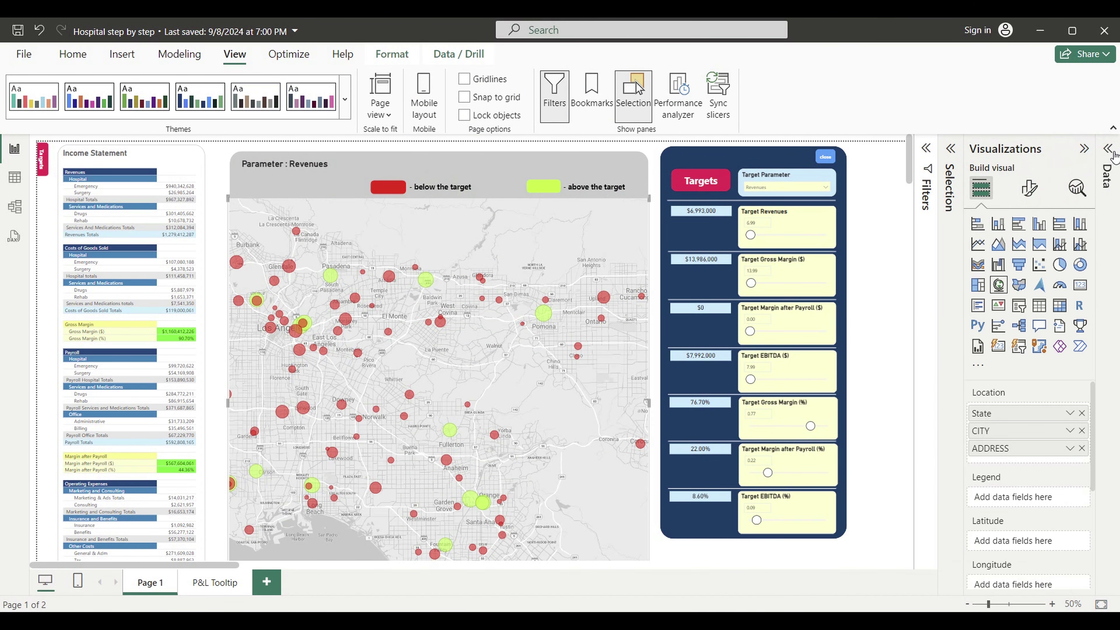
click(1108, 149)
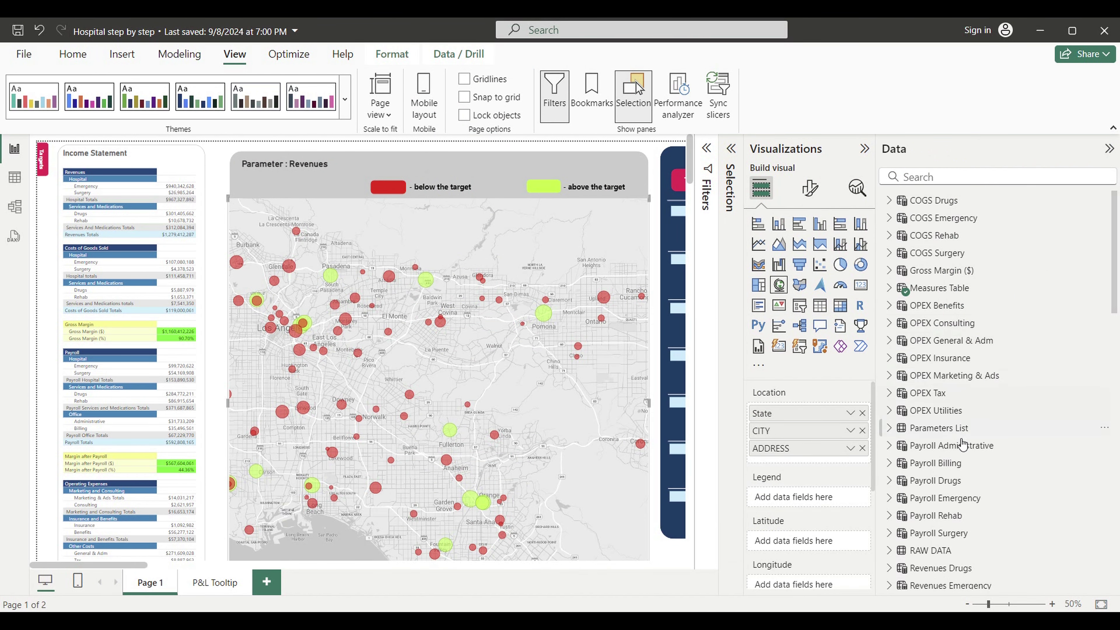
click(889, 287)
scroll(979, 401, down, 5)
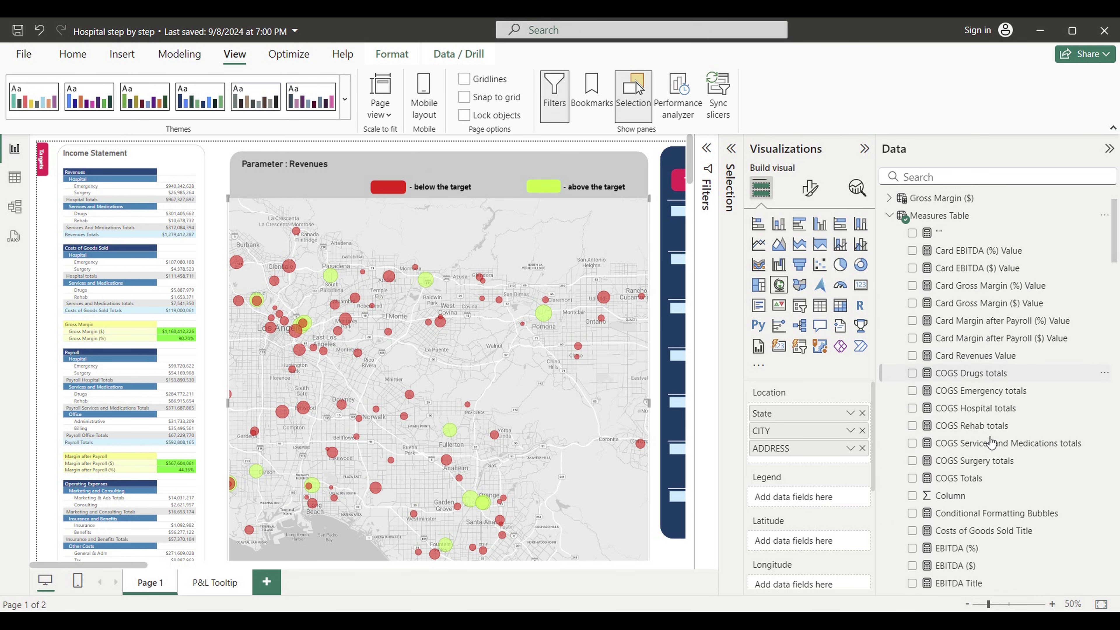
scroll(991, 442, down, 3)
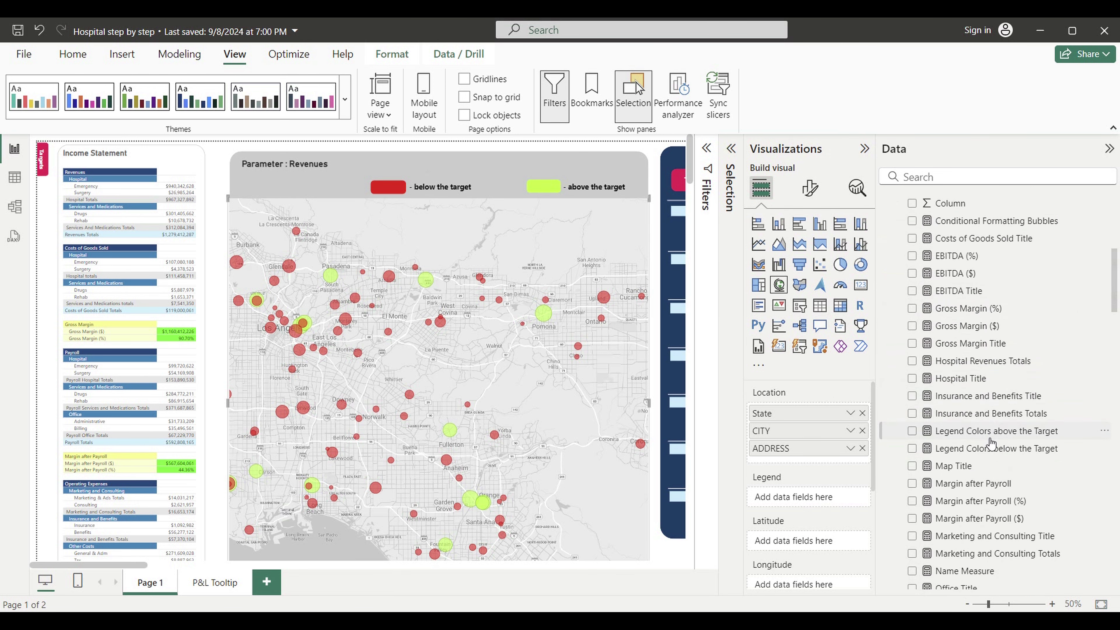
scroll(976, 494, down, 2)
click(974, 500)
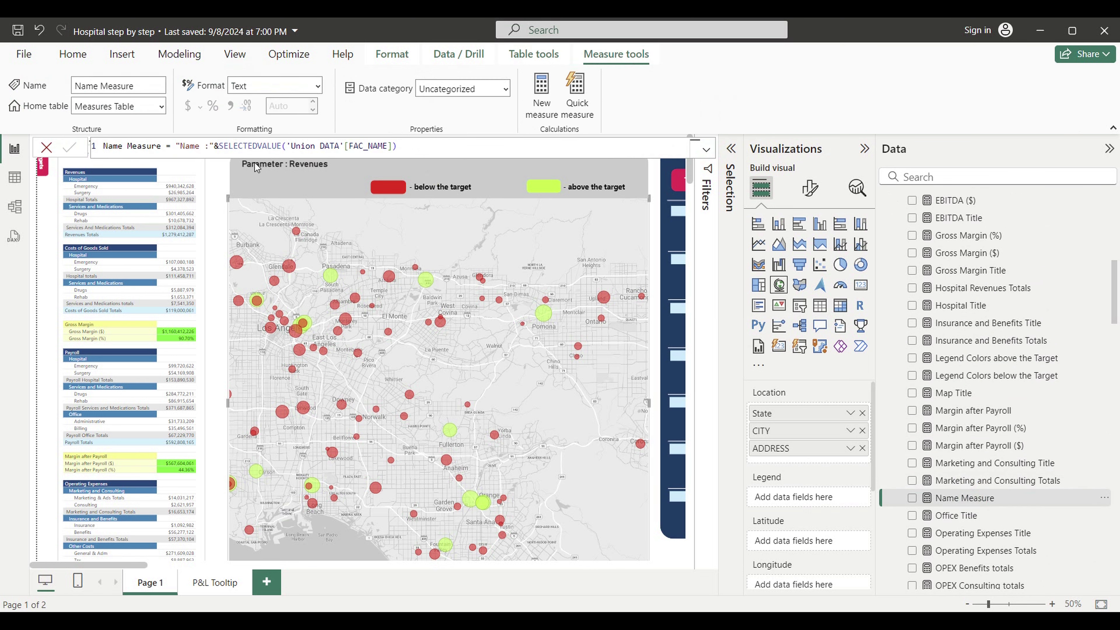
Add a space after 'Name :' in Name Measure and check the hospital tooltips around Pasadena
click(212, 149)
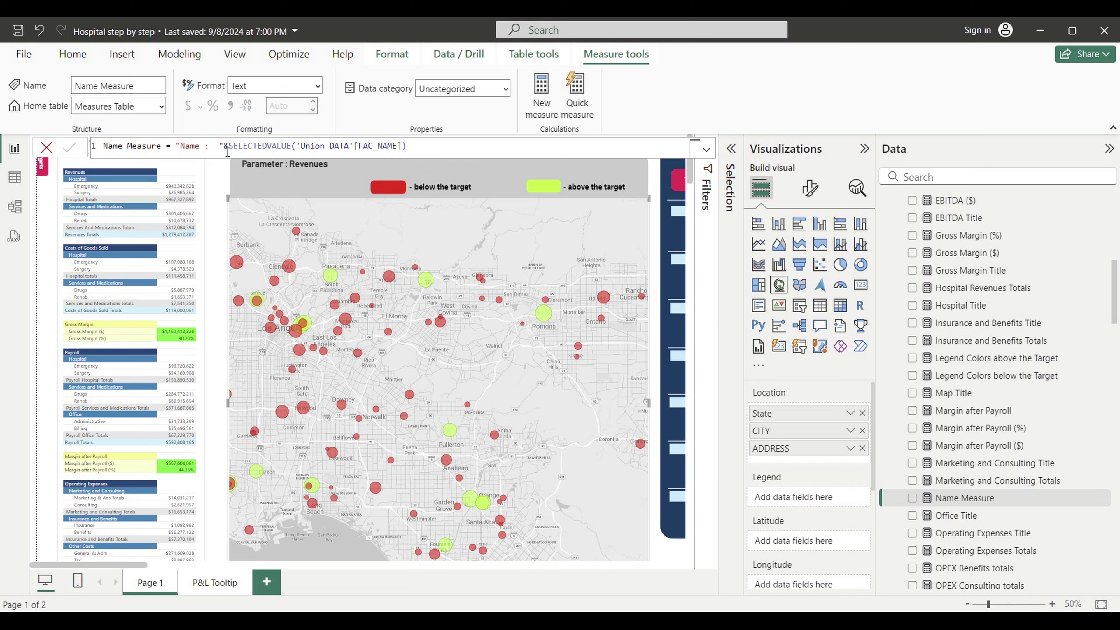
key(Return)
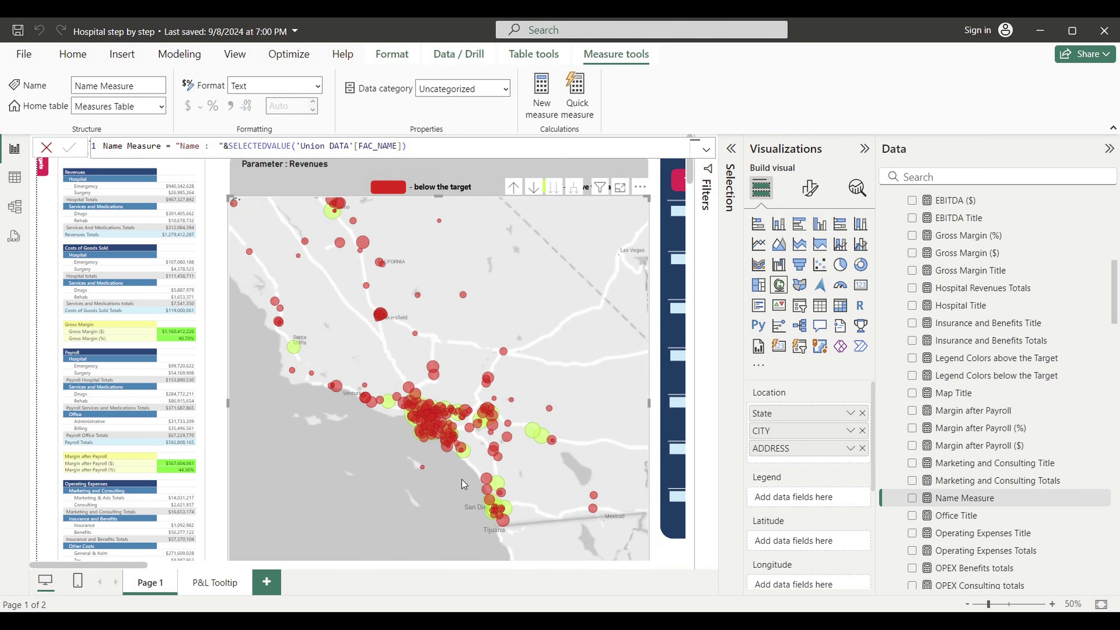
scroll(442, 457, up, 3)
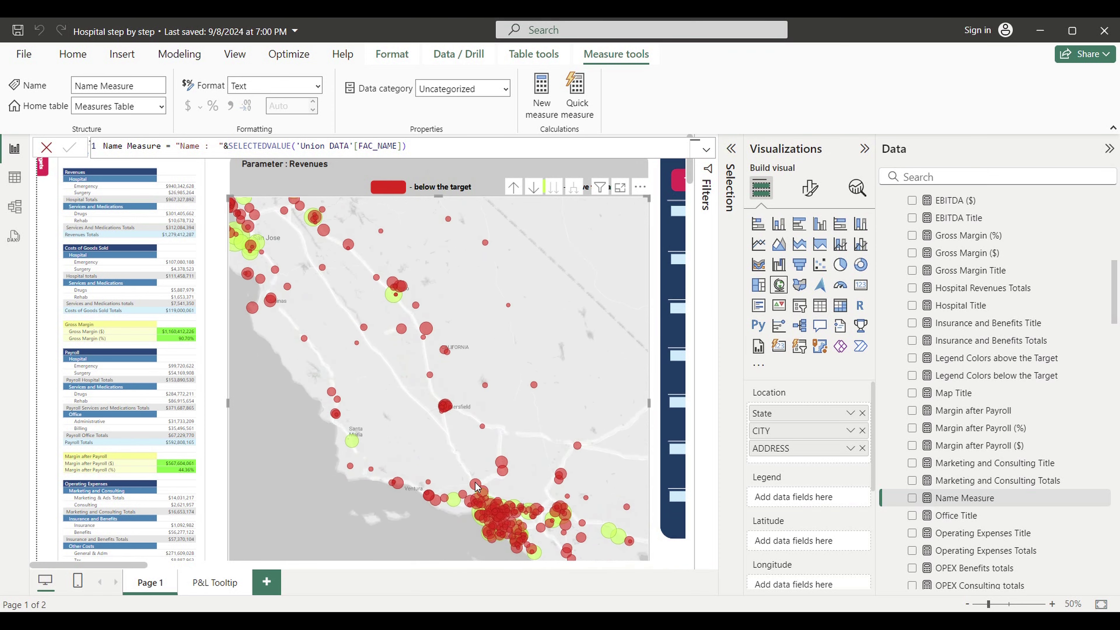
scroll(458, 467, up, 3)
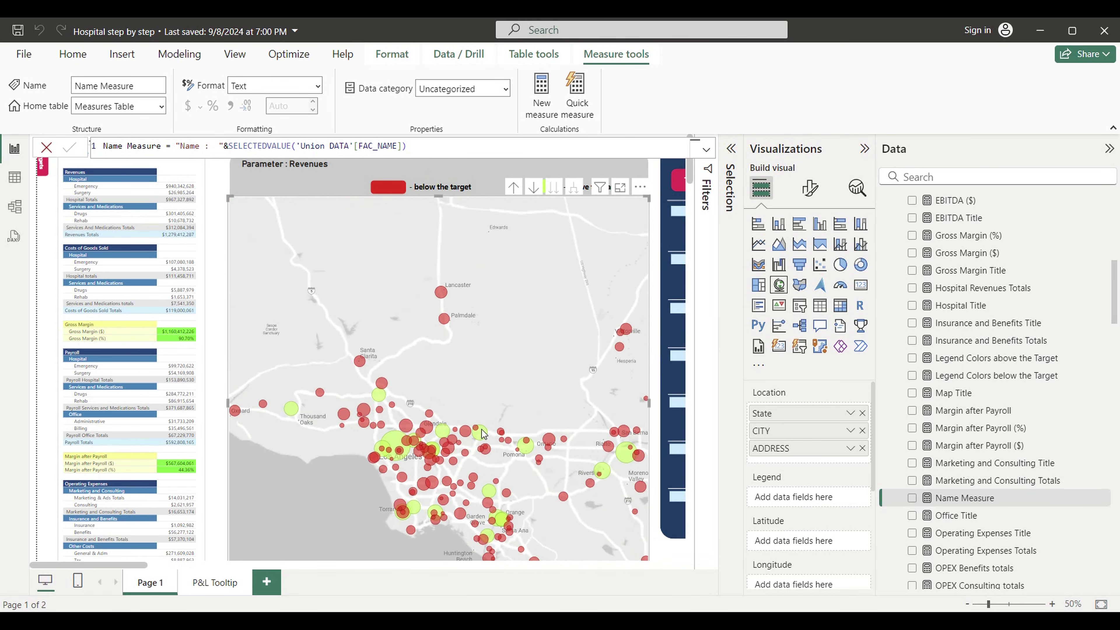
scroll(459, 468, up, 1)
drag(294, 458, 379, 527)
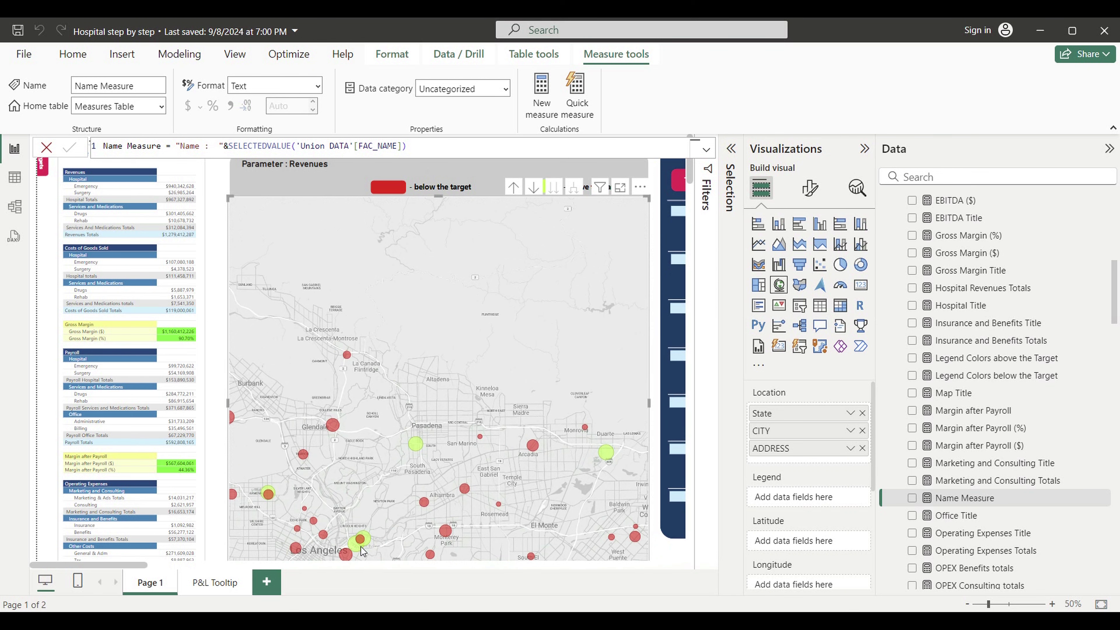
mouse_move(361, 548)
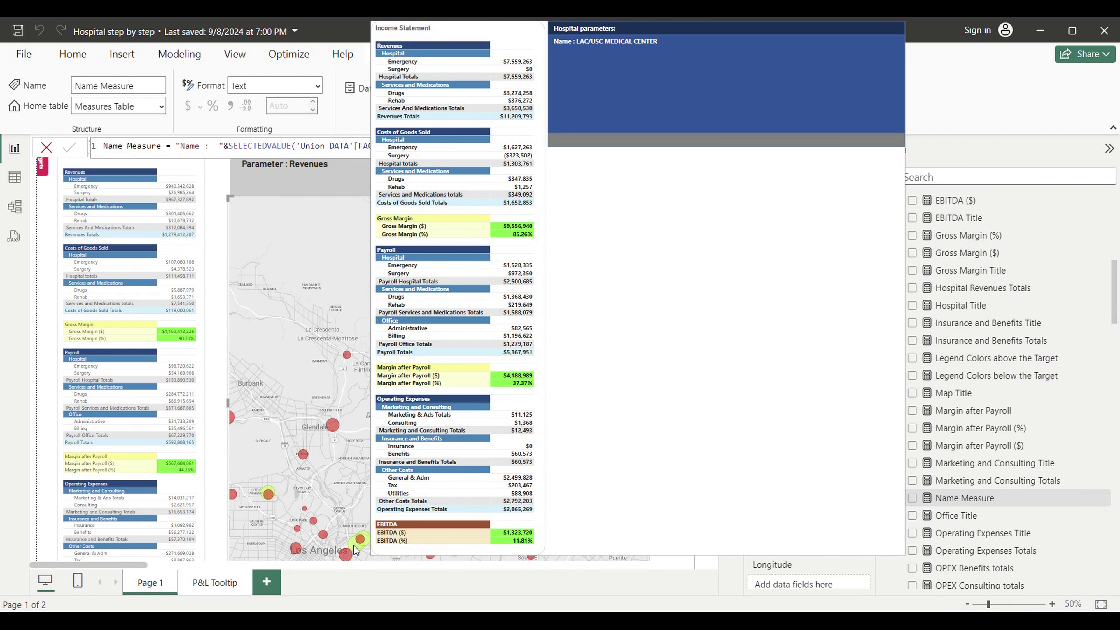
mouse_move(298, 551)
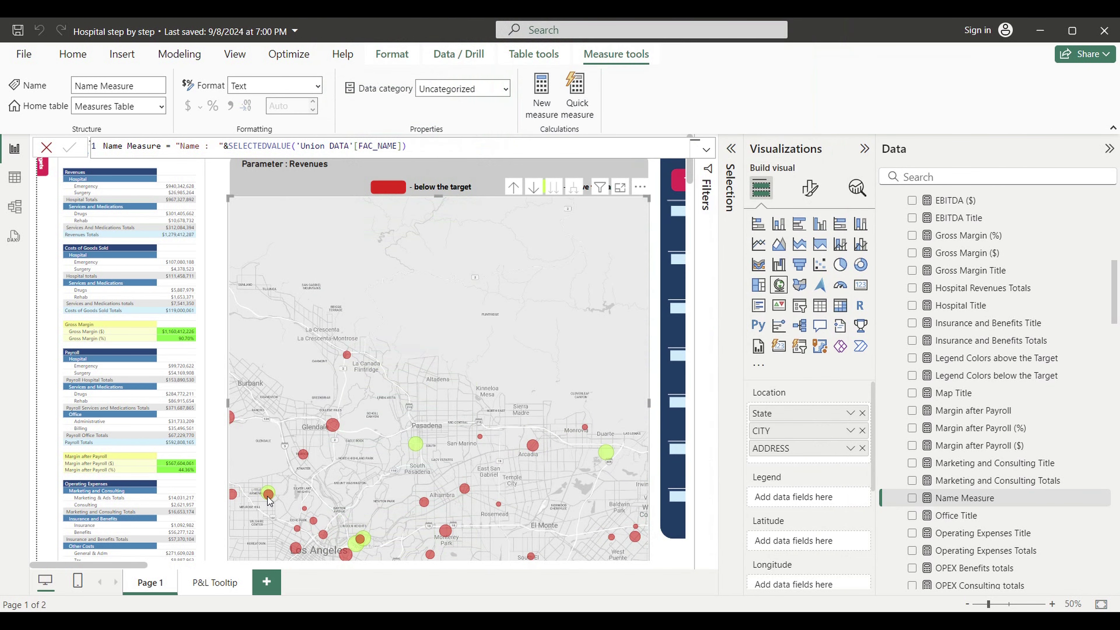
mouse_move(268, 498)
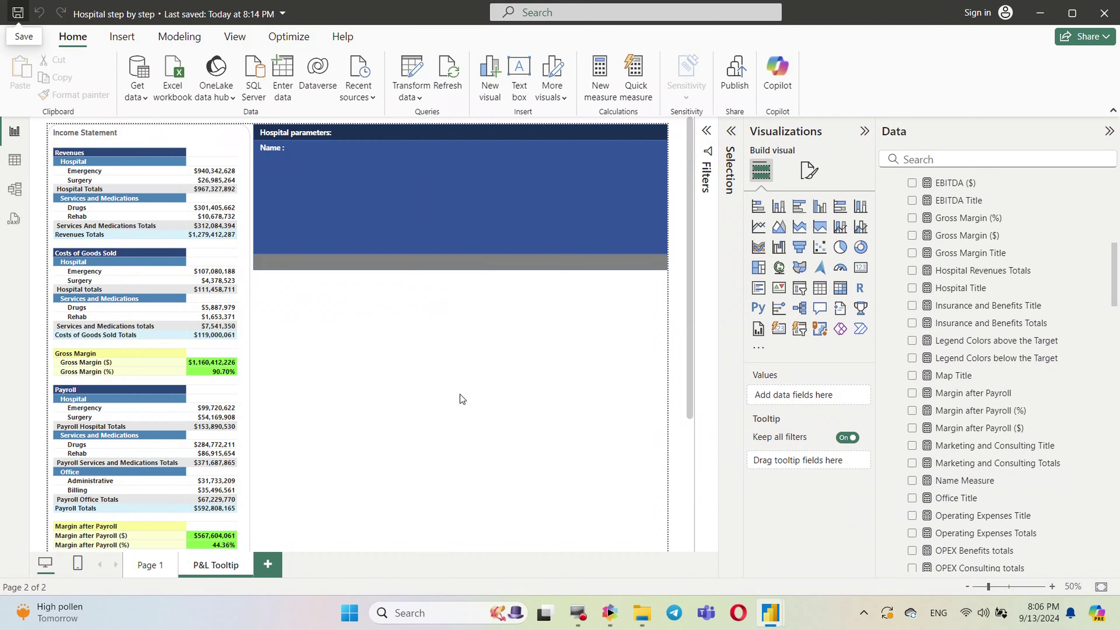
Copy Name Measure's formula and paste it into a new measure
click(990, 482)
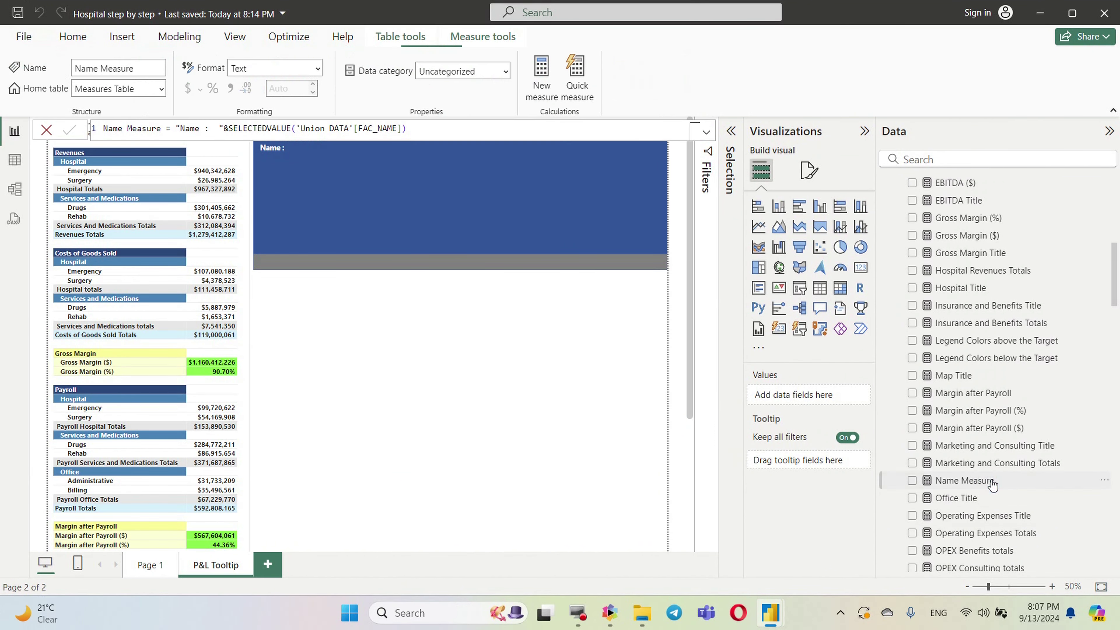
drag(427, 134, 103, 129)
key(ctrl+c)
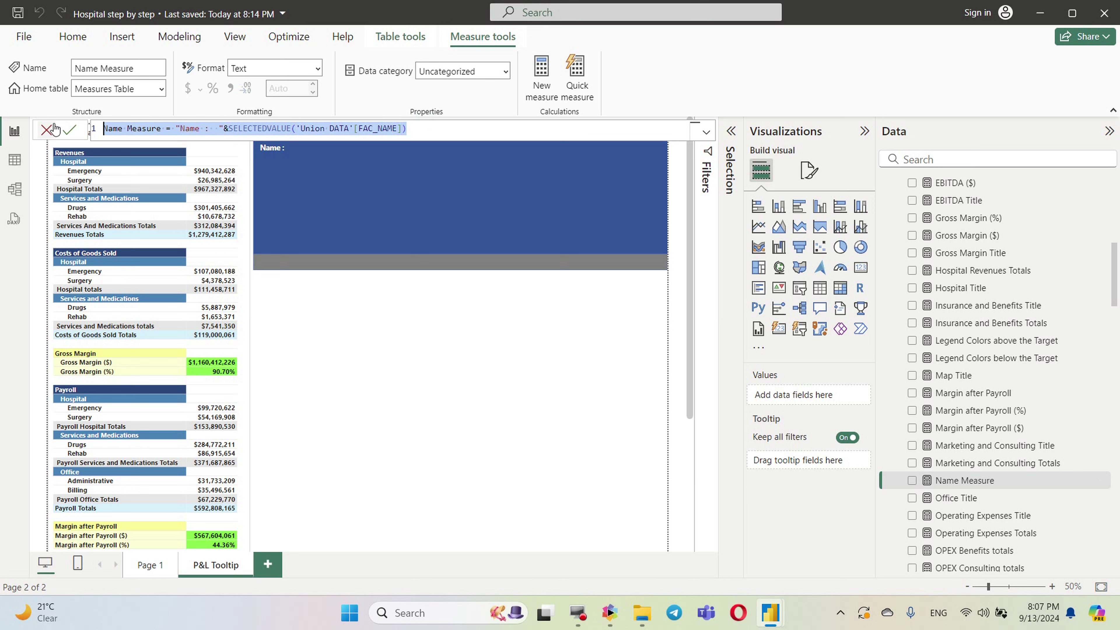
click(53, 128)
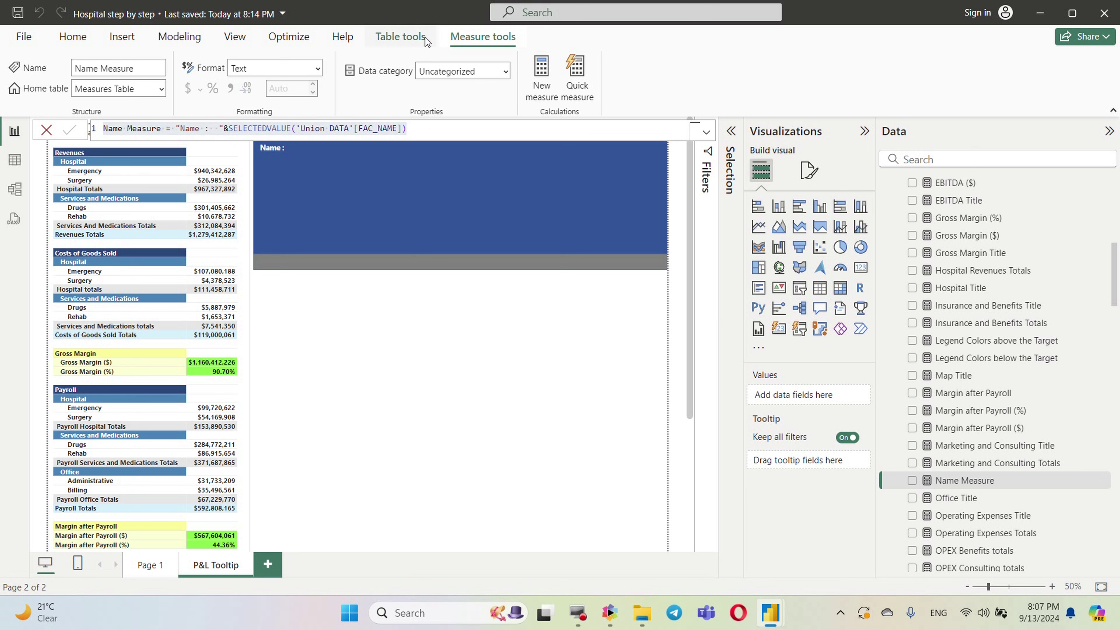
click(542, 82)
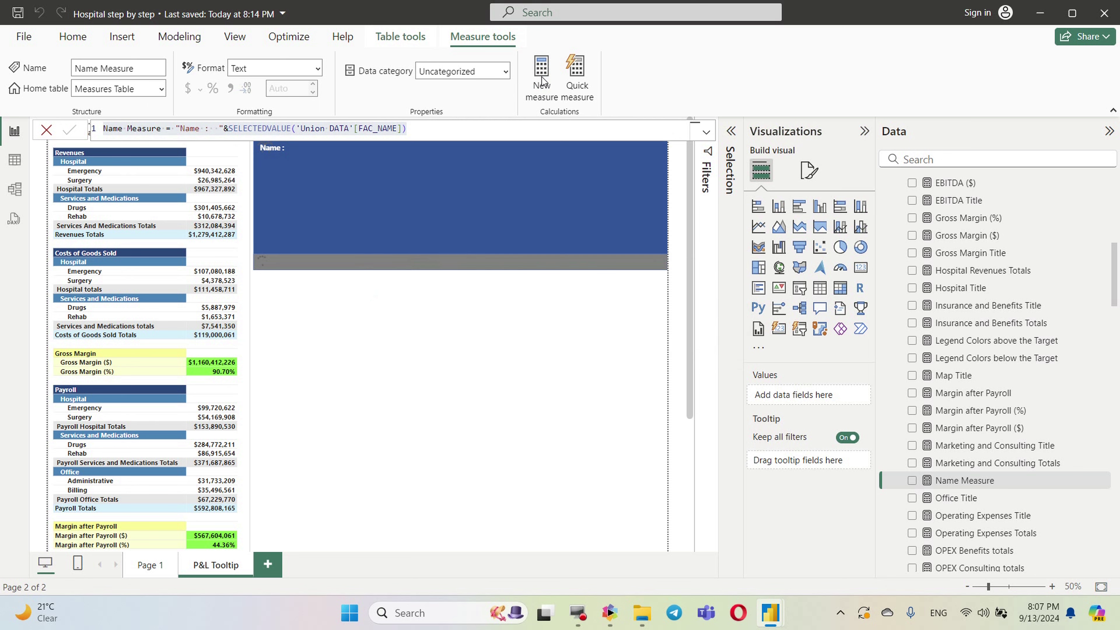
key(ctrl+v)
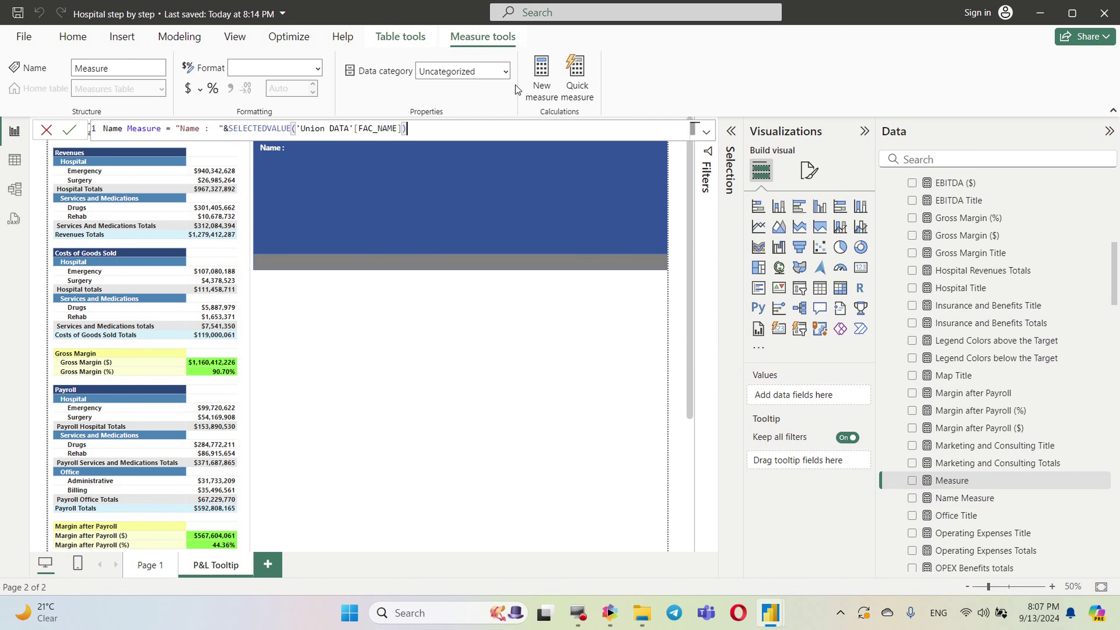
Rename the copy Owner Measure with an 'Owner' label and the OWNER column, then copy it
click(115, 128)
double_click(115, 128)
text(Owner)
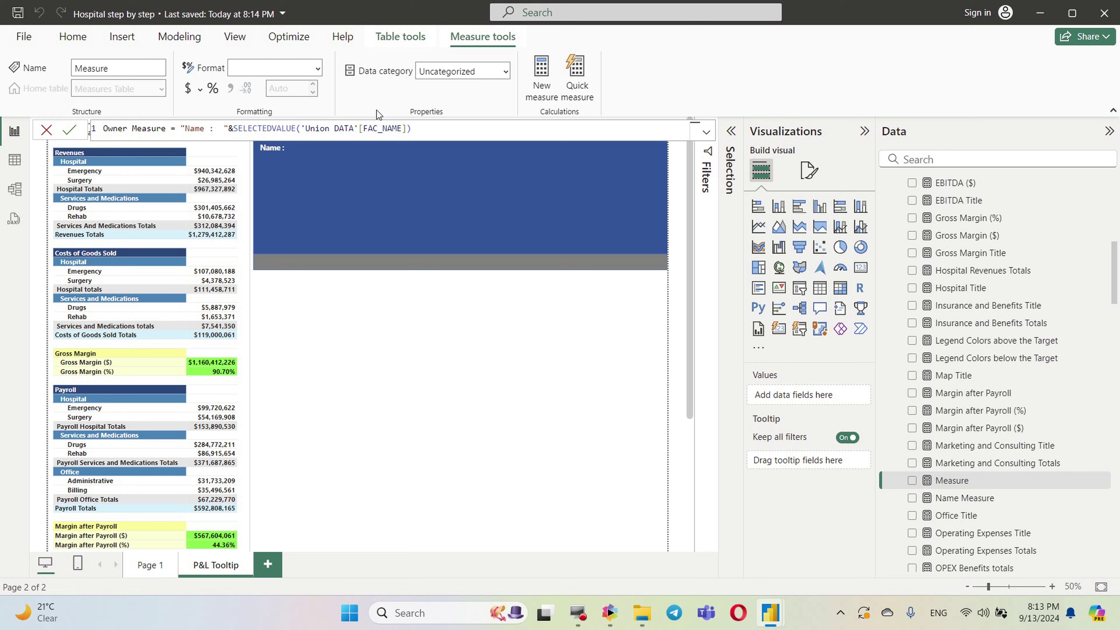
double_click(194, 130)
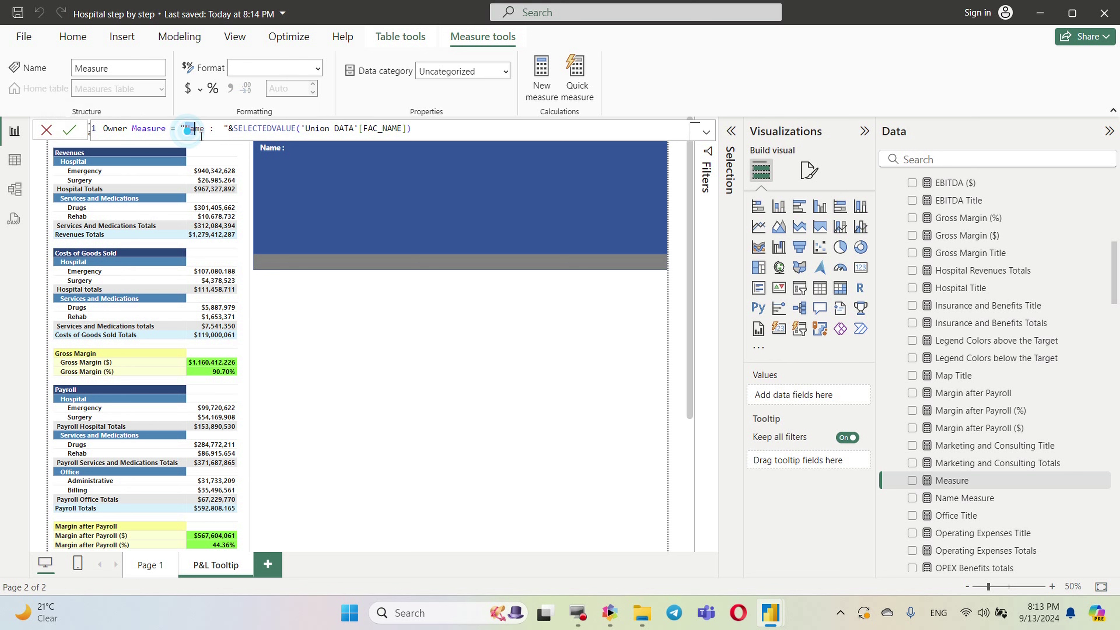
text(Owner)
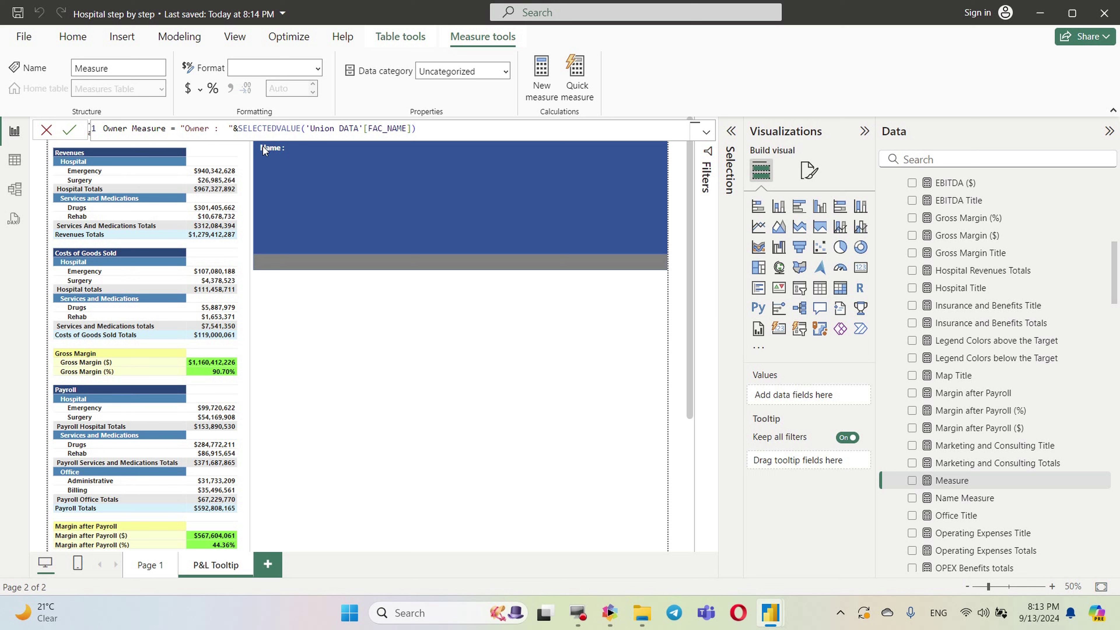
drag(369, 129, 407, 129)
key(BackSpace)
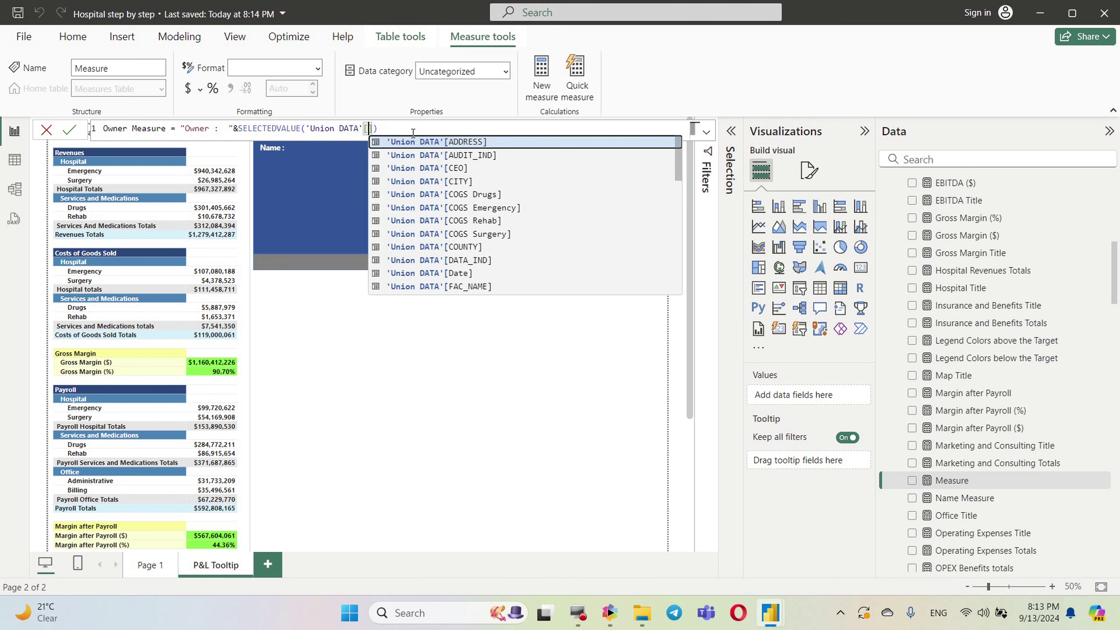
text(ow)
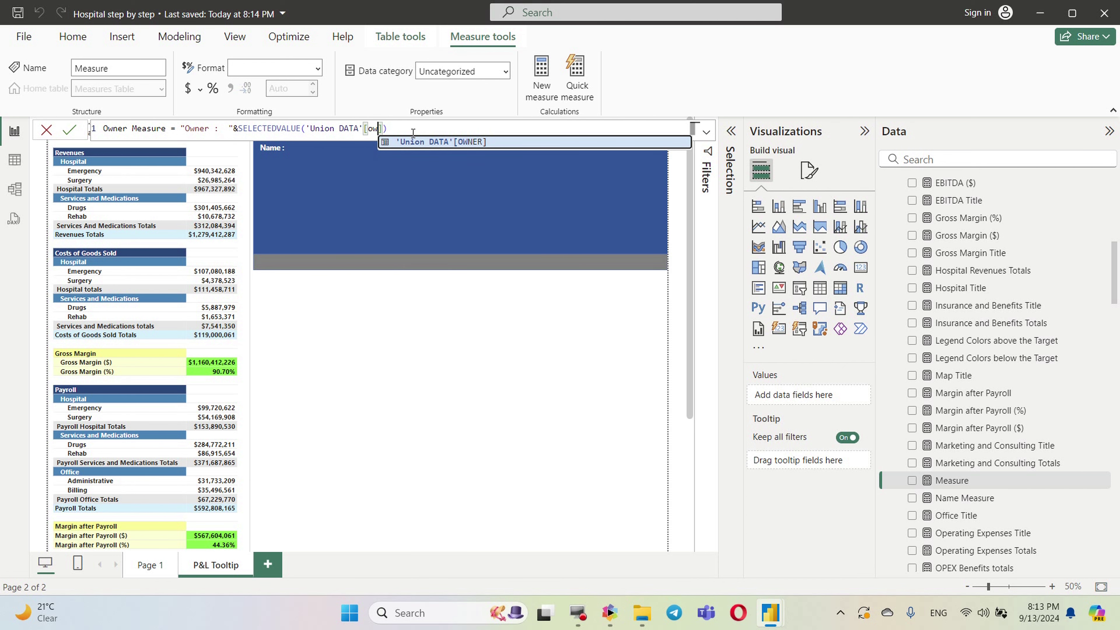
click(423, 141)
key(Return)
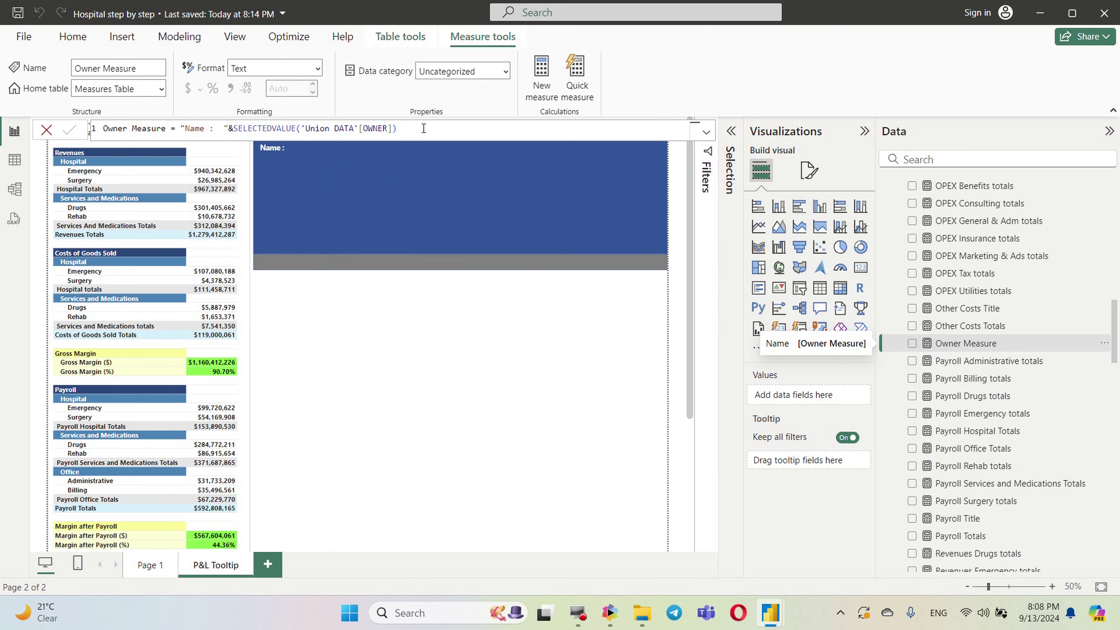
triple_click(421, 128)
key(ctrl+c)
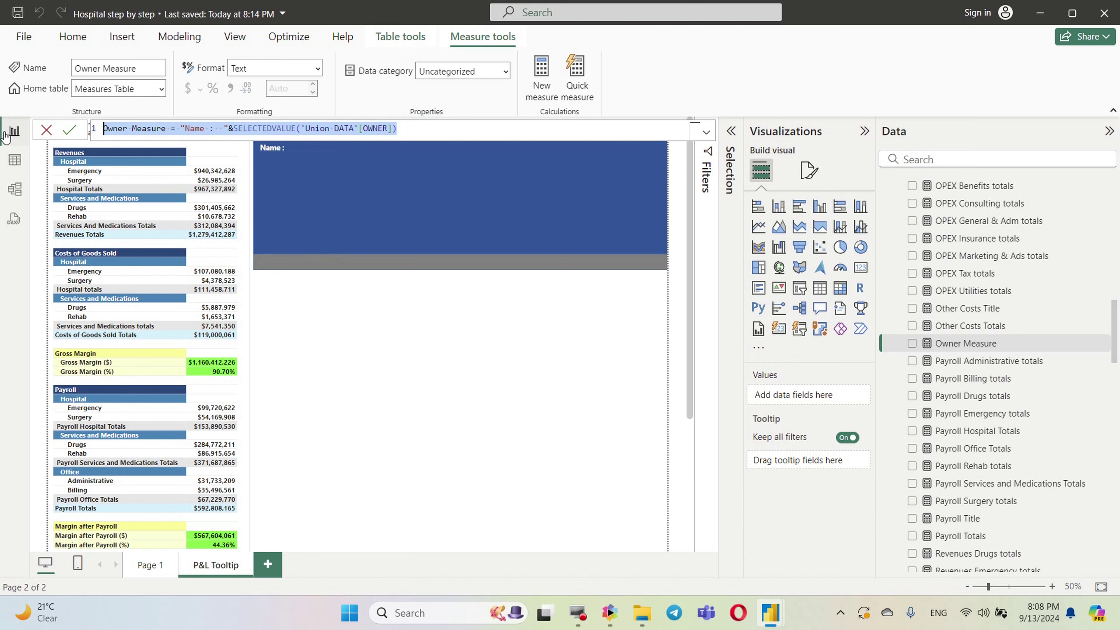
click(542, 82)
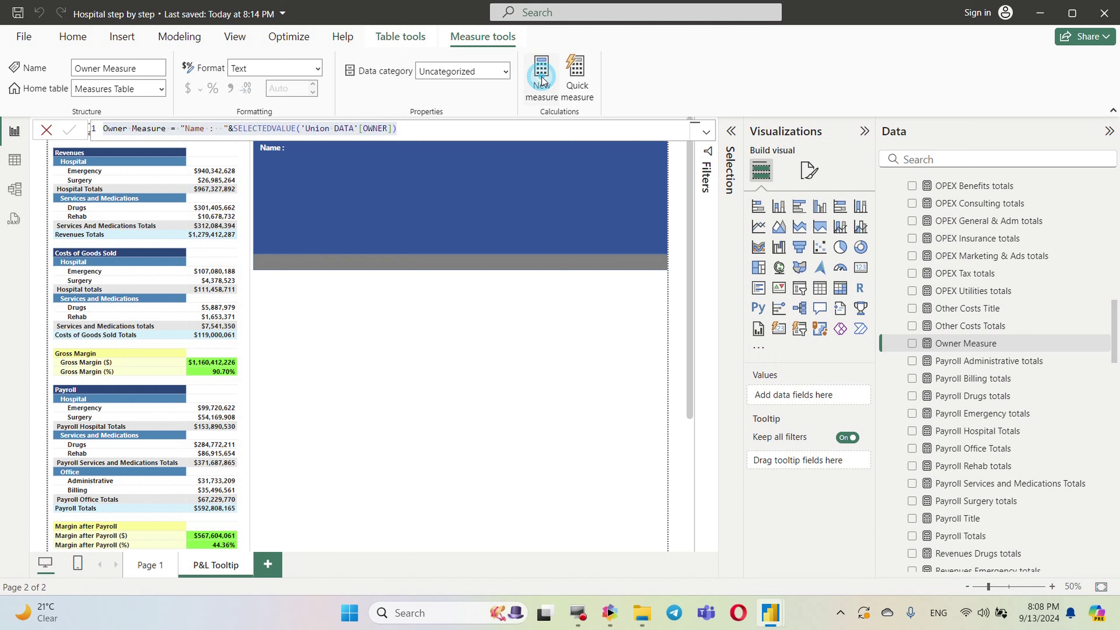
Paste the formula into a new measure, renaming it Organization Measure with an 'Organization : ' label
click(542, 82)
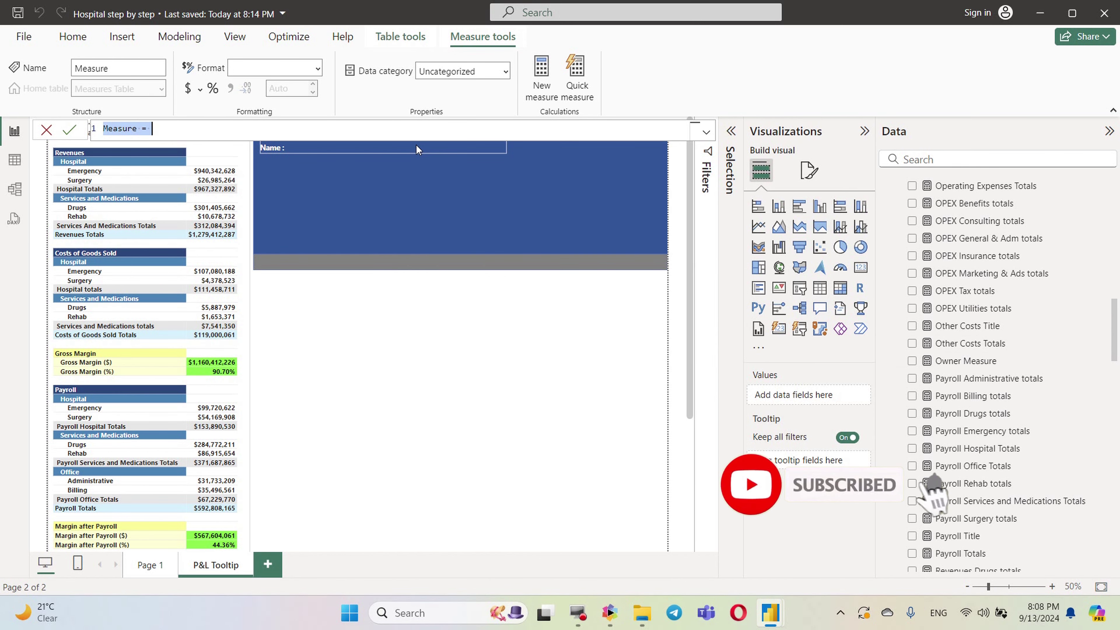
key(ctrl+v)
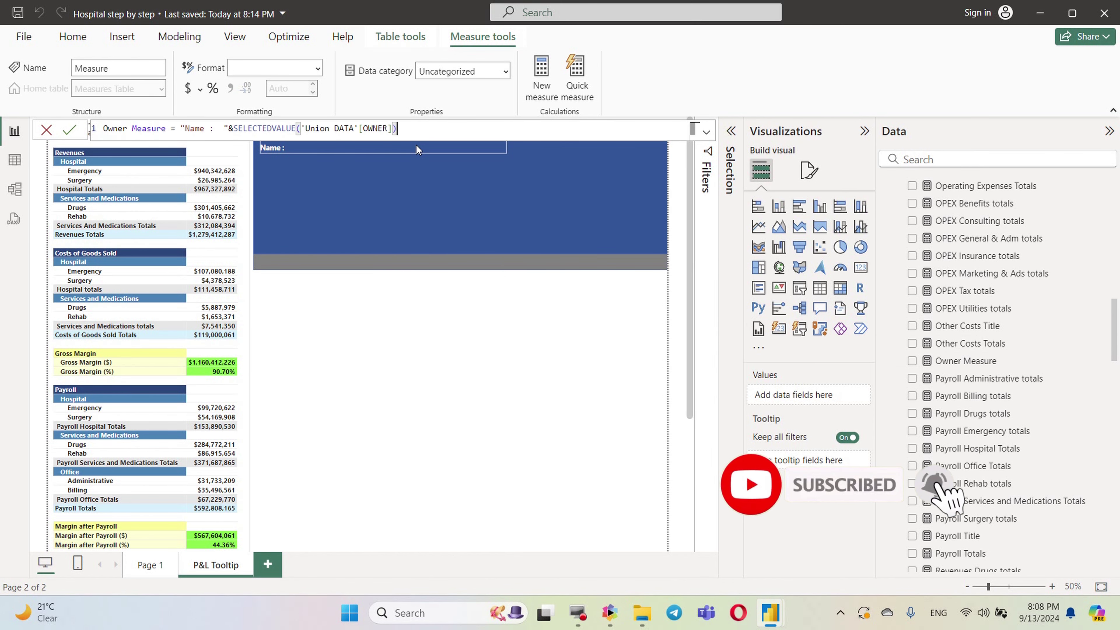
double_click(109, 129)
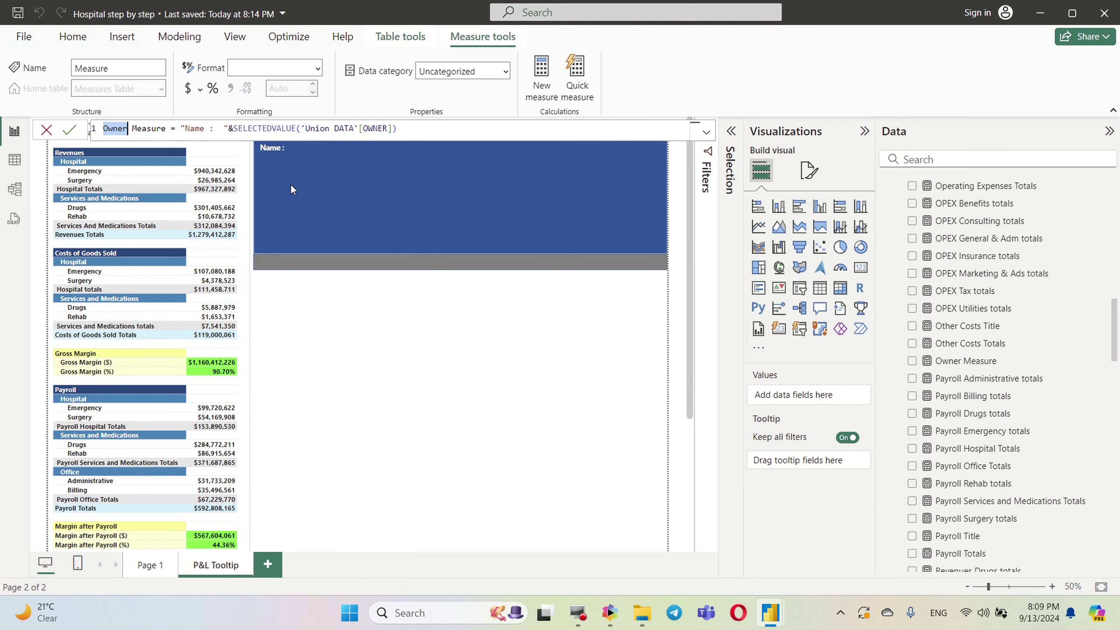
text(Organization)
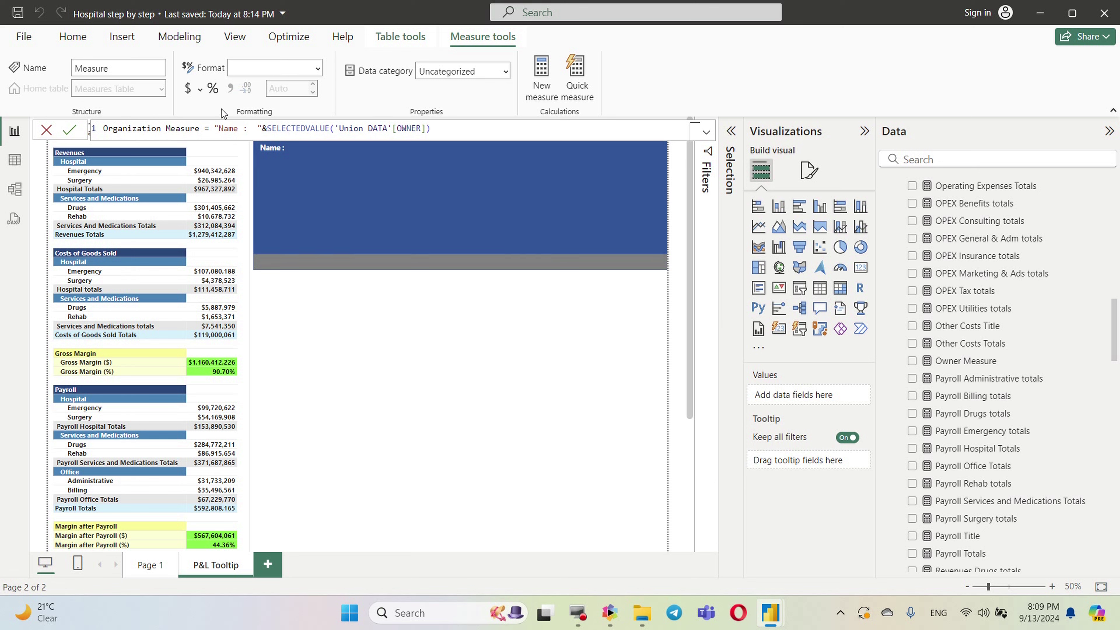
drag(220, 129, 243, 132)
text(Organization)
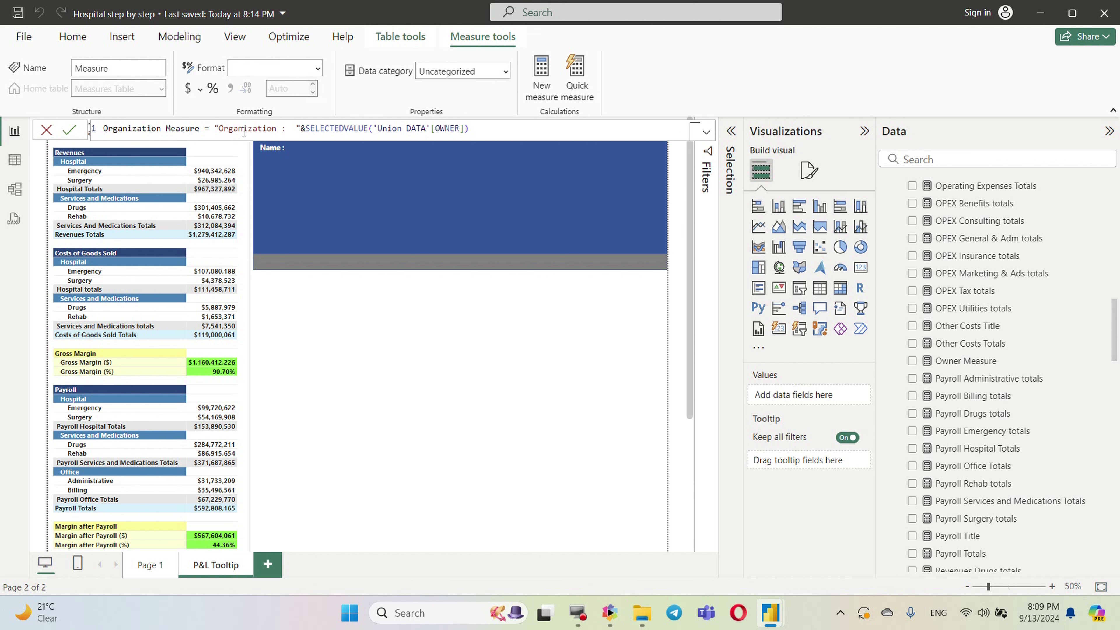
key(Return)
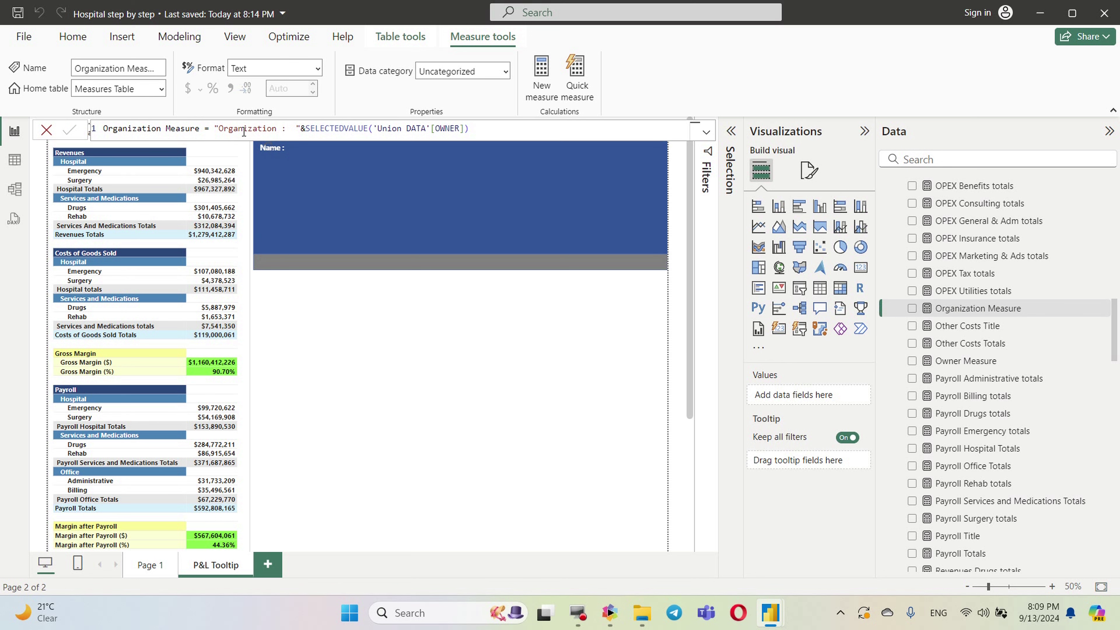
Select Owner Measure's full formula to reuse it
click(428, 445)
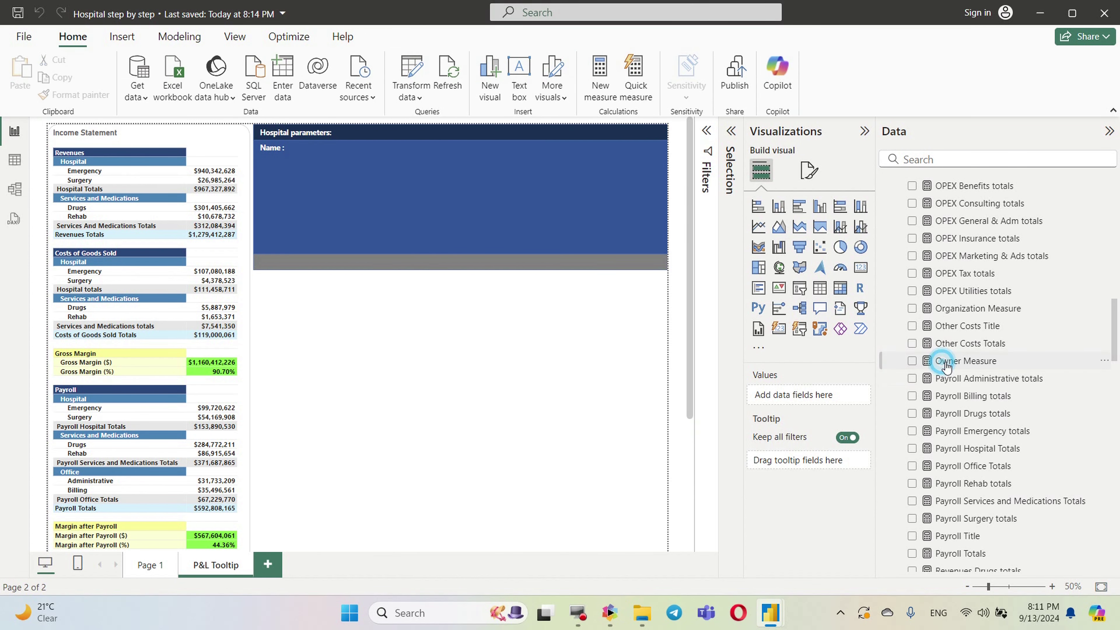
click(961, 361)
drag(420, 128, 102, 128)
key(ctrl+c)
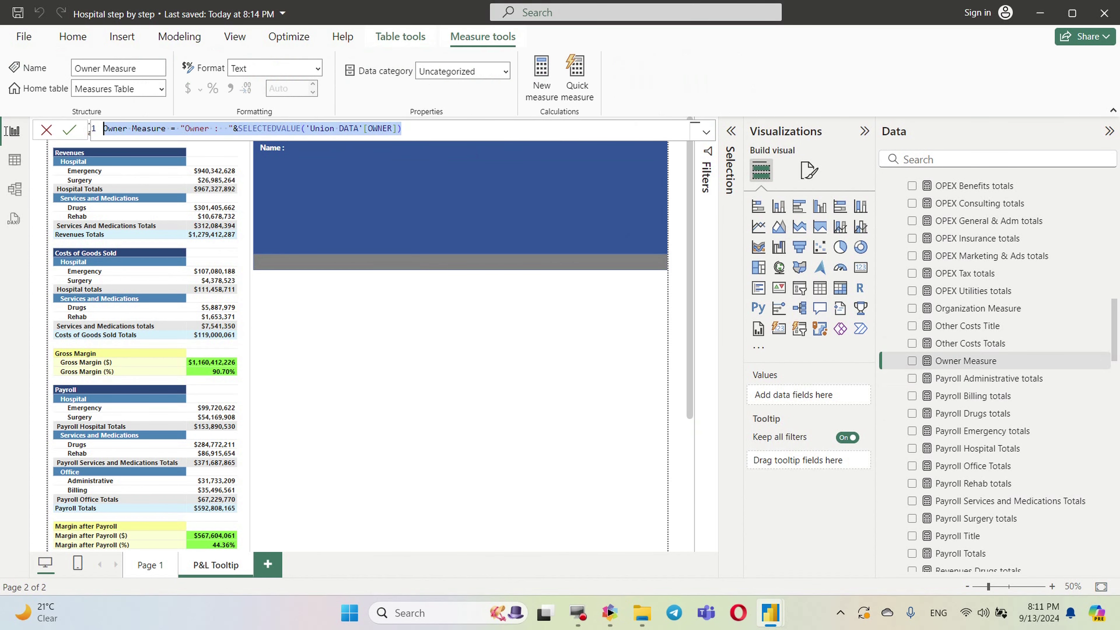
Create Phone Measure from the Owner formula with a 'Phone' label and the PHONE column
click(538, 74)
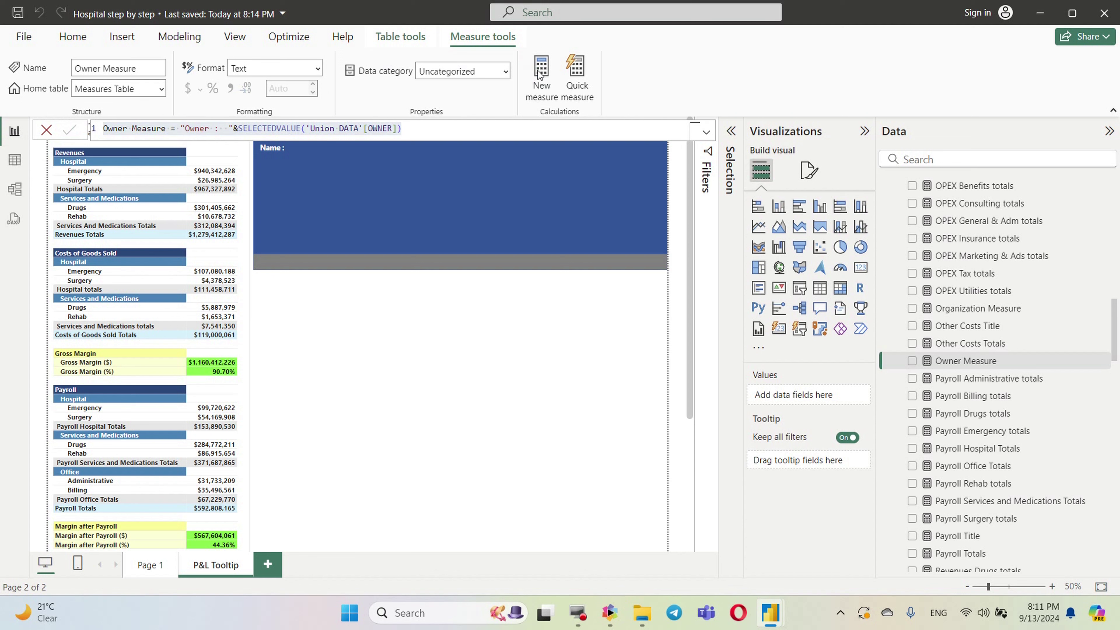
click(539, 74)
key(ctrl+v)
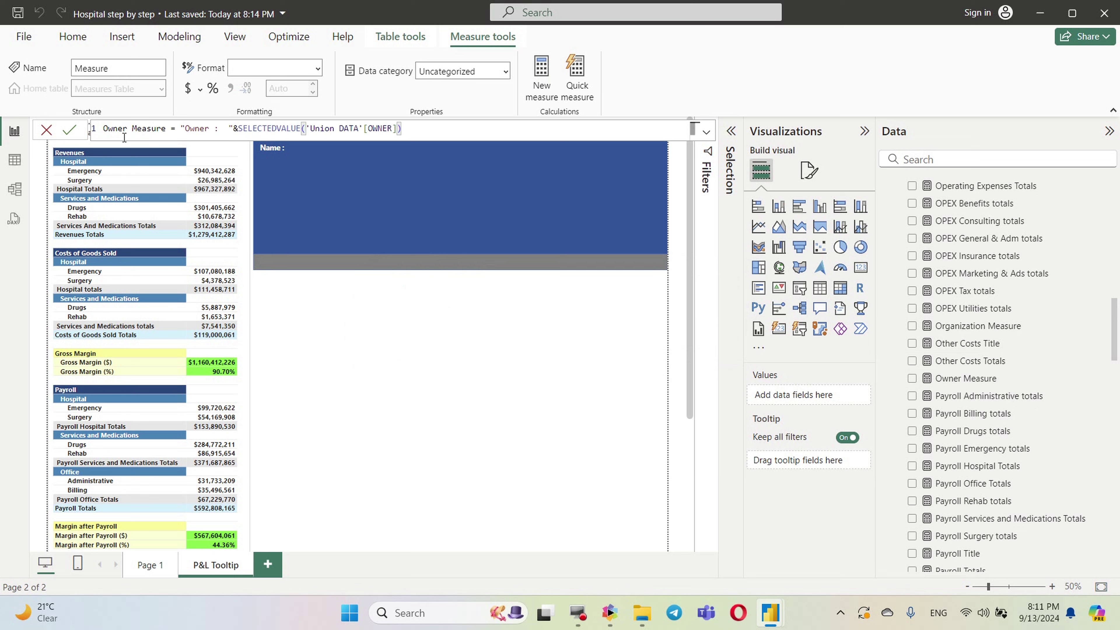
double_click(115, 128)
text(Ph)
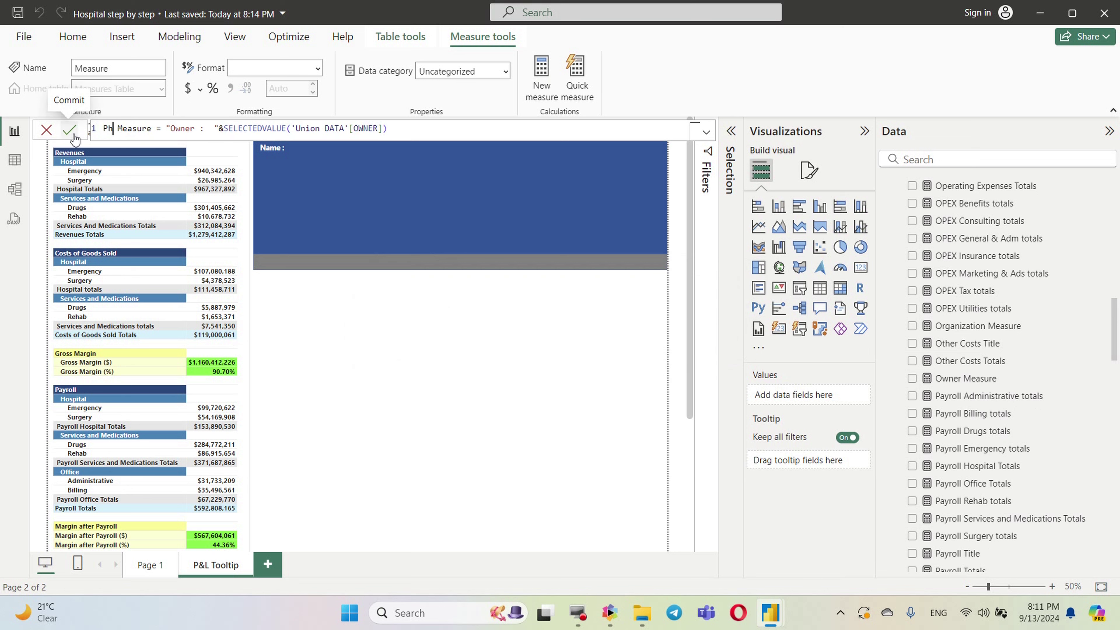
text(one)
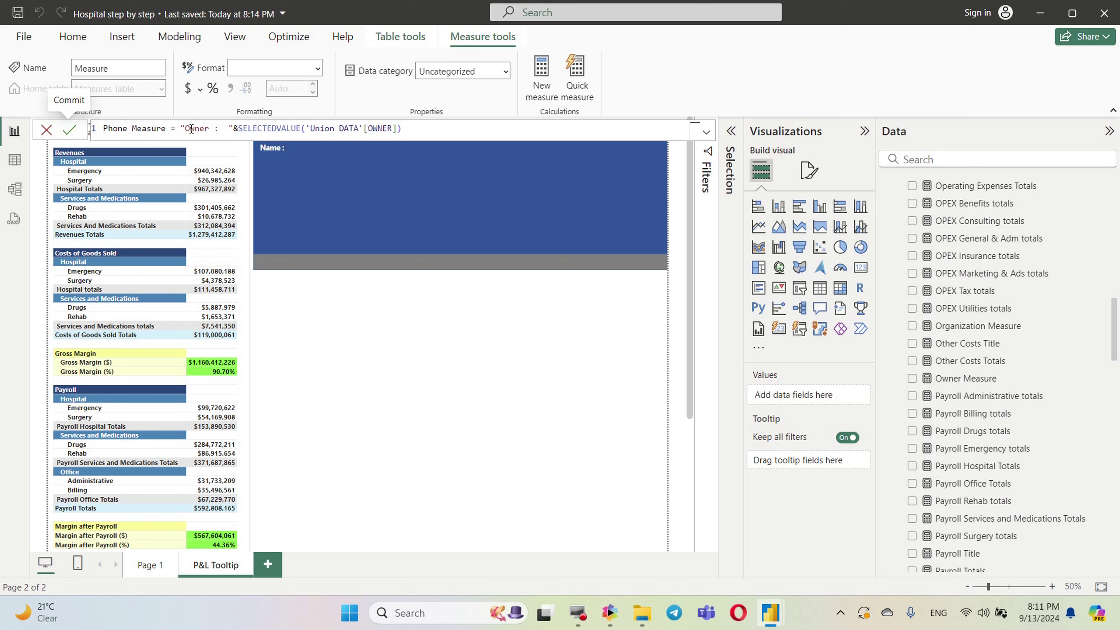
double_click(190, 130)
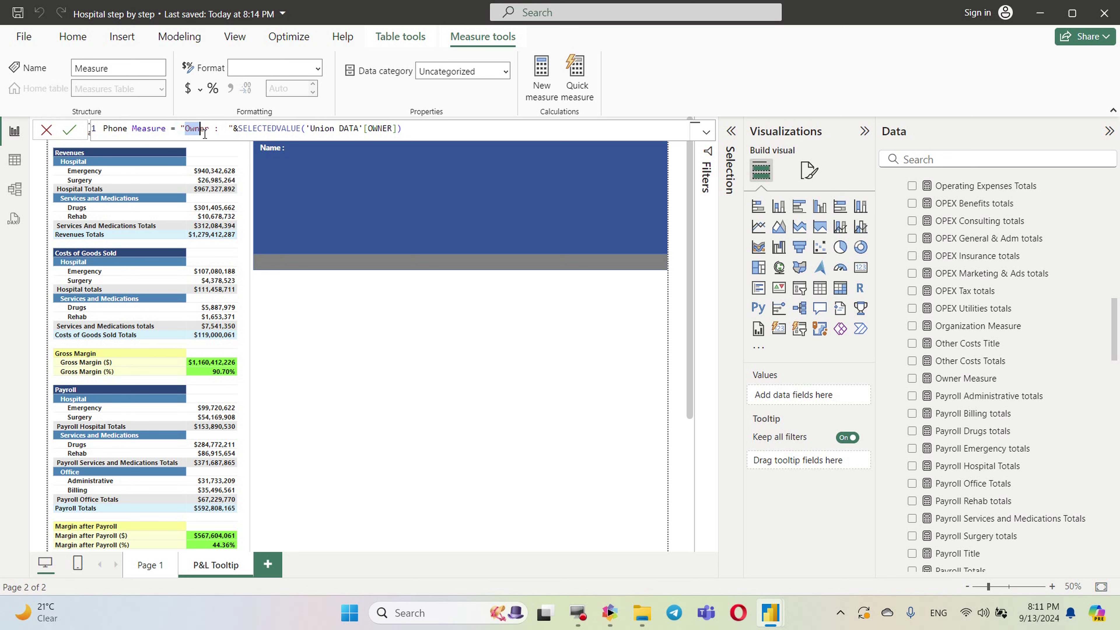
text(Phone)
double_click(373, 129)
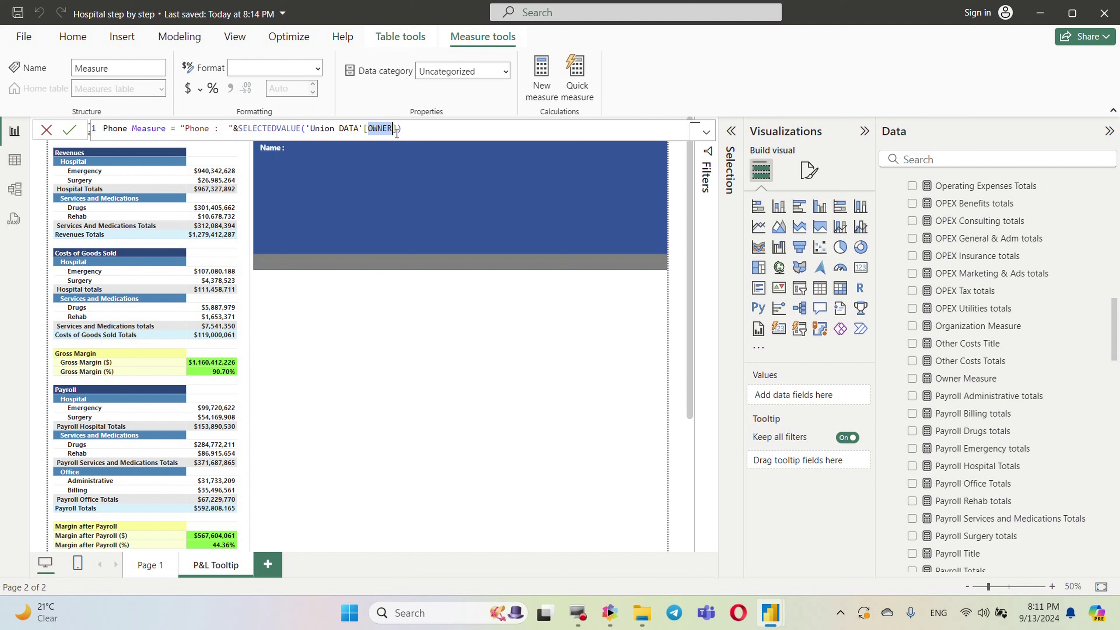
text(ph)
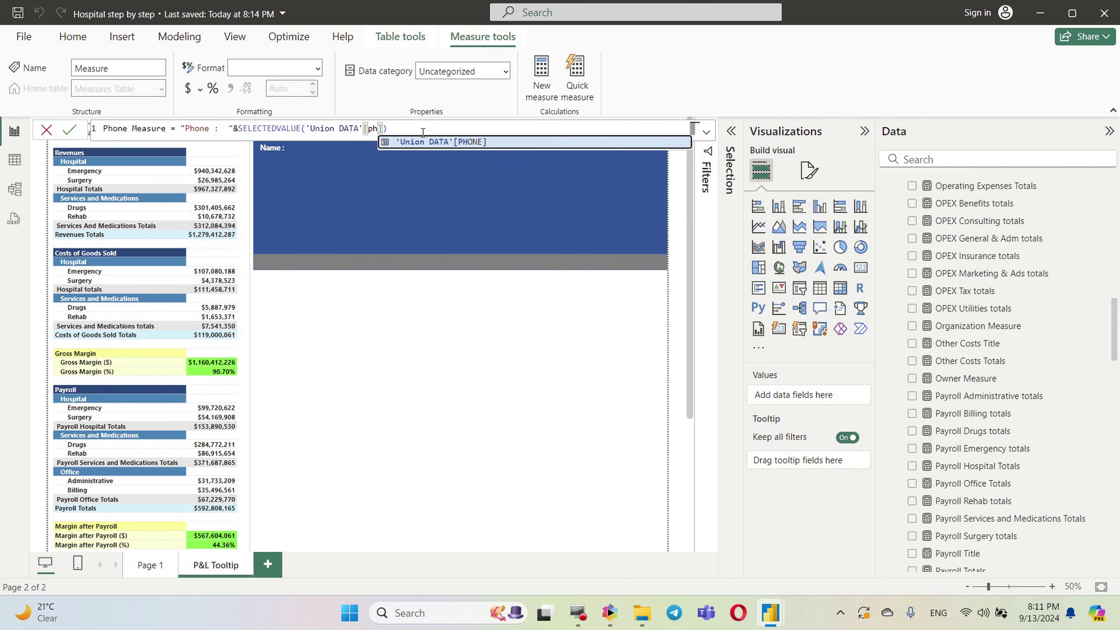
click(470, 142)
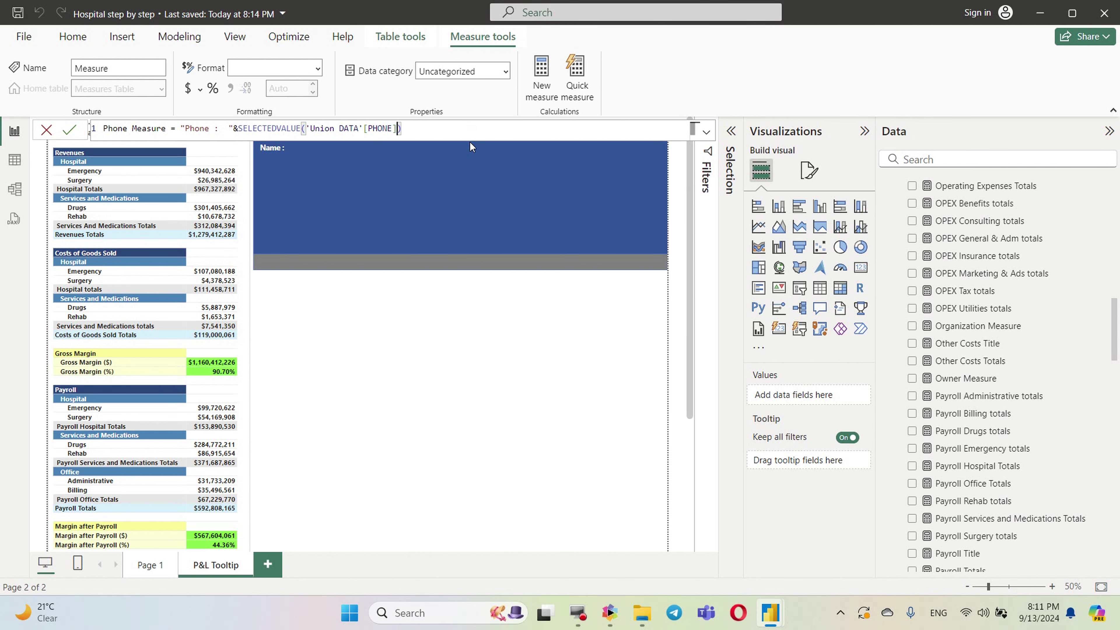
key(Return)
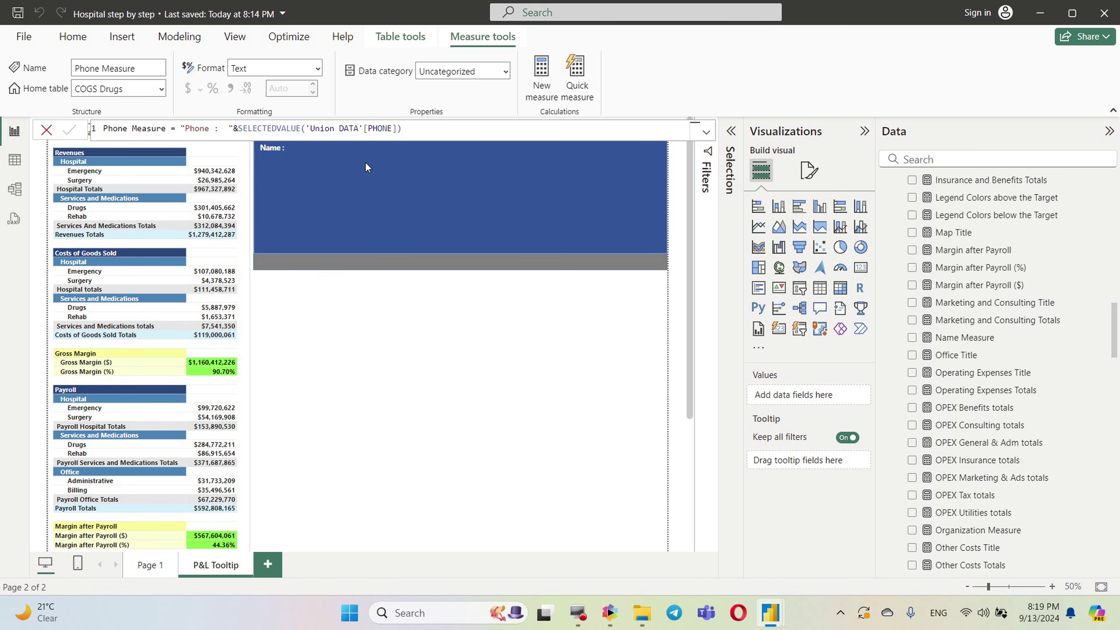
Copy the Phone Measure formula into another new measure
drag(423, 128, 101, 128)
key(ctrl+c)
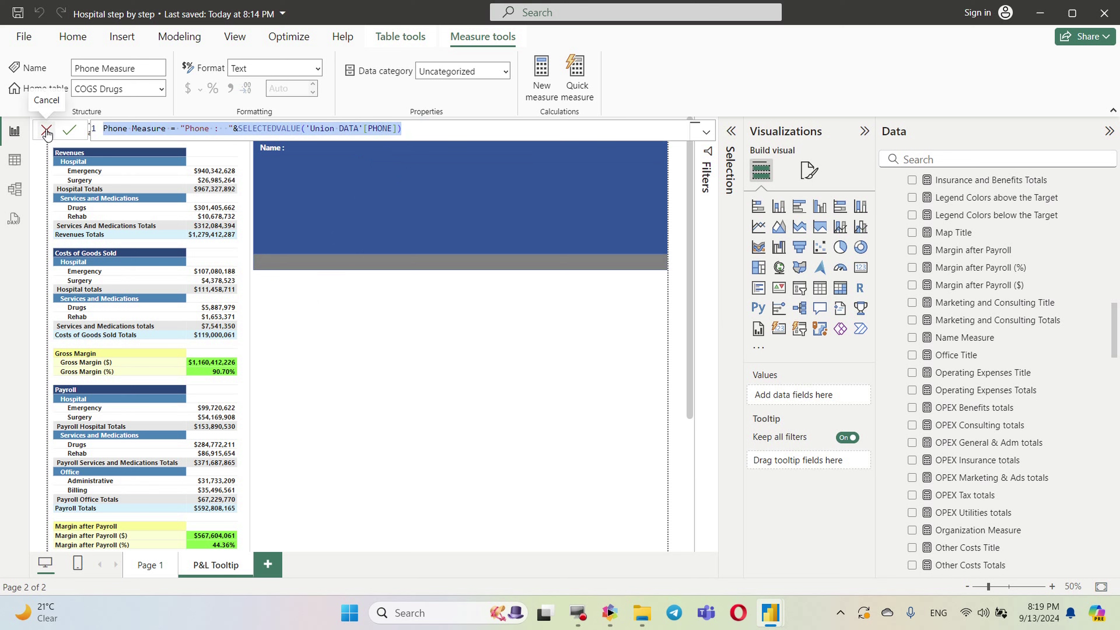
click(542, 77)
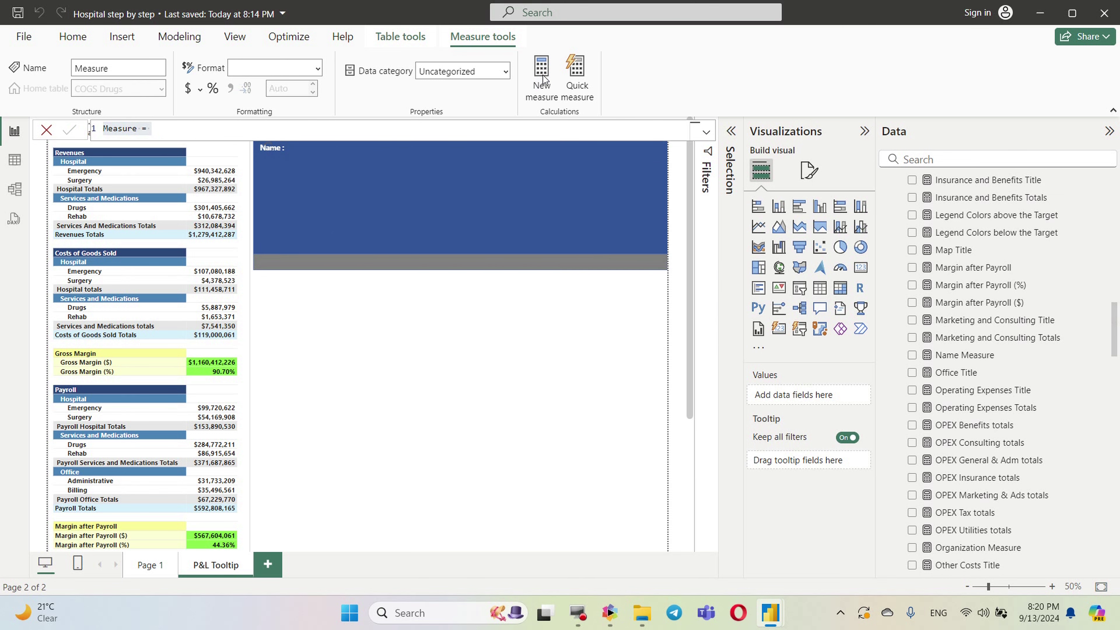
key(ctrl+v)
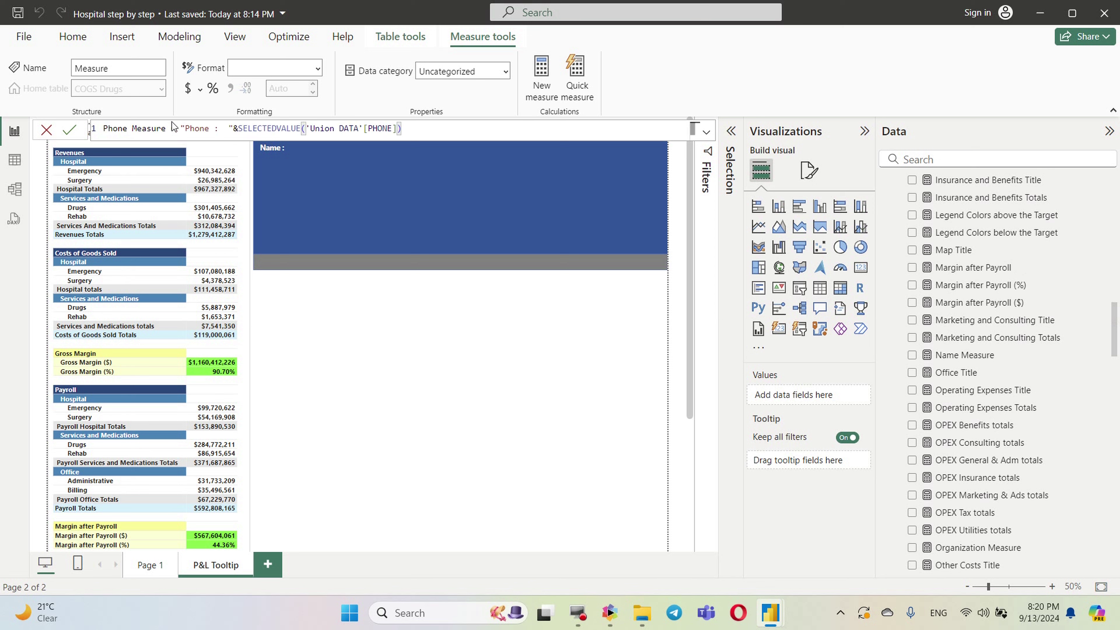
Rename the pasted copy CEO Measure with a 'CEO : ' label and the [CEO] column
double_click(130, 130)
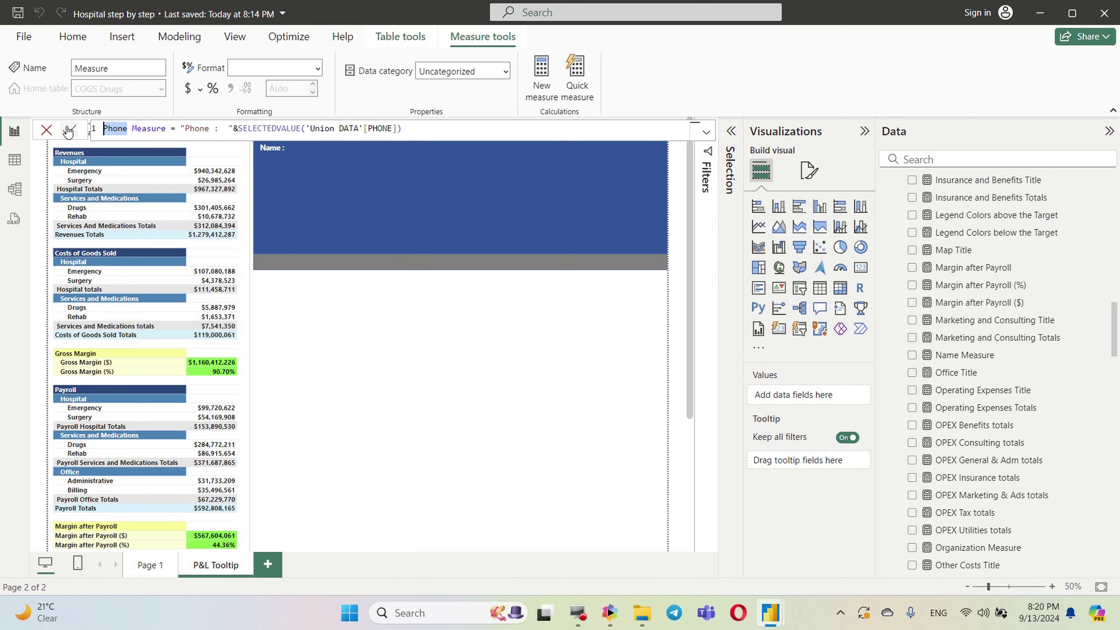
text(CEO)
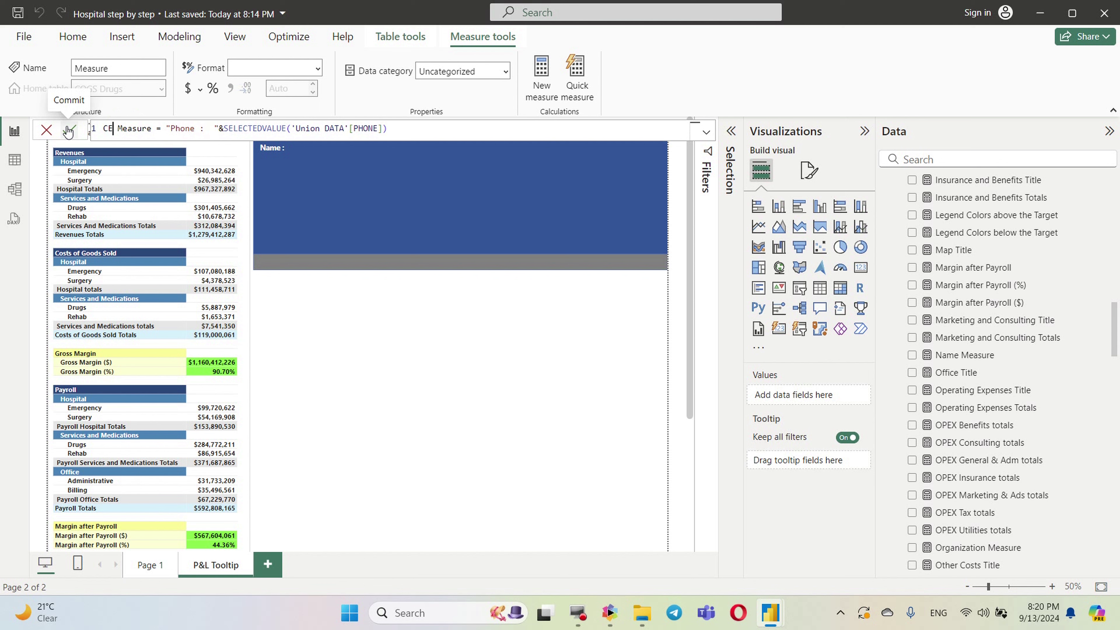
click(176, 129)
drag(192, 136, 204, 136)
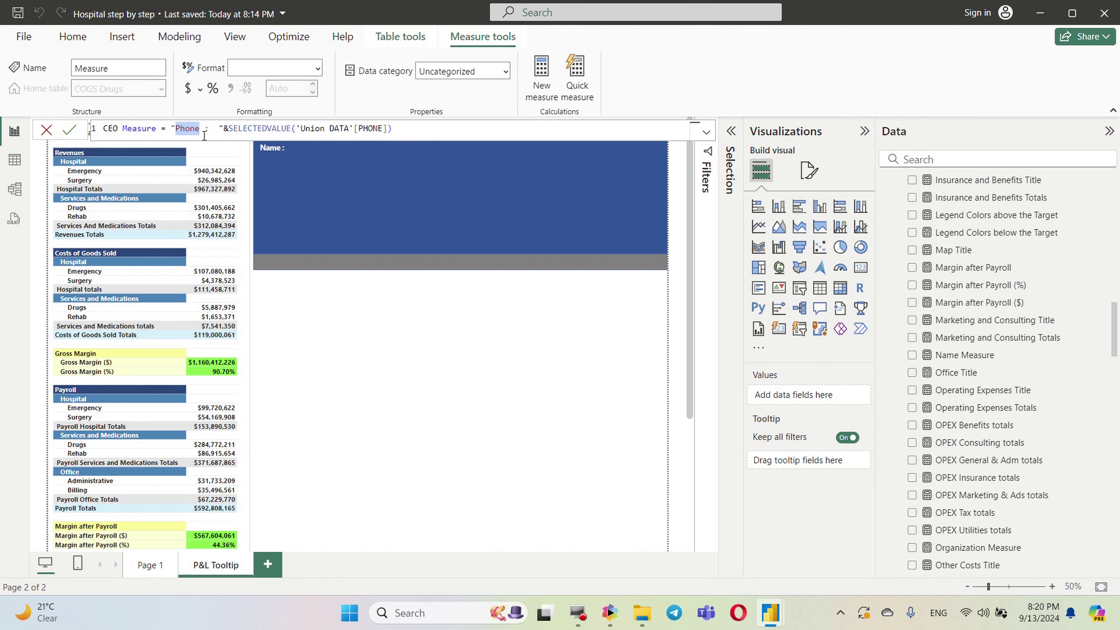
text(CEO)
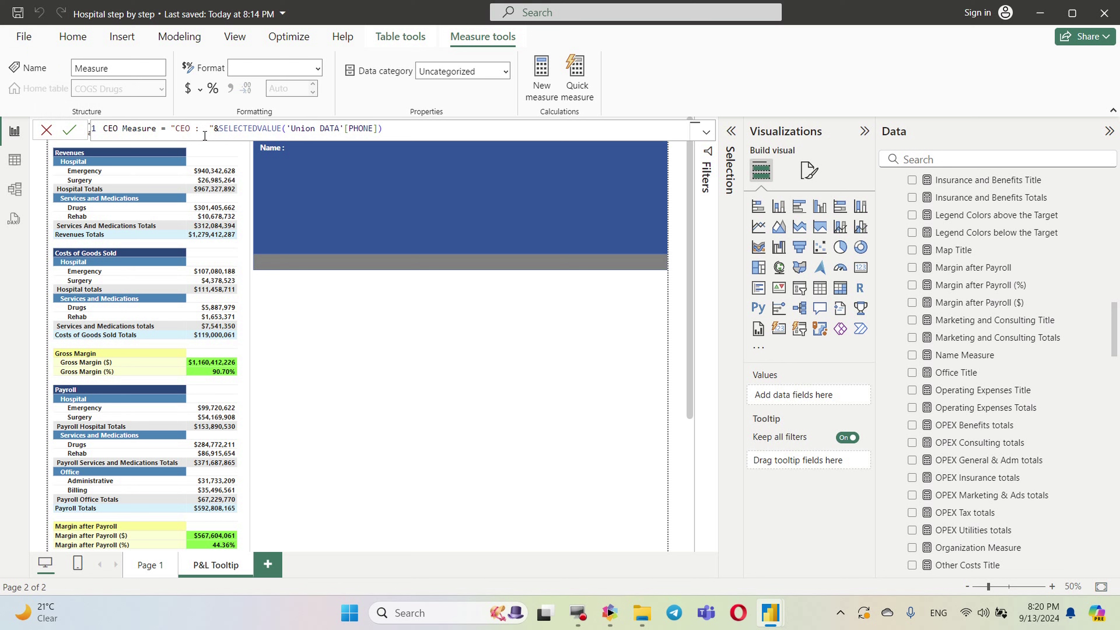
double_click(353, 132)
text(CEO)
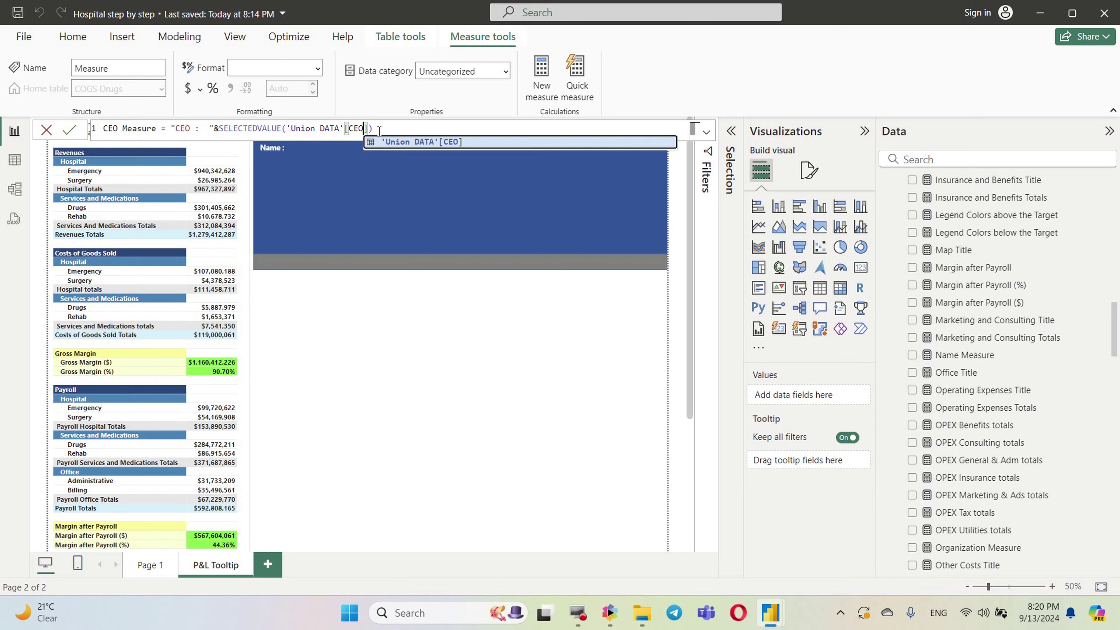
click(414, 143)
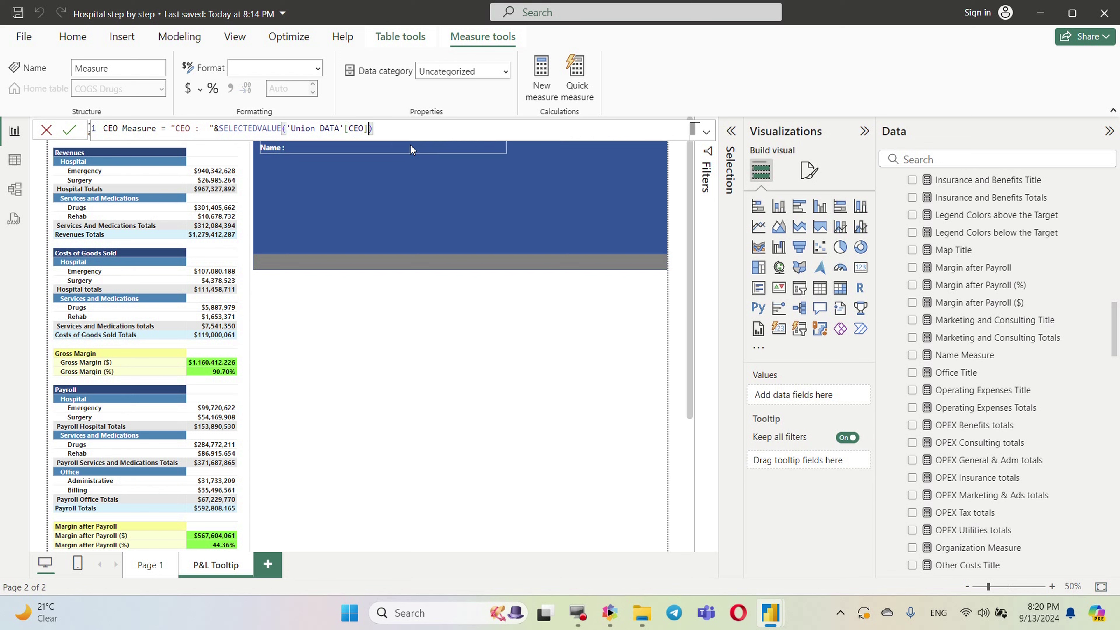
key(Return)
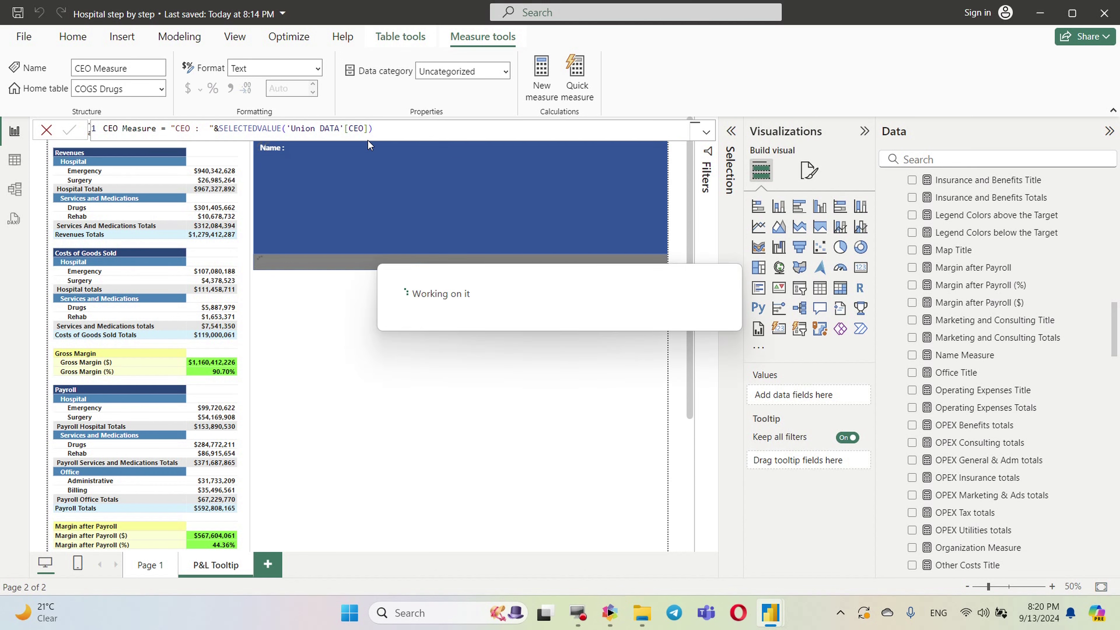
Set CEO Measure's home table to Measures Table
click(161, 90)
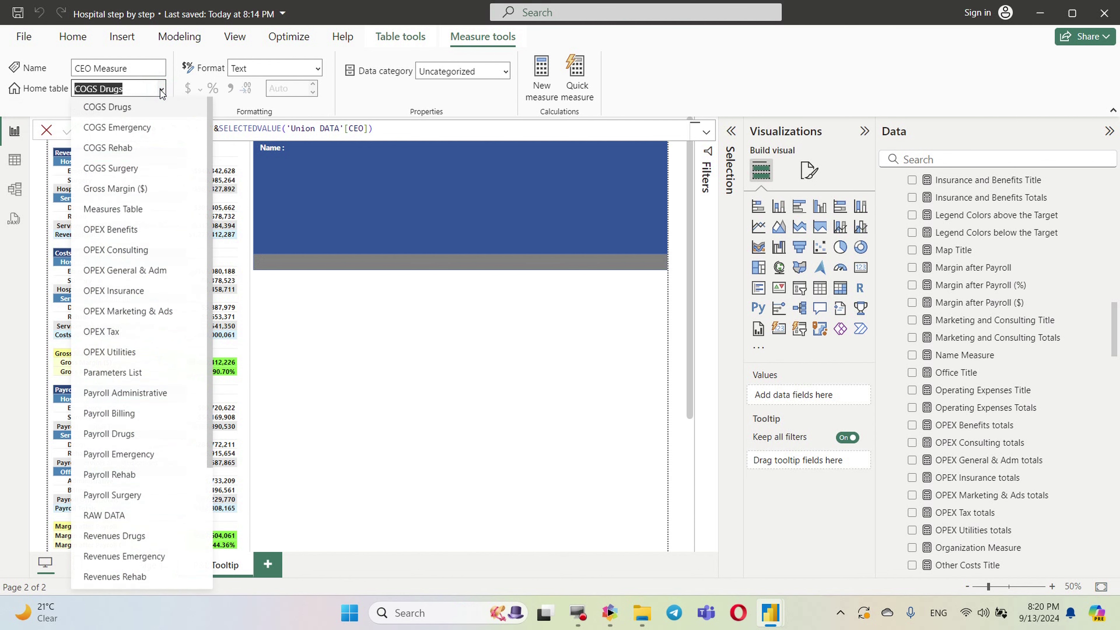
click(112, 211)
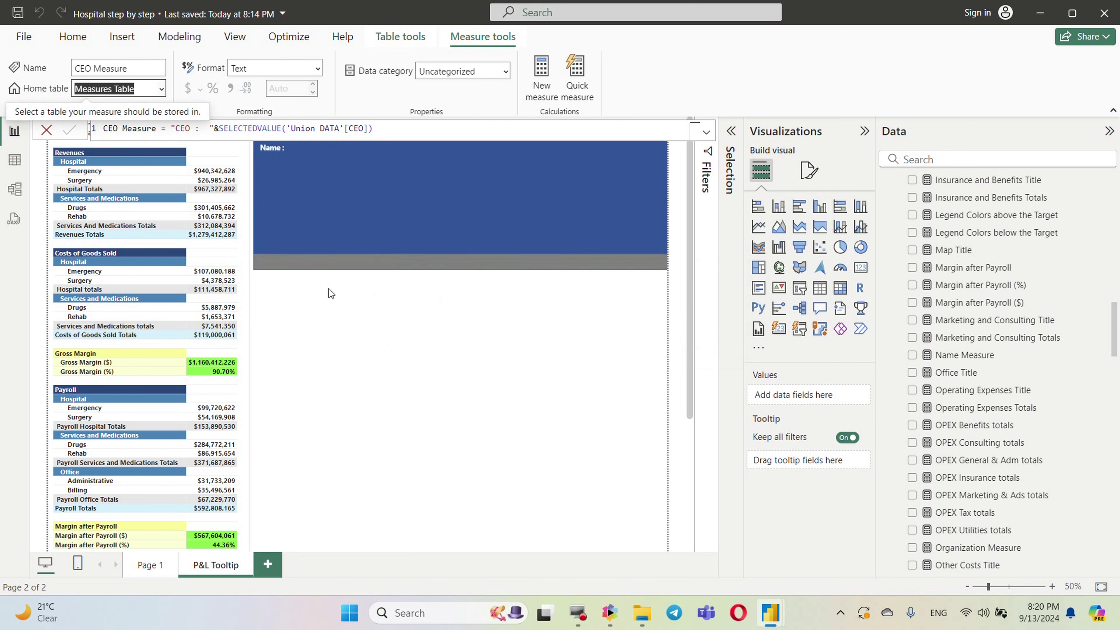
click(325, 295)
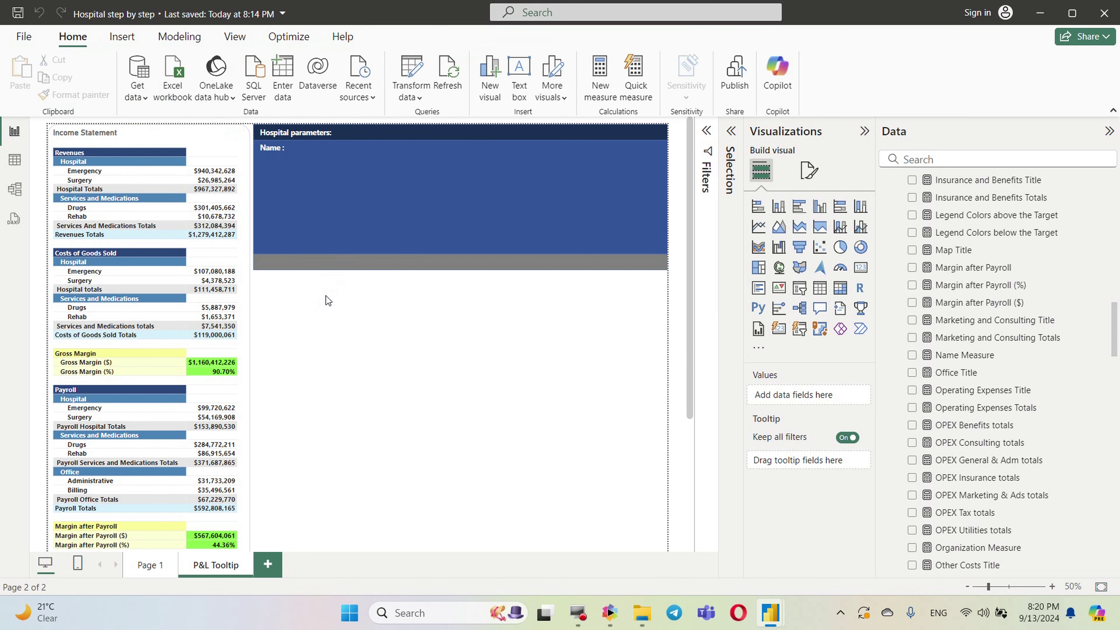
Paste the Phone formula into a new measure, naming and labelling it 'Adress' with the ADDRESS column
click(601, 81)
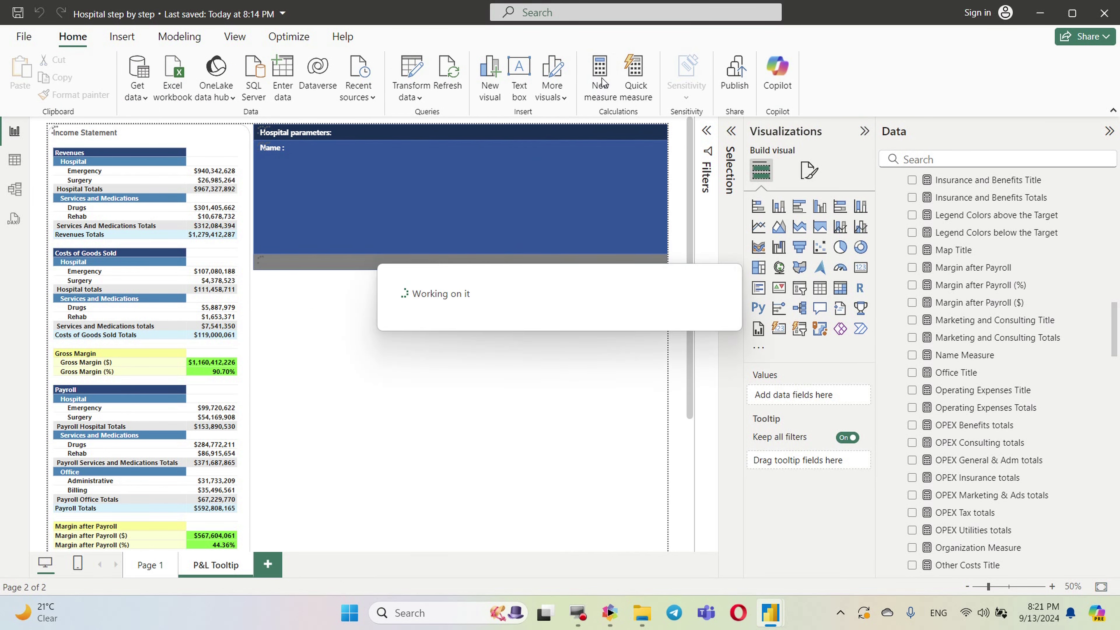
key(ctrl+v)
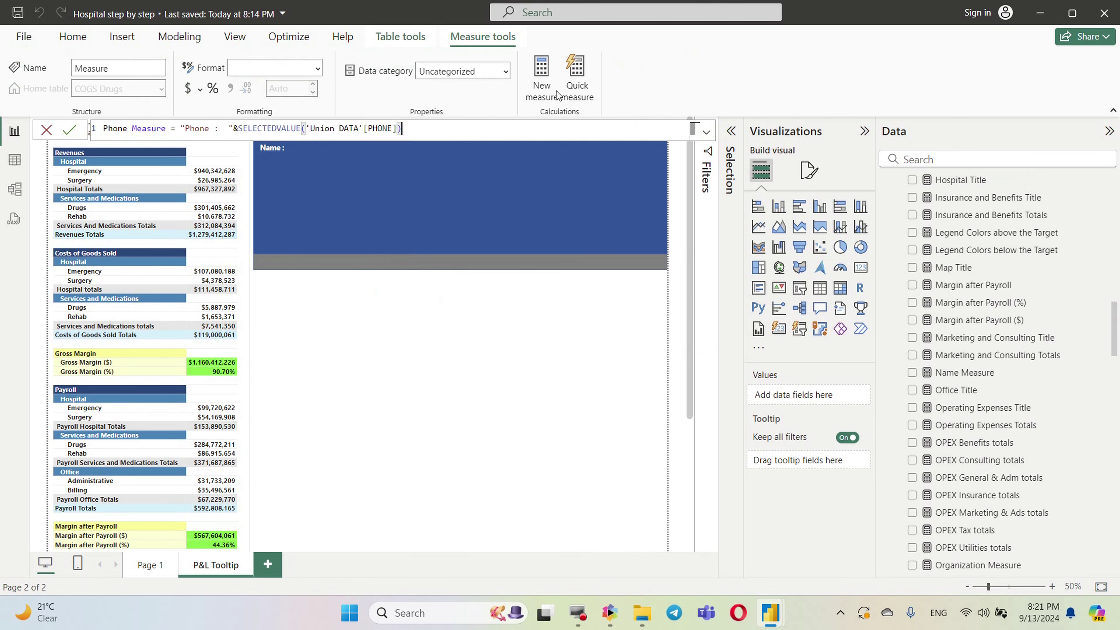
double_click(112, 128)
text(Adress)
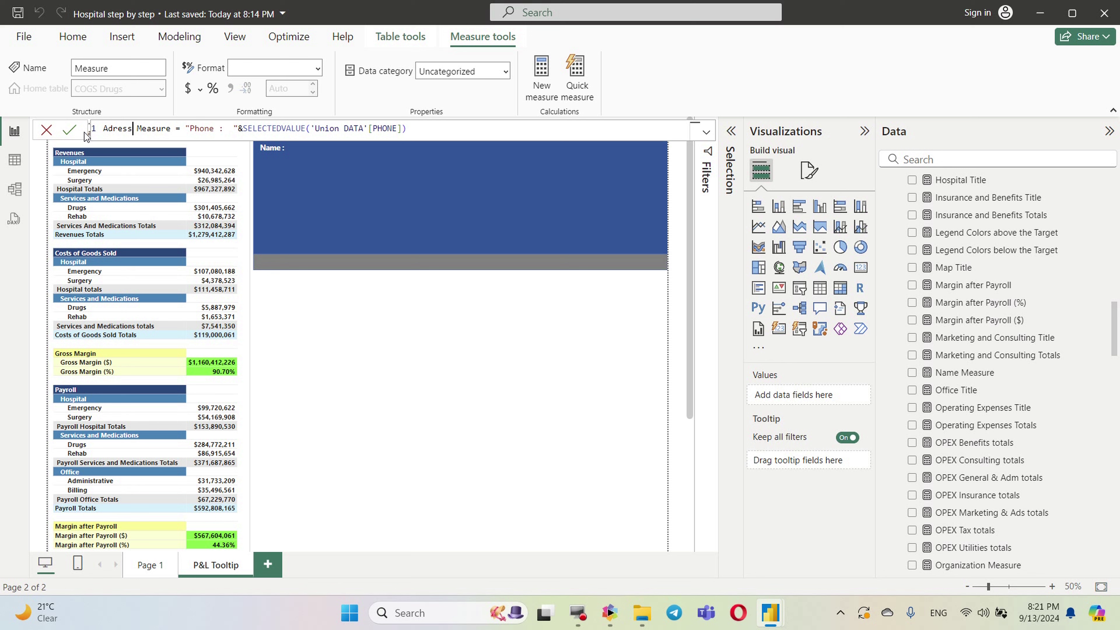
click(191, 127)
drag(200, 131, 214, 128)
text(Adress)
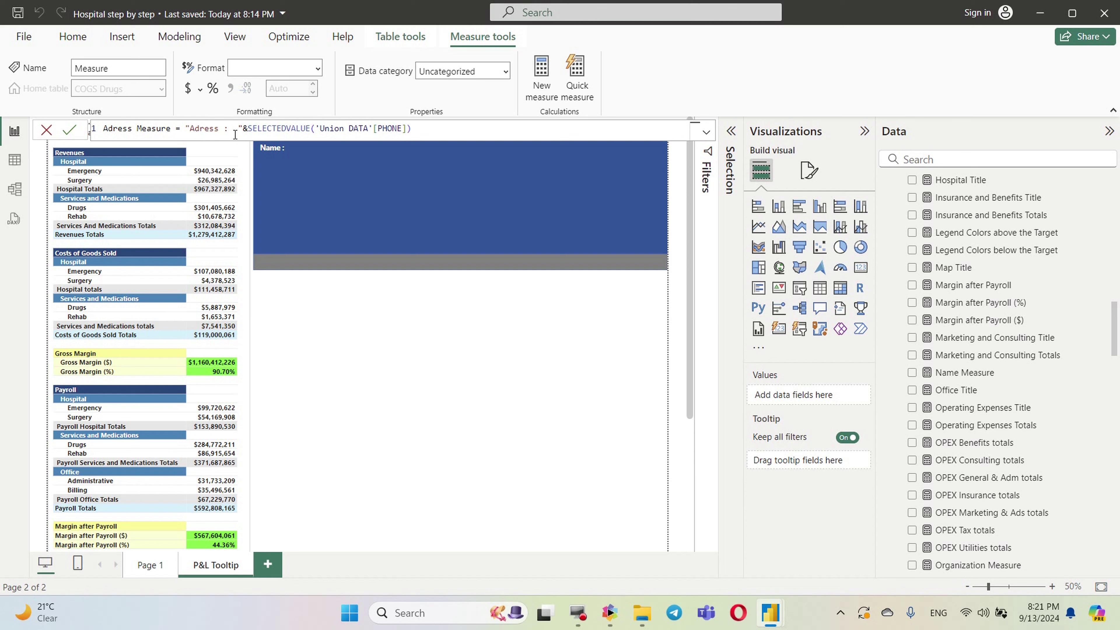
double_click(382, 128)
text(adre)
key(BackSpace)
key(BackSpace)
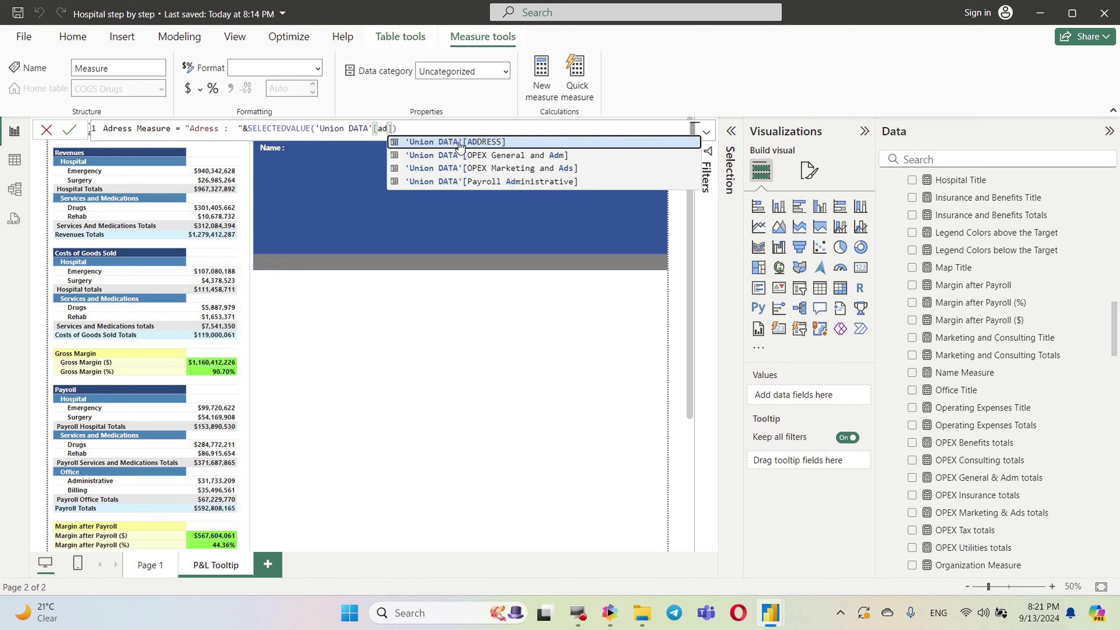
click(499, 141)
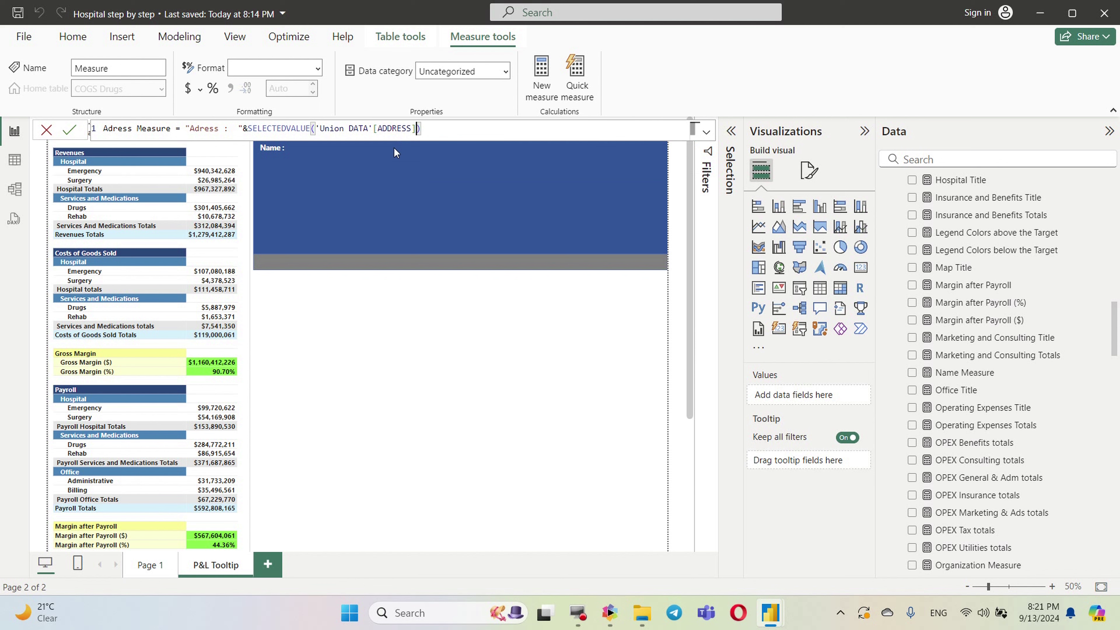
click(199, 132)
Correct the spelling to 'Address' in both the label and the measure name
double_click(204, 133)
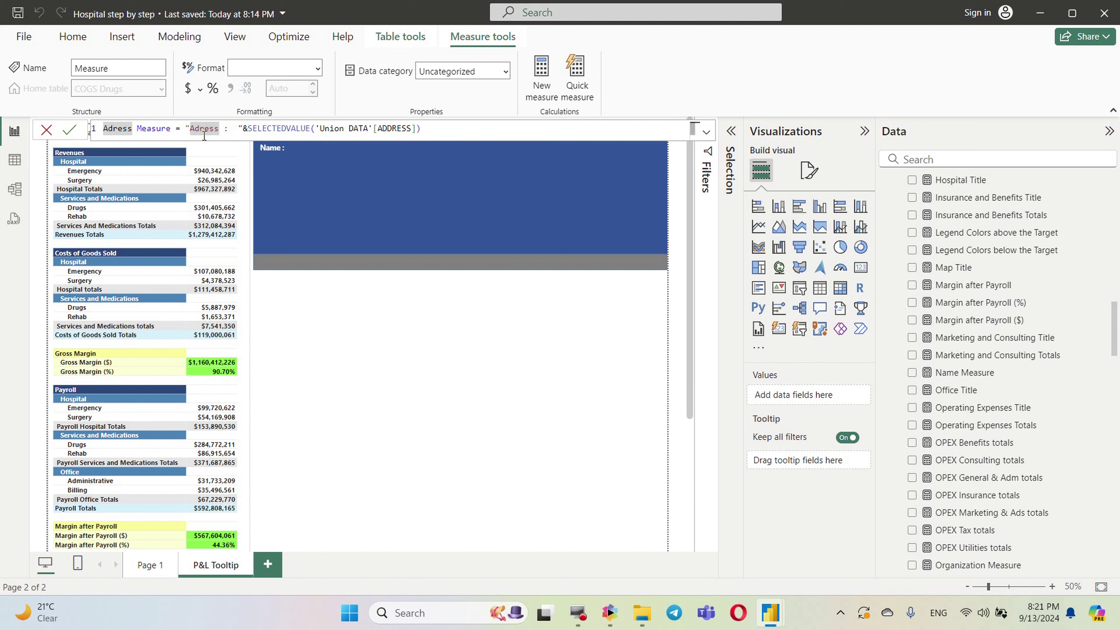
text(Address)
click(114, 132)
text(d)
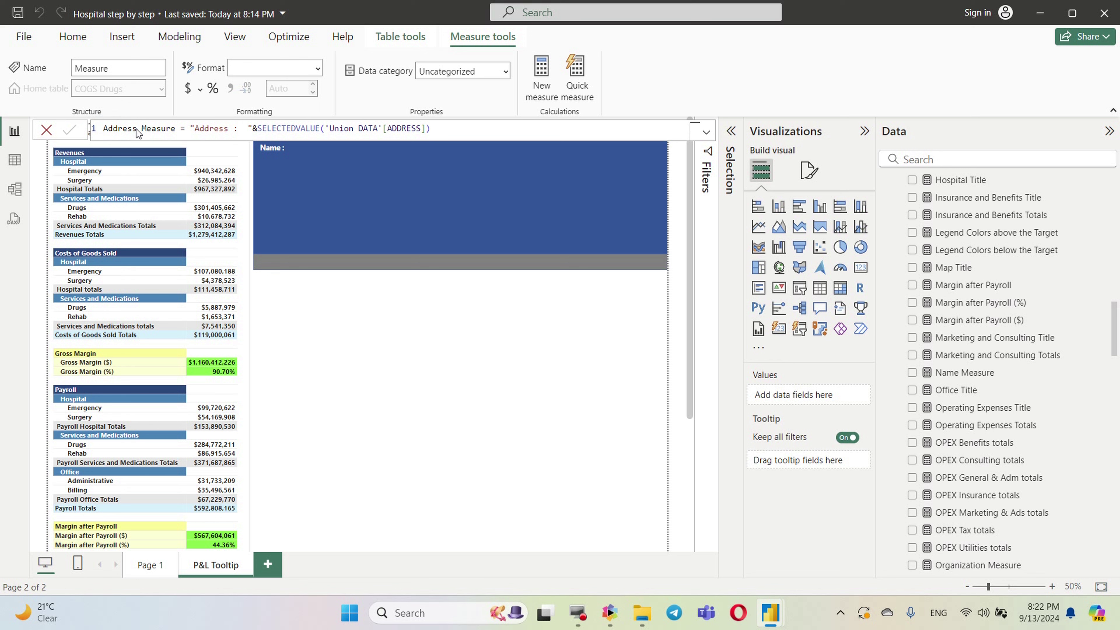
key(Return)
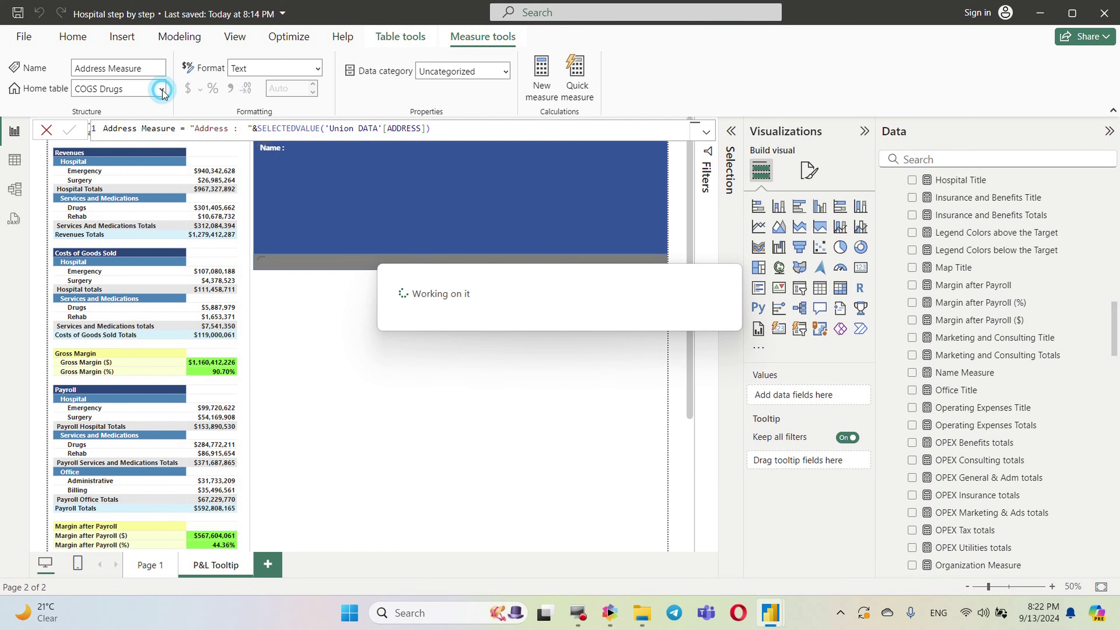
Move Address Measure's home table to Measures Table
click(162, 89)
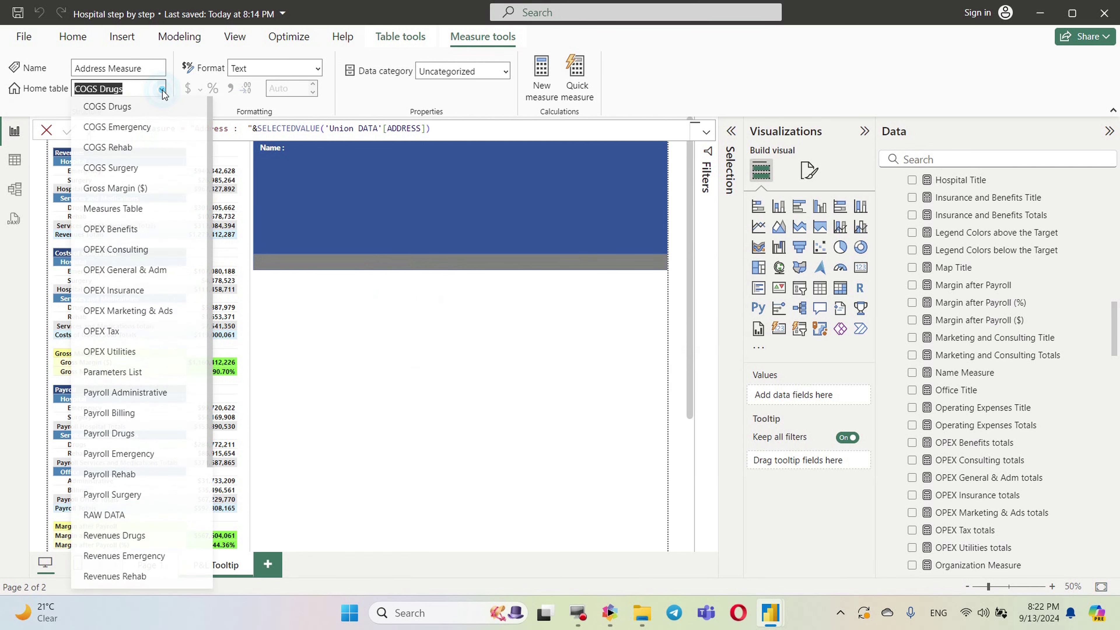
click(128, 214)
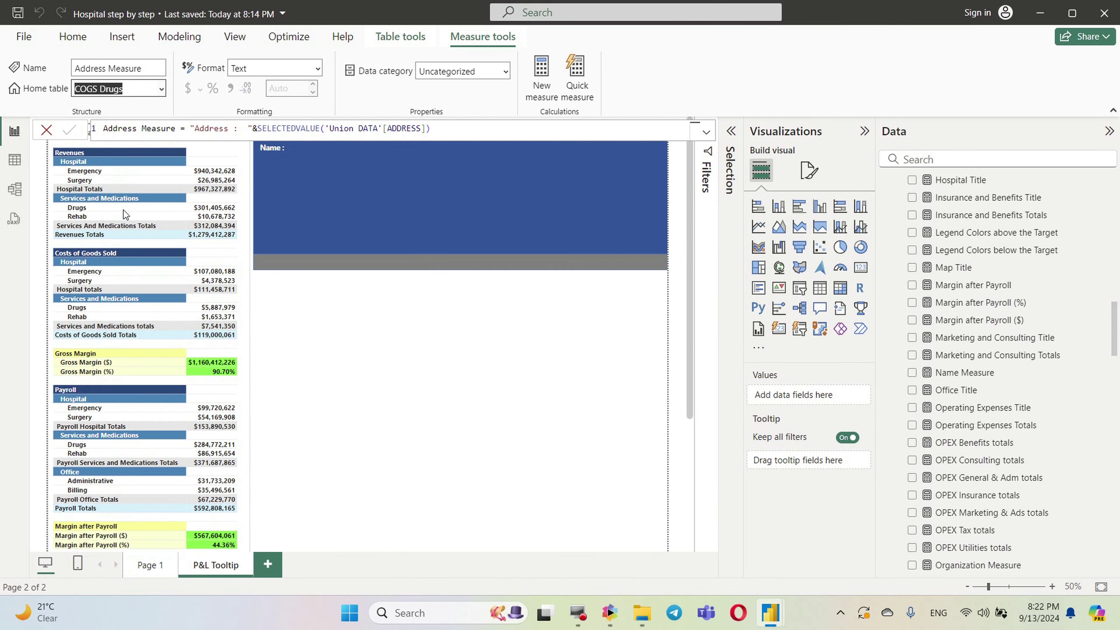
click(307, 311)
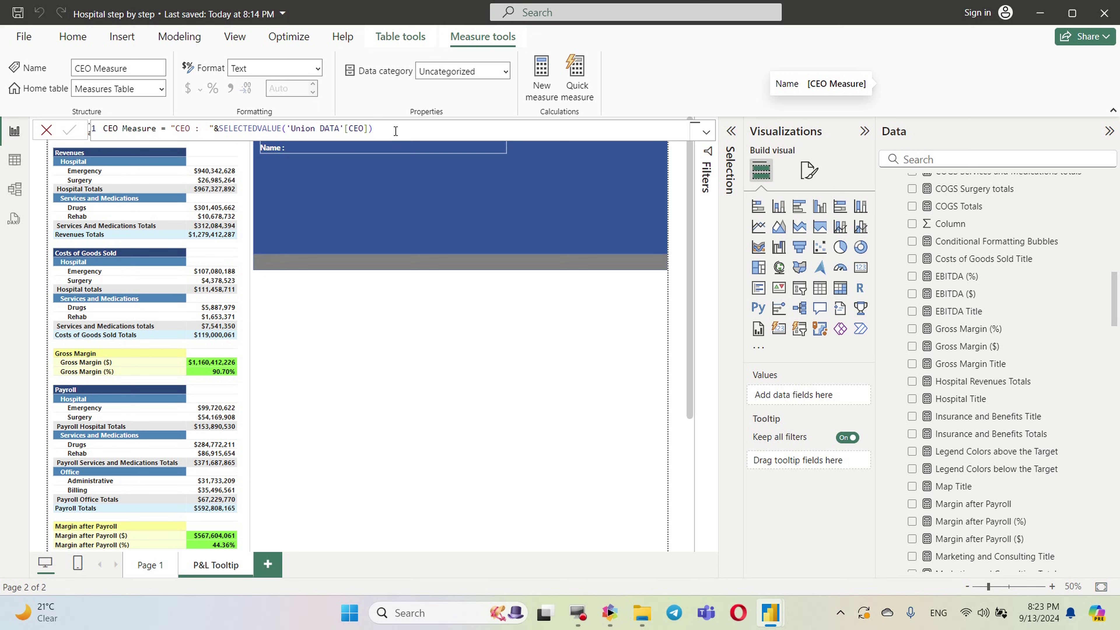
Copy CEO Measure's formula into a new measure
drag(387, 128, 33, 128)
key(ctrl+c)
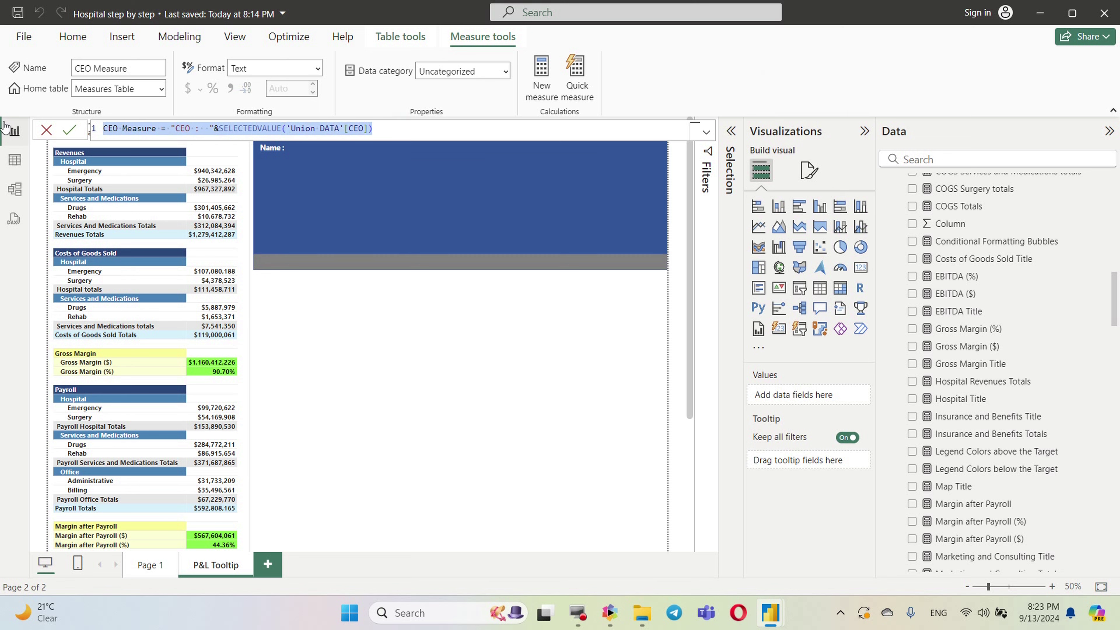
click(537, 76)
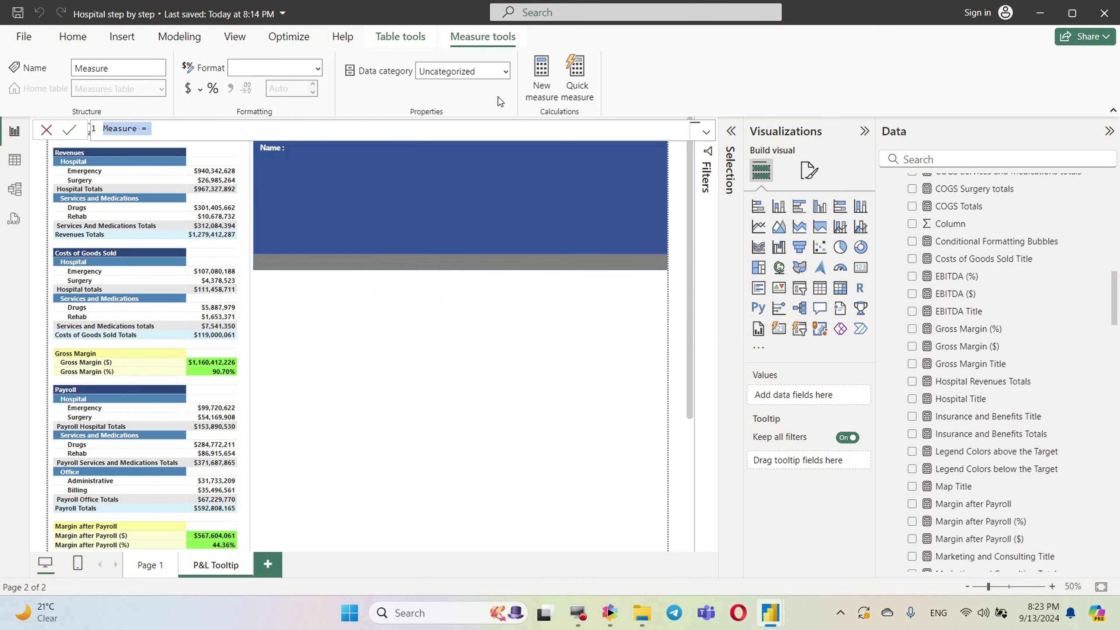
key(ctrl+v)
Make it State Measure with a 'State : ' label and [State] column, then paste into another measure
click(118, 128)
double_click(118, 128)
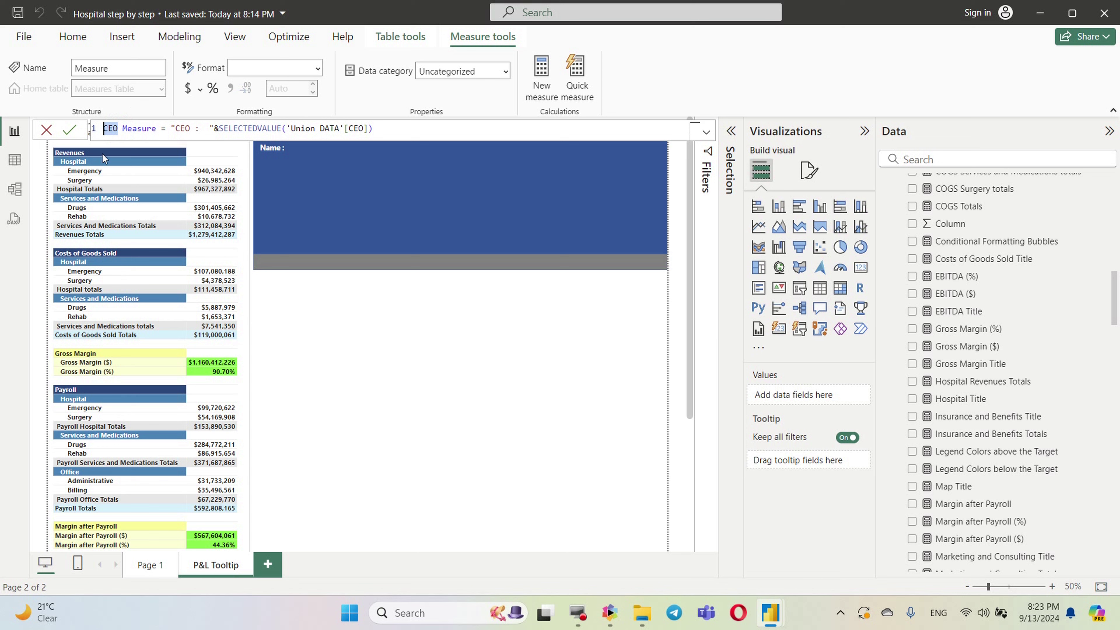
text(State)
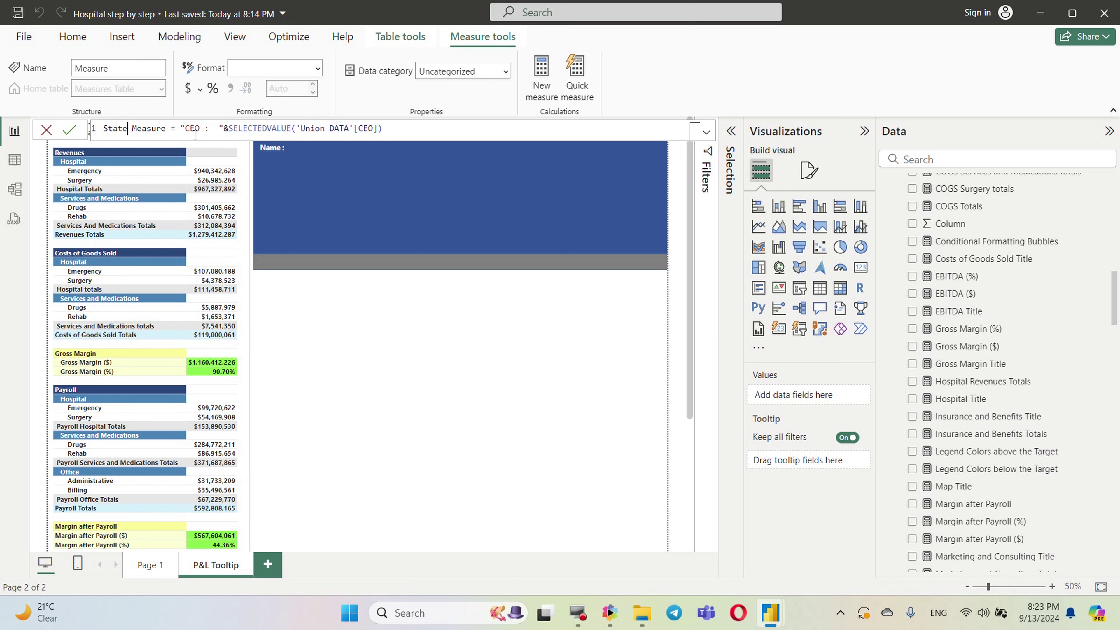
double_click(191, 129)
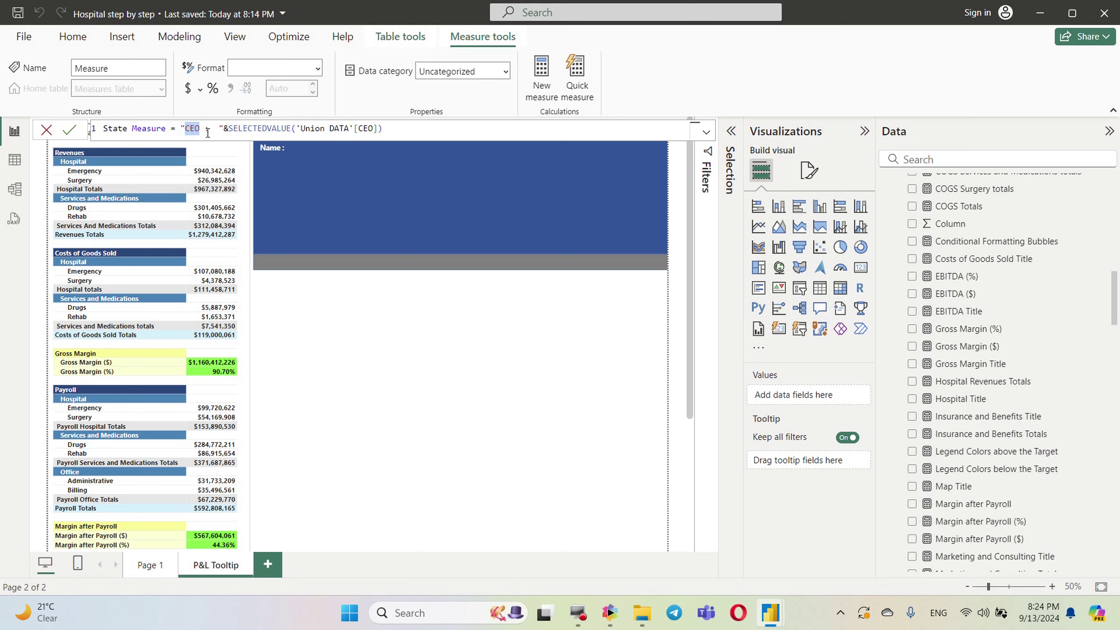
text(State)
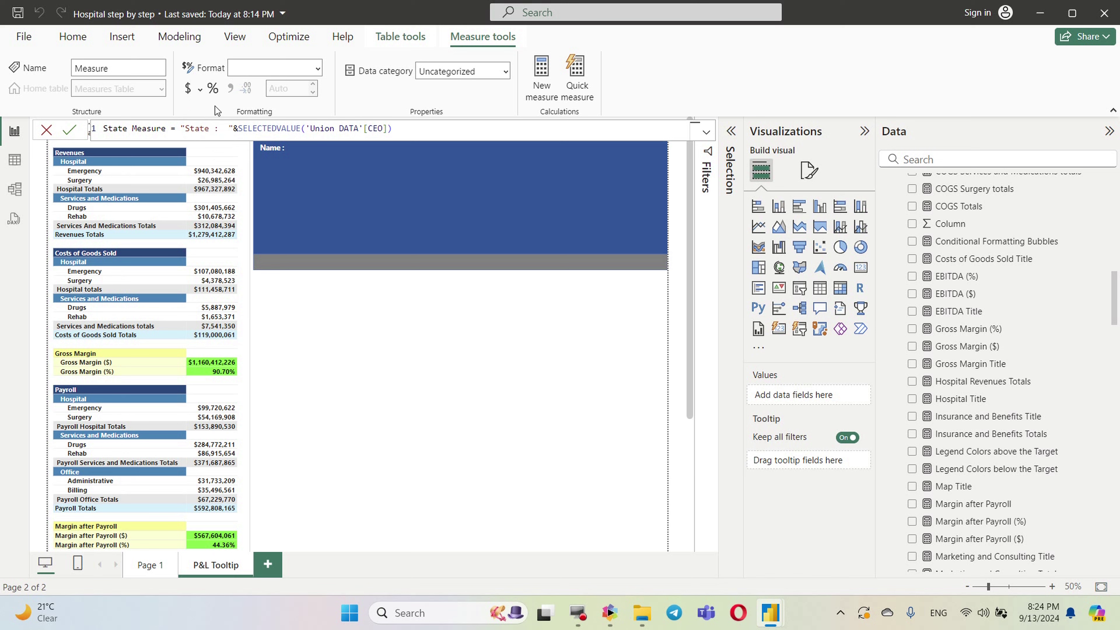
double_click(375, 129)
drag(385, 133, 389, 133)
text(sta)
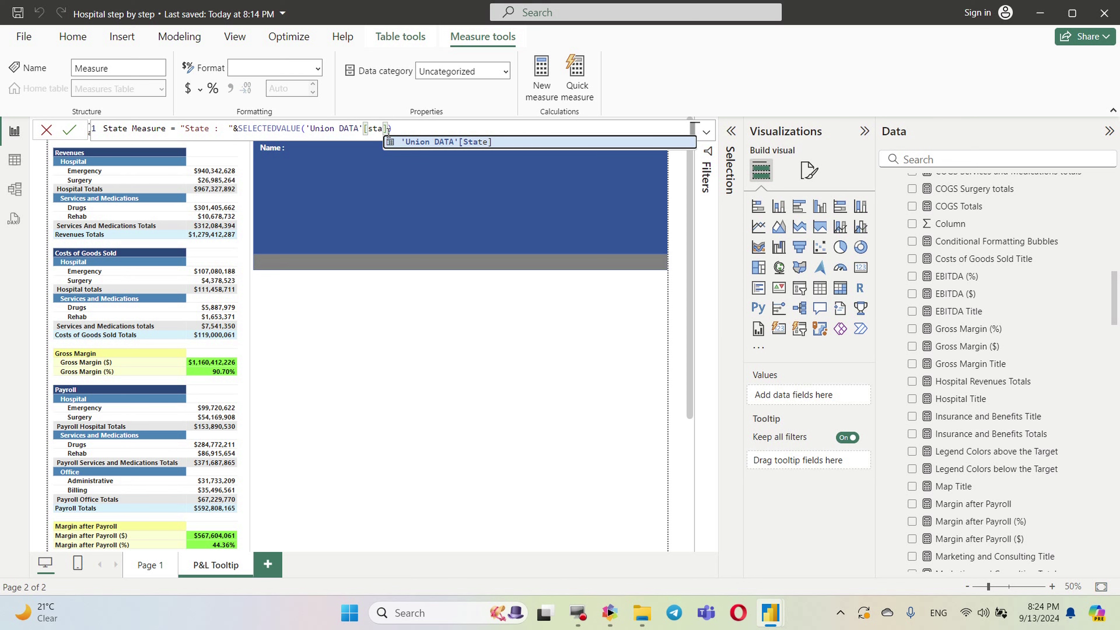
click(421, 142)
key(Return)
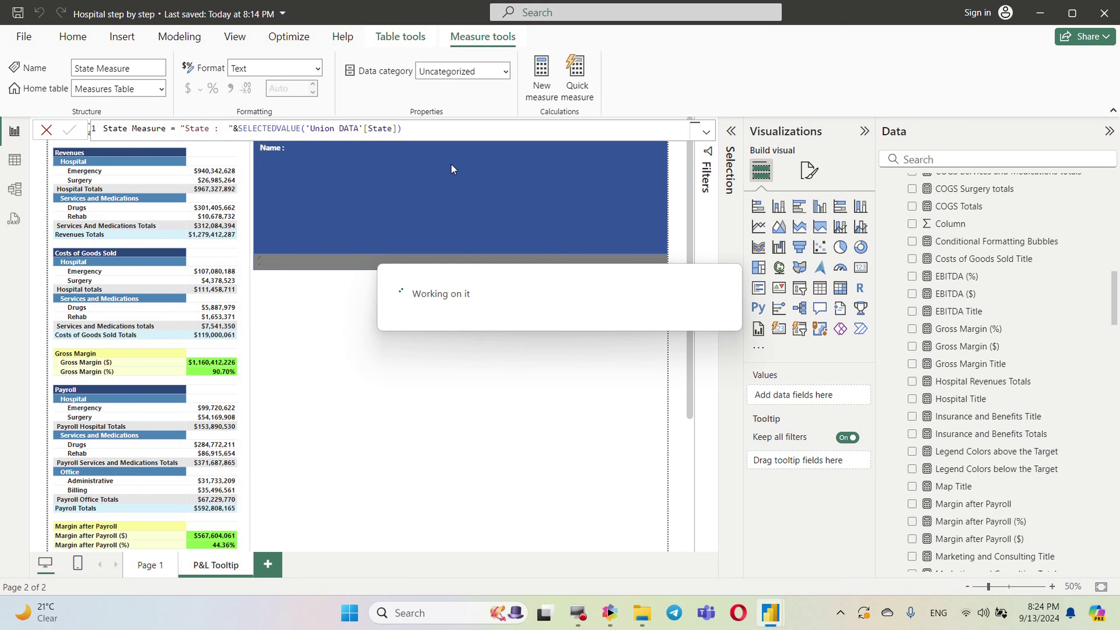
click(534, 81)
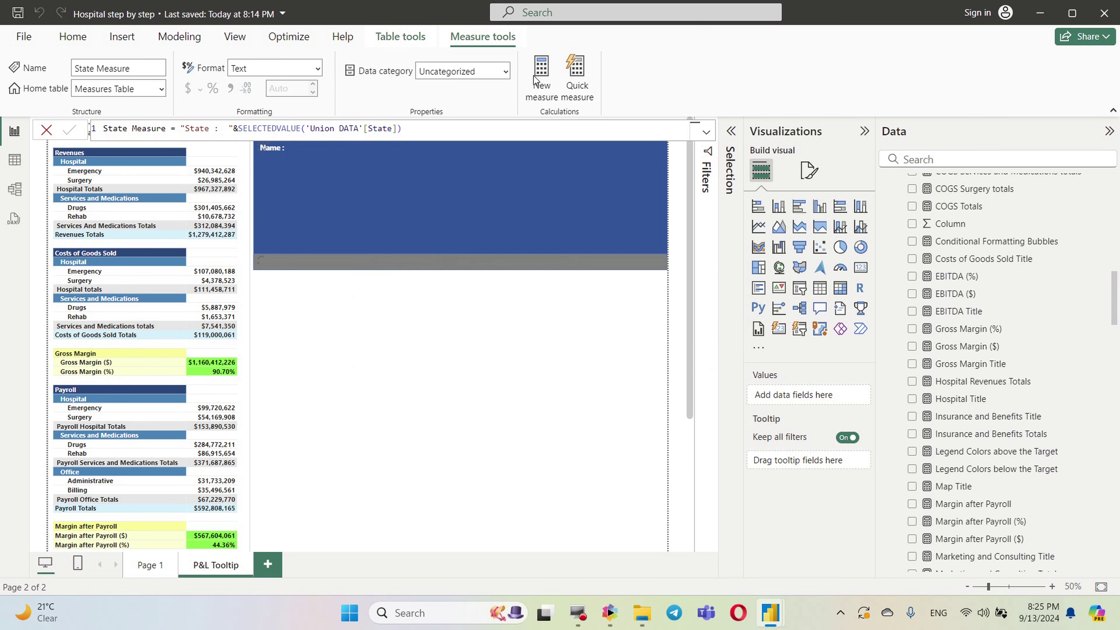
key(ctrl+v)
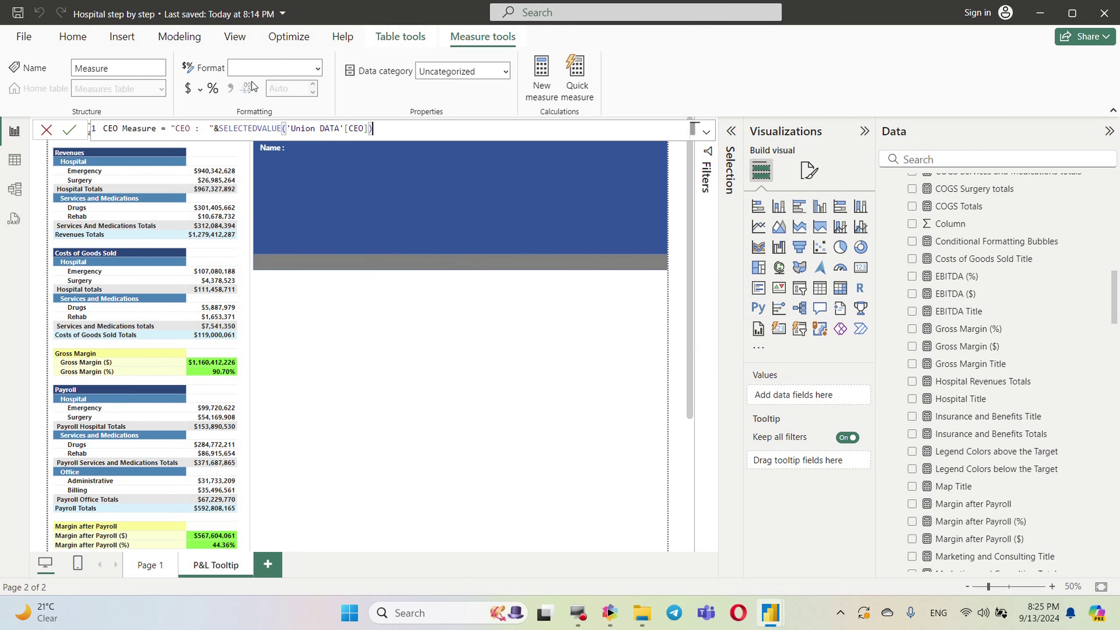
Turn the pasted copy into County Measure with a 'County : ' label and the [COUNTY] column
click(113, 129)
double_click(114, 129)
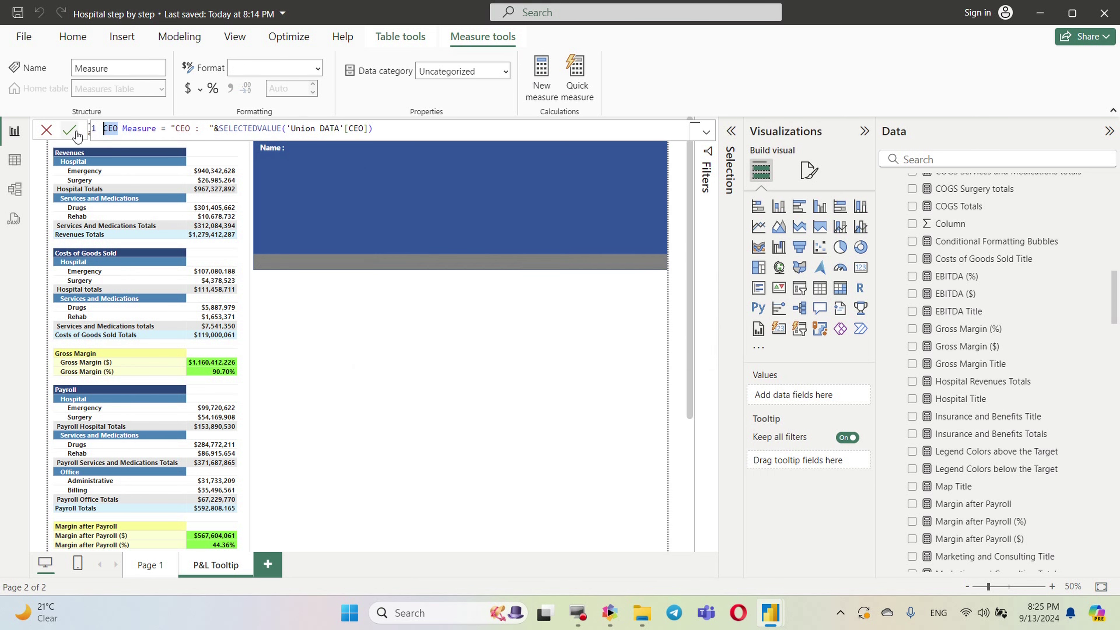
text(County)
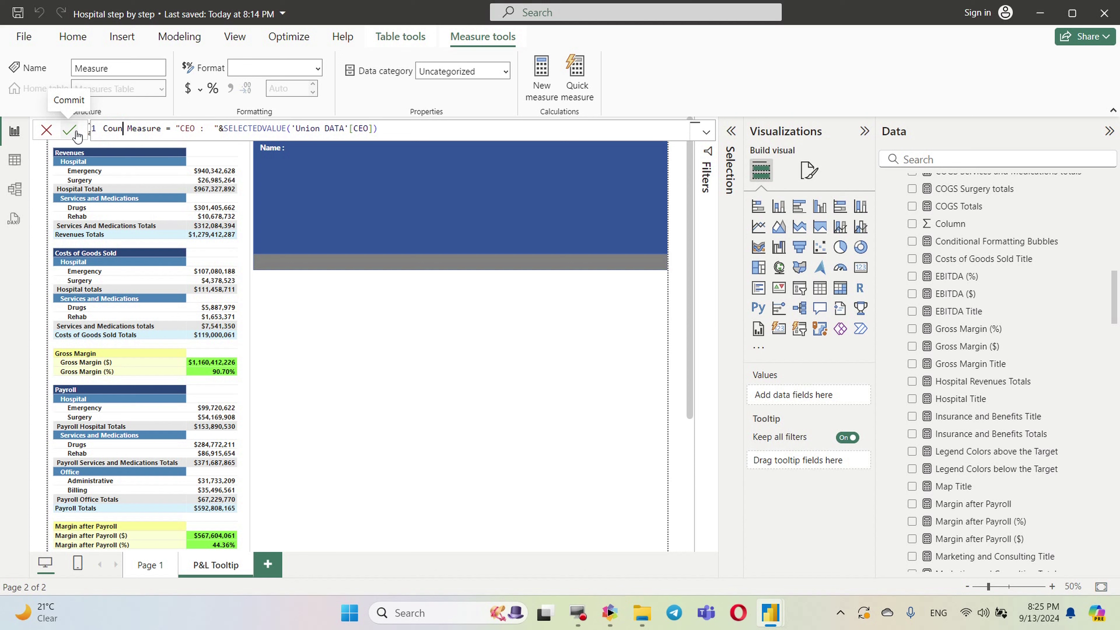
double_click(196, 129)
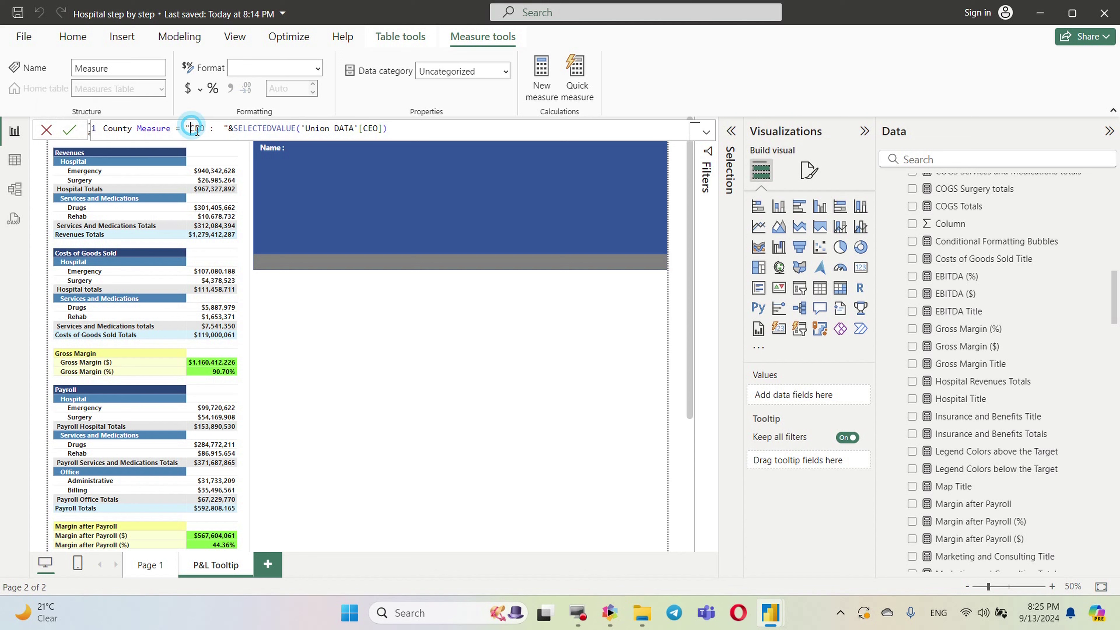
text(County)
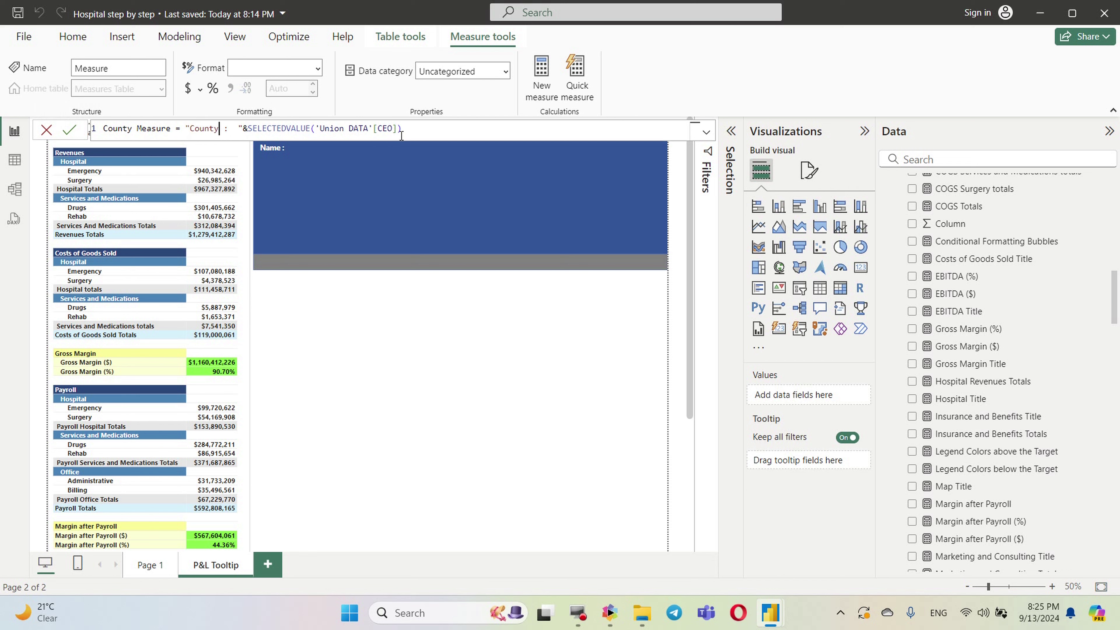
double_click(386, 130)
text(cou)
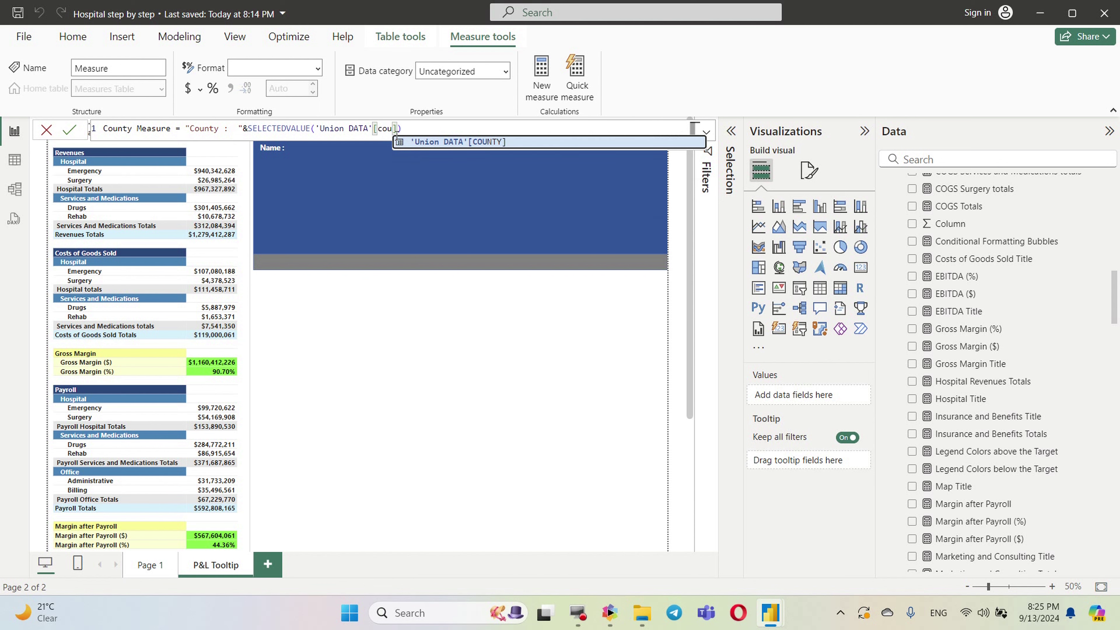
click(488, 142)
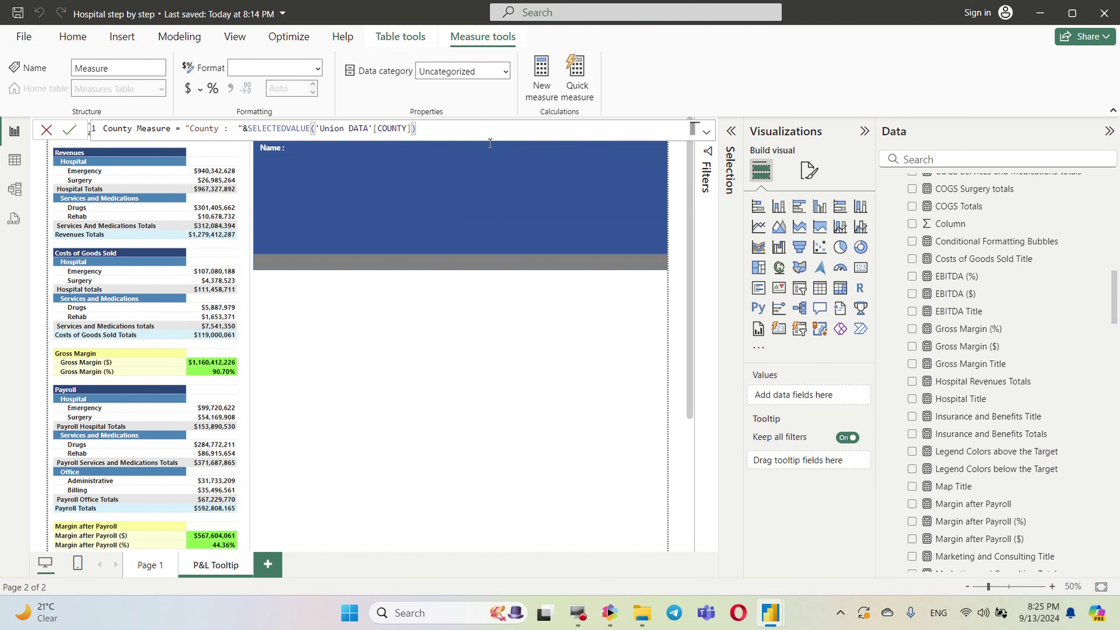
key(Return)
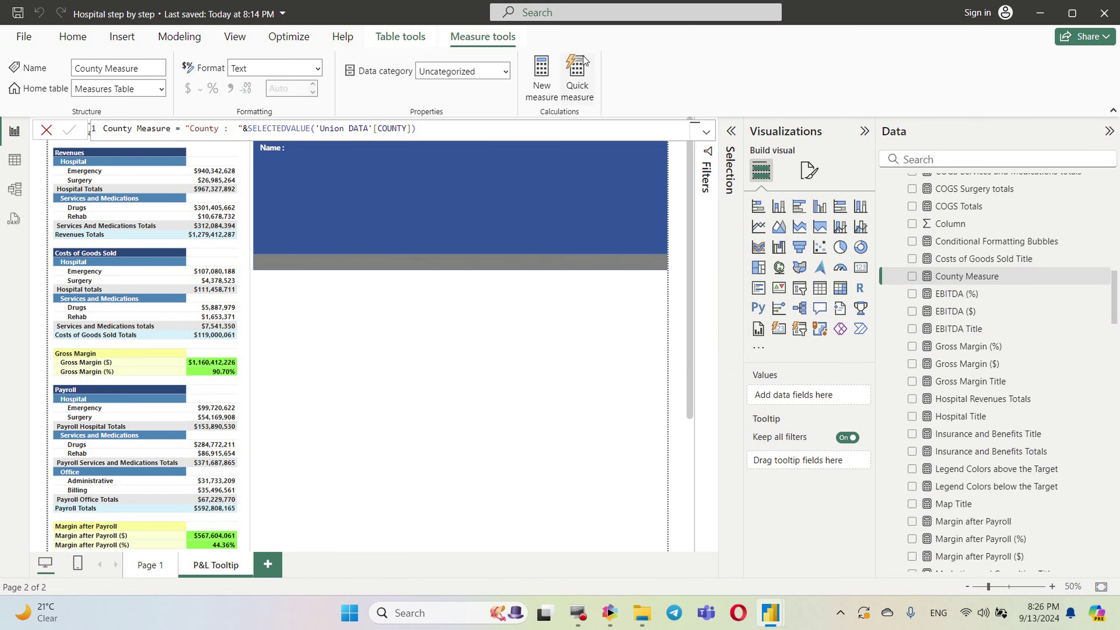
click(540, 82)
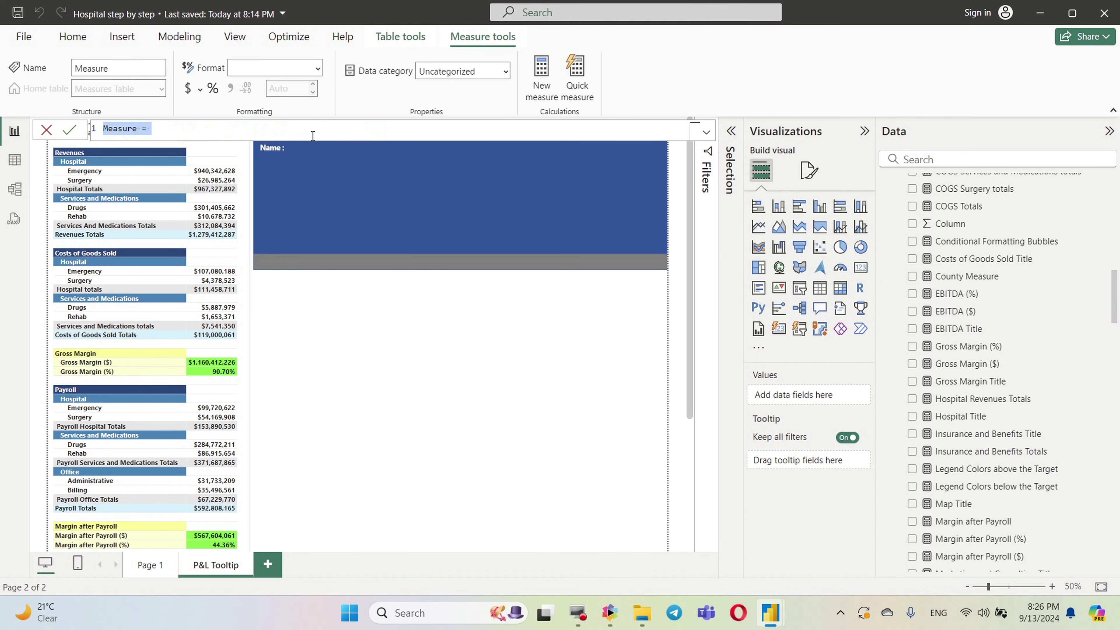
Create Zip Code Measure from the CEO formula with a 'Zip Code' label and ZIP_CODE column
text(CEO Measure = "CEO :  "&SELECTEDVALUE('Union DATA'[CEO]))
key(ctrl+BackSpace)
text(Zip Code)
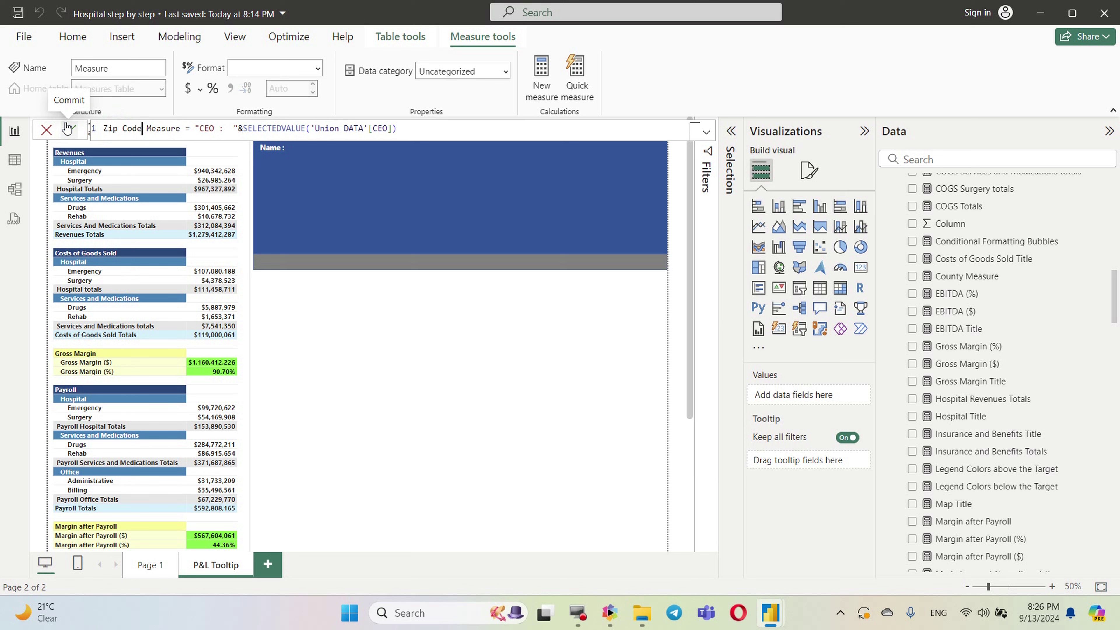
double_click(205, 129)
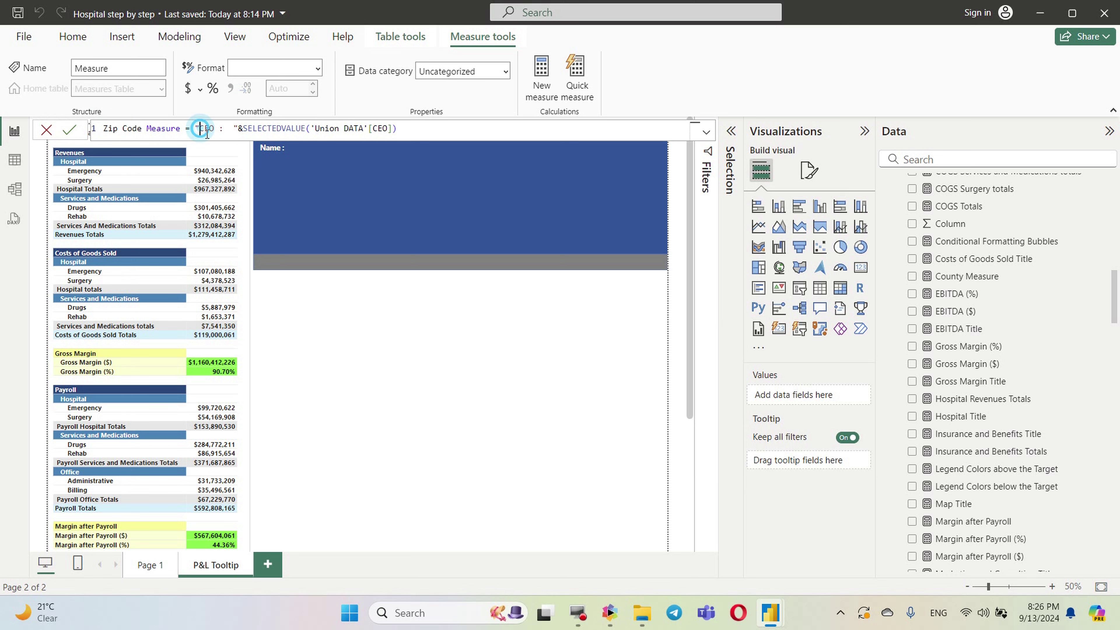
text(Zip Code)
drag(396, 132, 413, 134)
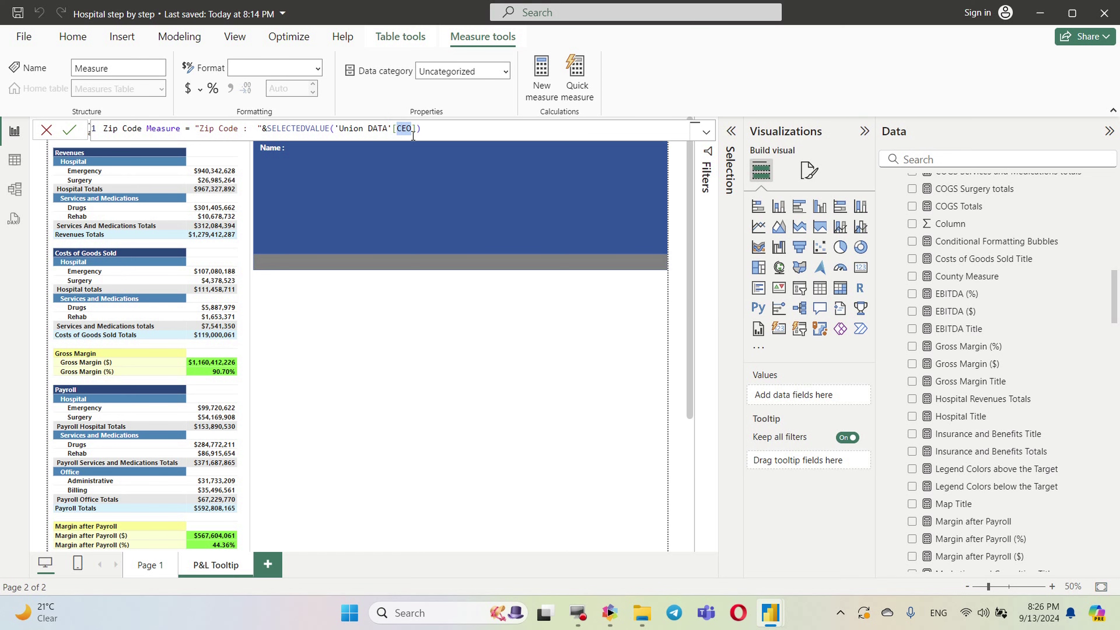
text(zip)
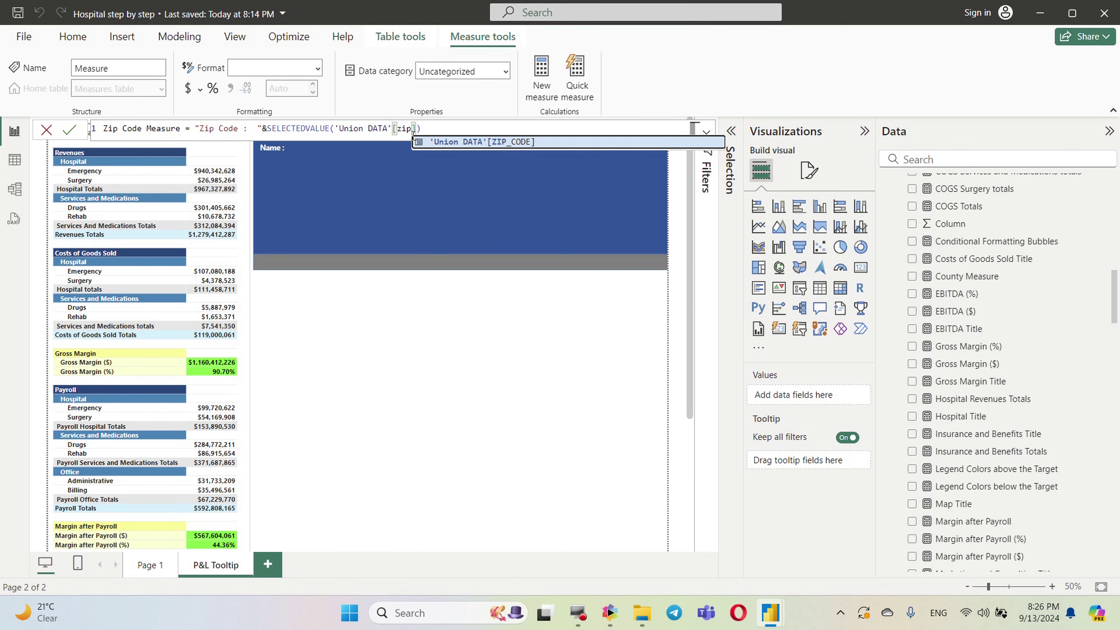
click(490, 143)
key(Return)
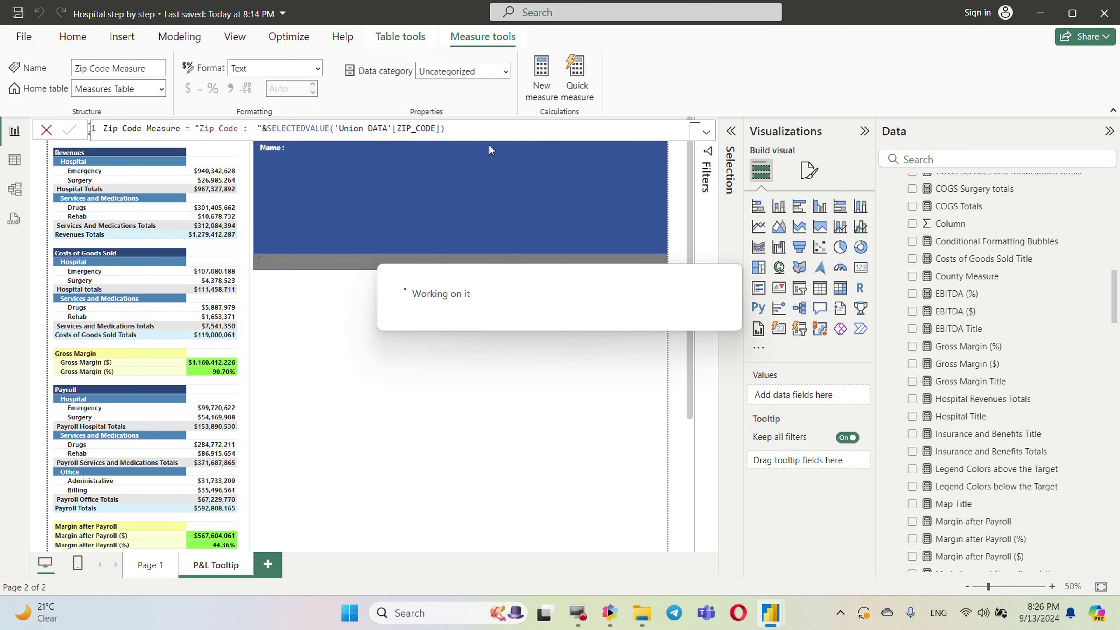
Create City Measure with a 'City' label and the 'Union DATA'[CITY] column
click(538, 78)
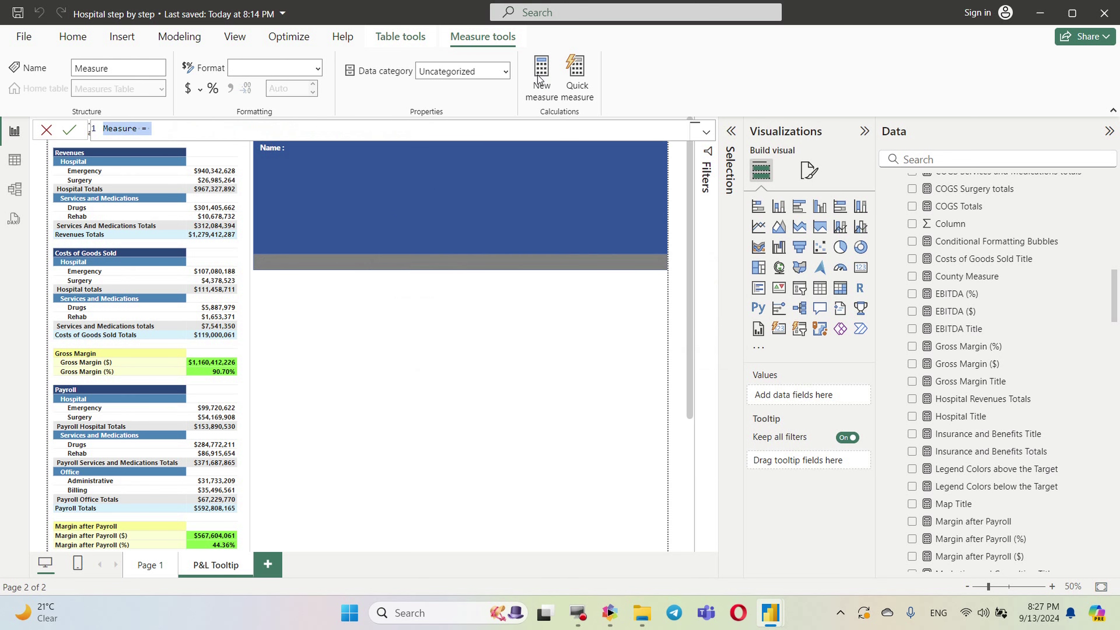
text(CEO Measure = "CEO :  "&SELECTEDVALUE('Union DATA'[CEO]))
click(104, 128)
key(Delete)
key(Delete)
key(Delete)
text(City)
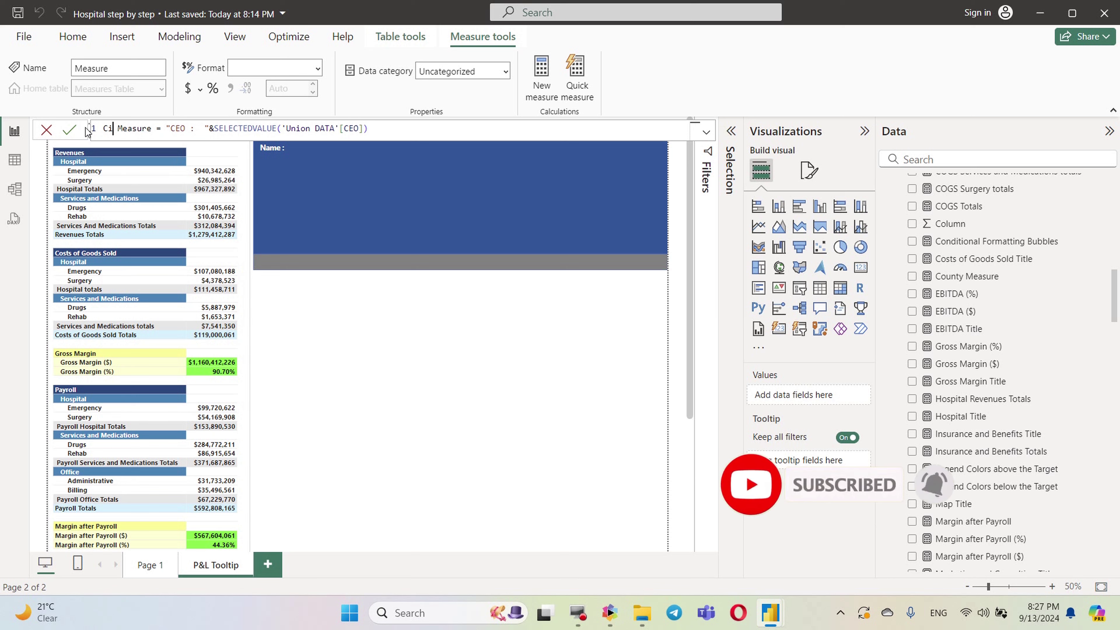
double_click(188, 129)
text(City)
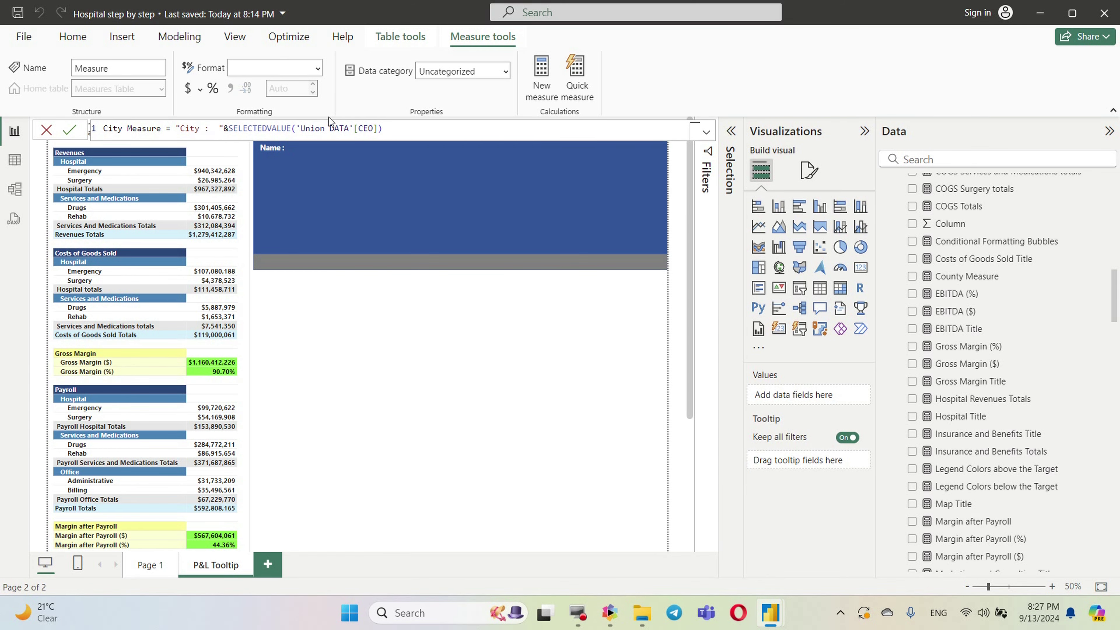
drag(358, 128, 378, 134)
text(city)
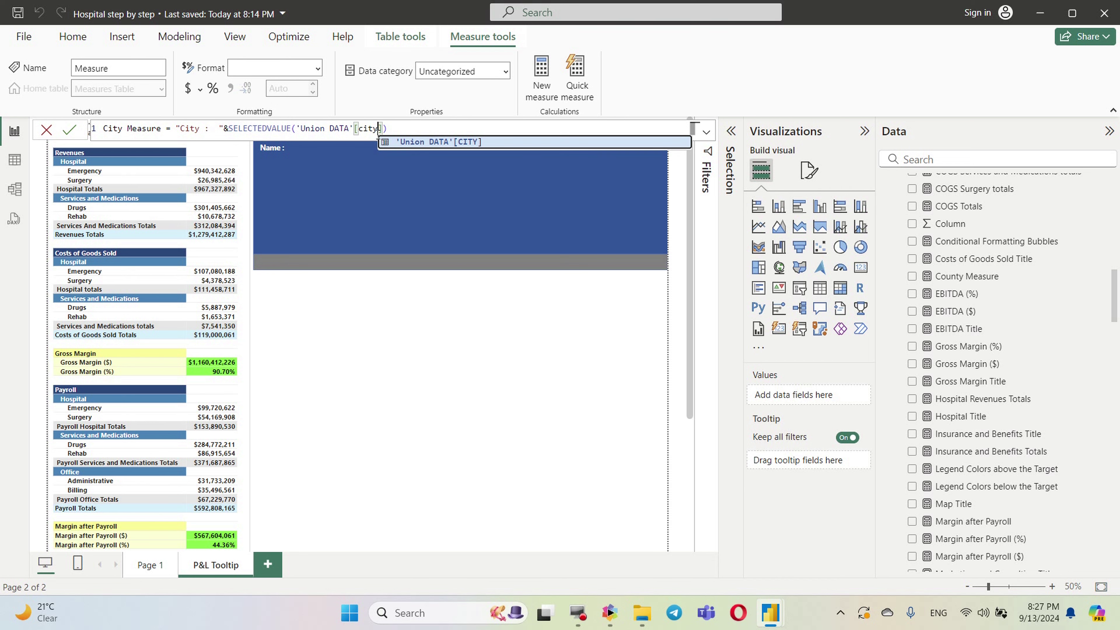
click(438, 142)
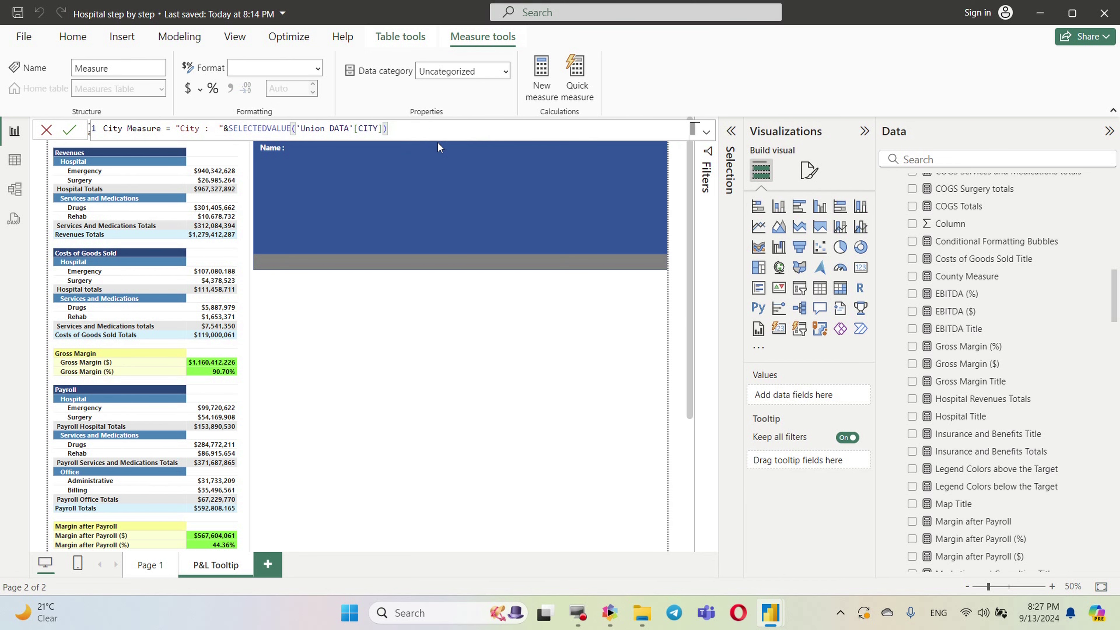
key(Return)
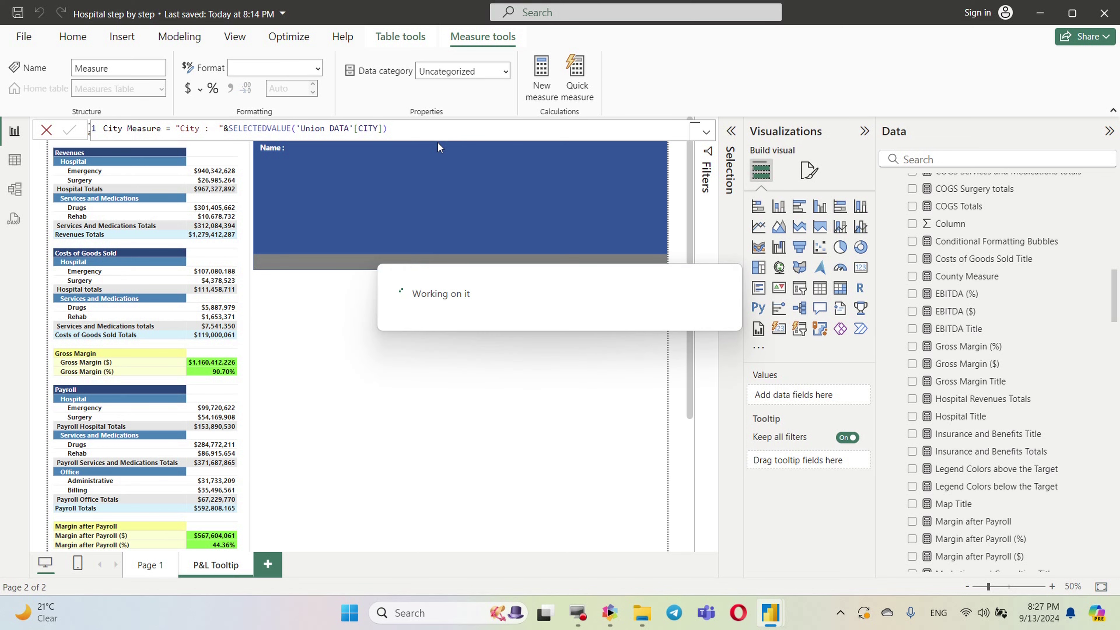
Duplicate the 'Name :' label on the parameters card
click(300, 250)
click(273, 149)
key(ctrl+c)
key(ctrl+v)
Paste copies of the Name : label and stack them as rows two through five
drag(311, 149, 311, 167)
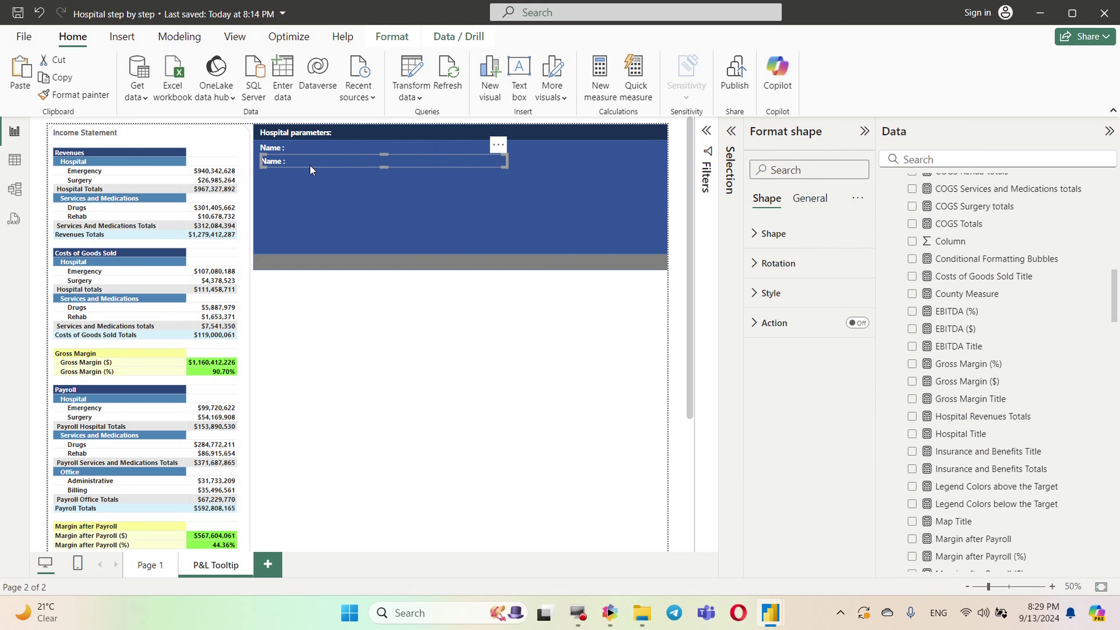
key(ctrl+v)
drag(310, 170, 312, 181)
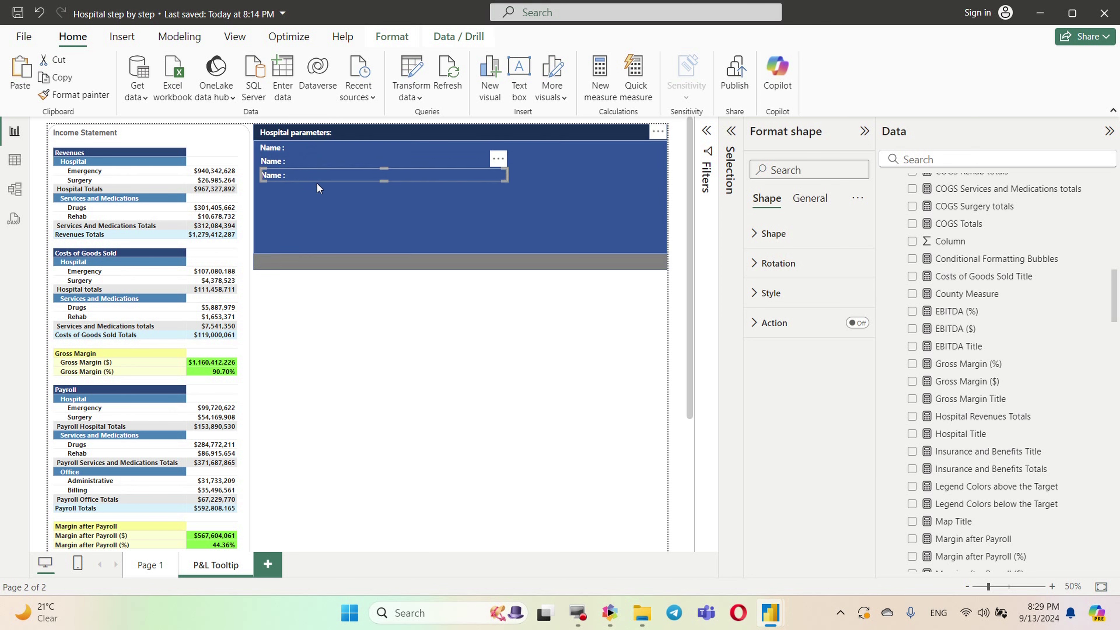
key(ctrl+v)
drag(316, 181, 316, 193)
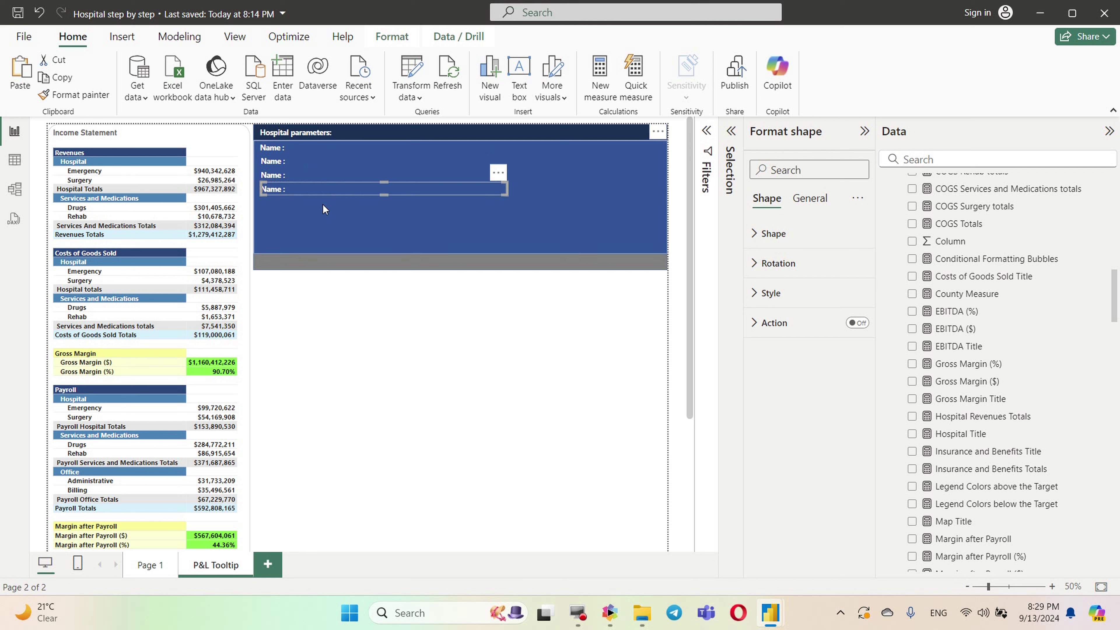
key(ctrl+v)
drag(313, 191, 311, 207)
Add a sixth Name : label directly below the fifth
click(311, 223)
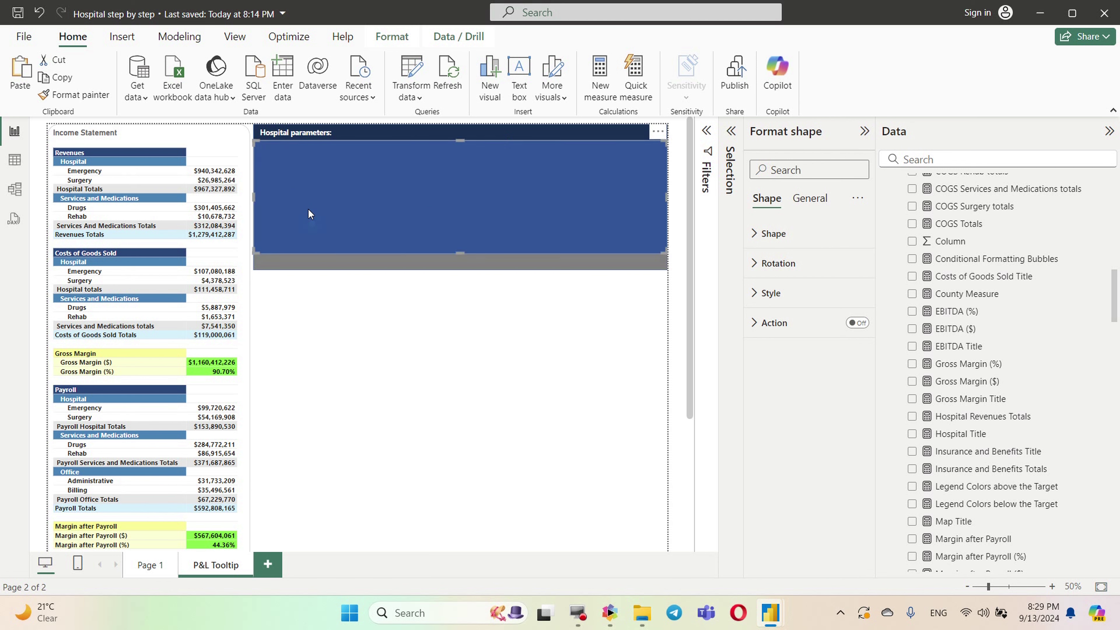
click(328, 302)
click(279, 203)
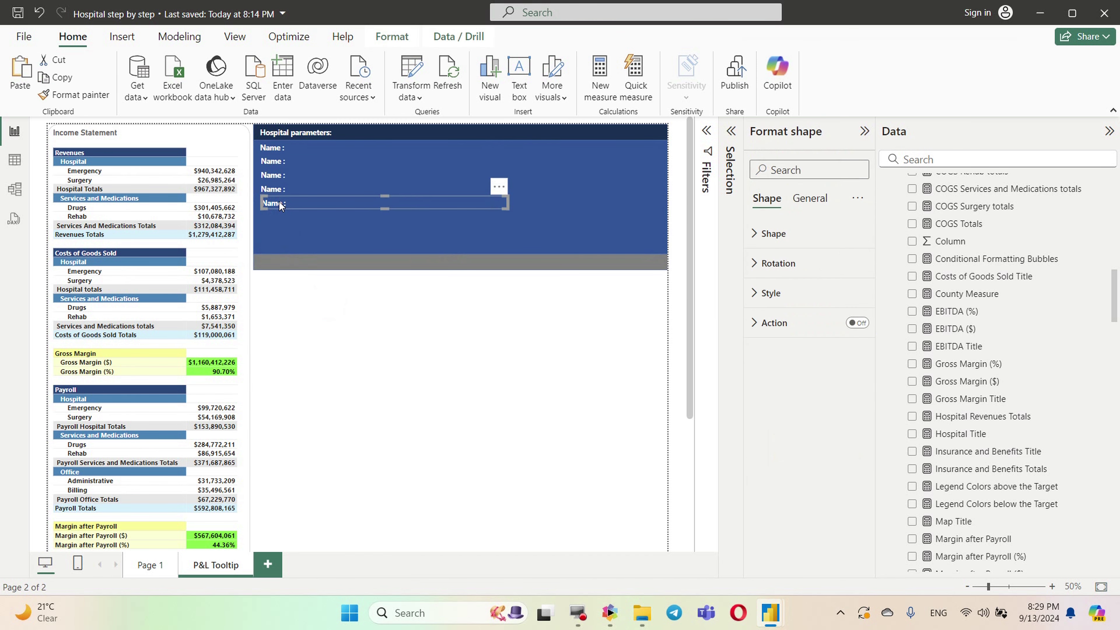
key(ctrl+v)
drag(296, 201, 295, 213)
Shorten the blue background shape to fit the stacked label rows
click(303, 242)
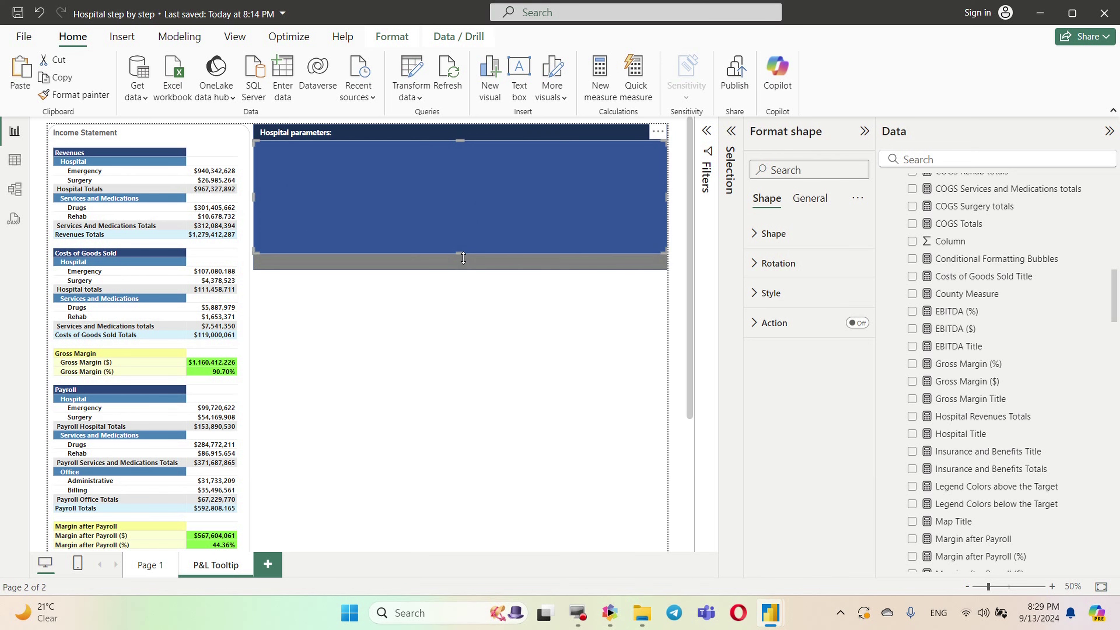
drag(466, 254, 449, 223)
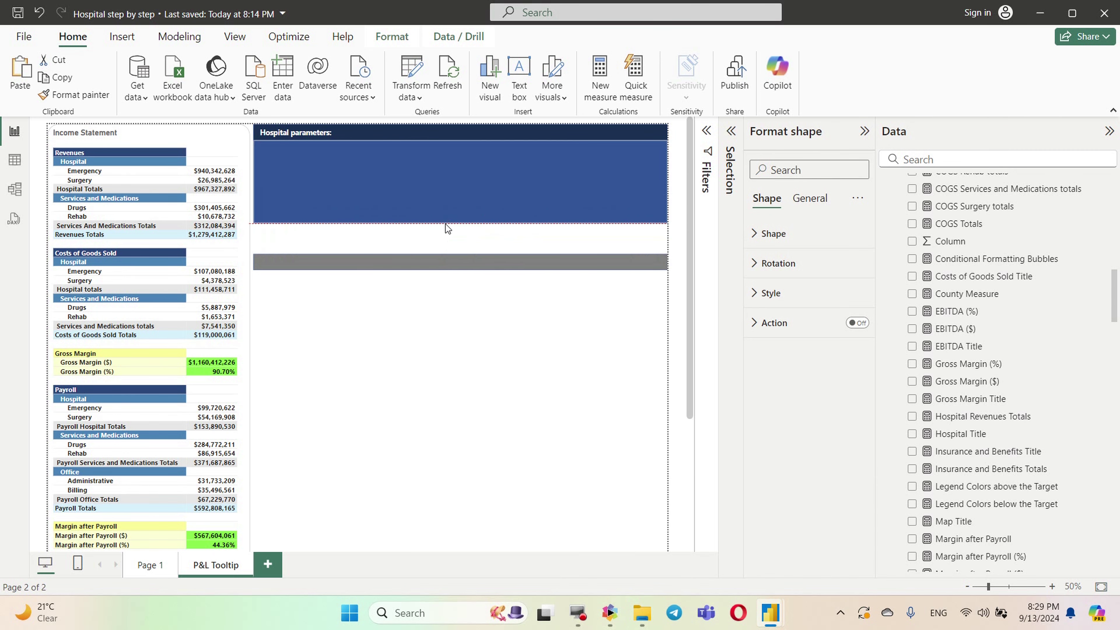
click(417, 321)
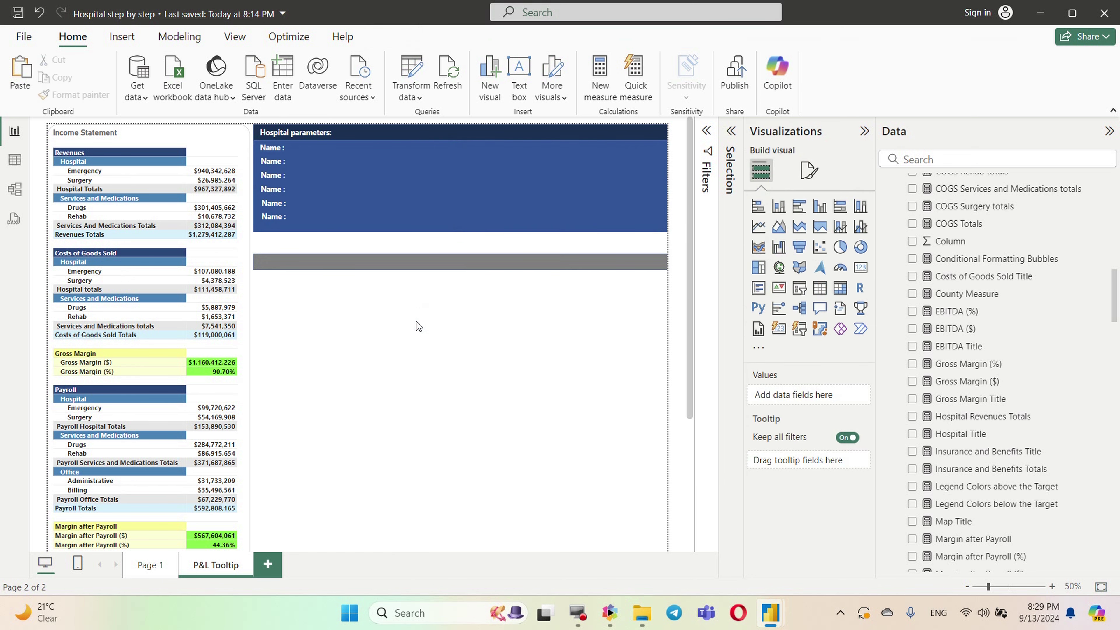
Move the grey bar up under the blue card and put the sixth Name : label on it
drag(318, 260, 318, 235)
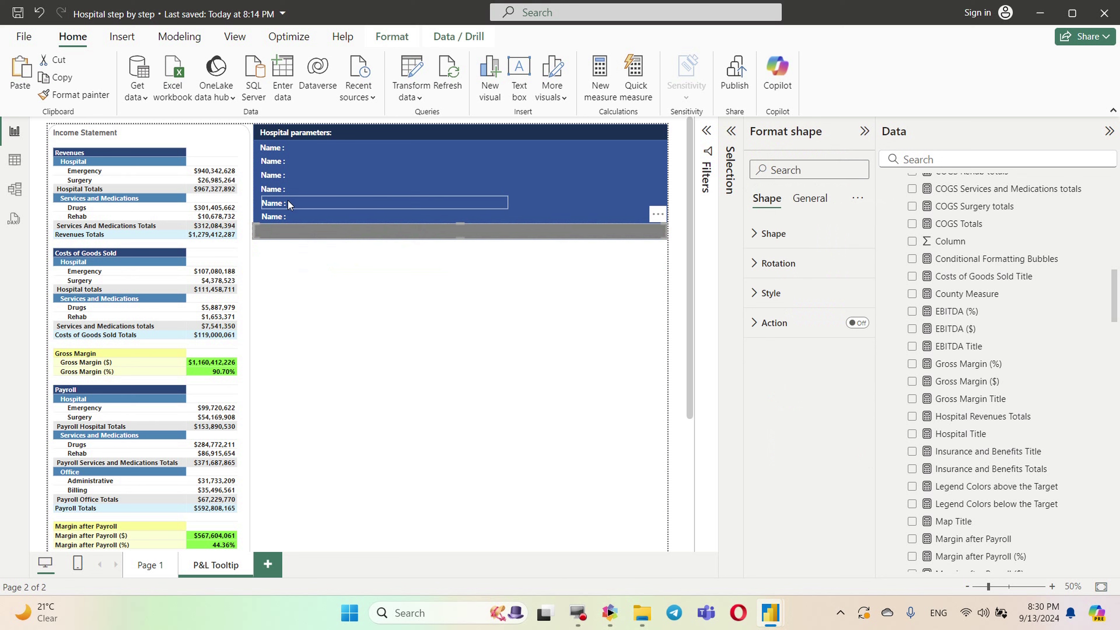
click(281, 218)
drag(280, 220, 280, 235)
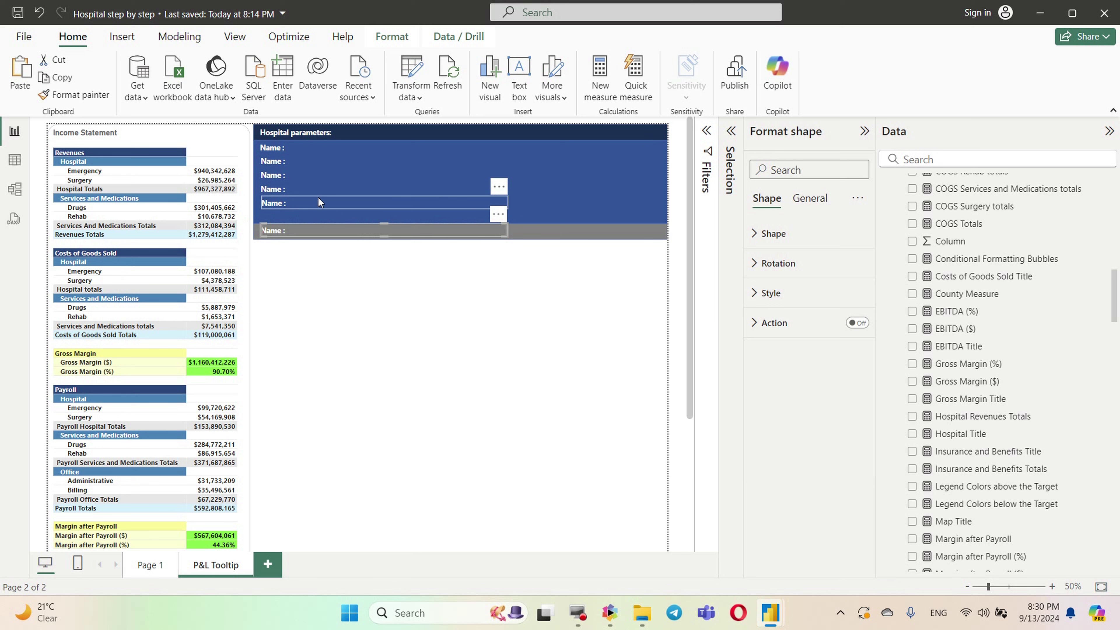
Ctrl-drag a copy of the first Name : label to the card's right side
click(322, 396)
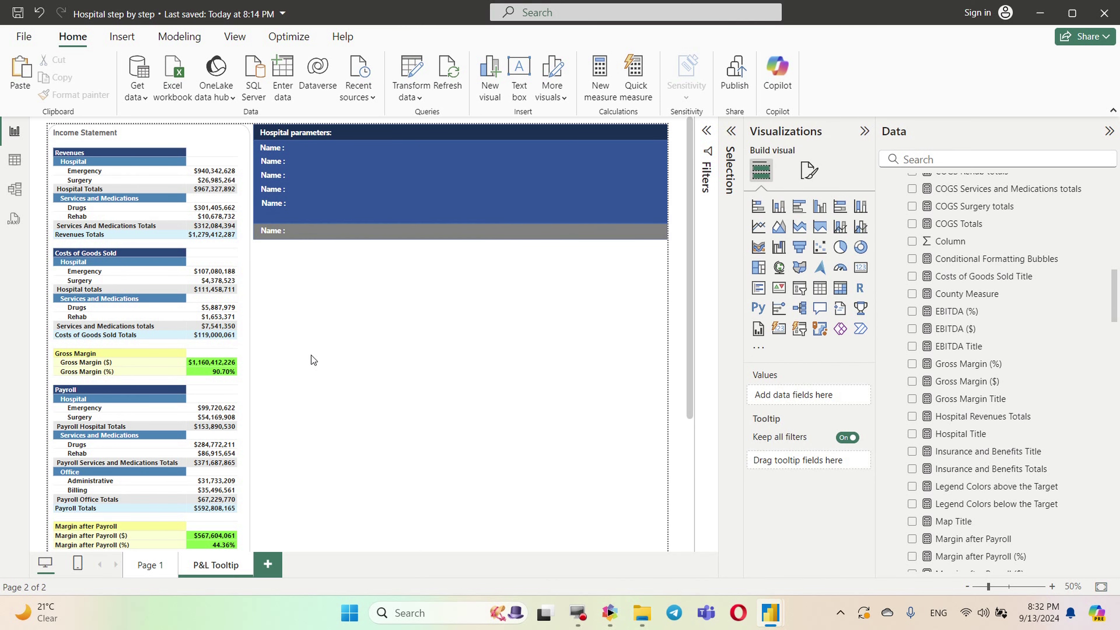
click(306, 144)
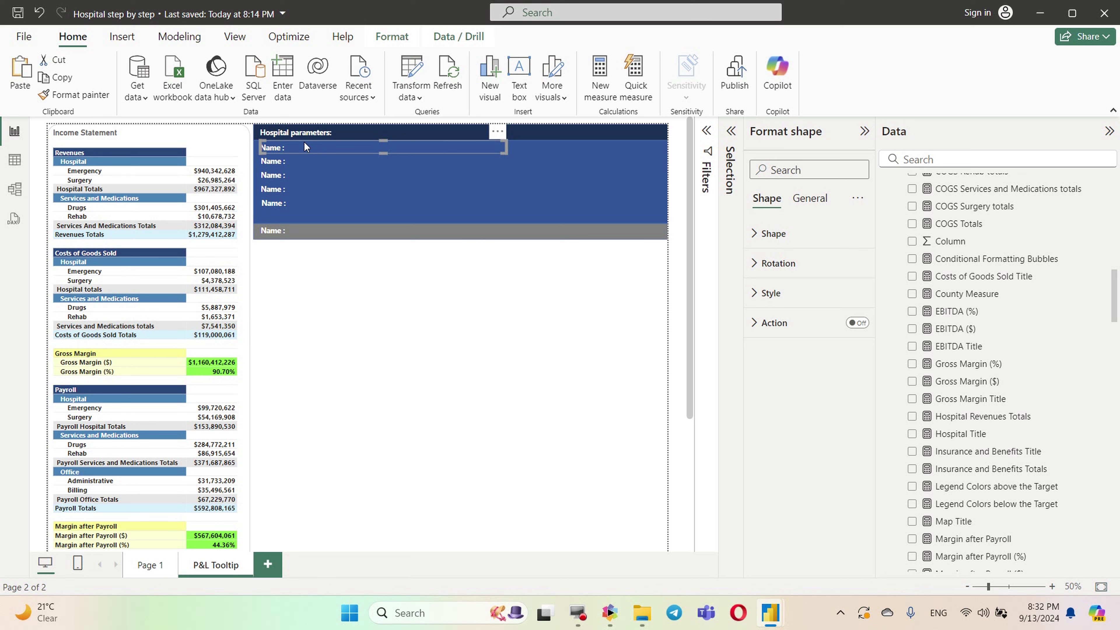
drag(304, 142, 478, 160)
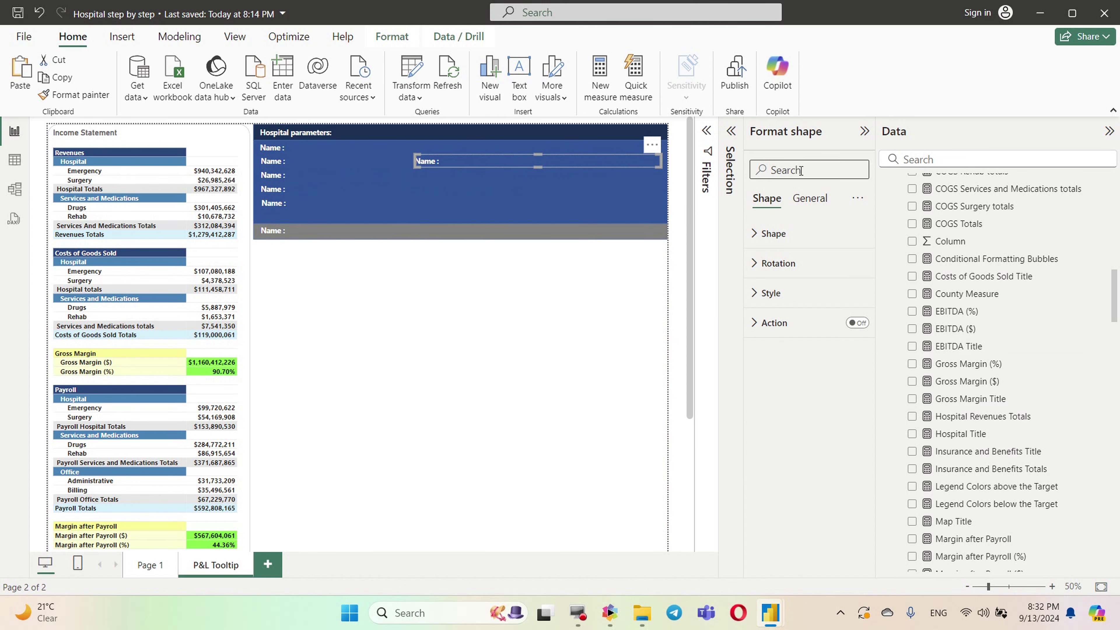
Right-align the right-hand Name : label's text and narrow the box from its left edge
click(778, 238)
click(765, 417)
scroll(814, 413, down, 4)
click(774, 435)
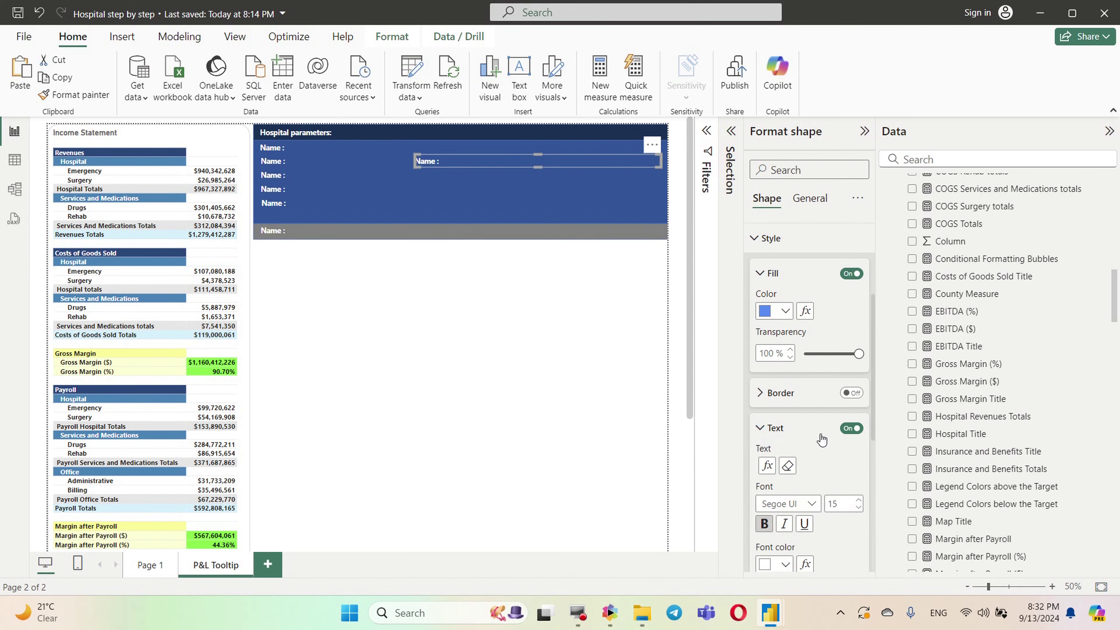
scroll(811, 437, down, 3)
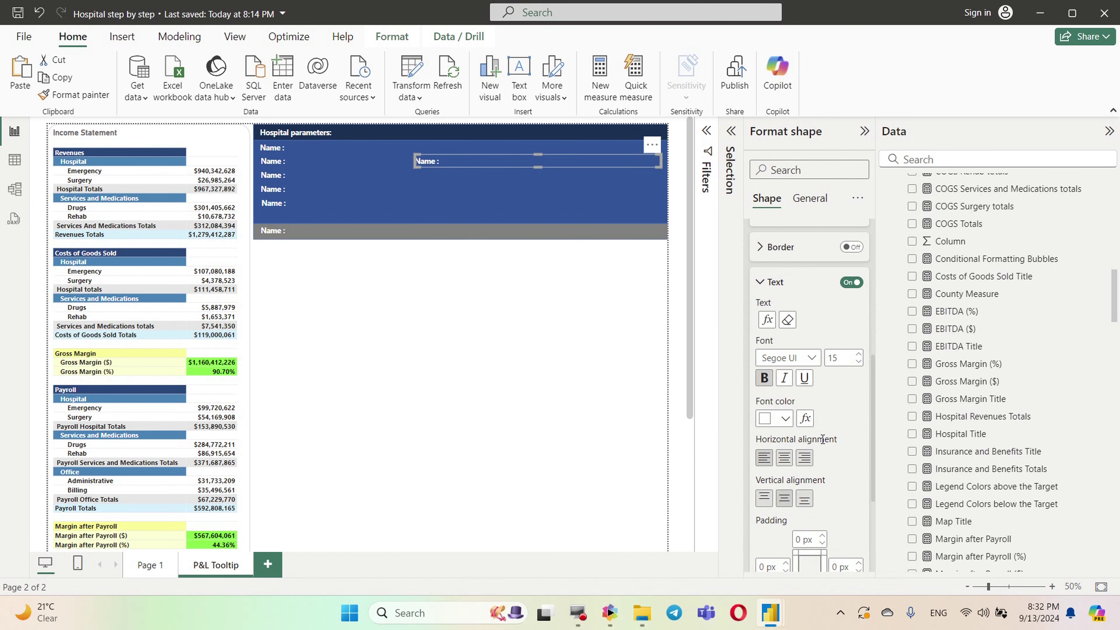
click(805, 458)
click(805, 458)
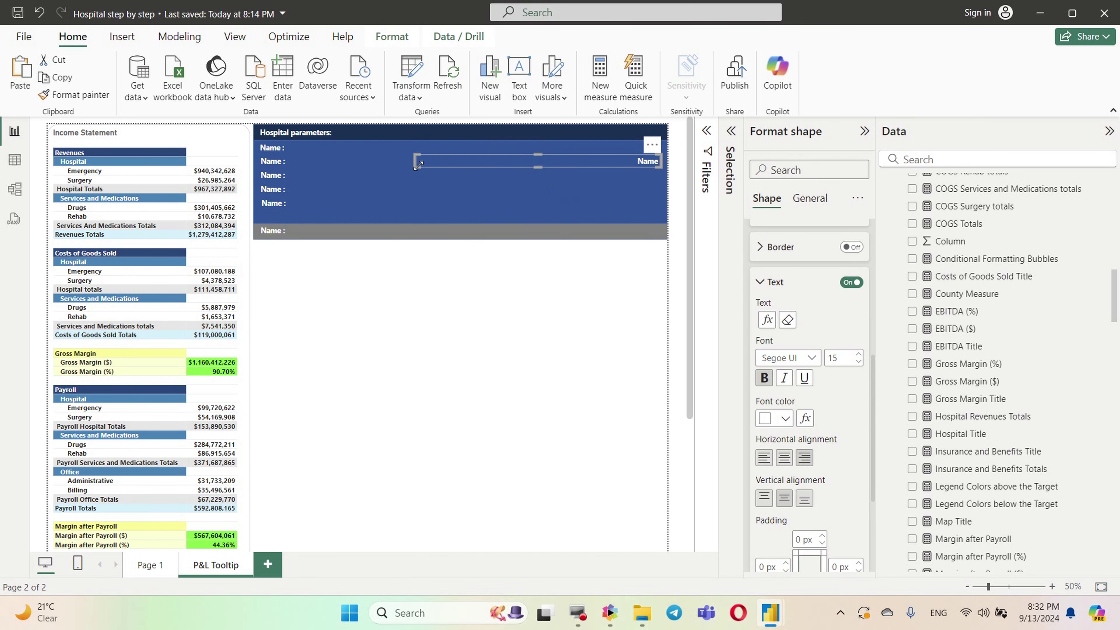
drag(426, 167, 506, 168)
Copy the right-hand Name : label twice, placing the copies in the rows below
click(582, 191)
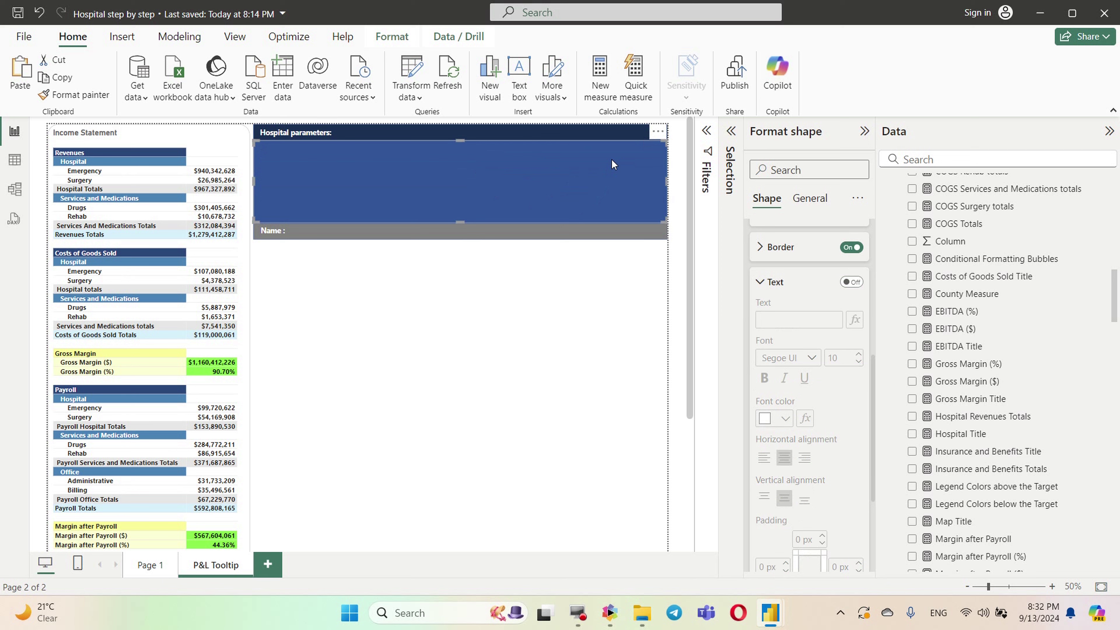
click(644, 162)
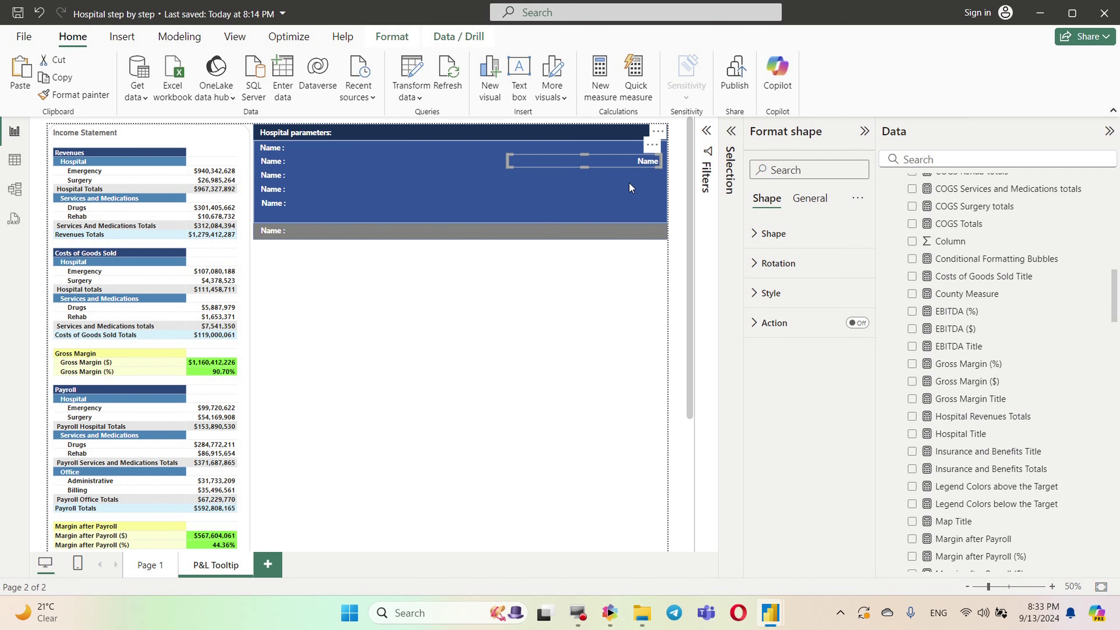
key(ctrl+c)
key(ctrl+v)
drag(623, 162, 619, 177)
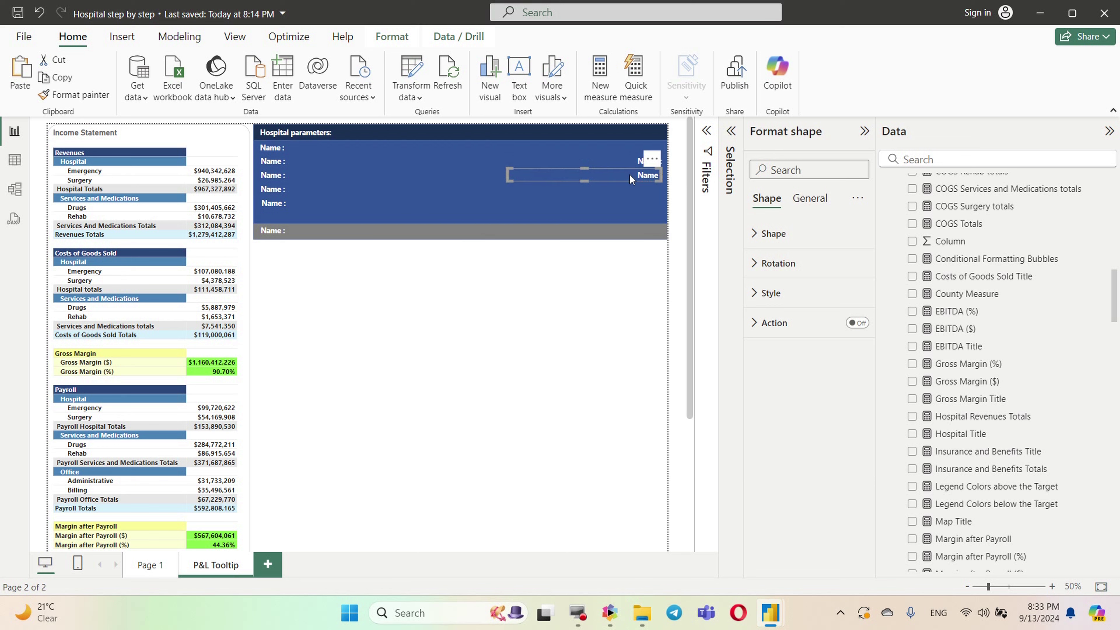
key(ctrl+v)
drag(629, 177, 626, 182)
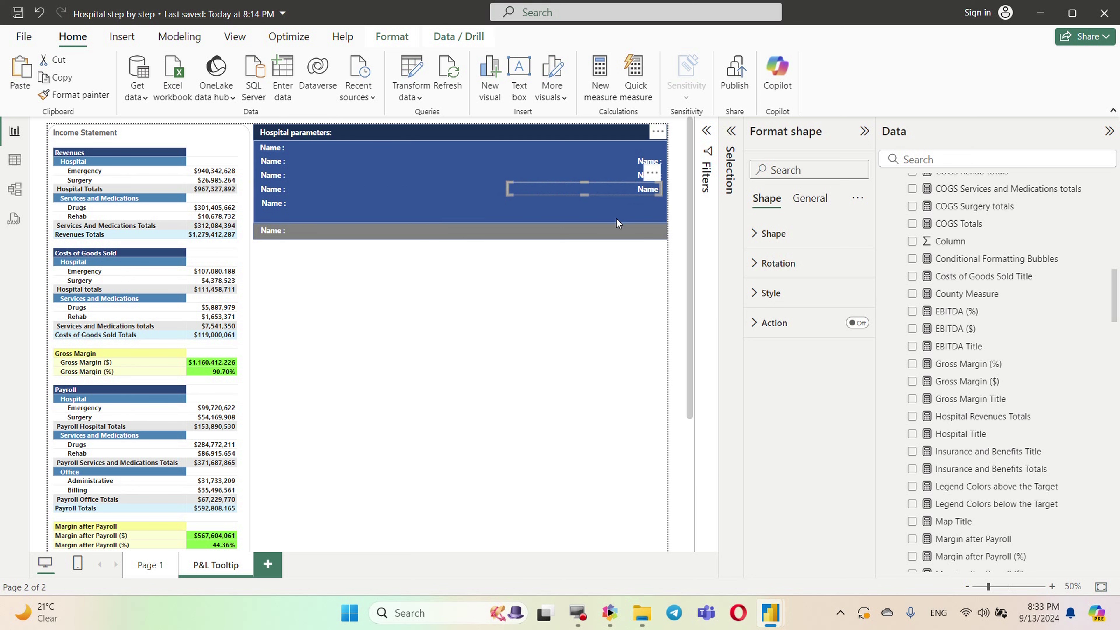
Rearrange the right-hand Name : labels into their rows on the card
click(613, 251)
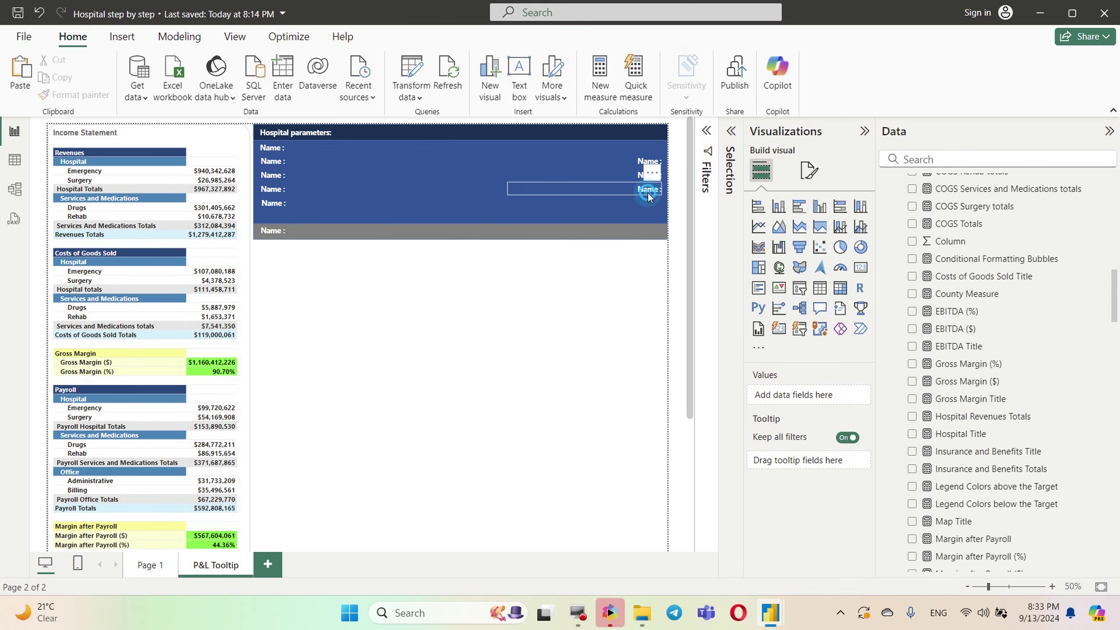
click(648, 195)
drag(647, 193, 643, 150)
click(640, 189)
click(640, 164)
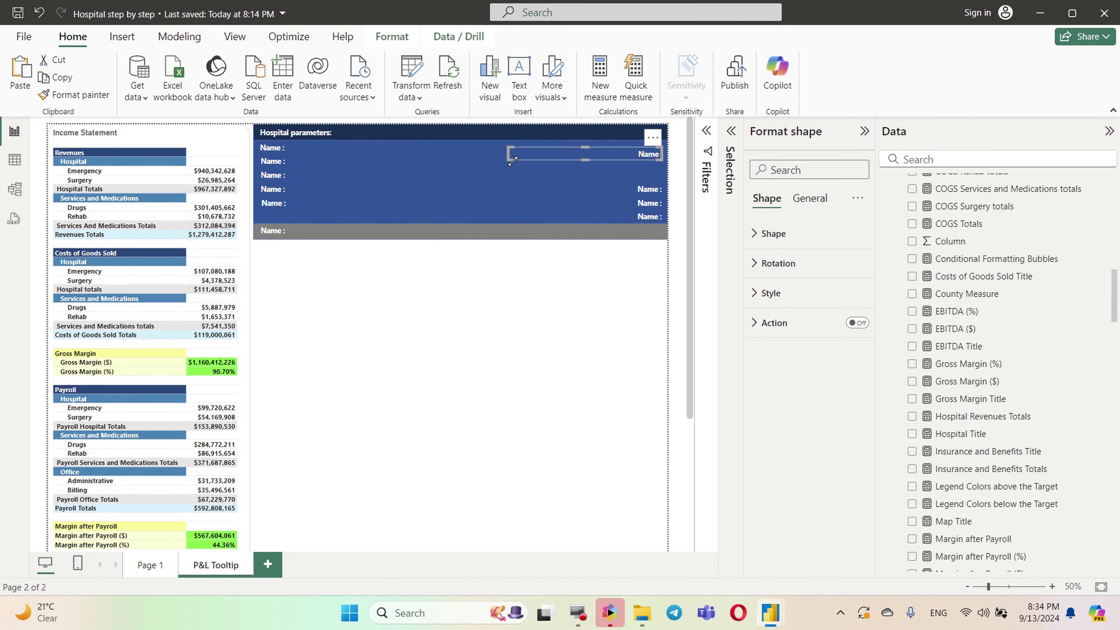
click(525, 273)
Bind the second-row label's text to Owner Measure from Measures Table, so it reads 'Owner :'
click(287, 162)
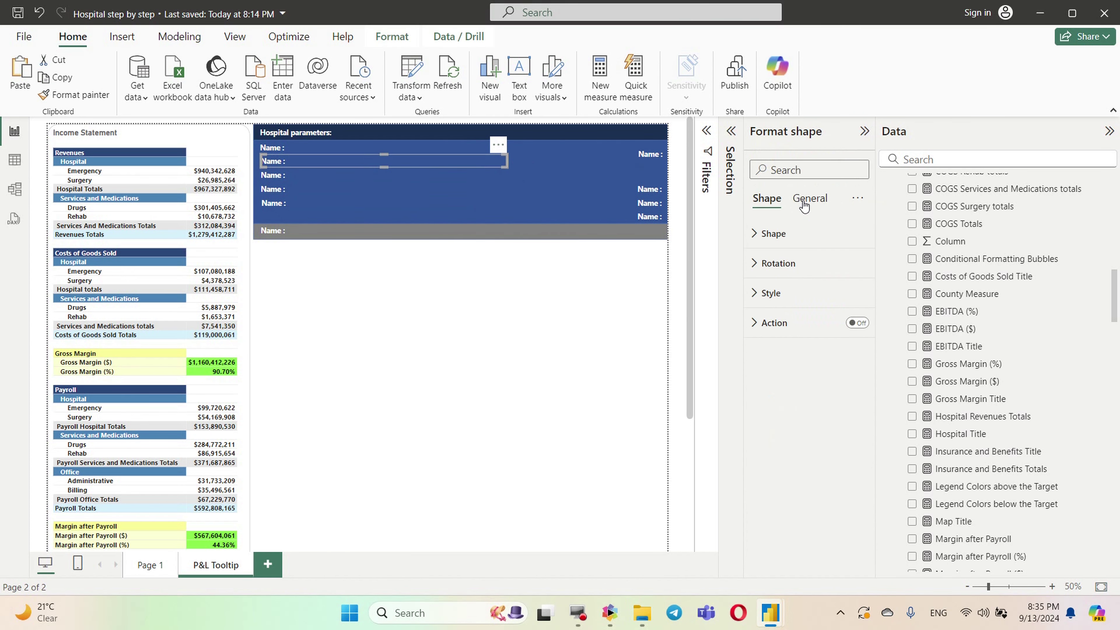
click(771, 233)
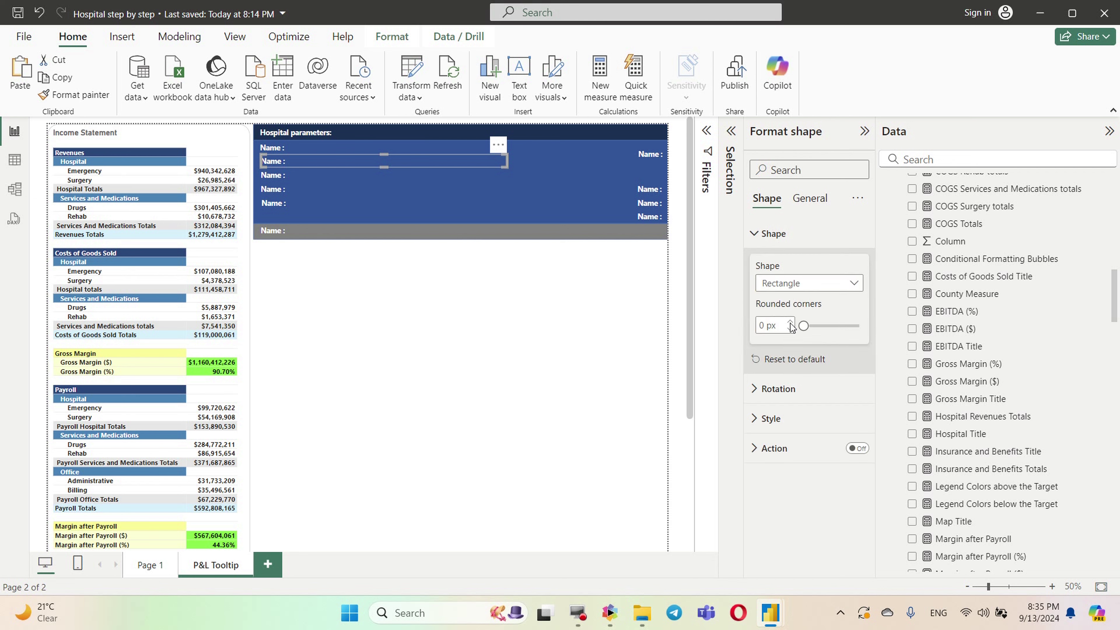
click(788, 419)
scroll(804, 441, down, 3)
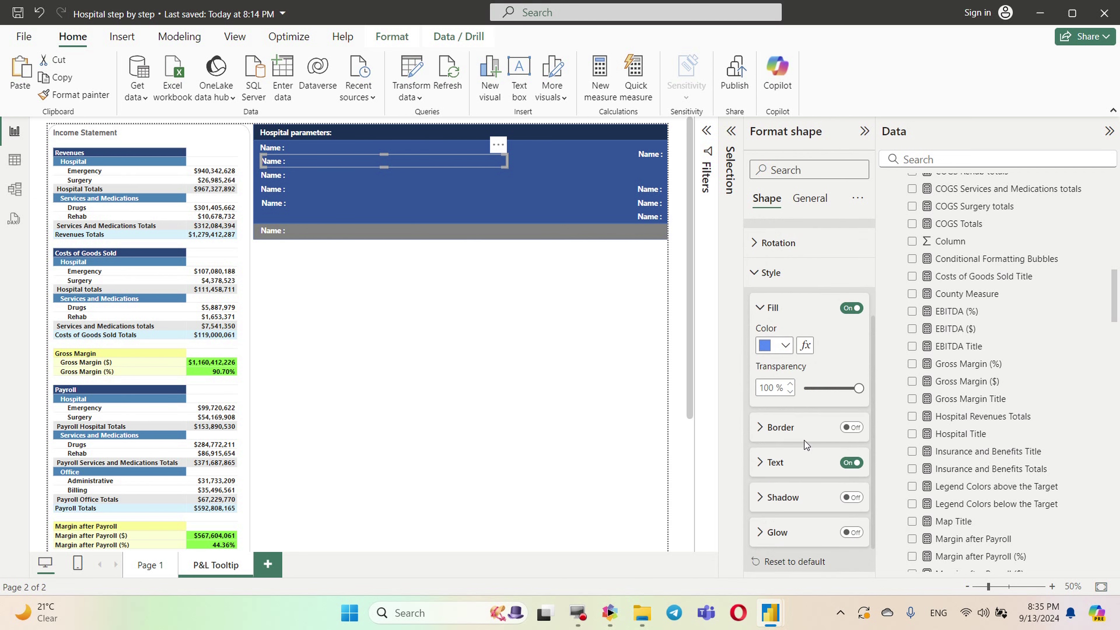
click(789, 473)
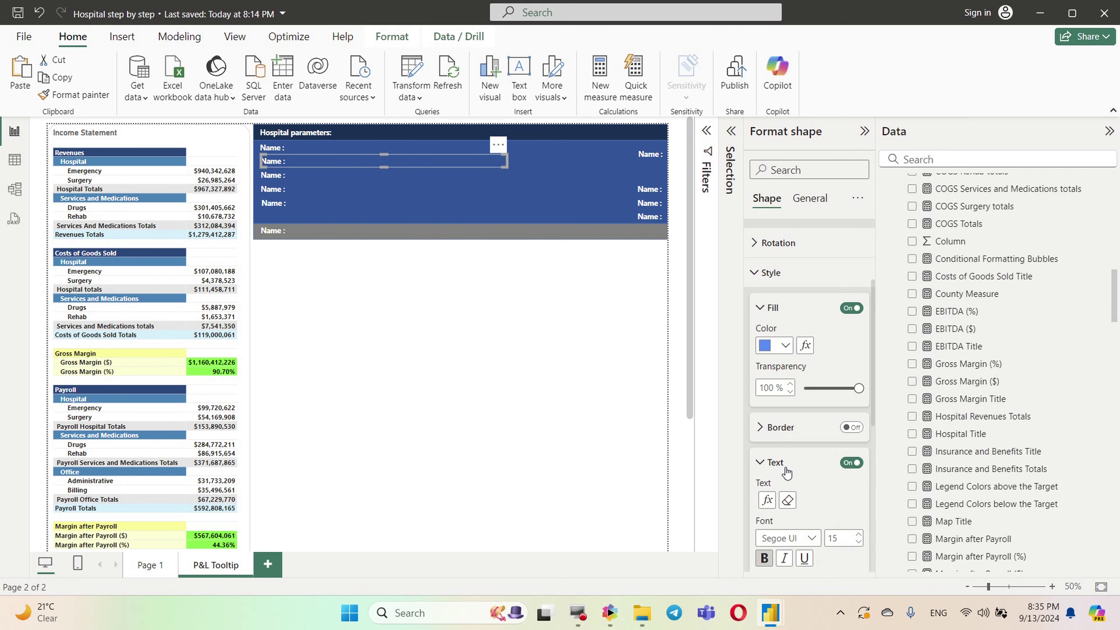
click(767, 500)
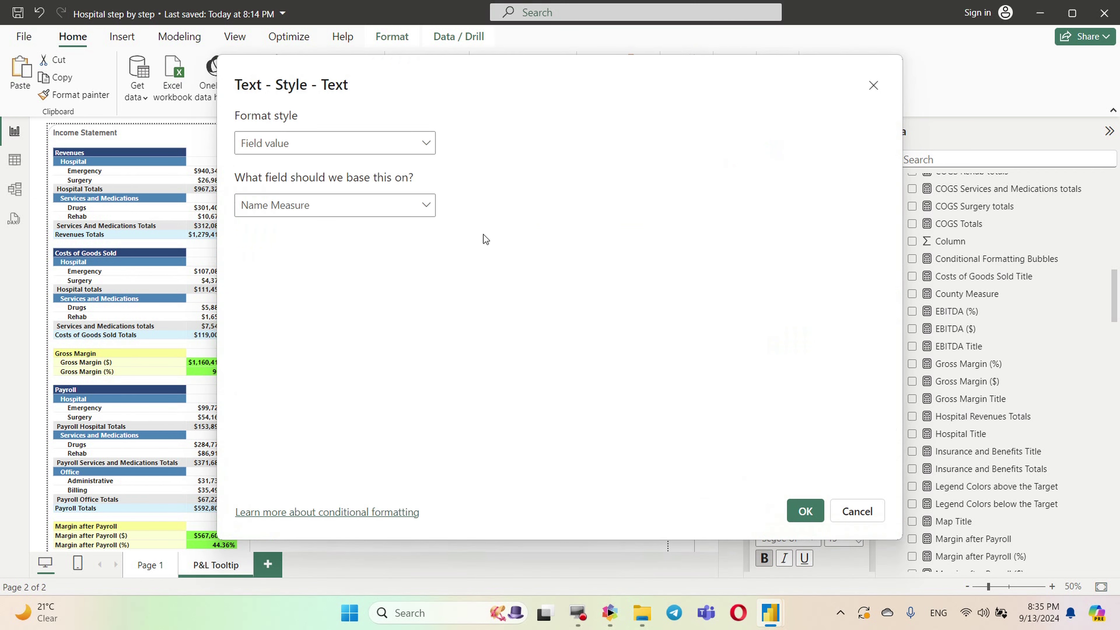
click(427, 207)
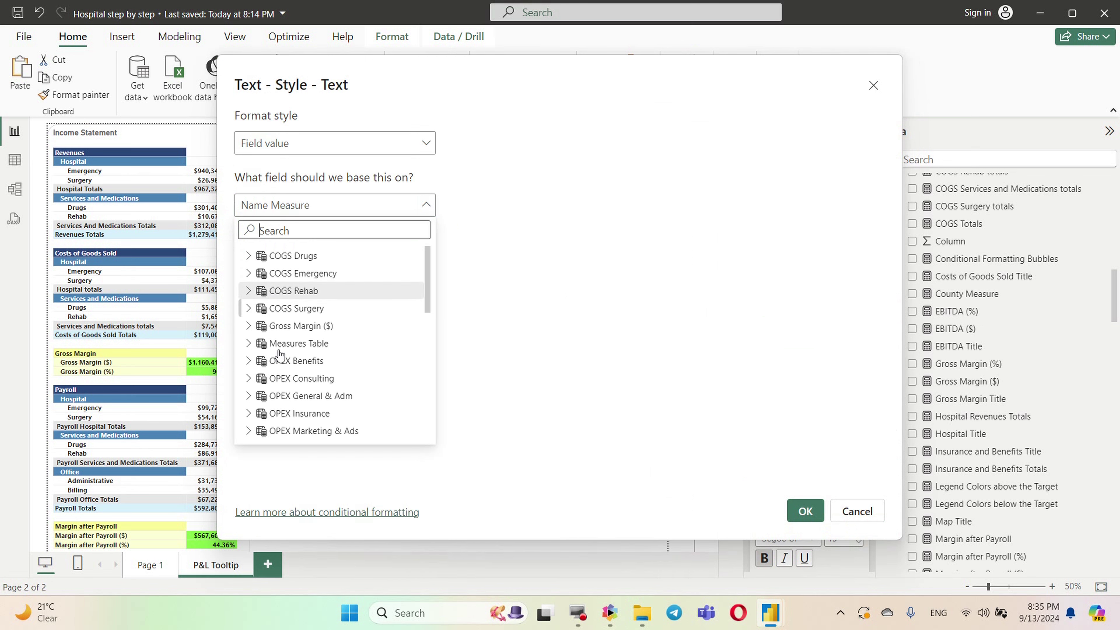
click(257, 344)
scroll(333, 357, down, 5)
scroll(336, 355, down, 10)
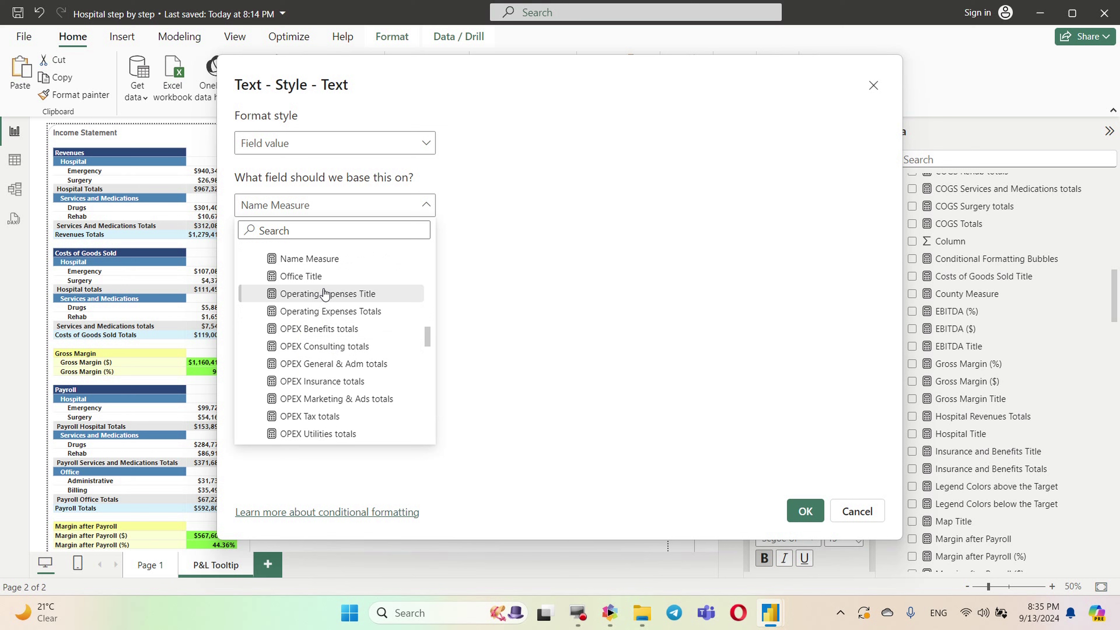
scroll(325, 295, down, 4)
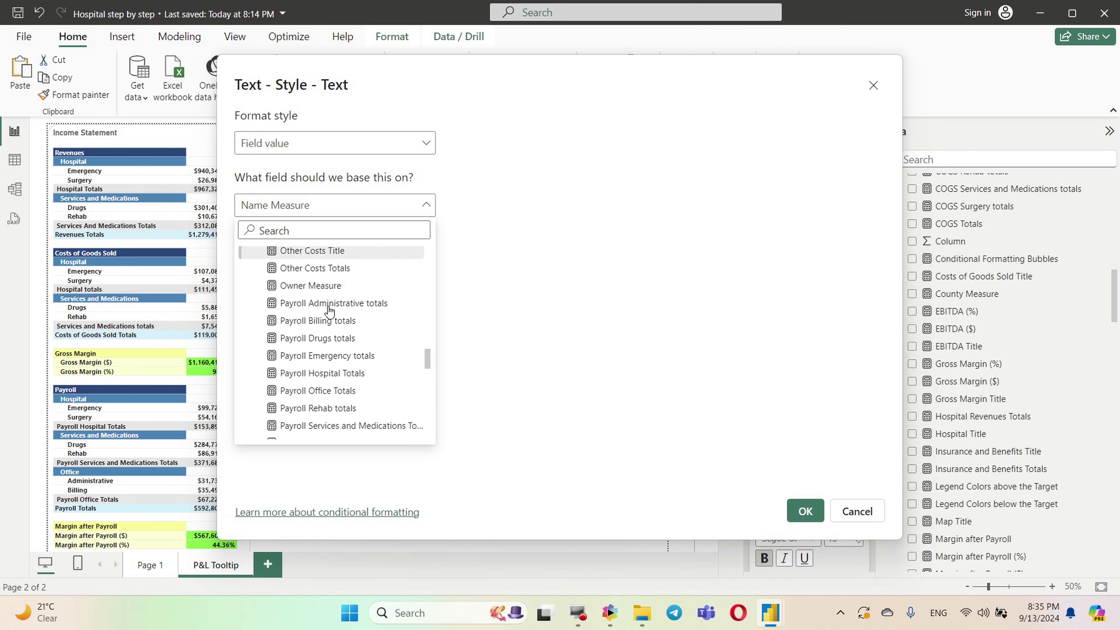
click(308, 285)
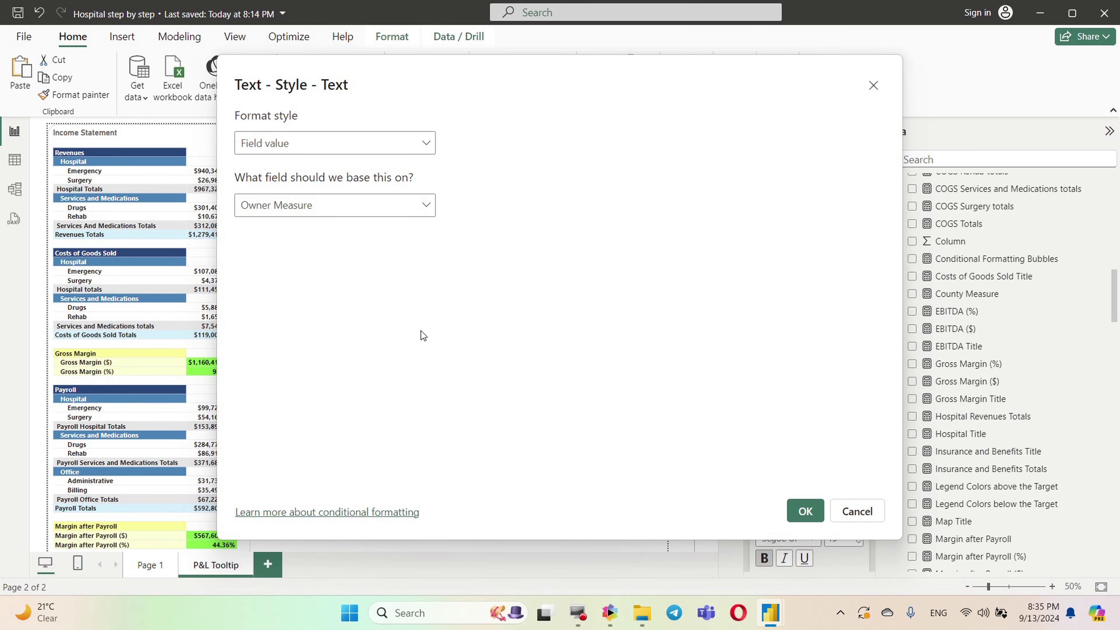
click(822, 511)
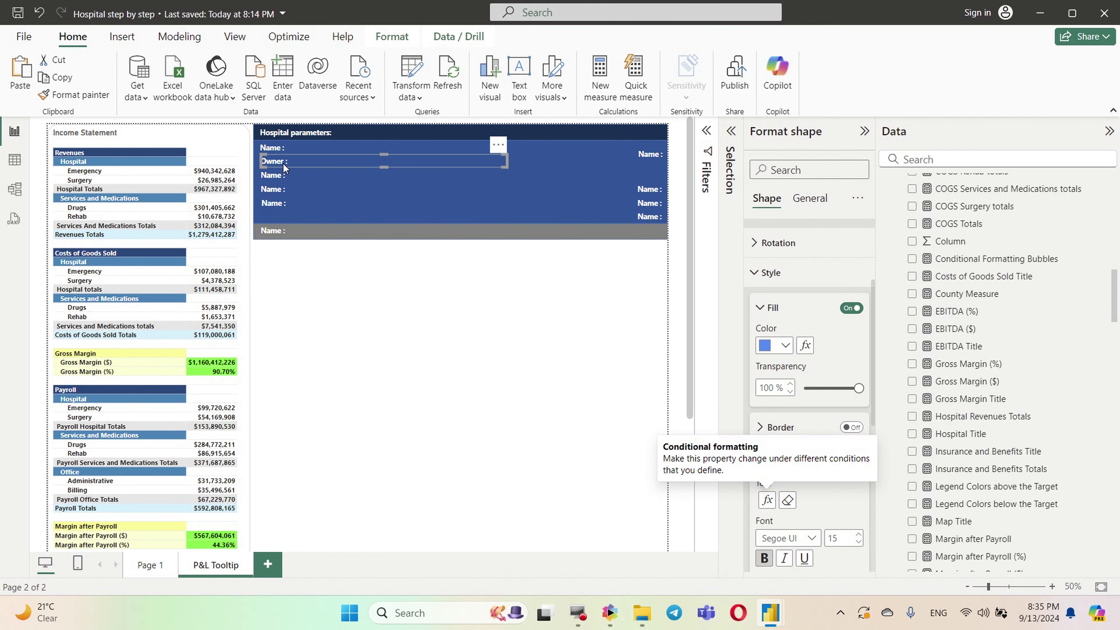
Bind the third-row label's text to Organization Measure
click(282, 176)
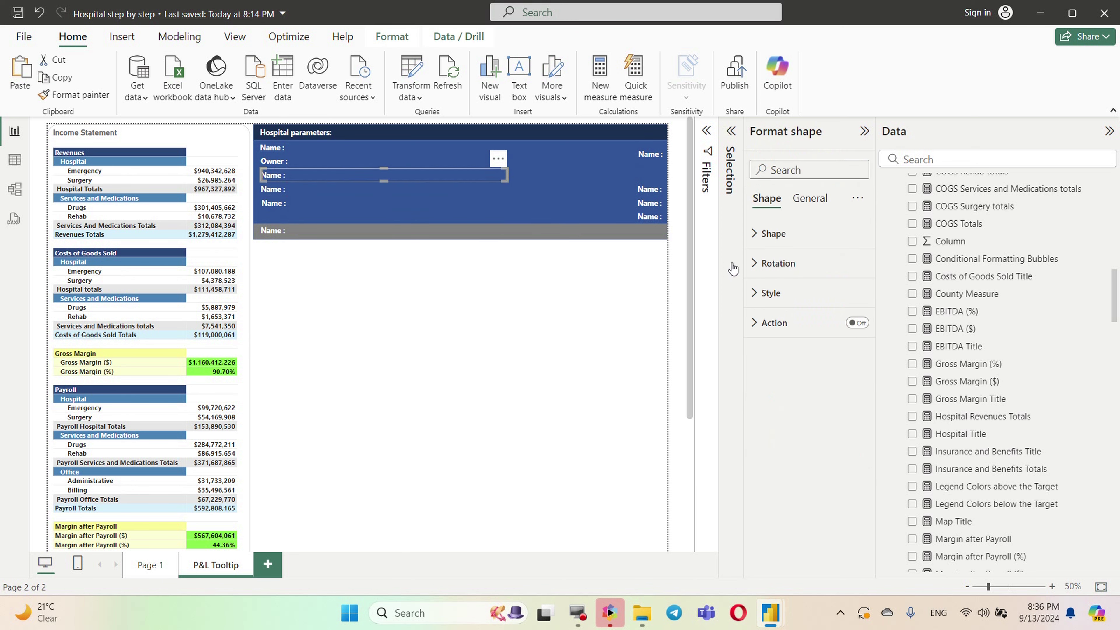
click(769, 234)
click(770, 418)
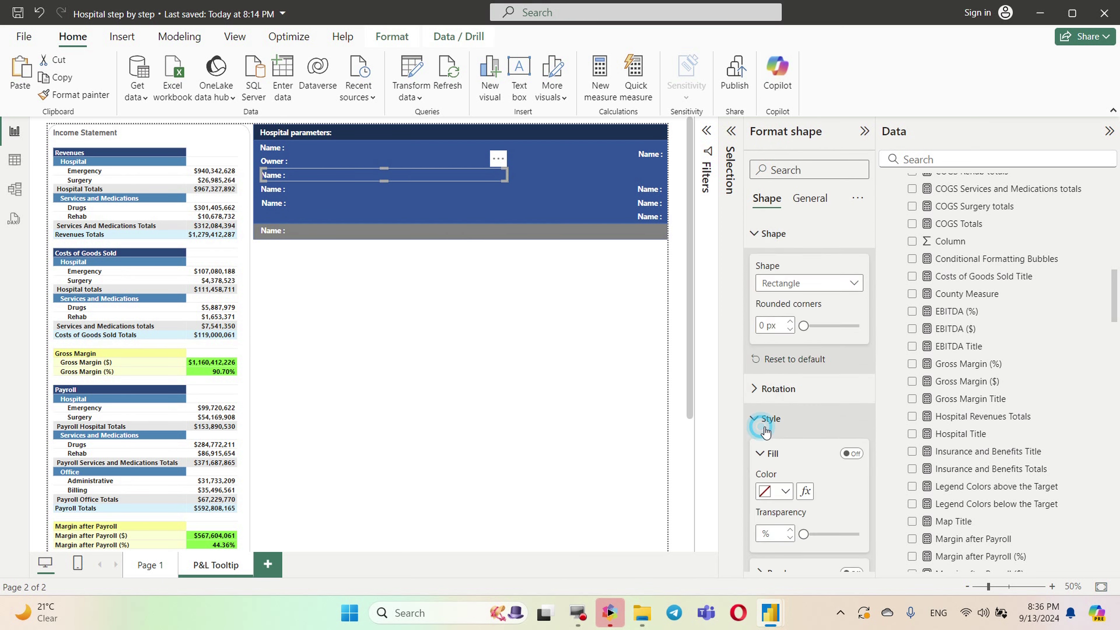
scroll(817, 441, down, 3)
click(767, 462)
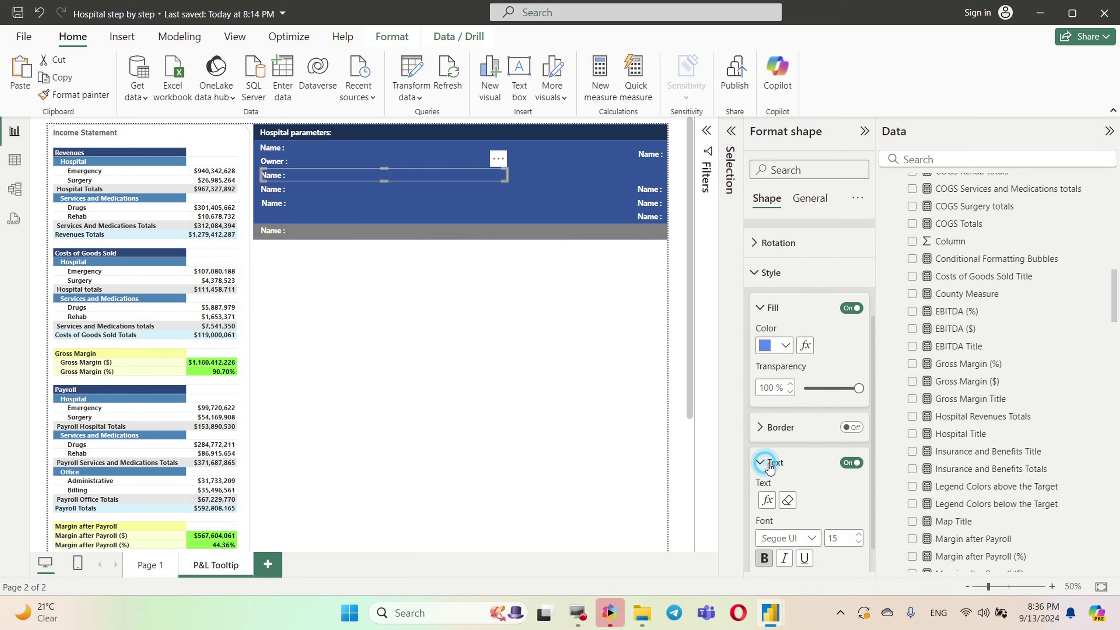
scroll(768, 436, down, 2)
click(767, 428)
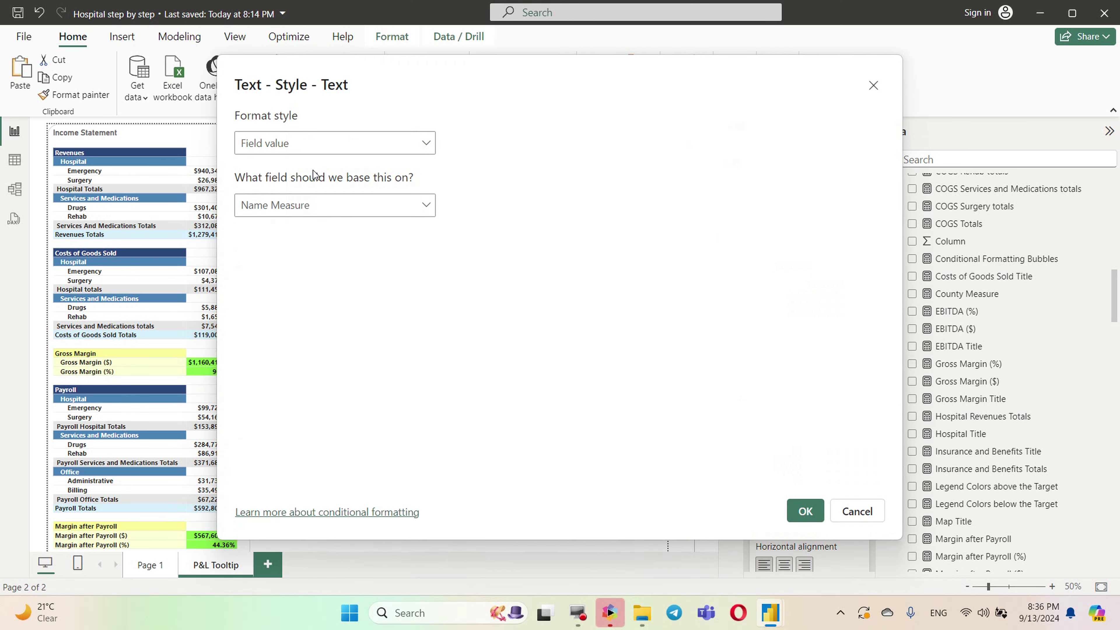
click(291, 210)
text(o)
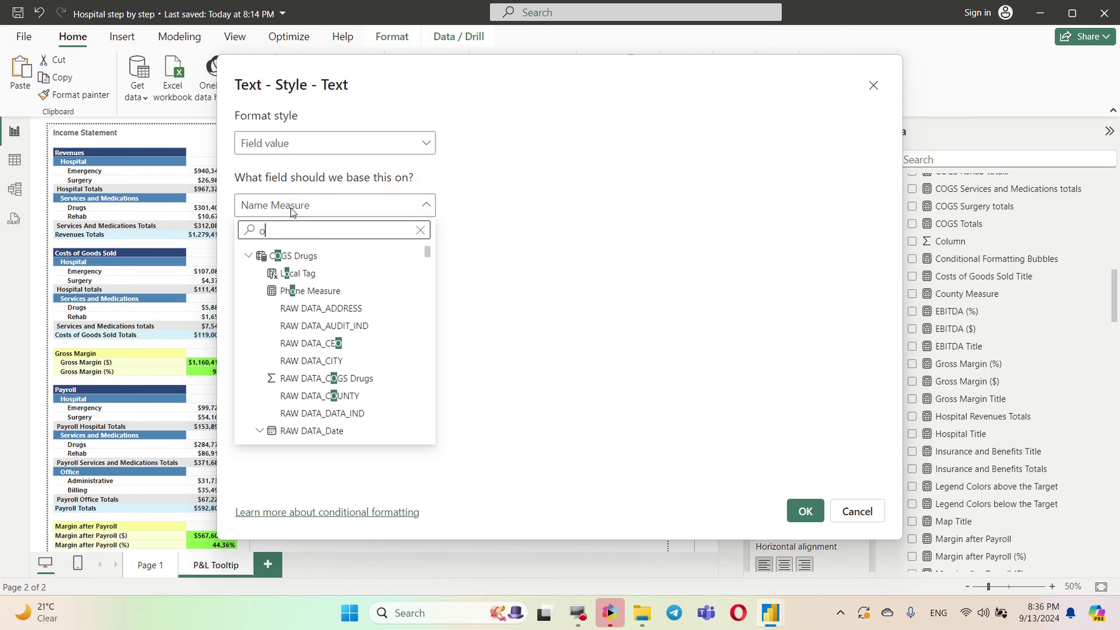
text(rg)
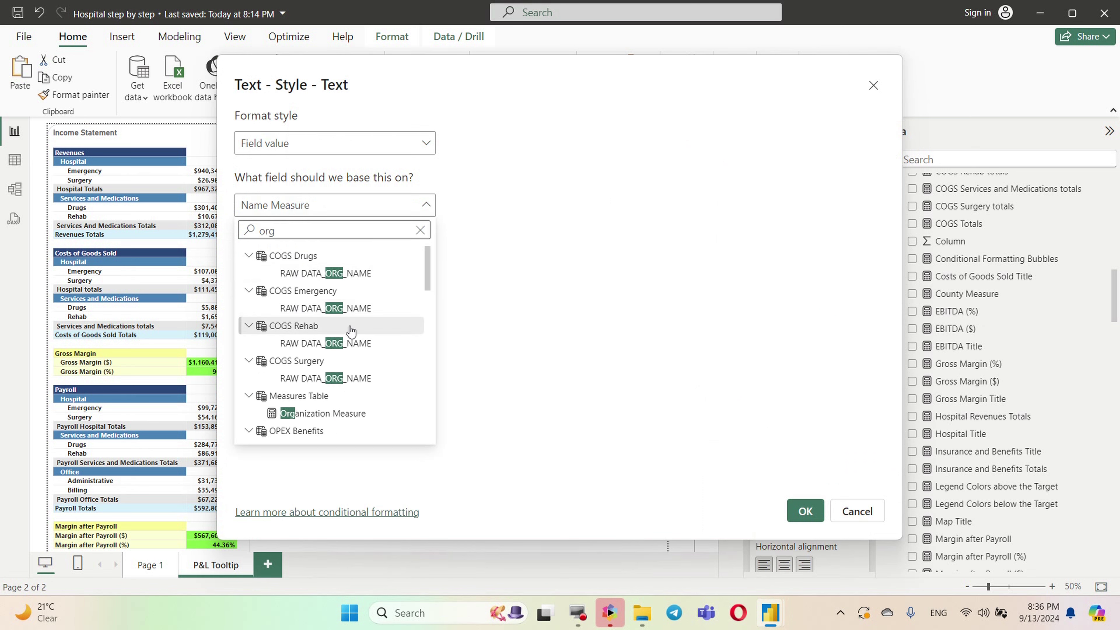
click(320, 415)
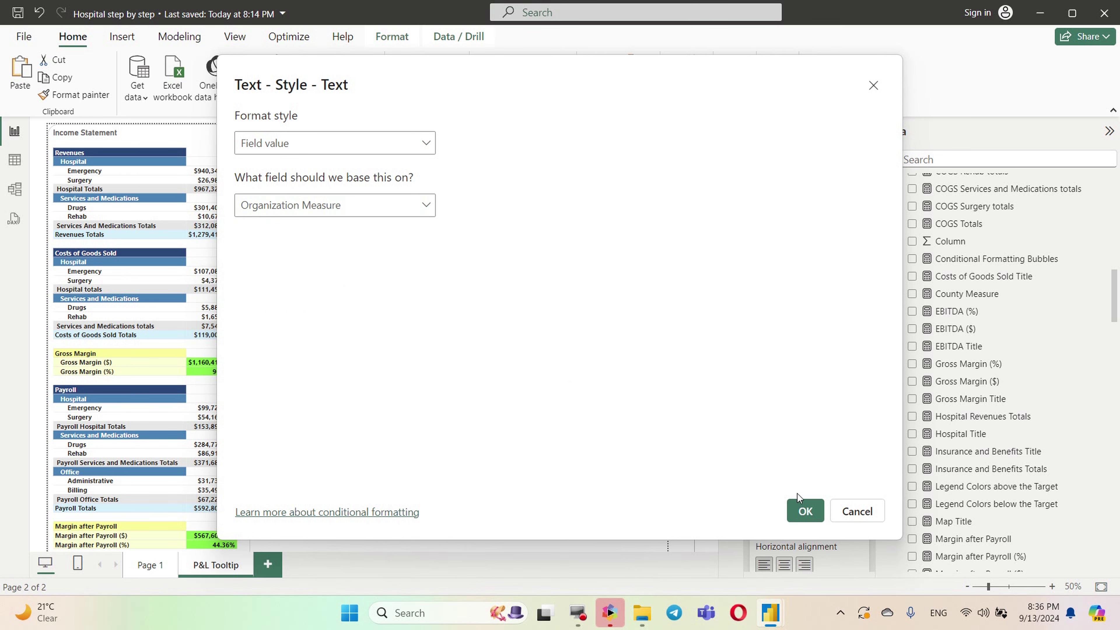
click(805, 511)
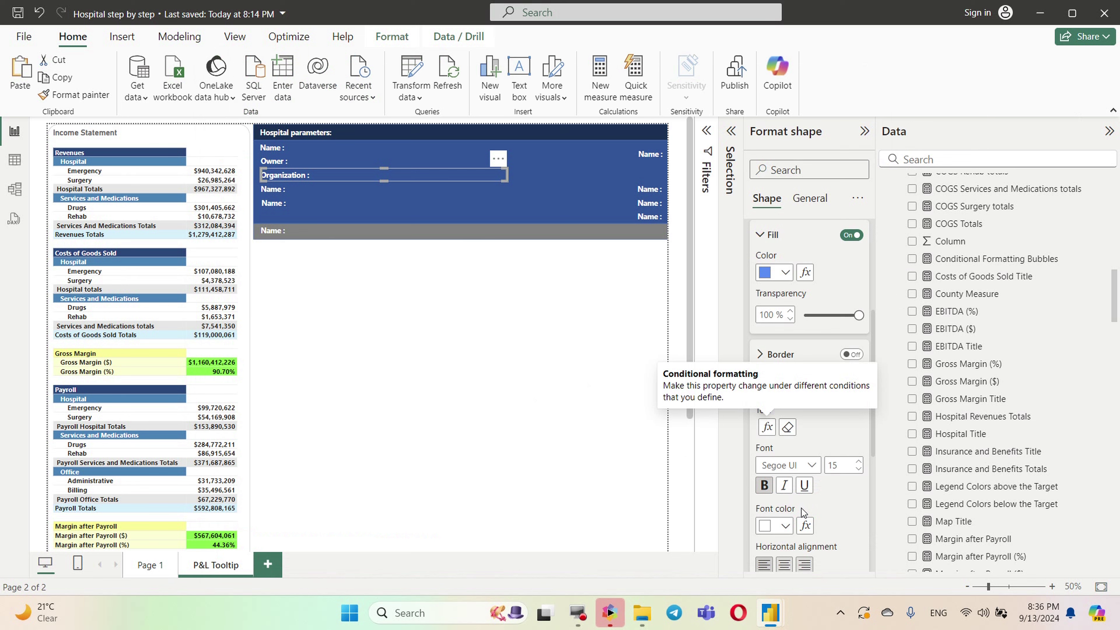
Bind the fourth-row label's text to Phone Measure
click(298, 194)
click(767, 427)
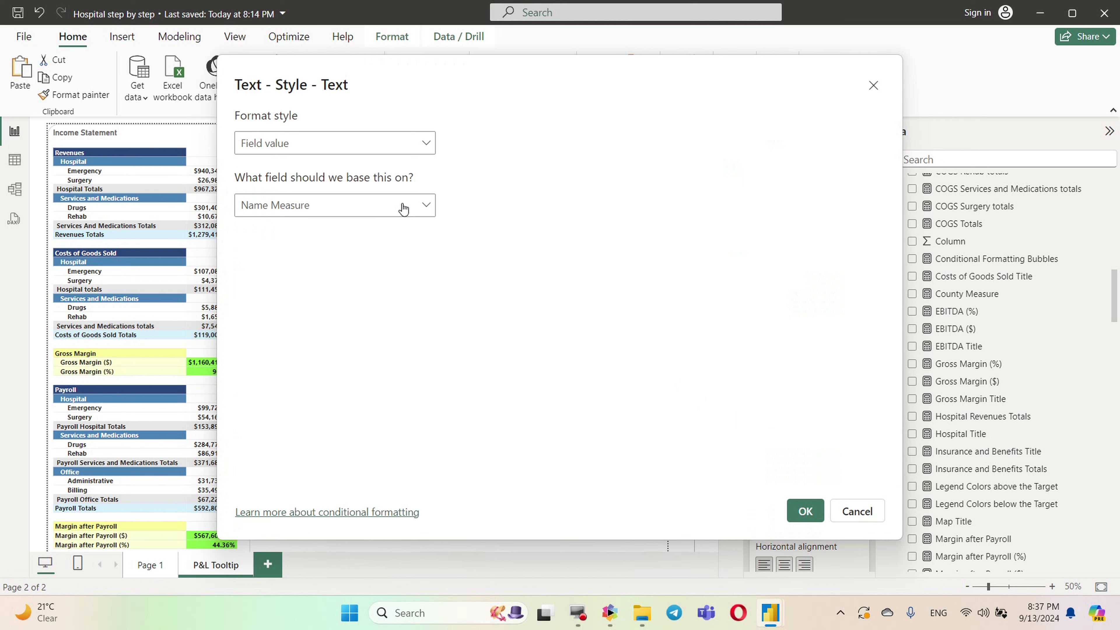
click(422, 207)
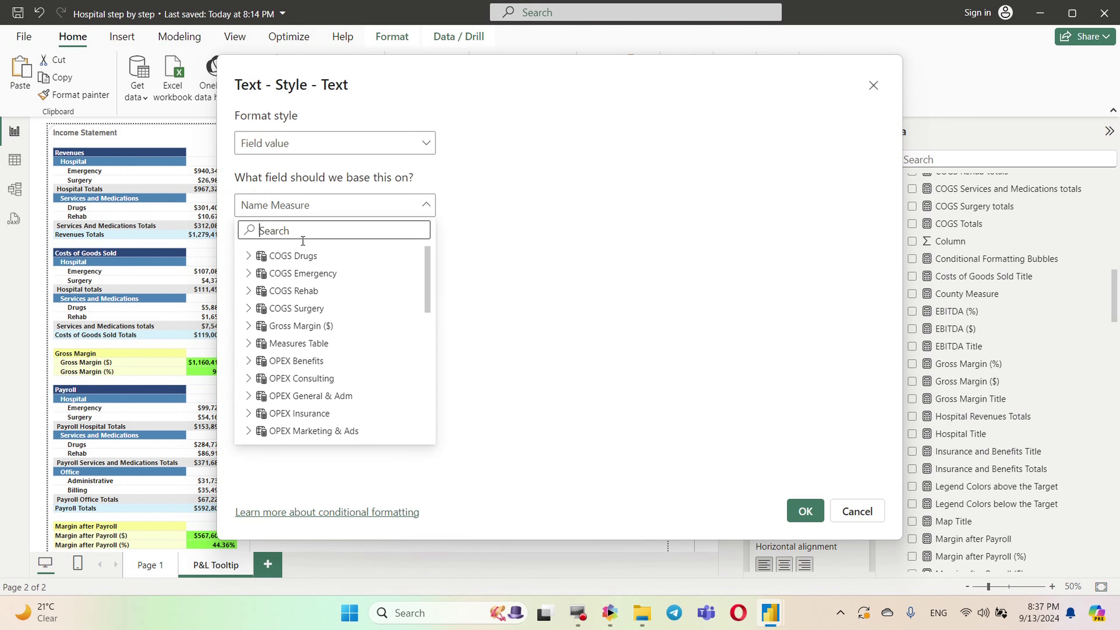
text(phon)
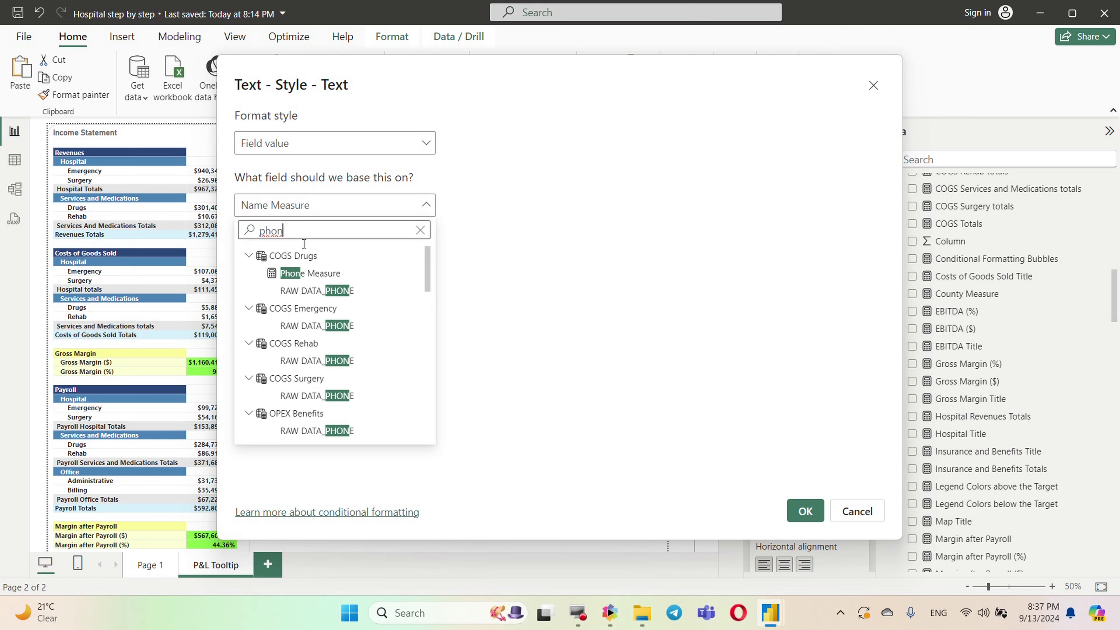
click(314, 274)
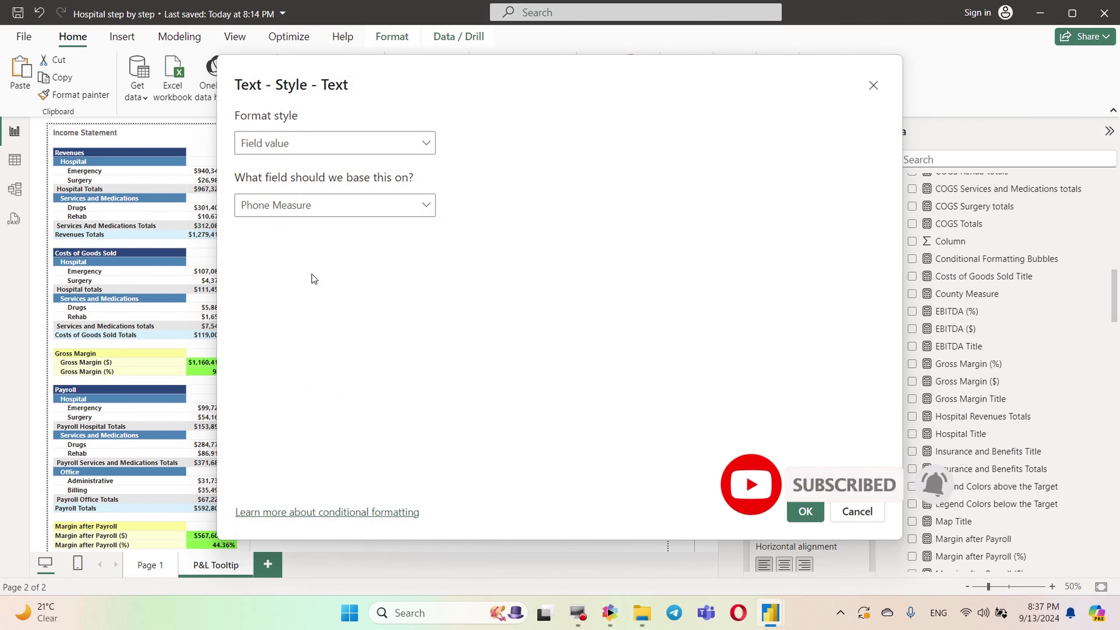
click(803, 511)
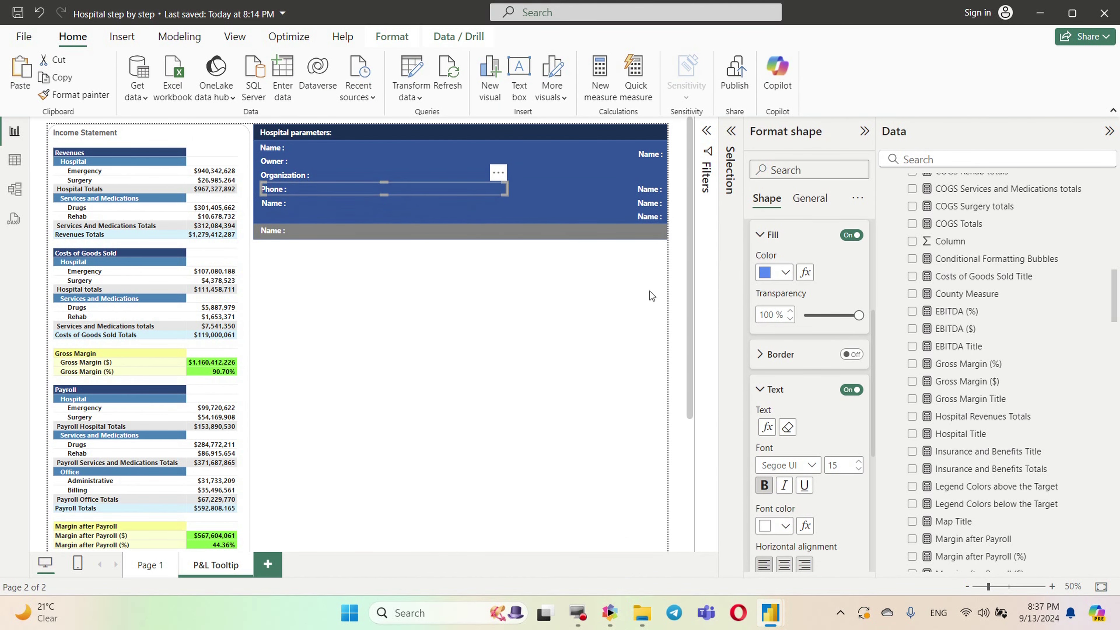
Change Phone Measure's home table from COGS Drugs to Measures Table
scroll(1048, 425, down, 5)
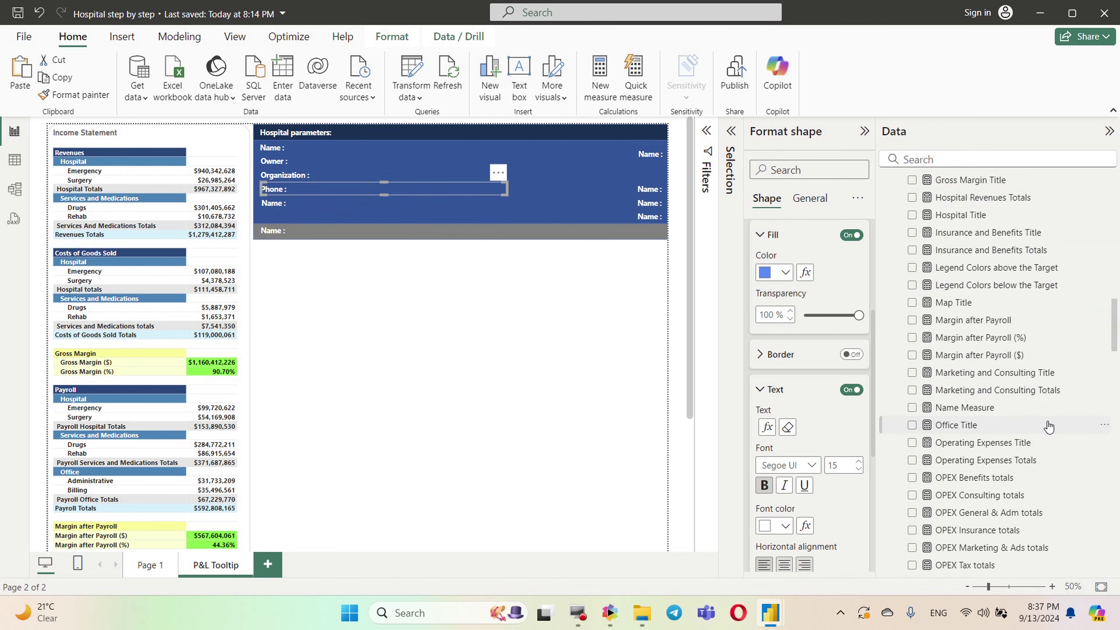
scroll(1025, 353, up, 2)
click(921, 161)
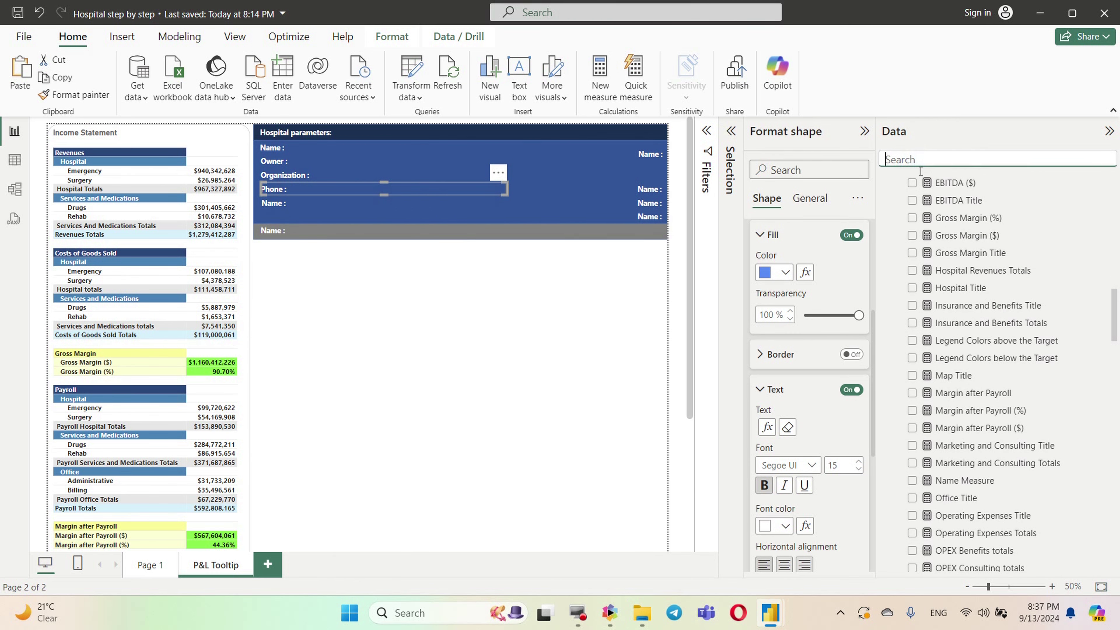
text(phone)
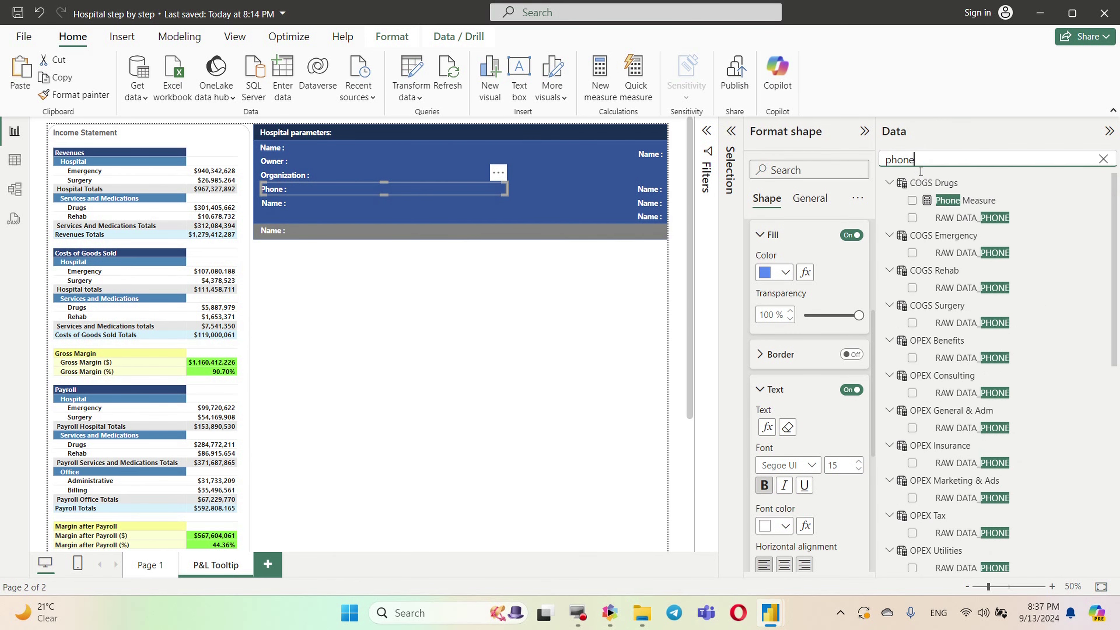
click(985, 202)
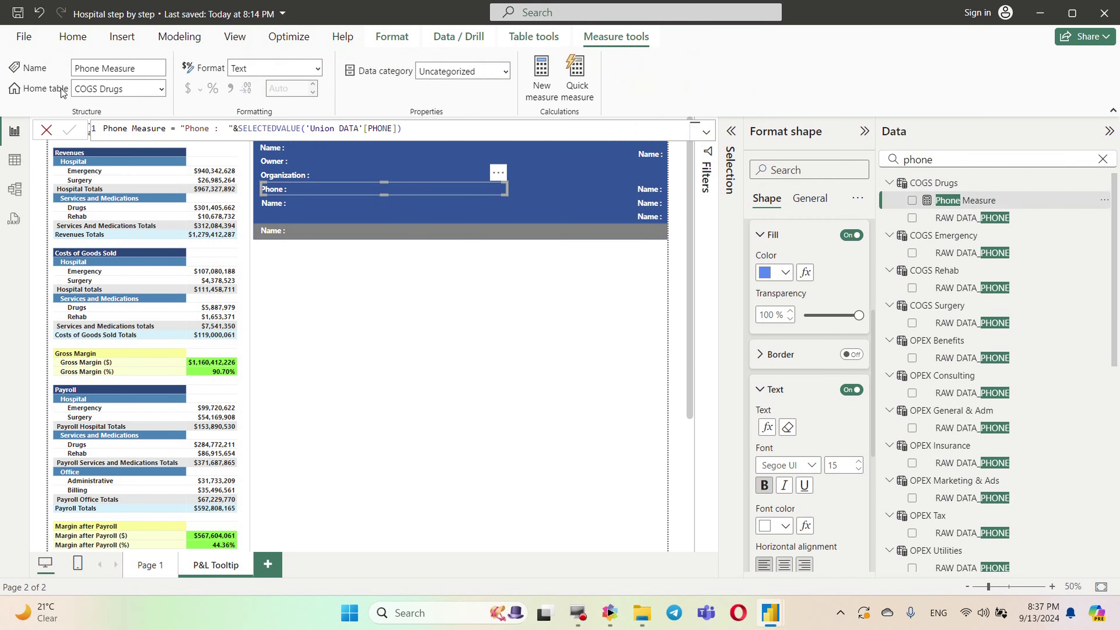
click(161, 89)
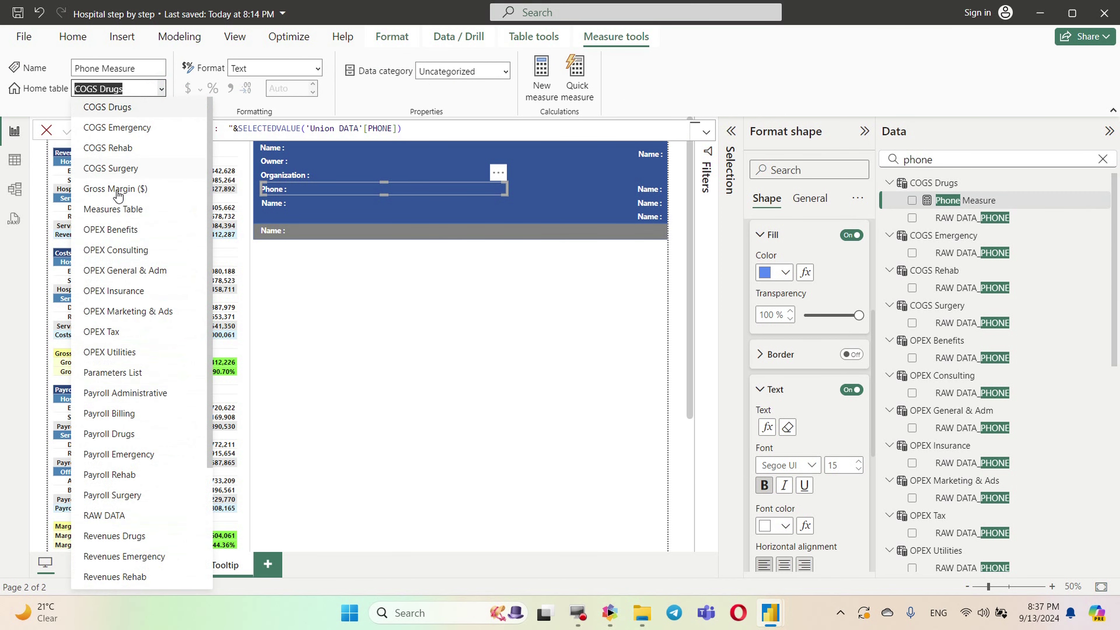
click(112, 210)
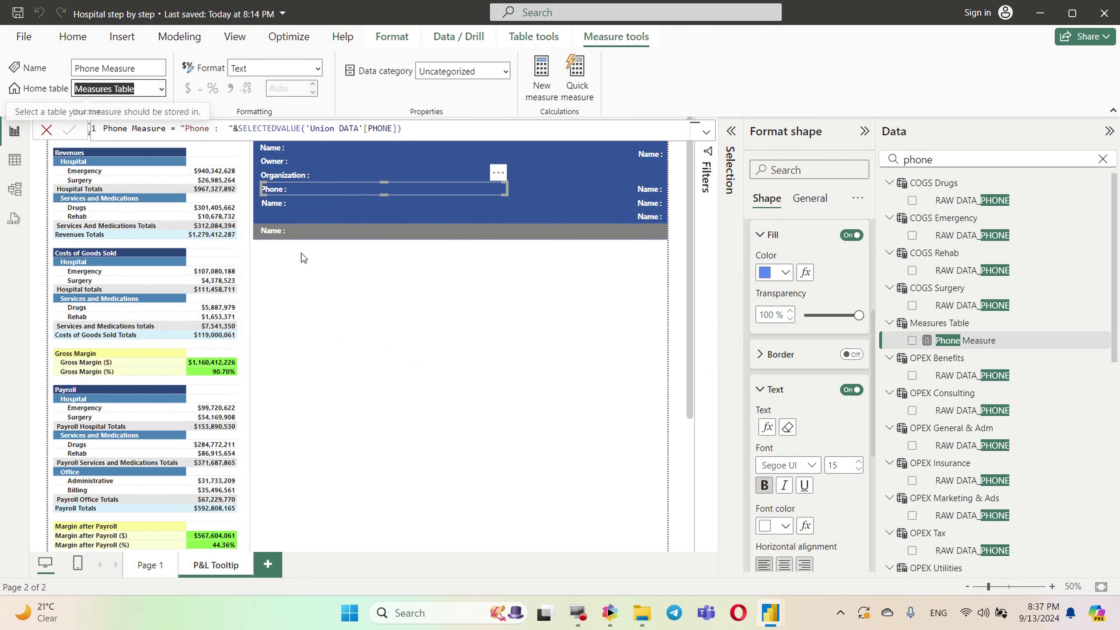
click(282, 205)
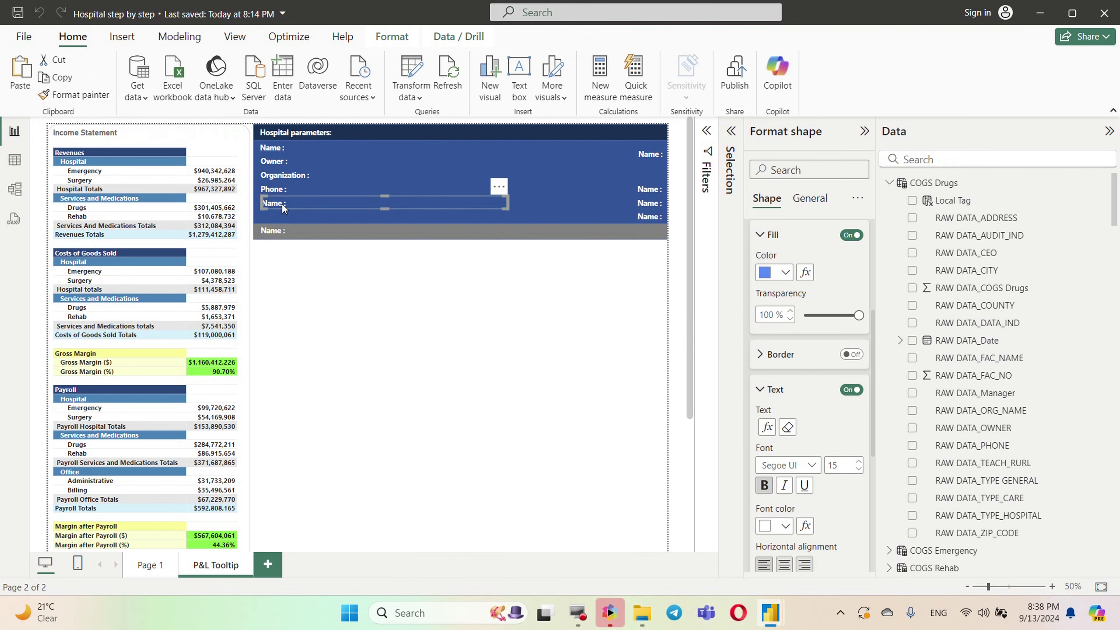
Bind the fifth-row label's text to CEO Measure so it reads 'CEO :'
click(768, 427)
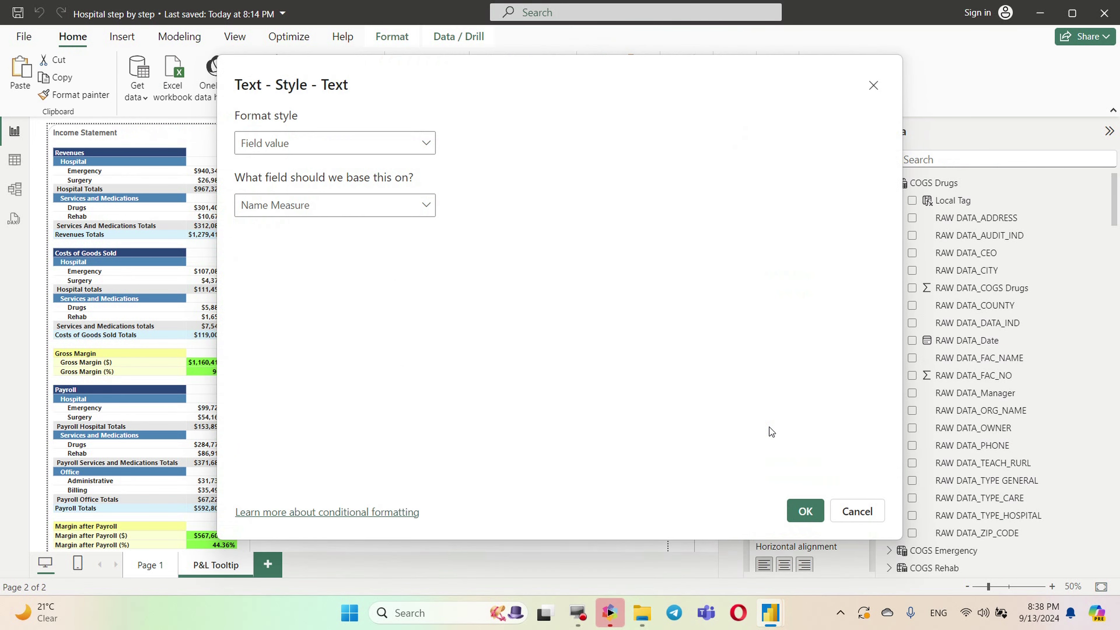
click(425, 205)
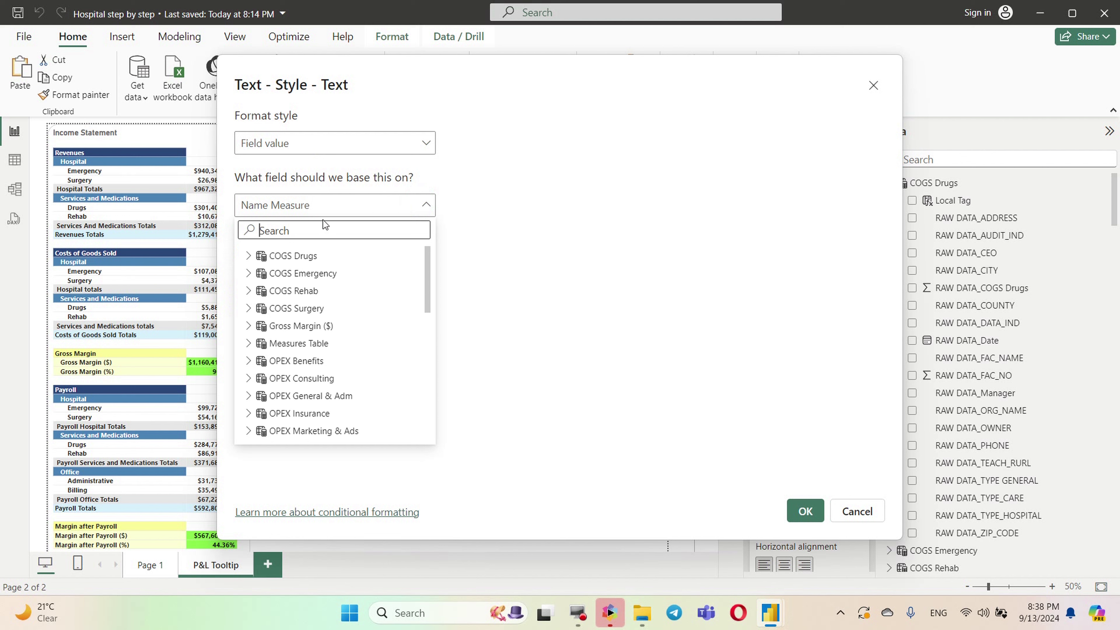
text(ceo)
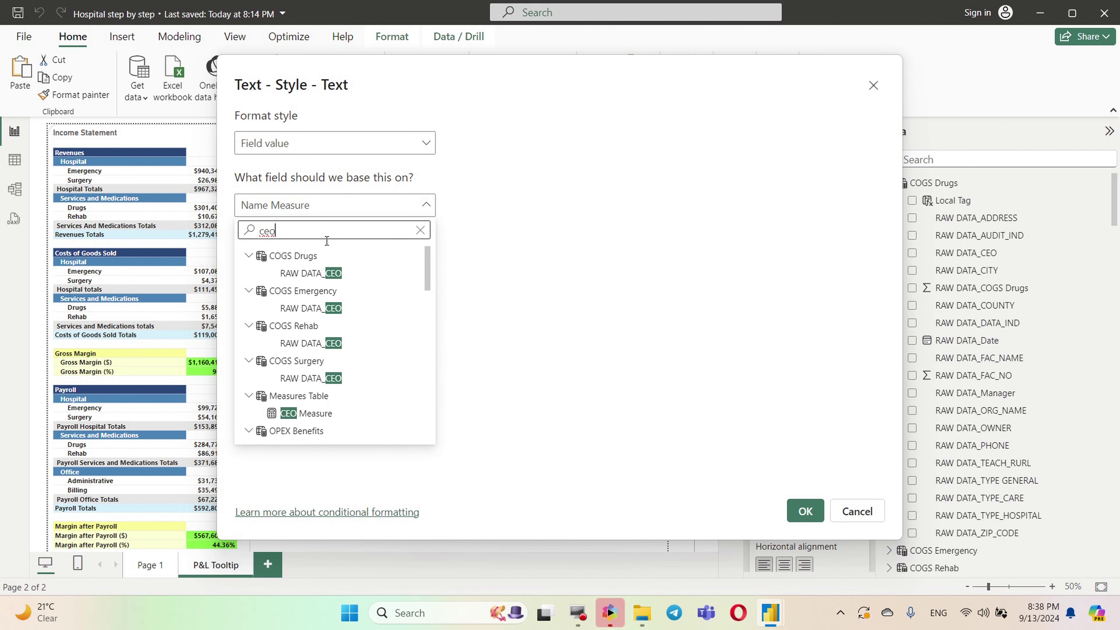
click(325, 417)
click(804, 517)
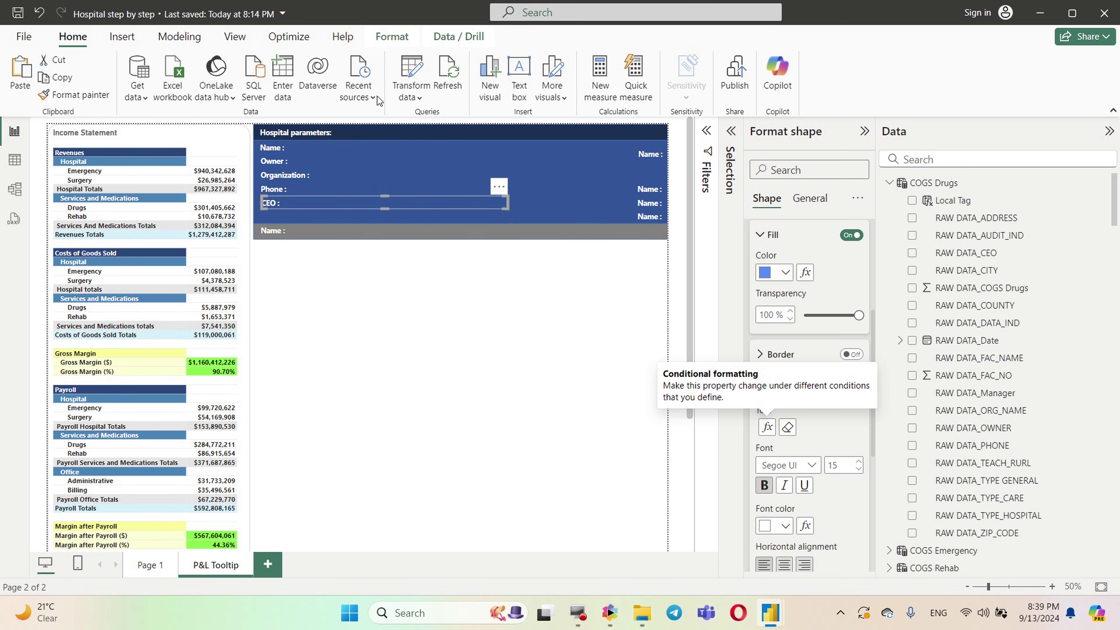
Bind the grey footer label's text to Address Measure so it reads 'Address :'
click(276, 231)
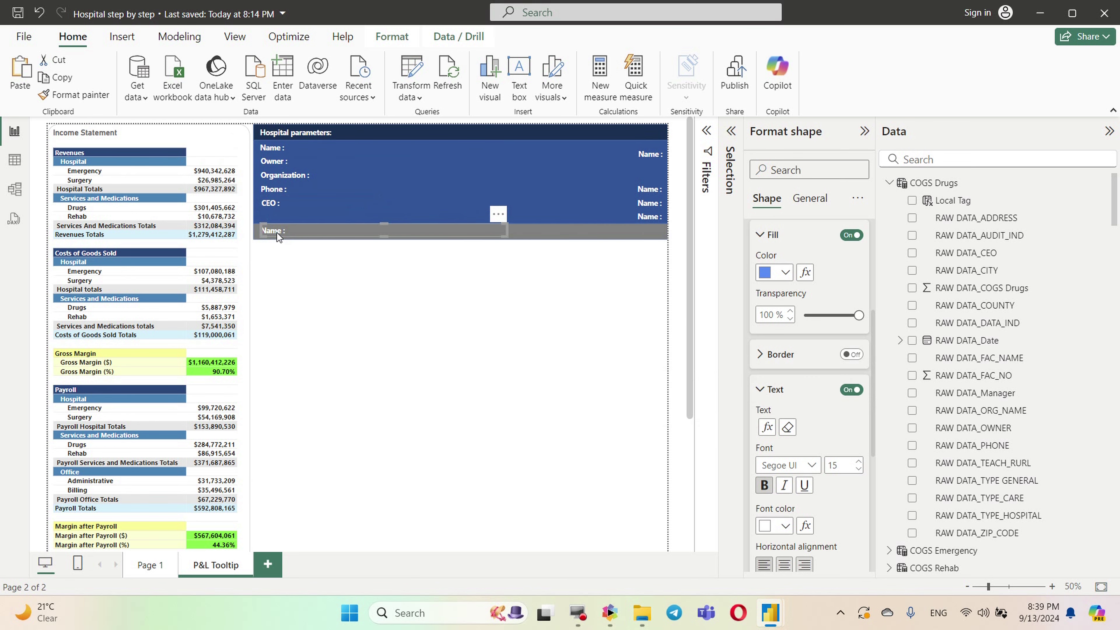
click(767, 427)
click(434, 204)
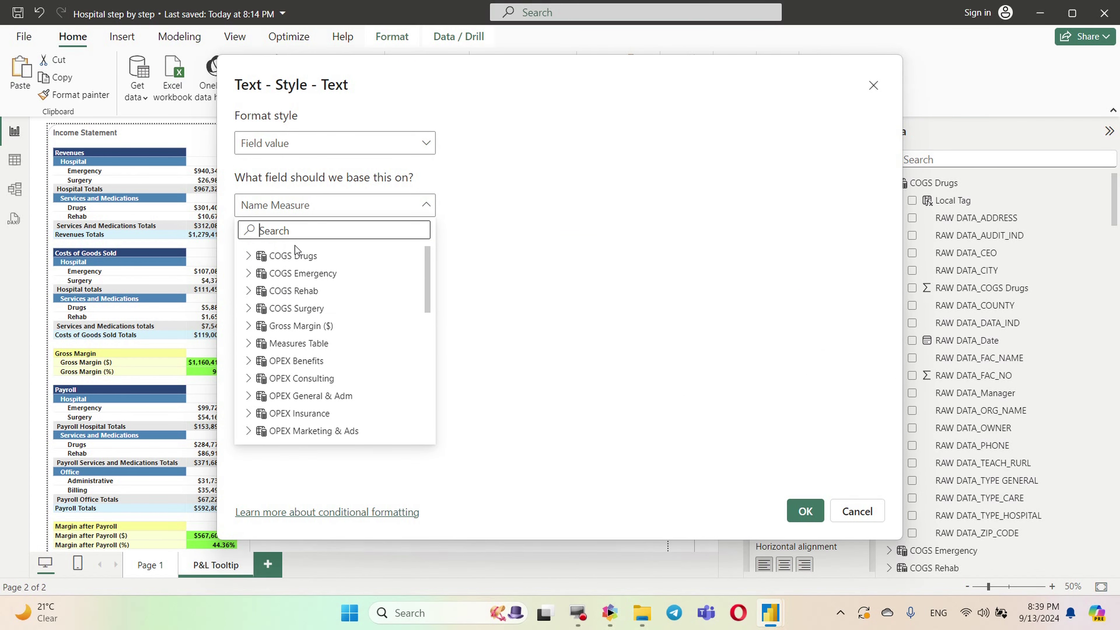
text(adre)
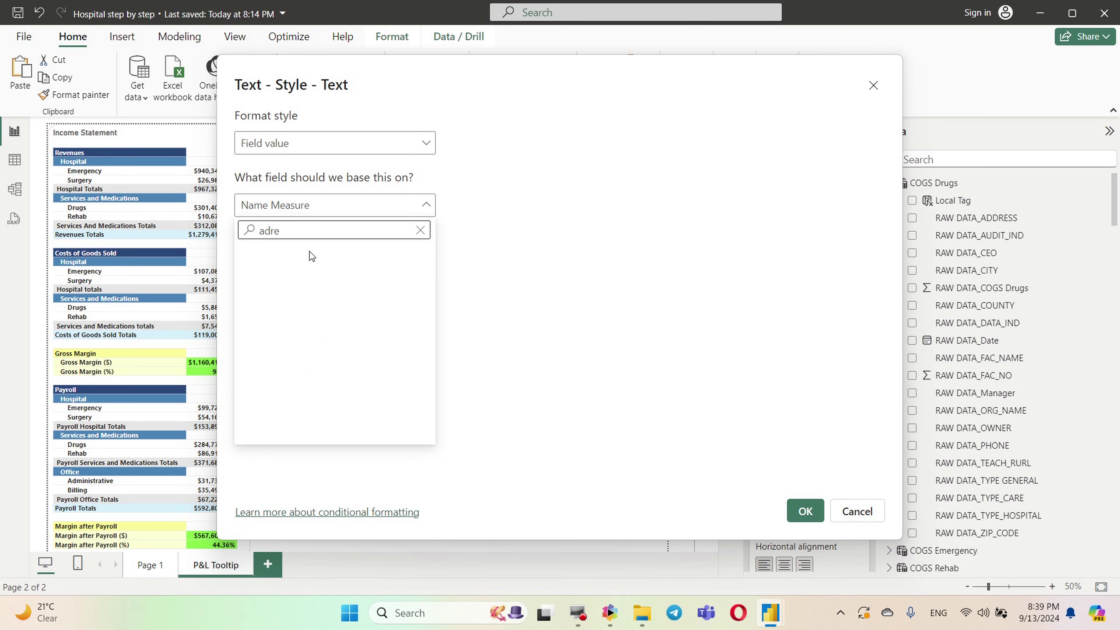
key(BackSpace)
key(BackSpace)
text(d)
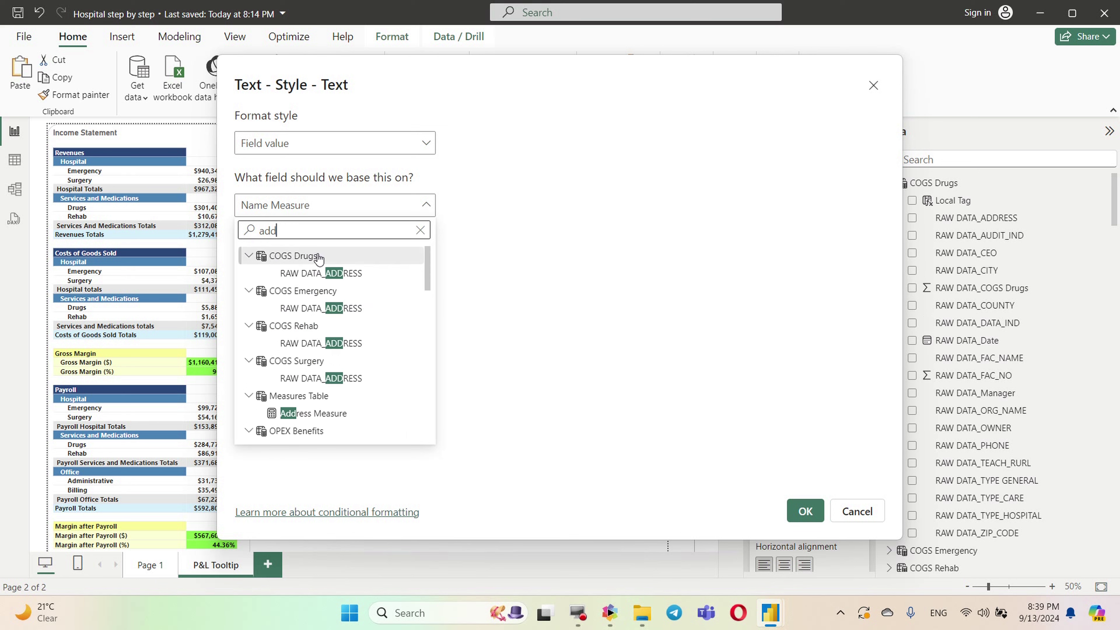
click(312, 413)
click(804, 511)
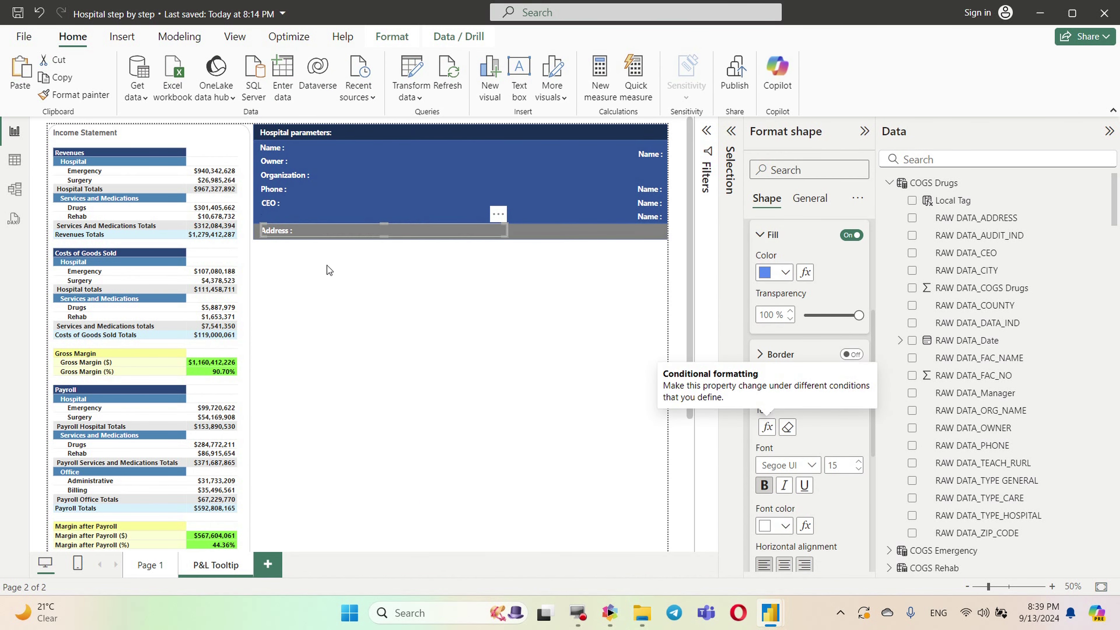
Bind the top right-hand label's text to State Measure
click(646, 155)
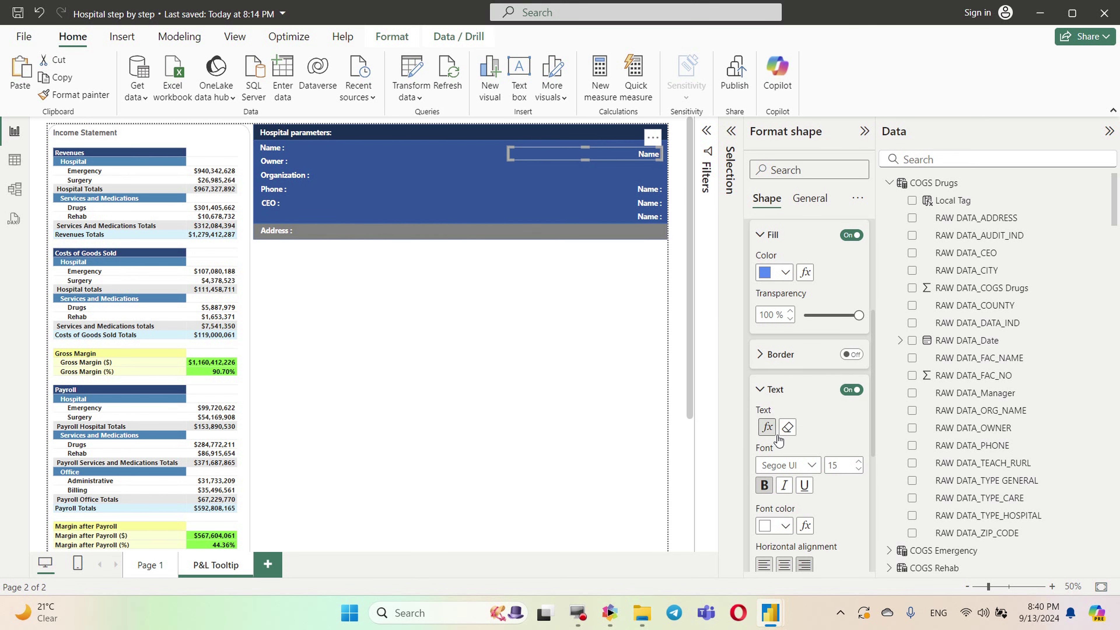
click(767, 427)
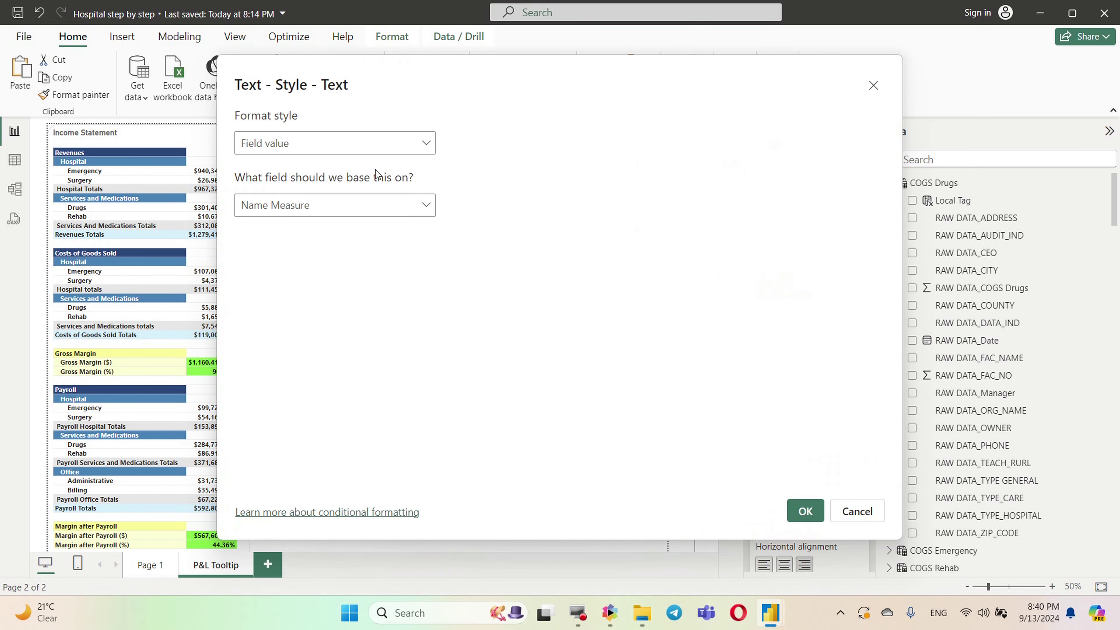
click(426, 204)
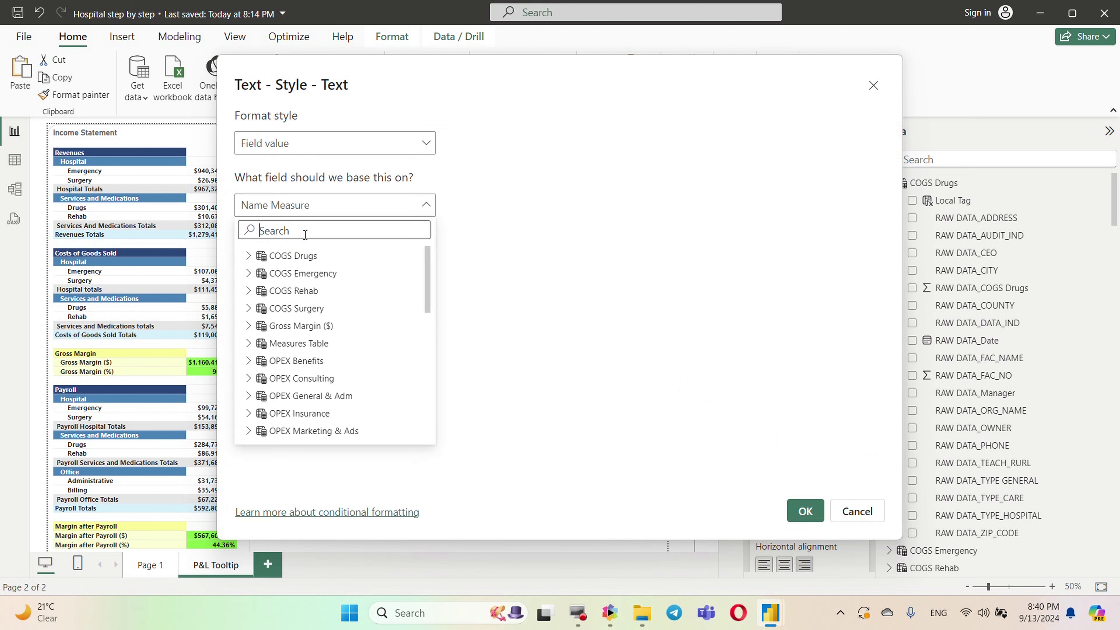
text(state)
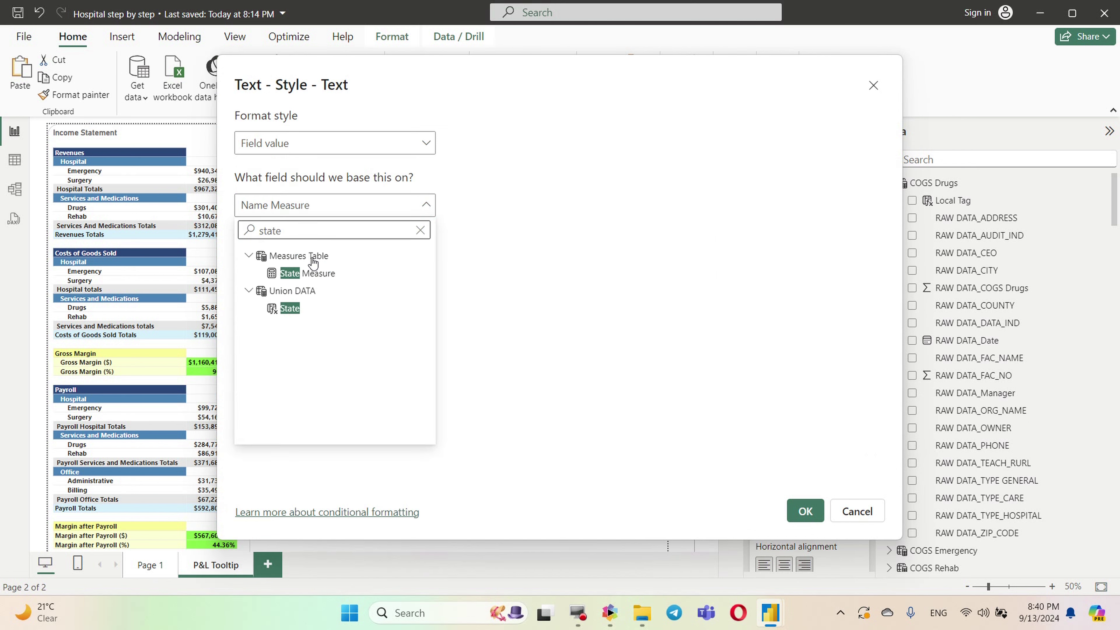
click(311, 273)
click(813, 515)
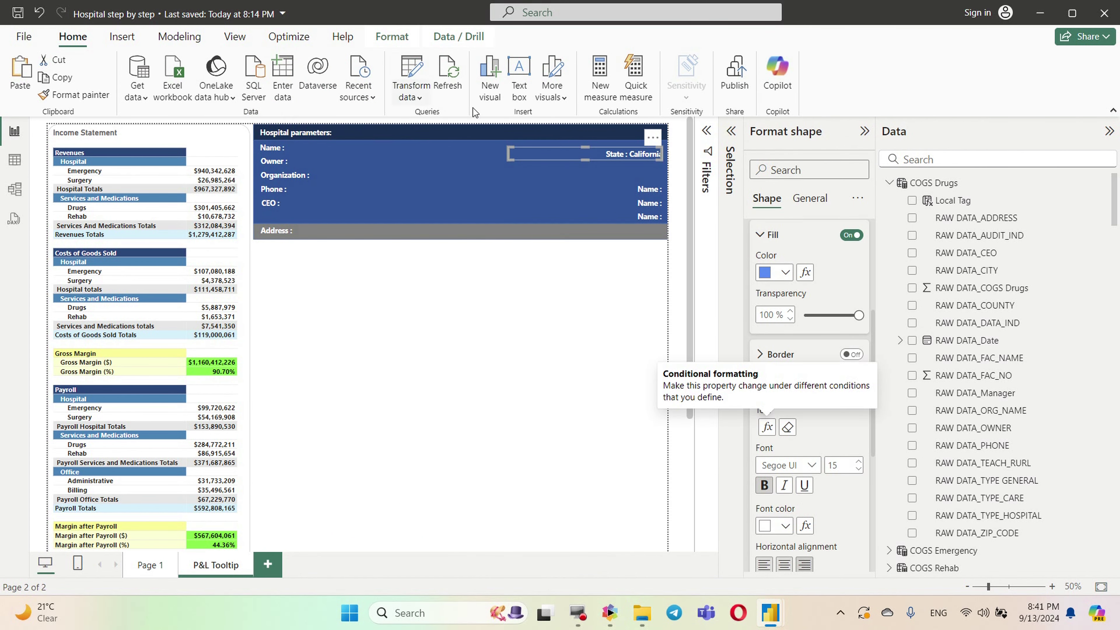
Bind the next right-hand label's text to County Measure
click(638, 190)
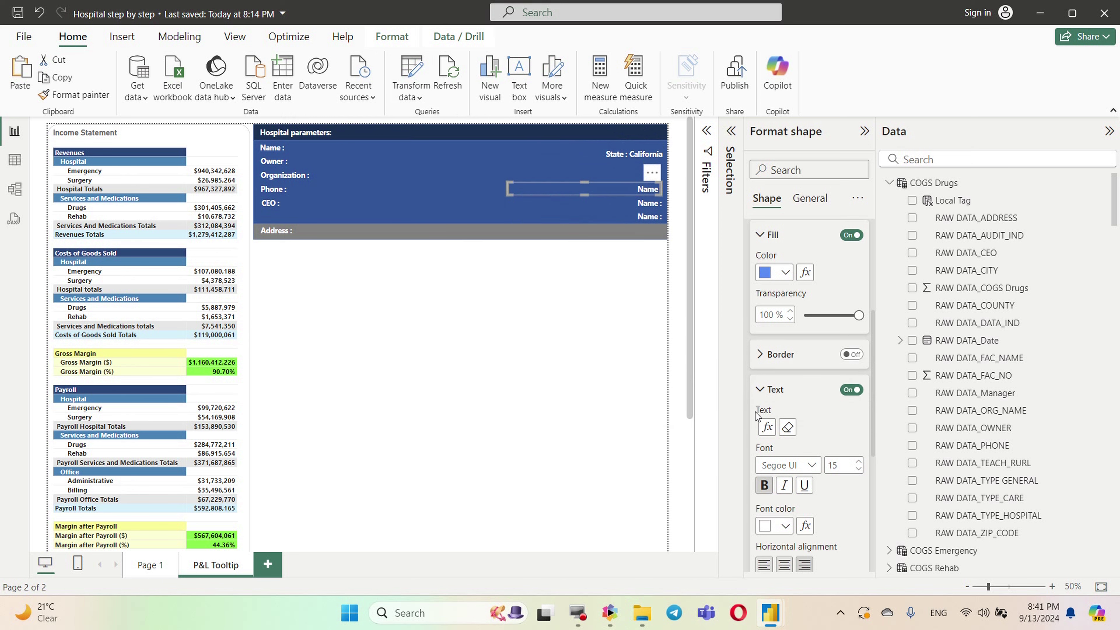
click(766, 425)
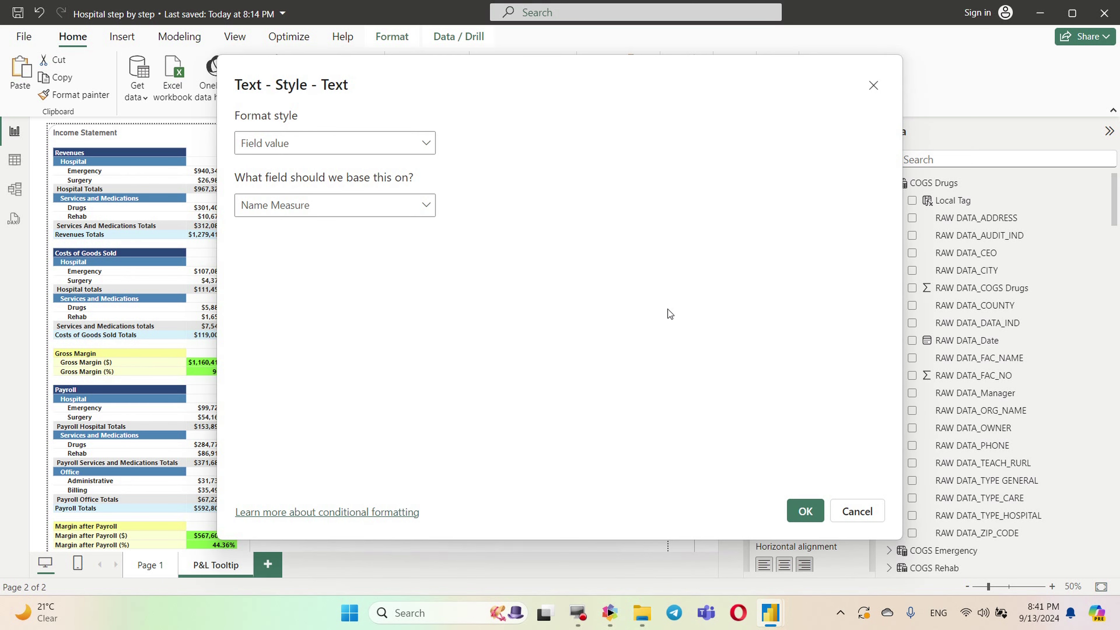
click(426, 205)
text(c)
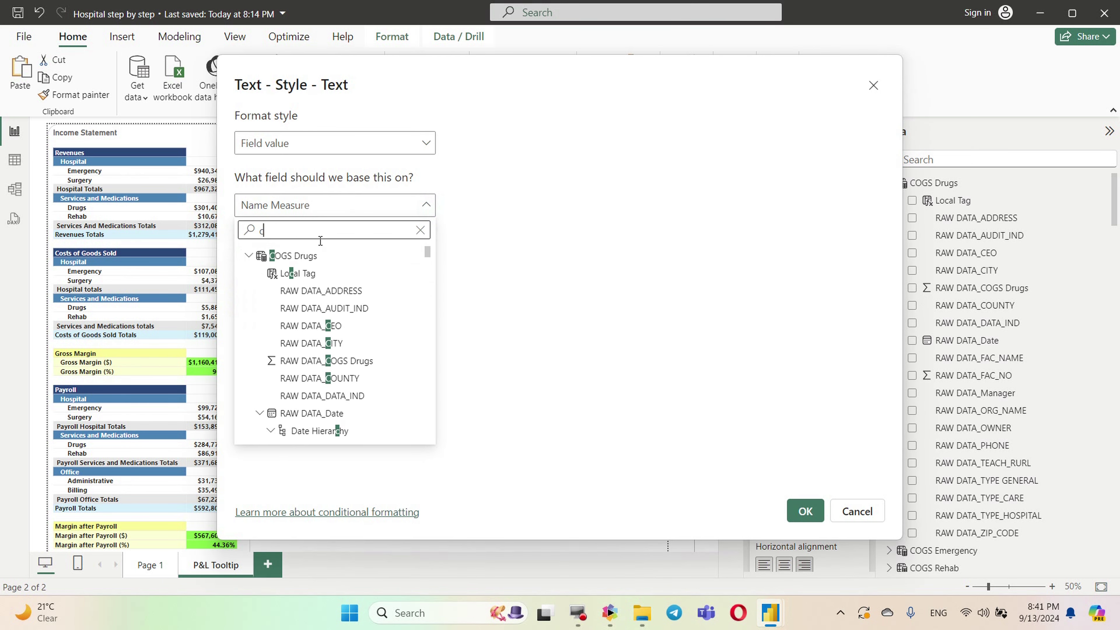
text(ou)
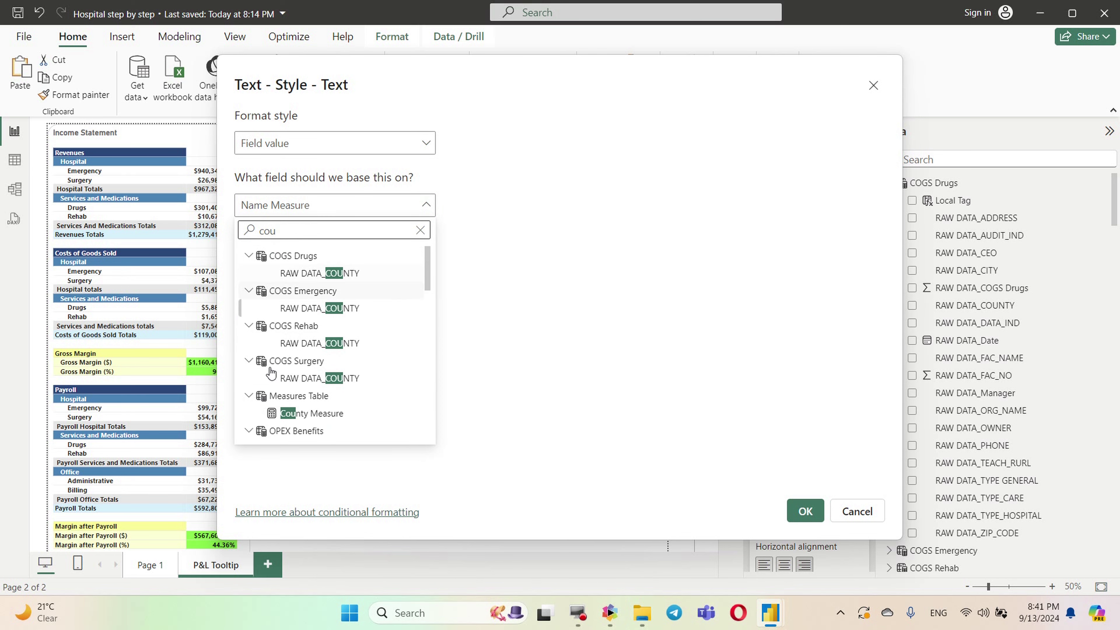
click(314, 414)
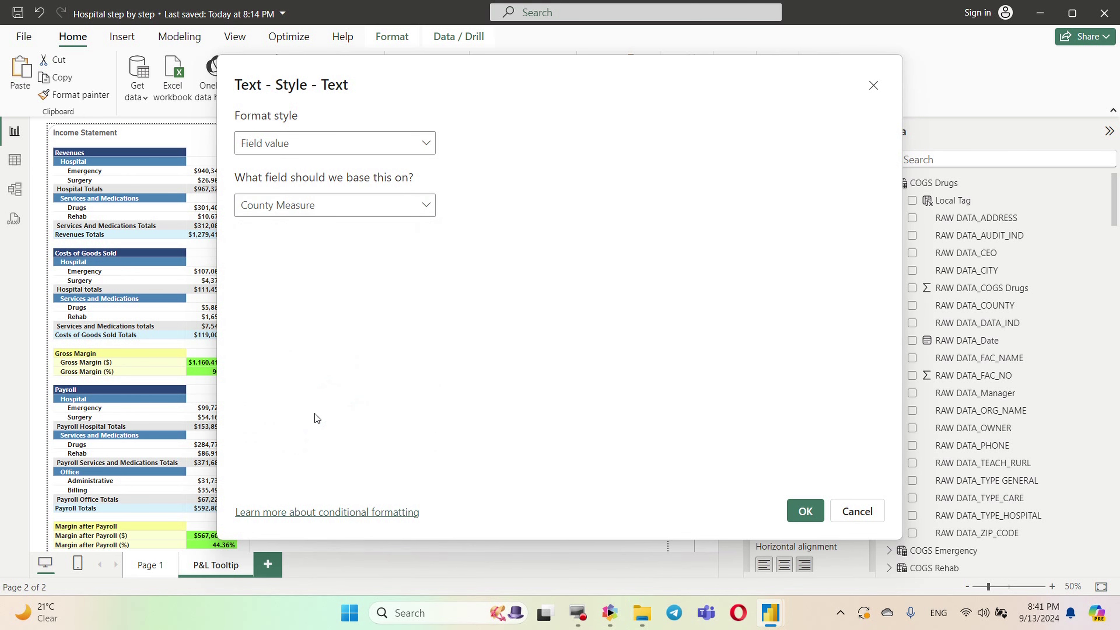
click(800, 512)
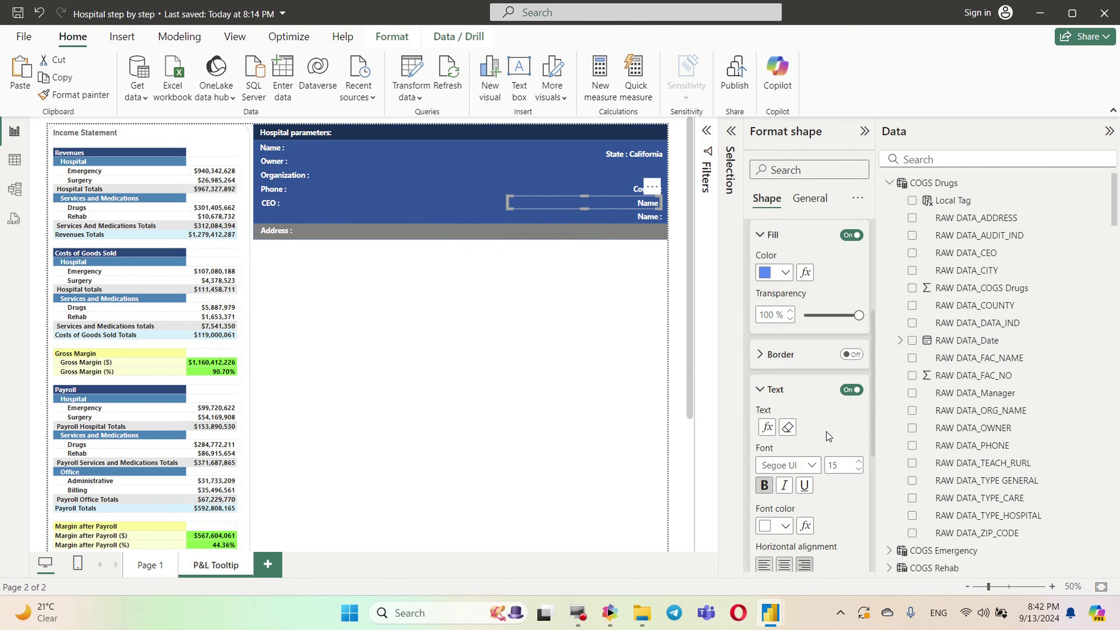
Bind the following right-hand label's text to Zip Code Measure
click(766, 427)
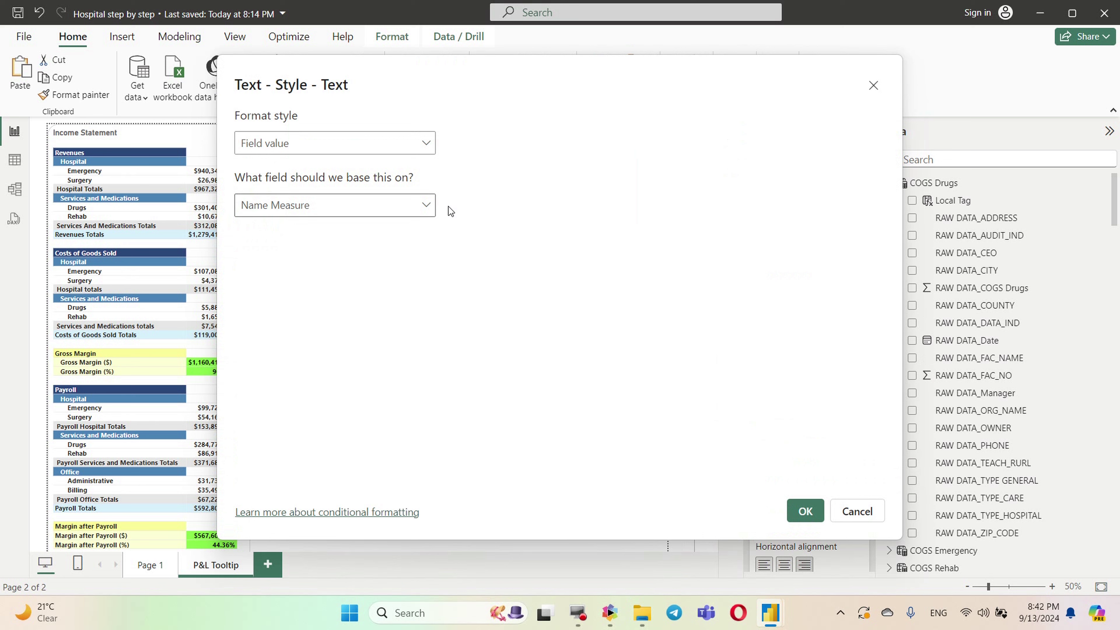
click(426, 205)
text(z)
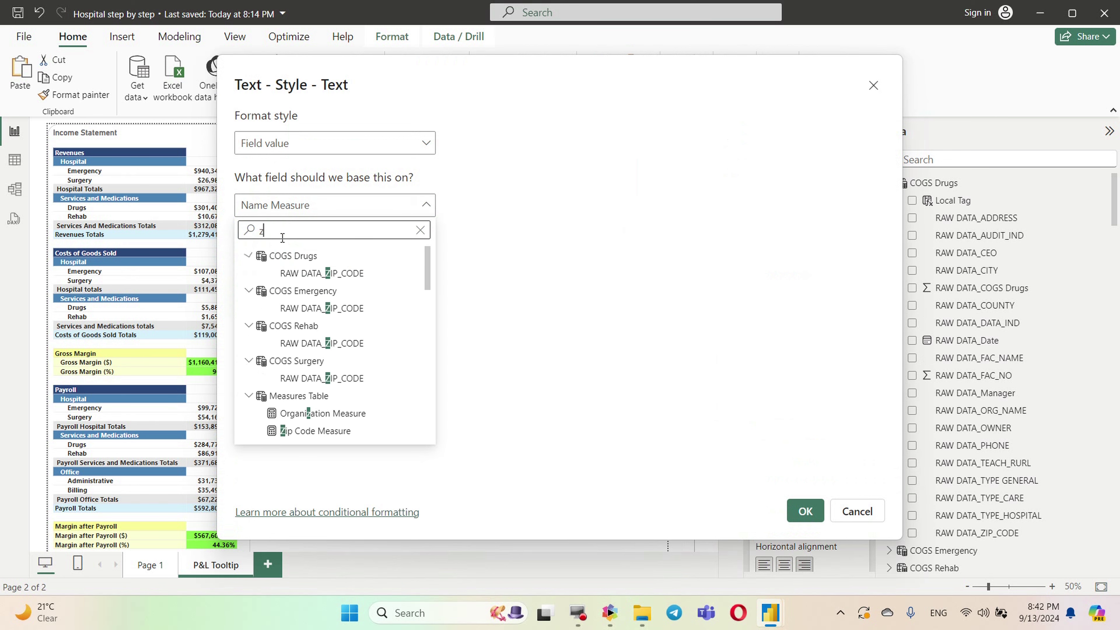
text(ip)
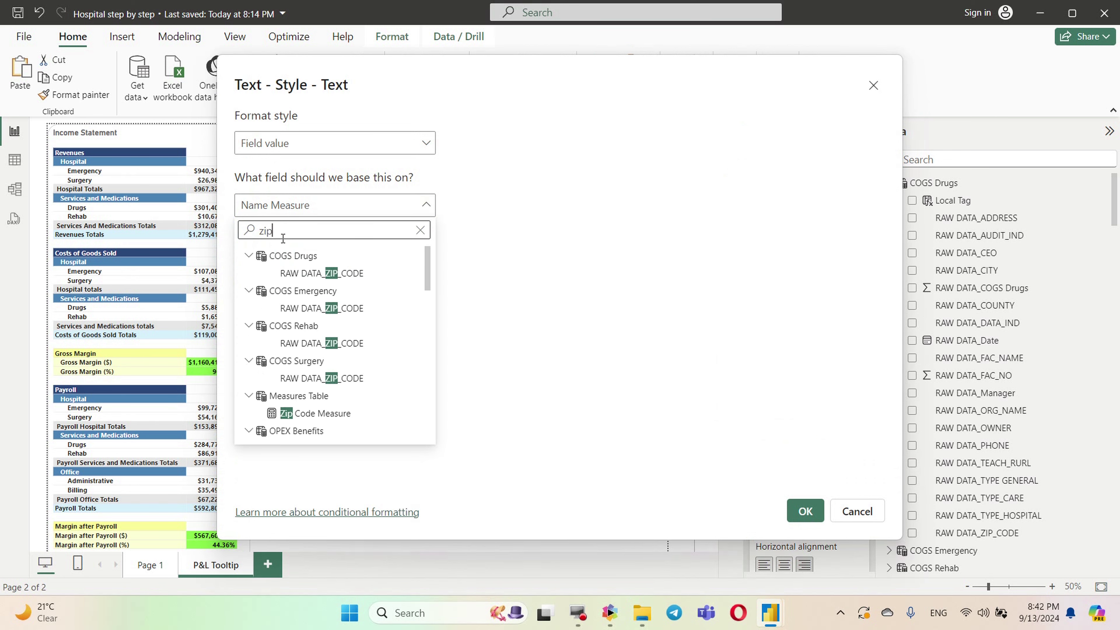
click(307, 414)
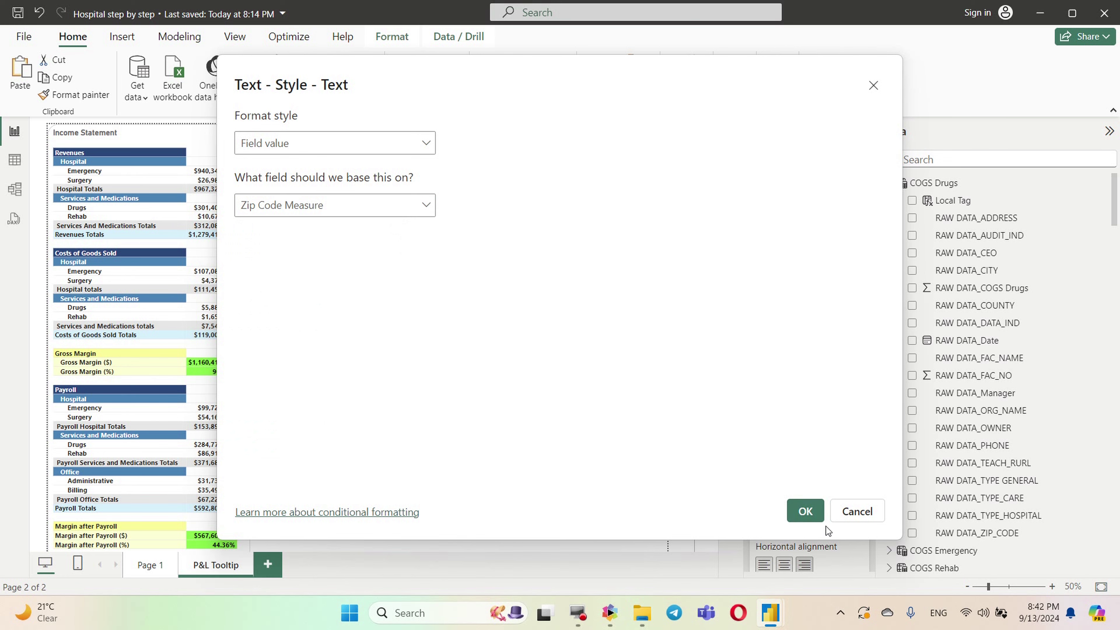
click(808, 511)
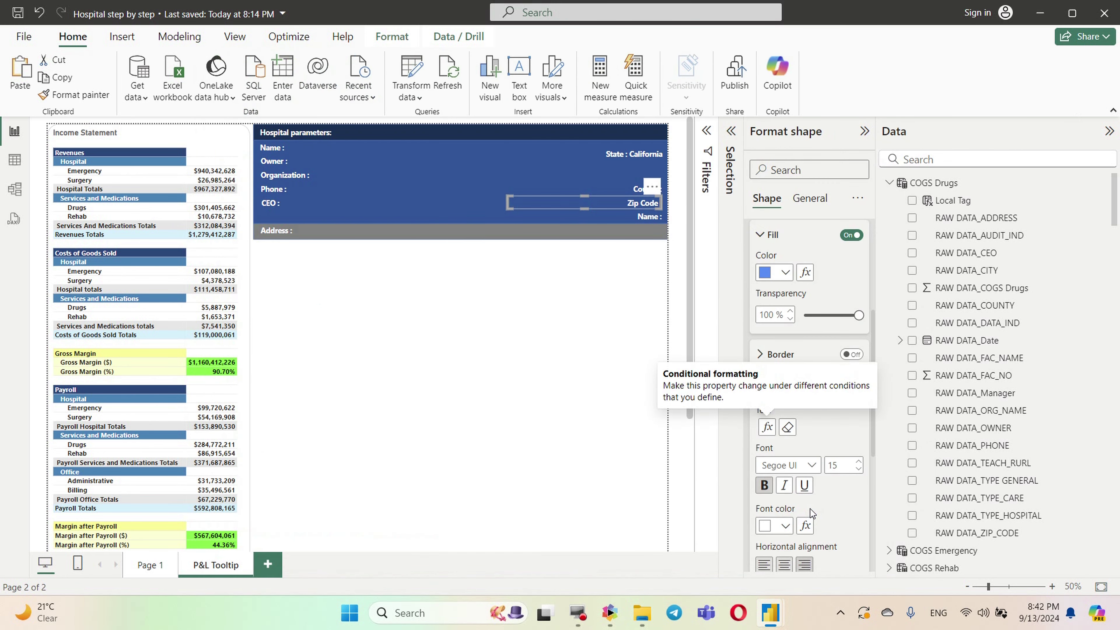
Bind the last right-hand label's text to City Measure
click(429, 274)
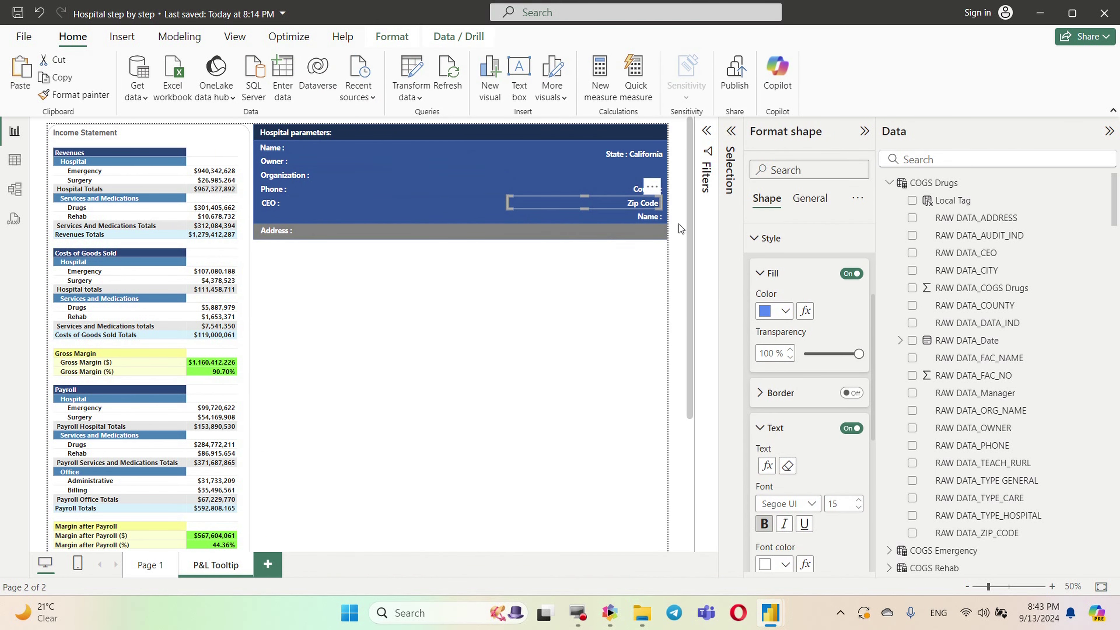
click(654, 217)
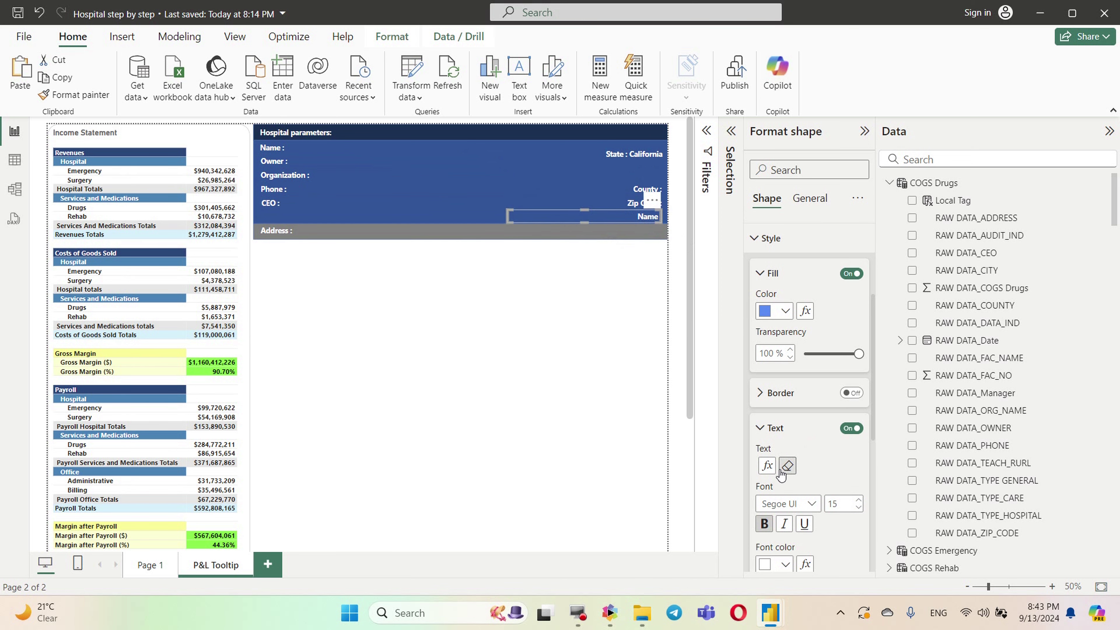
click(767, 467)
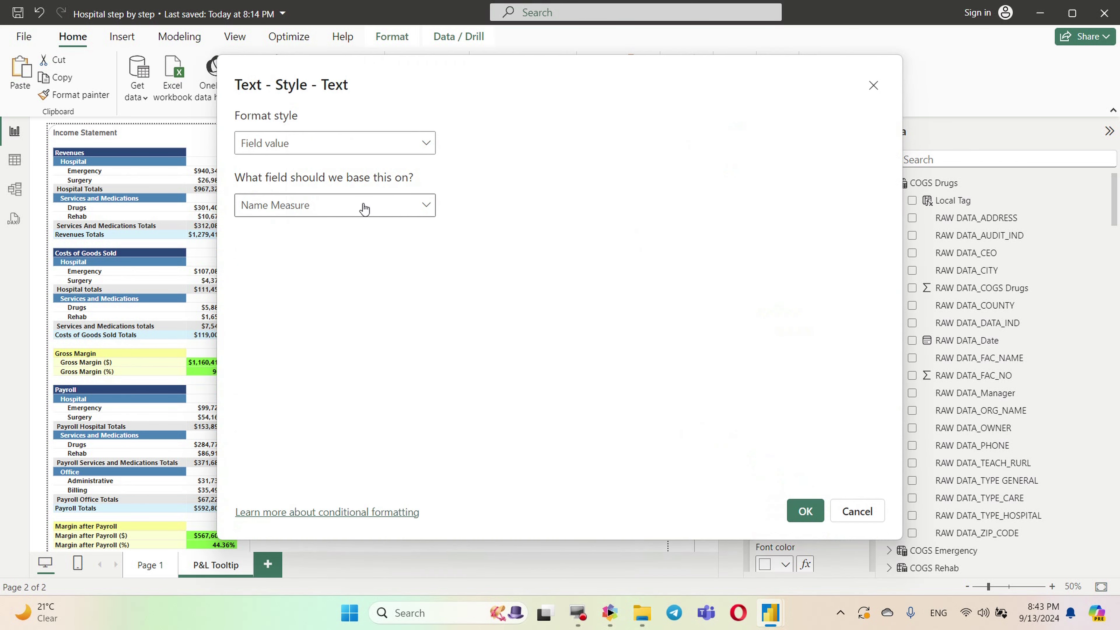
click(362, 206)
text(city)
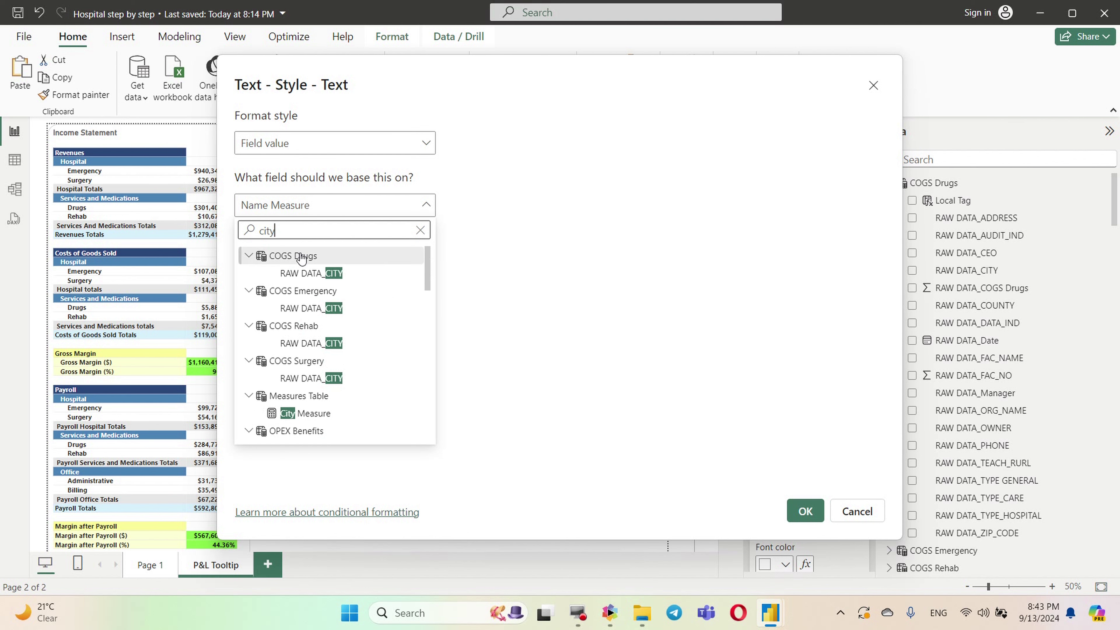
click(311, 417)
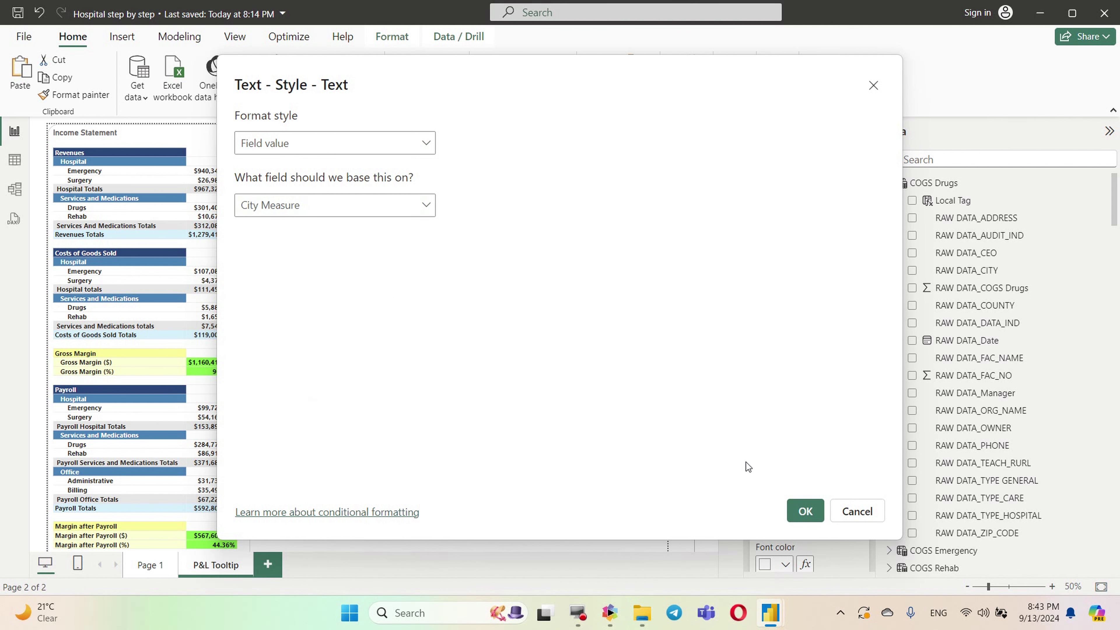
click(804, 512)
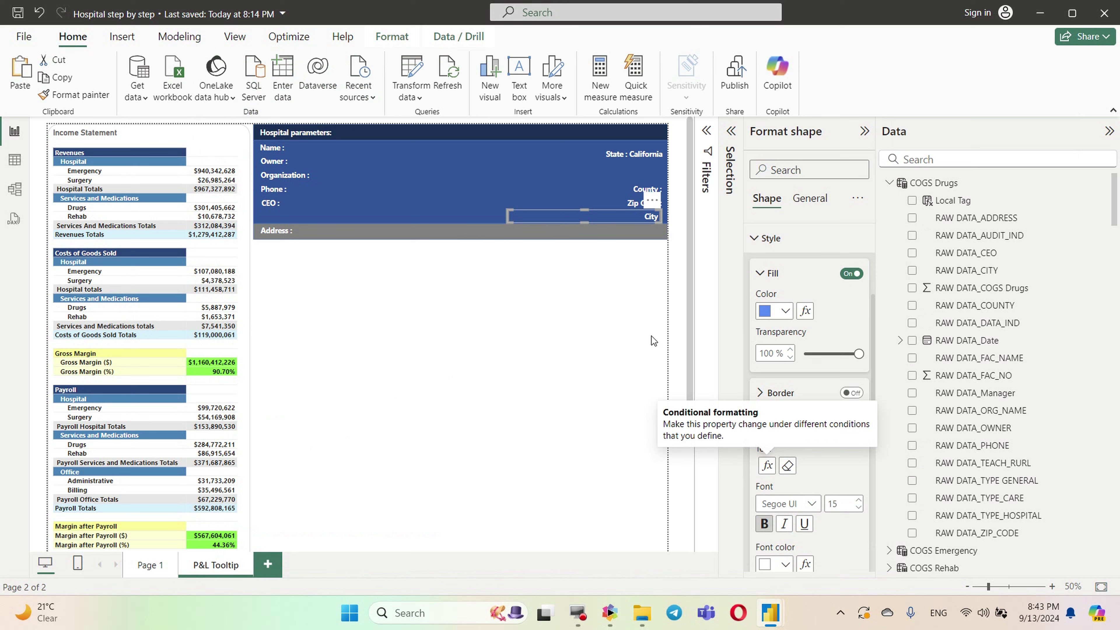
click(615, 294)
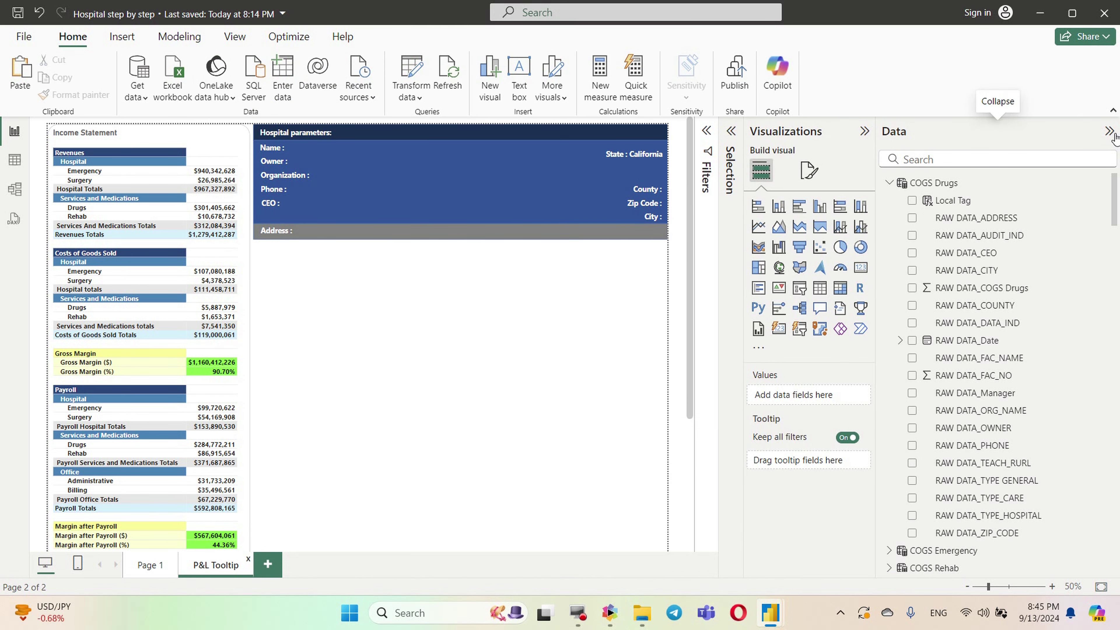
Collapse the Data and Visualizations panes and switch to Page 1
click(1109, 132)
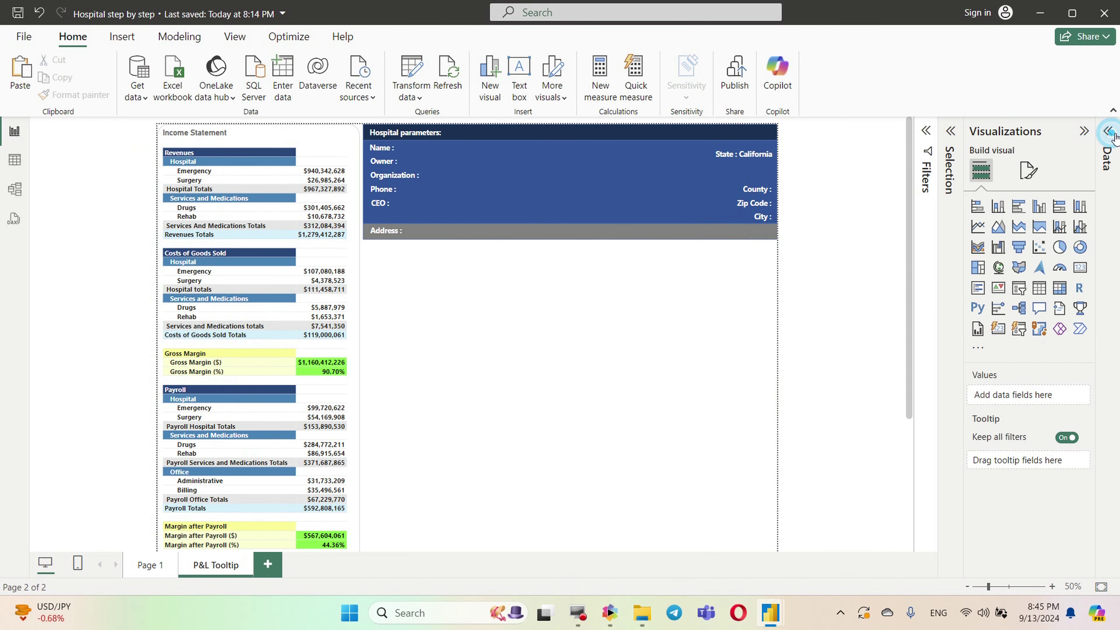
click(1083, 131)
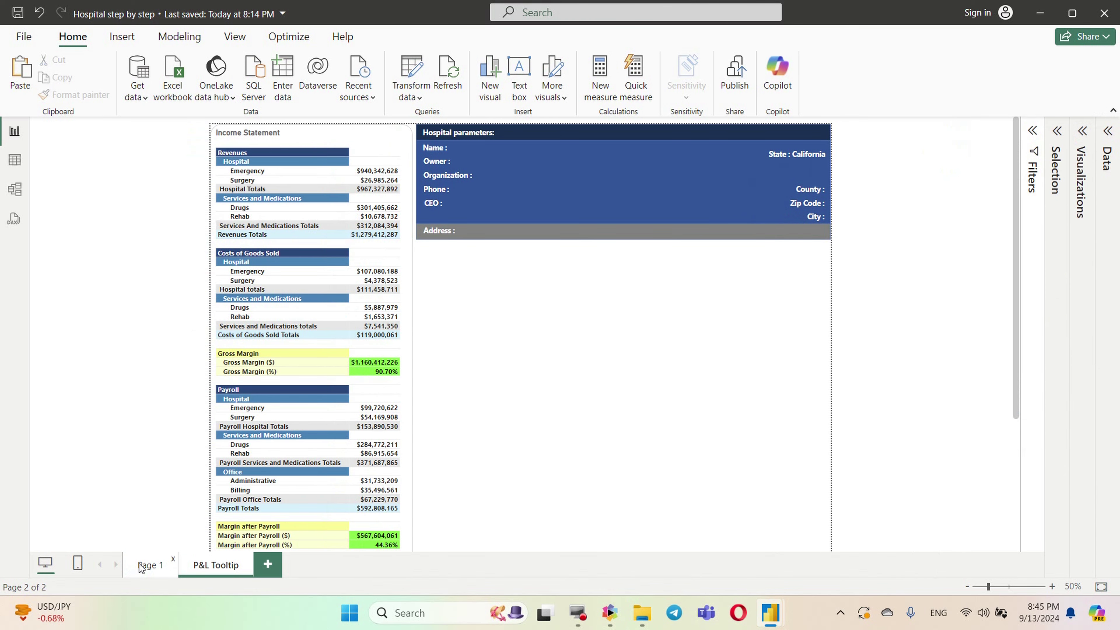
click(149, 565)
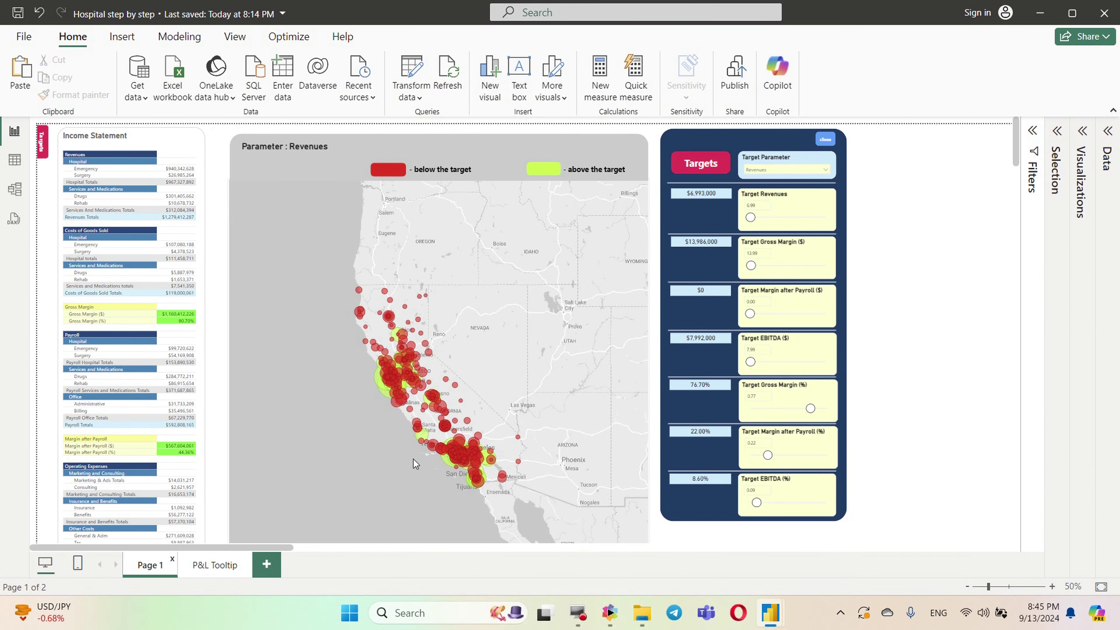
Zoom the map into Los Angeles and display the P&L tooltip for several hospital bubbles
scroll(413, 459, up, 3)
drag(556, 491, 496, 526)
mouse_move(545, 510)
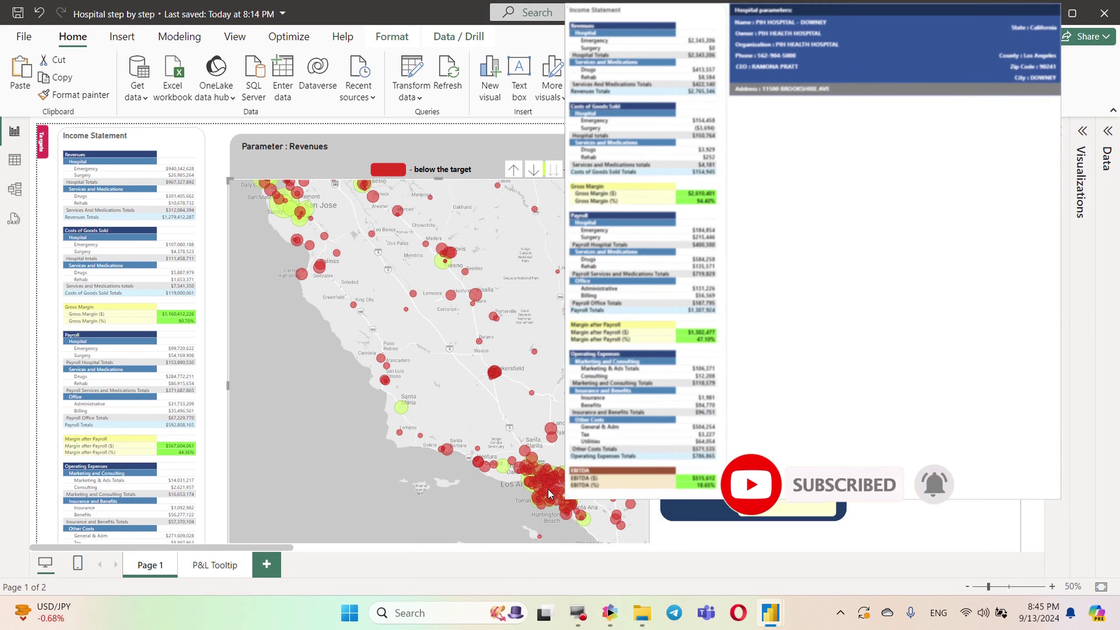
scroll(554, 493, up, 2)
scroll(546, 493, up, 2)
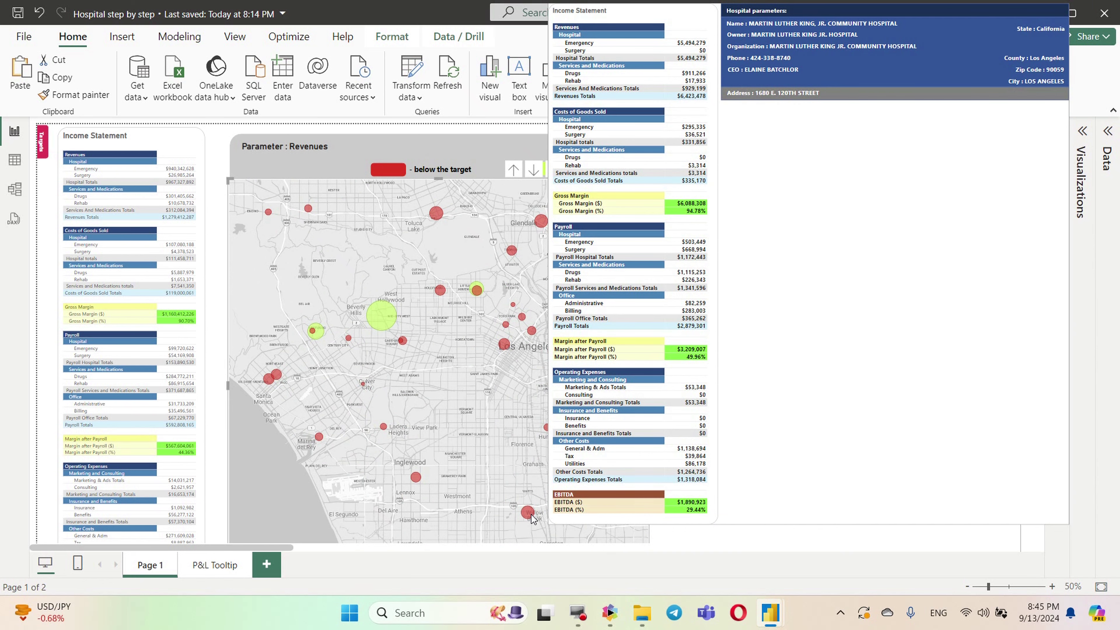
mouse_move(416, 481)
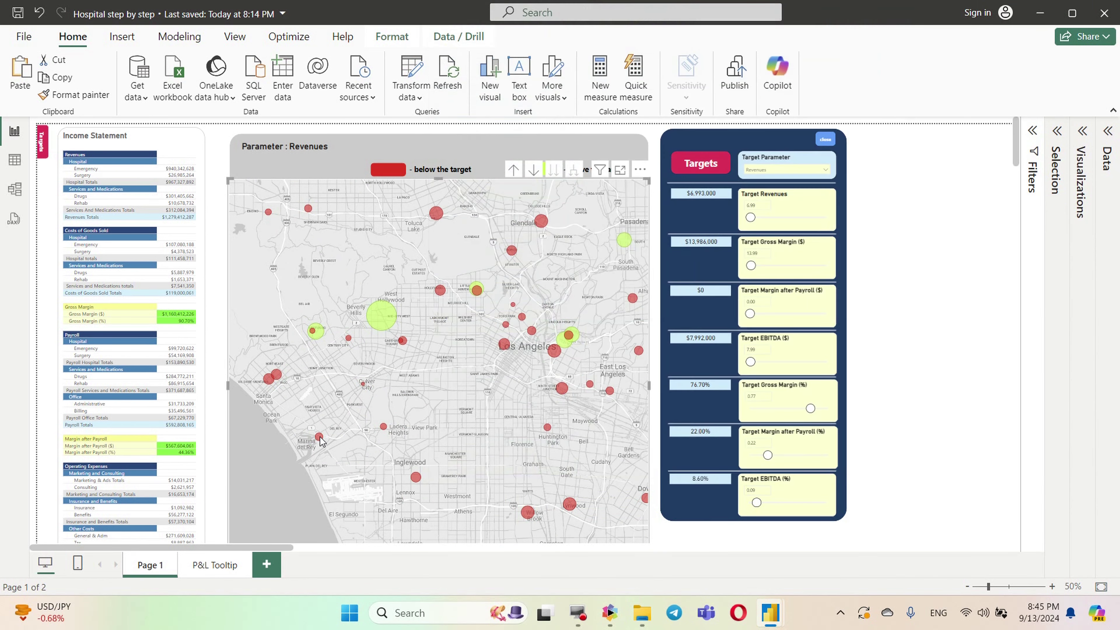
mouse_move(320, 441)
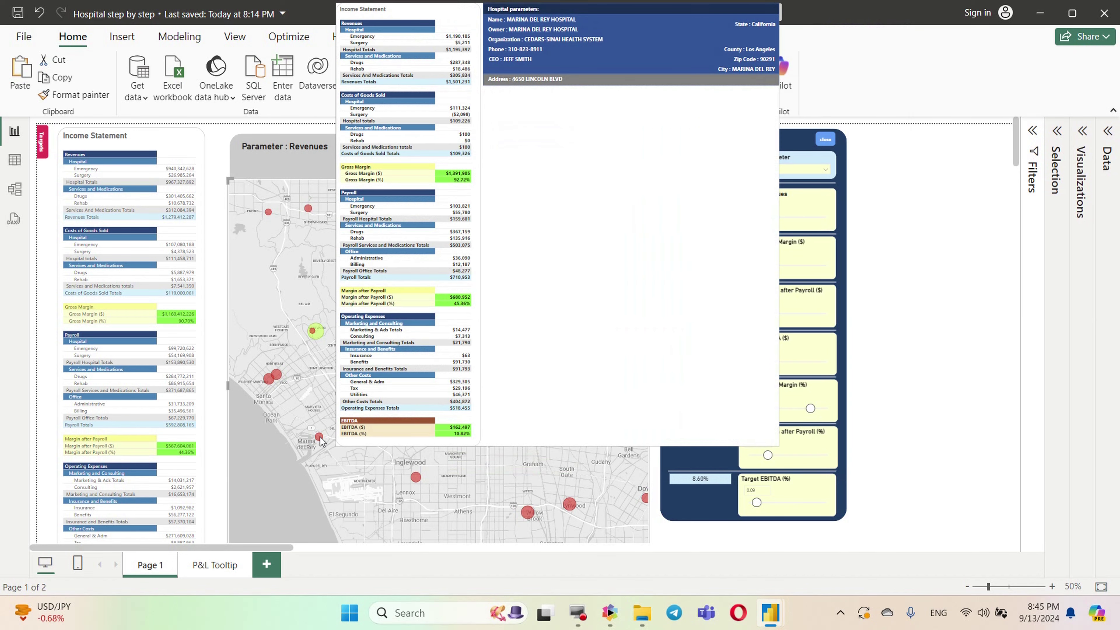